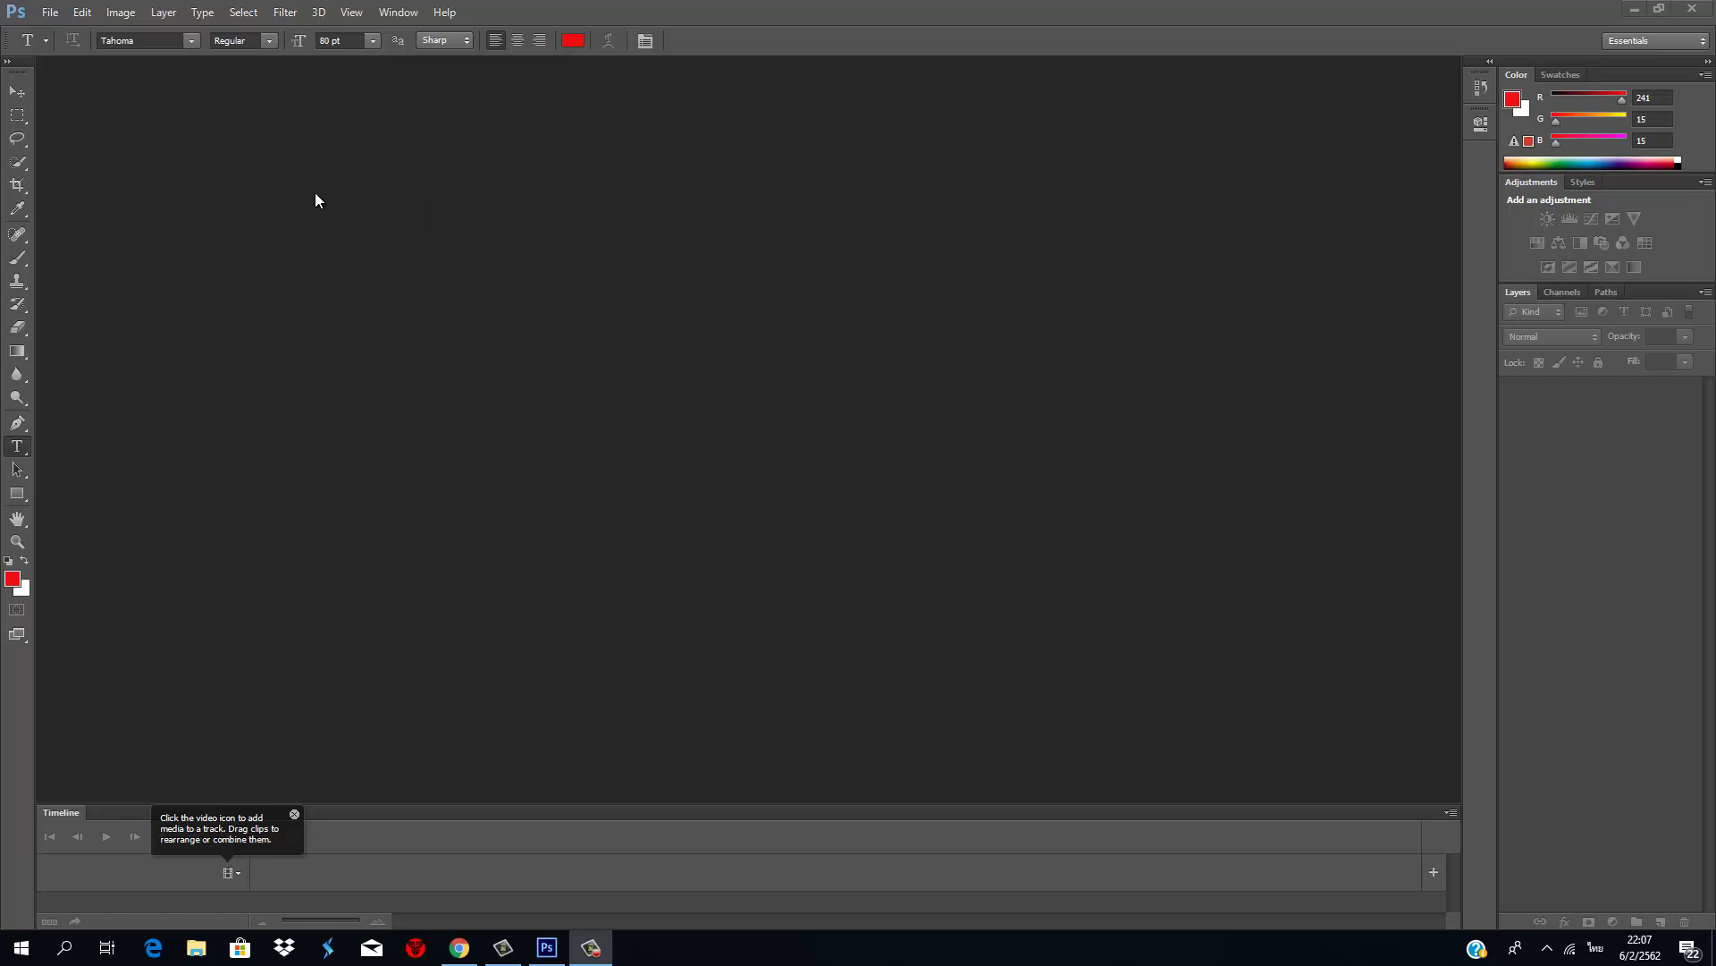
{"action": "left_click", "coordinate": [1635, 9]}
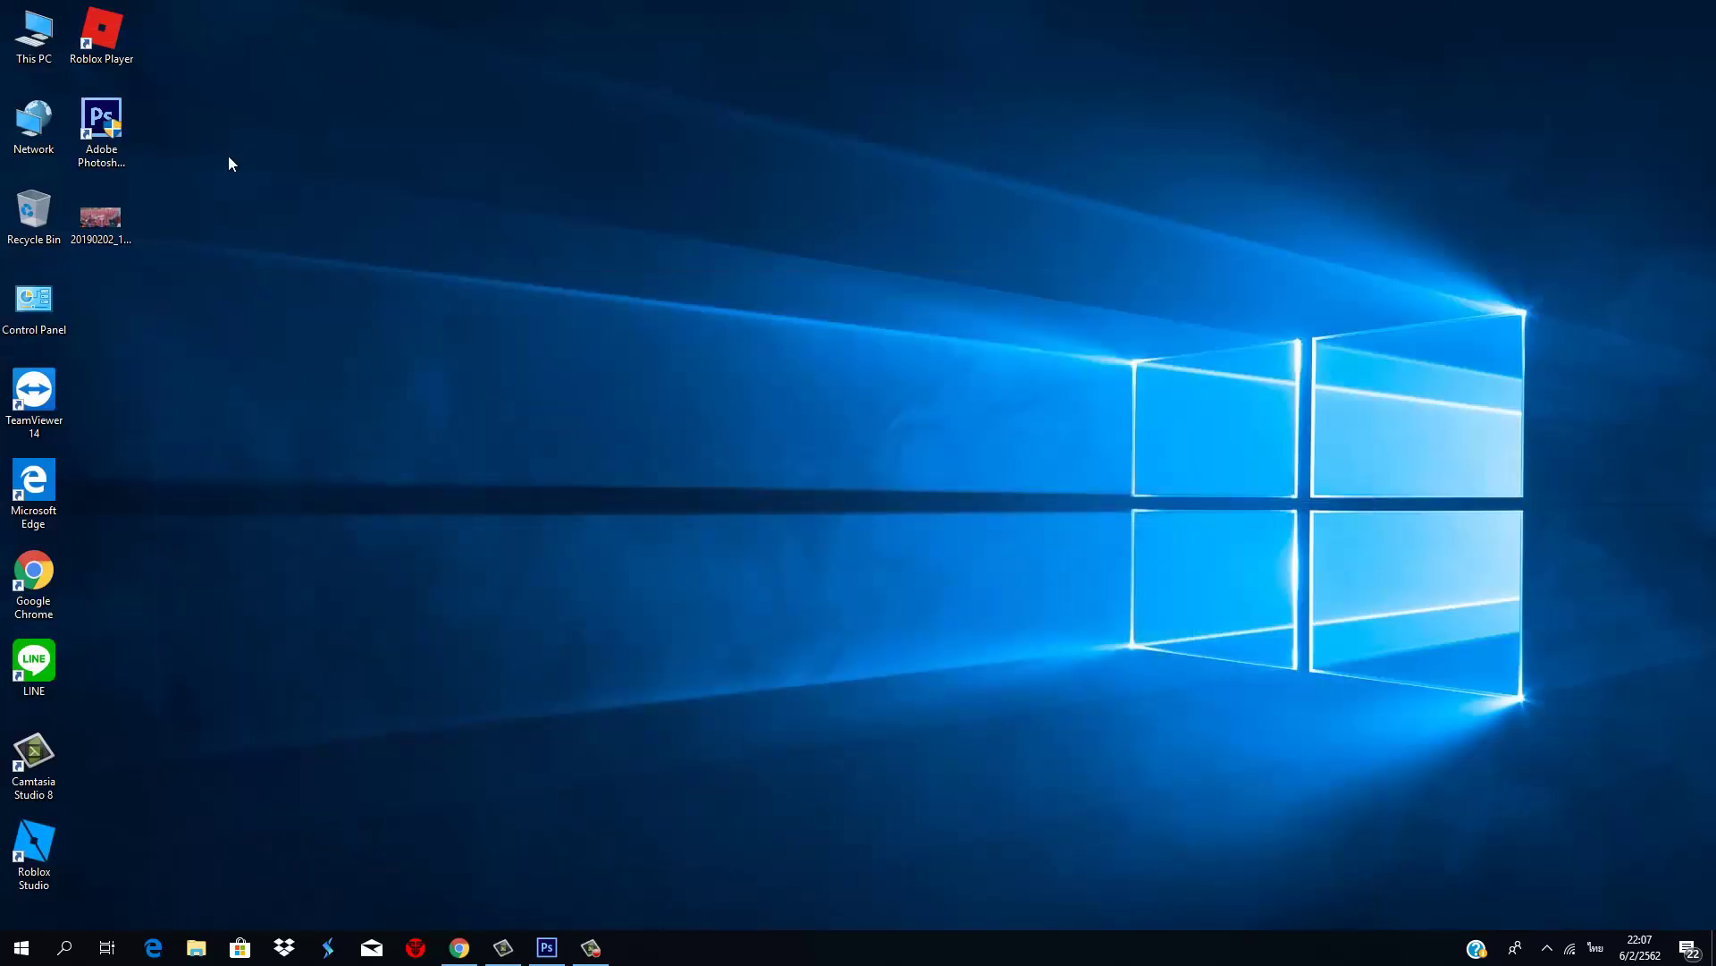
{"action": "double_click", "coordinate": [106, 118]}
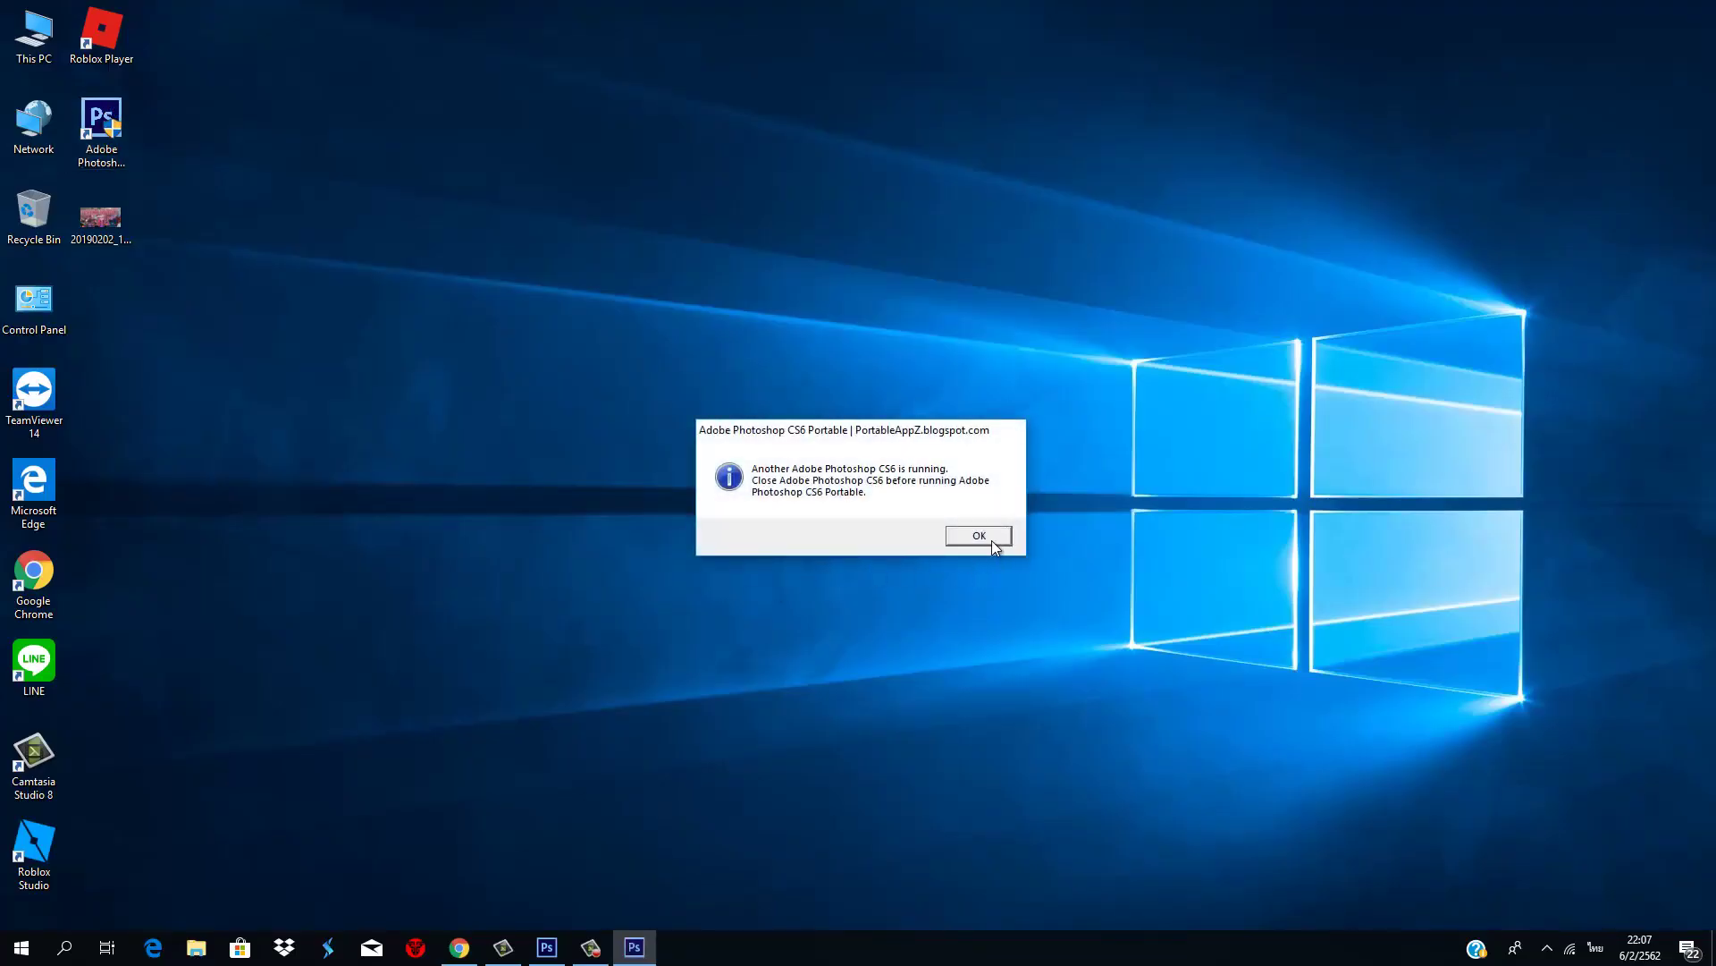
{"action": "left_click", "coordinate": [980, 536]}
{"action": "left_click", "coordinate": [548, 947]}
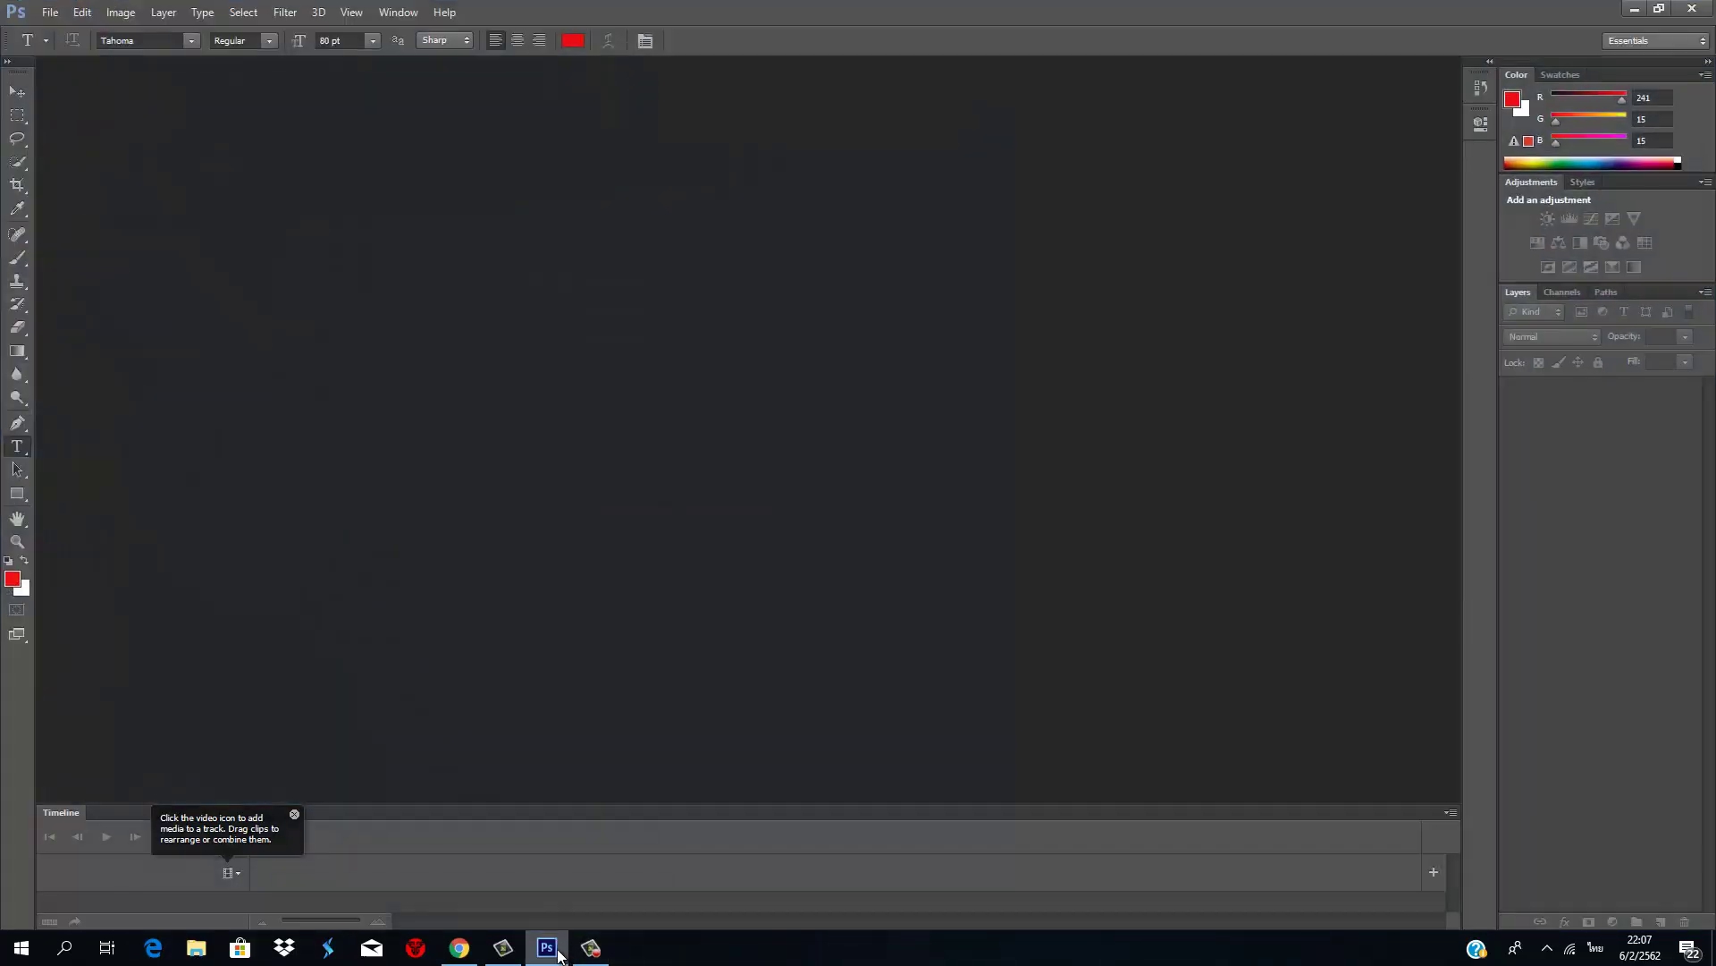
Step: Start a new document and name it กล้วยหวีละ120บาท
{"action": "left_click", "coordinate": [50, 13]}
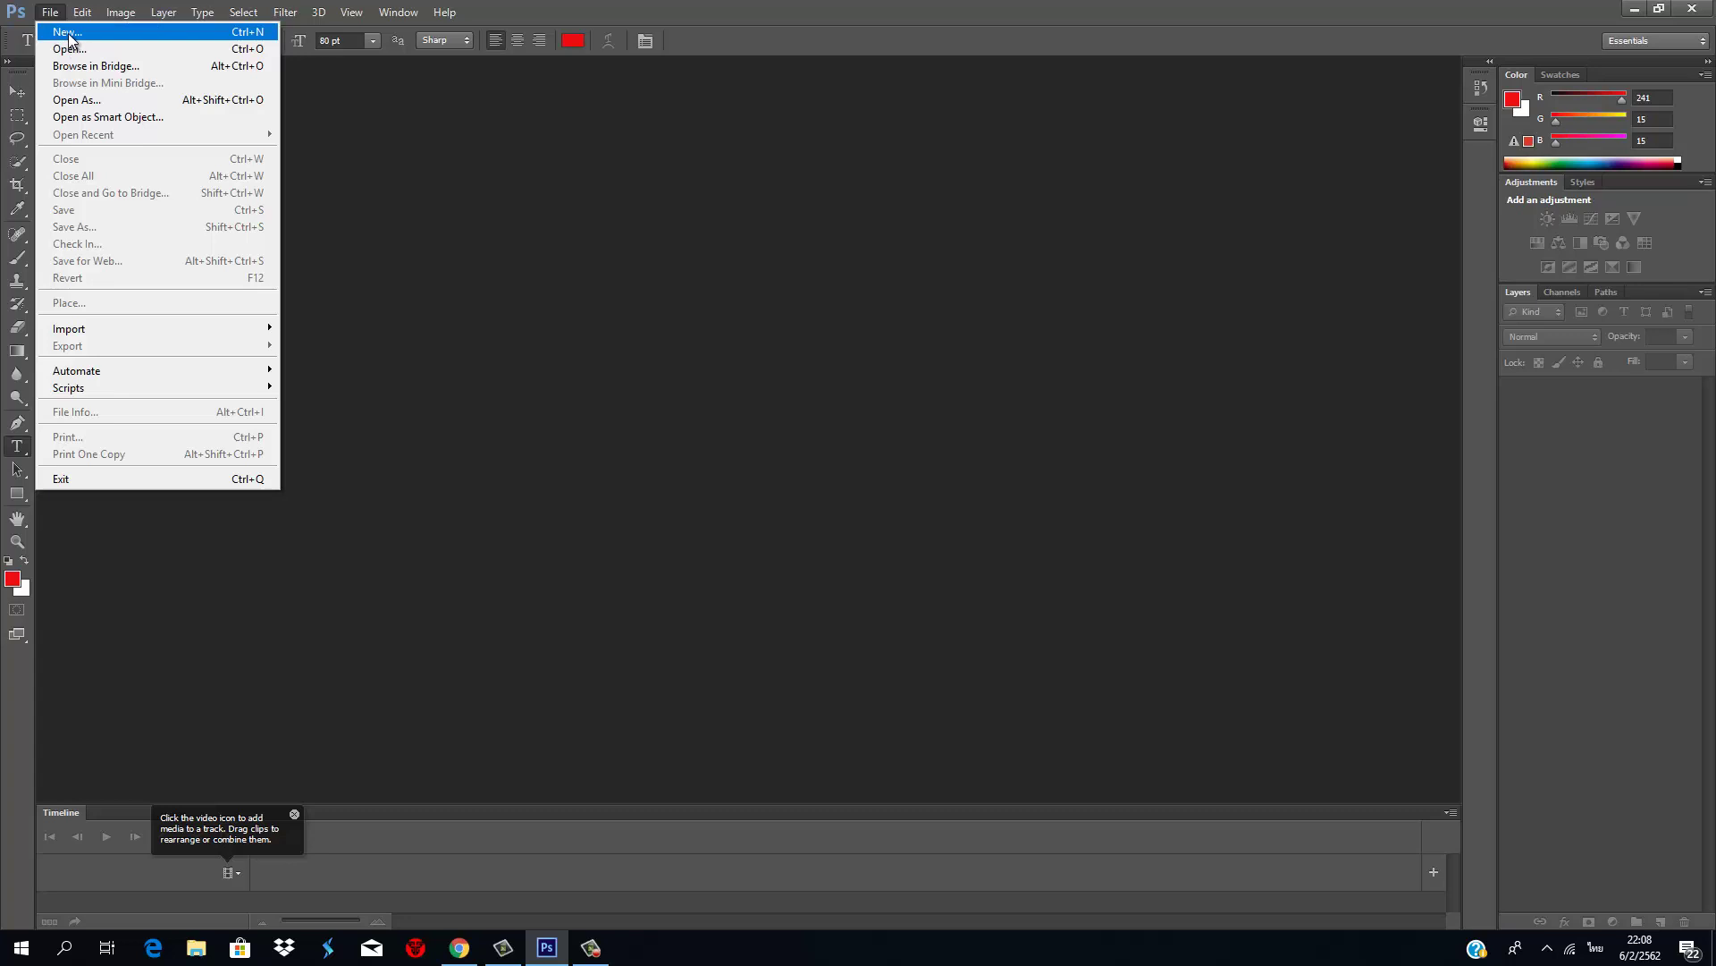
{"action": "left_click", "coordinate": [67, 32]}
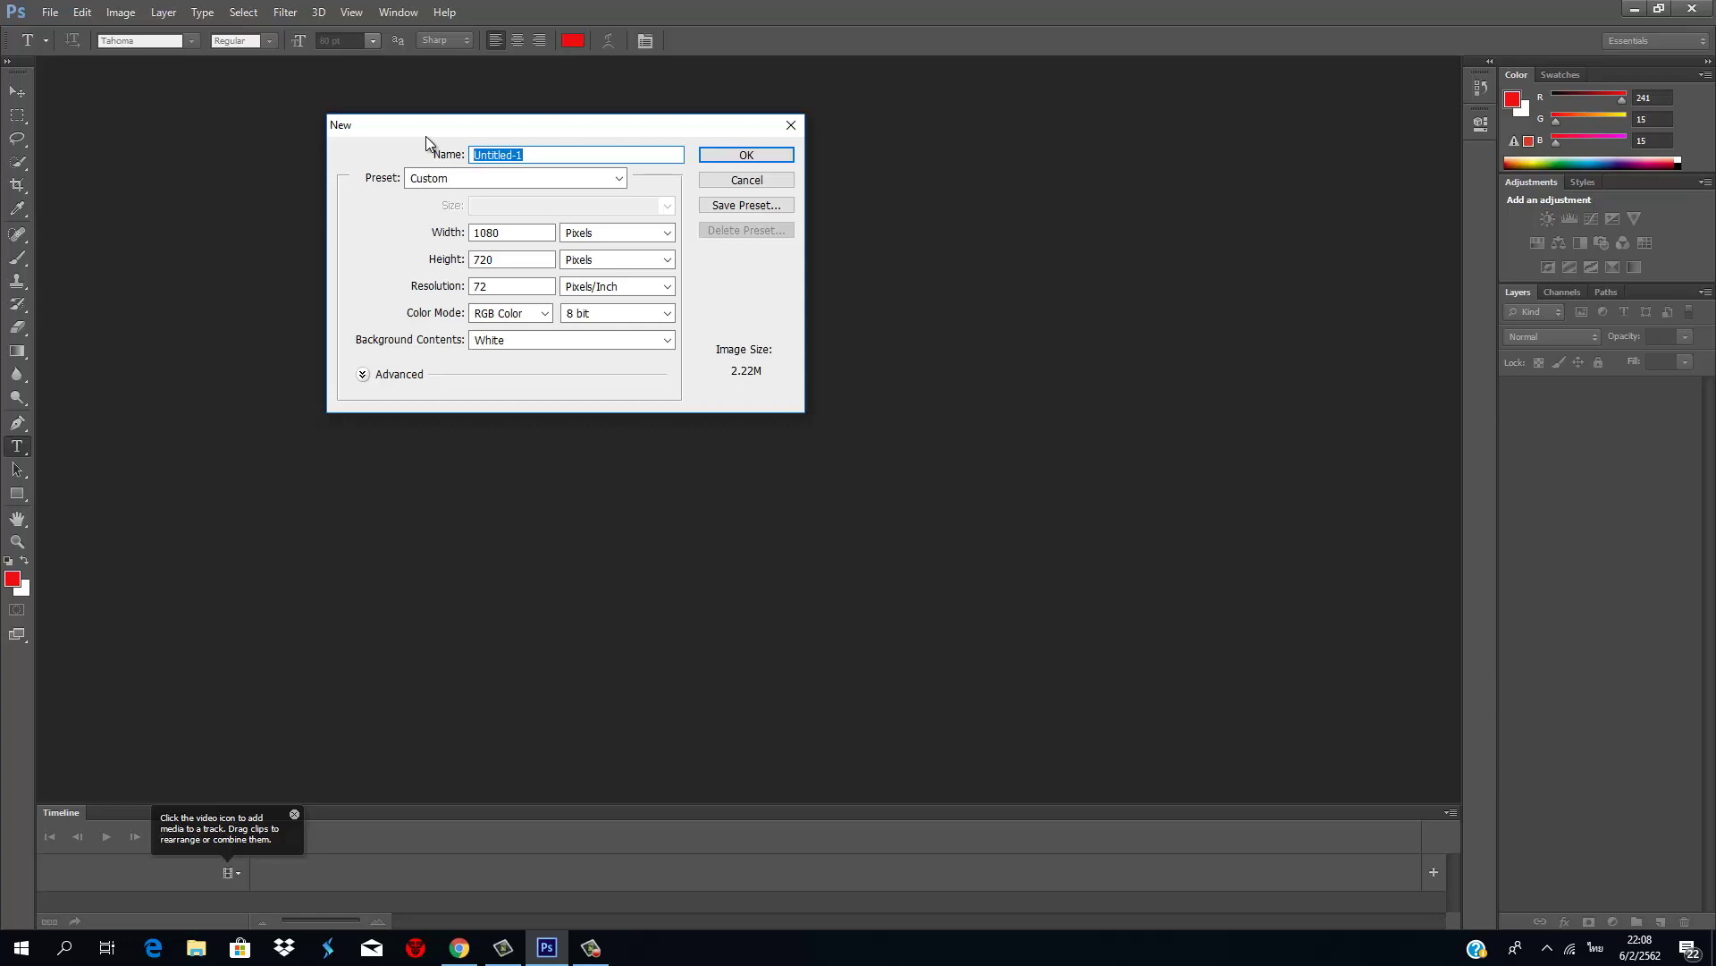
{"action": "type", "text": "กล้วยหวิละ120บาท"}
Step: Set the new document's width to 1080 pixels, keep its height at 720 pixels, and create it
{"action": "left_click", "coordinate": [619, 234]}
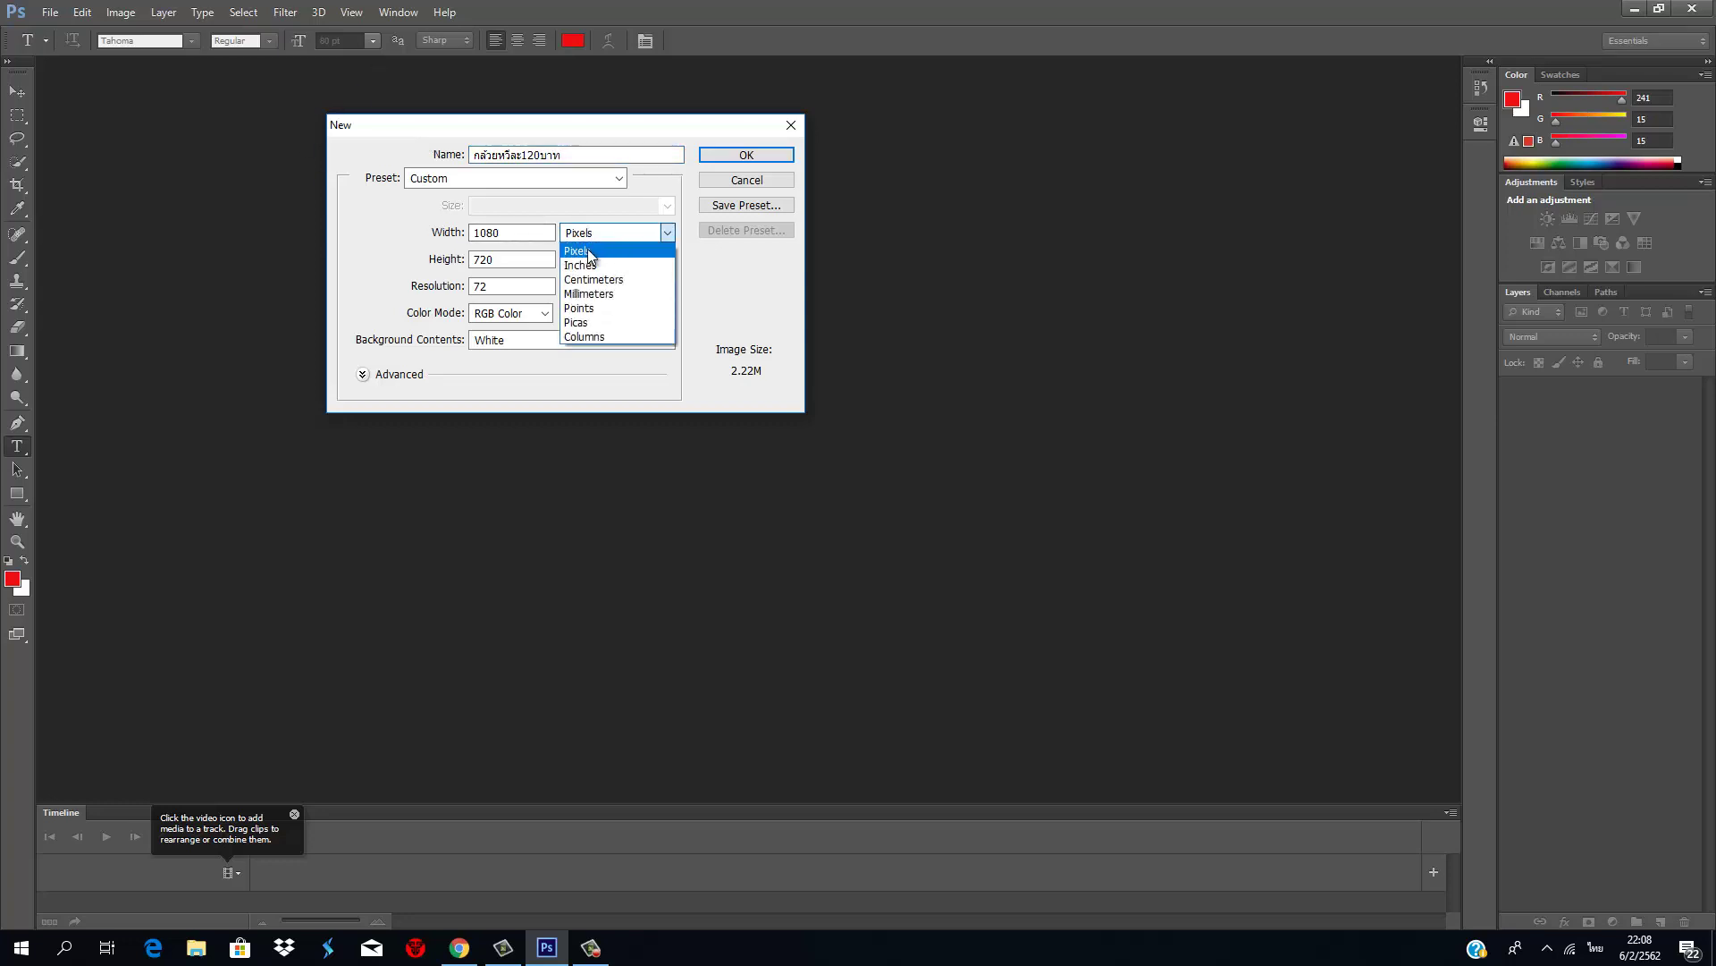
{"action": "left_click", "coordinate": [619, 252]}
{"action": "left_click", "coordinate": [620, 260]}
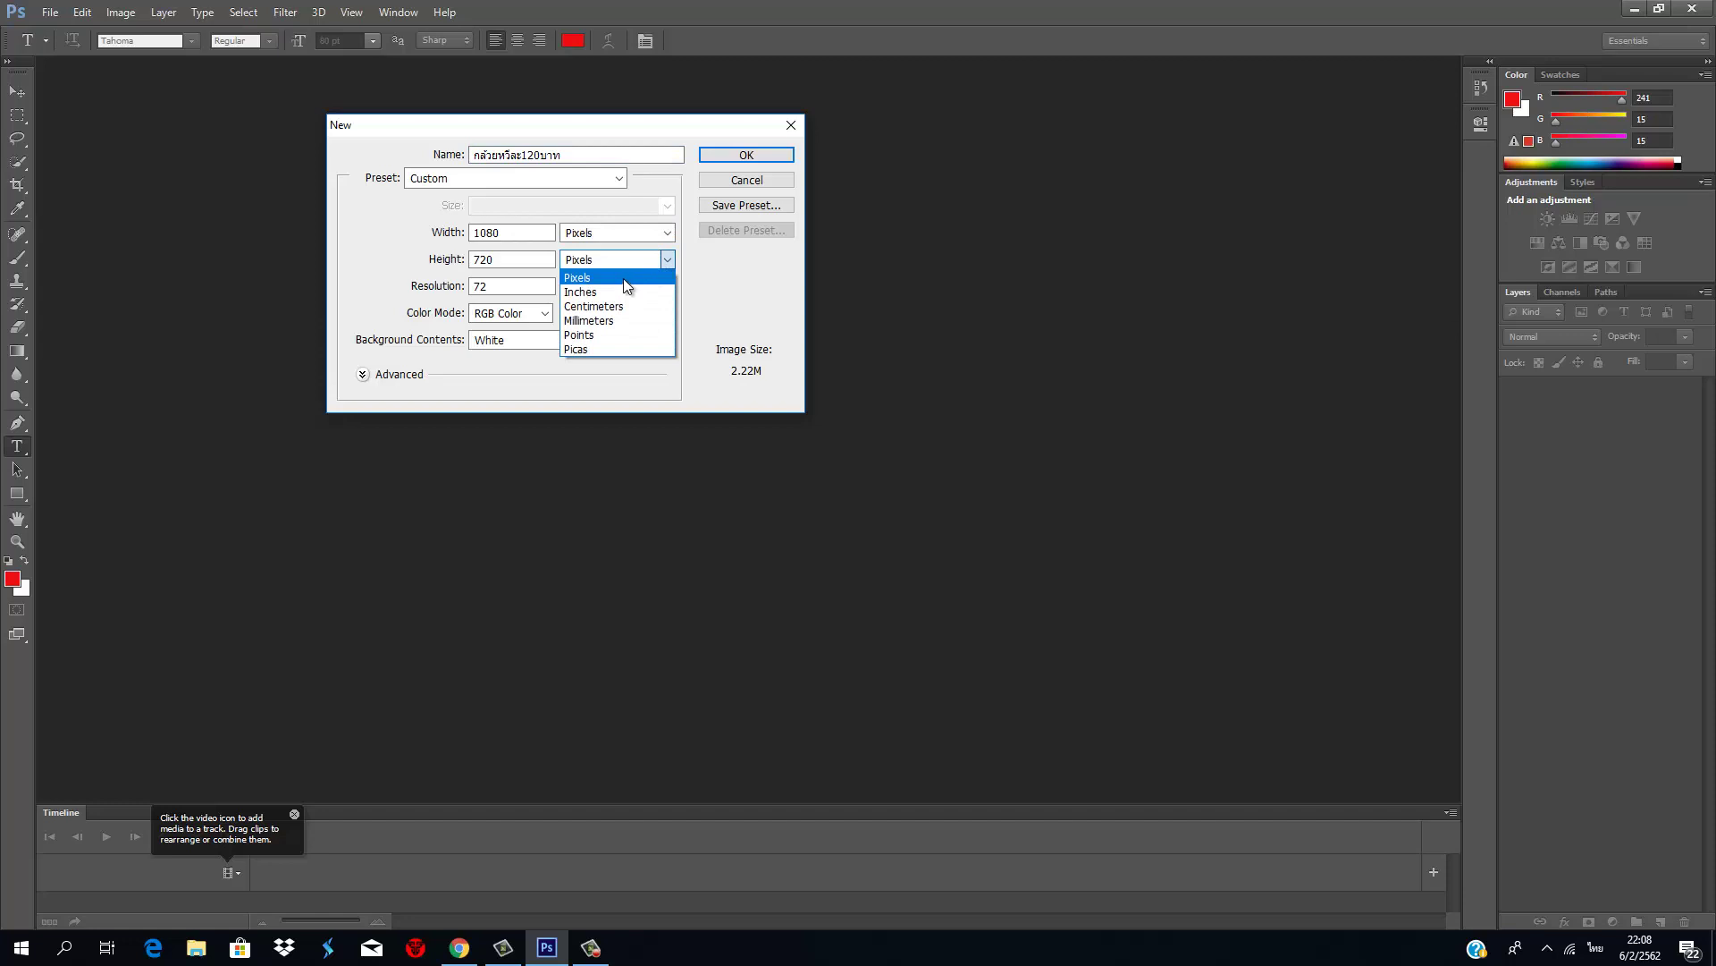
{"action": "left_click", "coordinate": [624, 277]}
{"action": "double_click", "coordinate": [501, 233]}
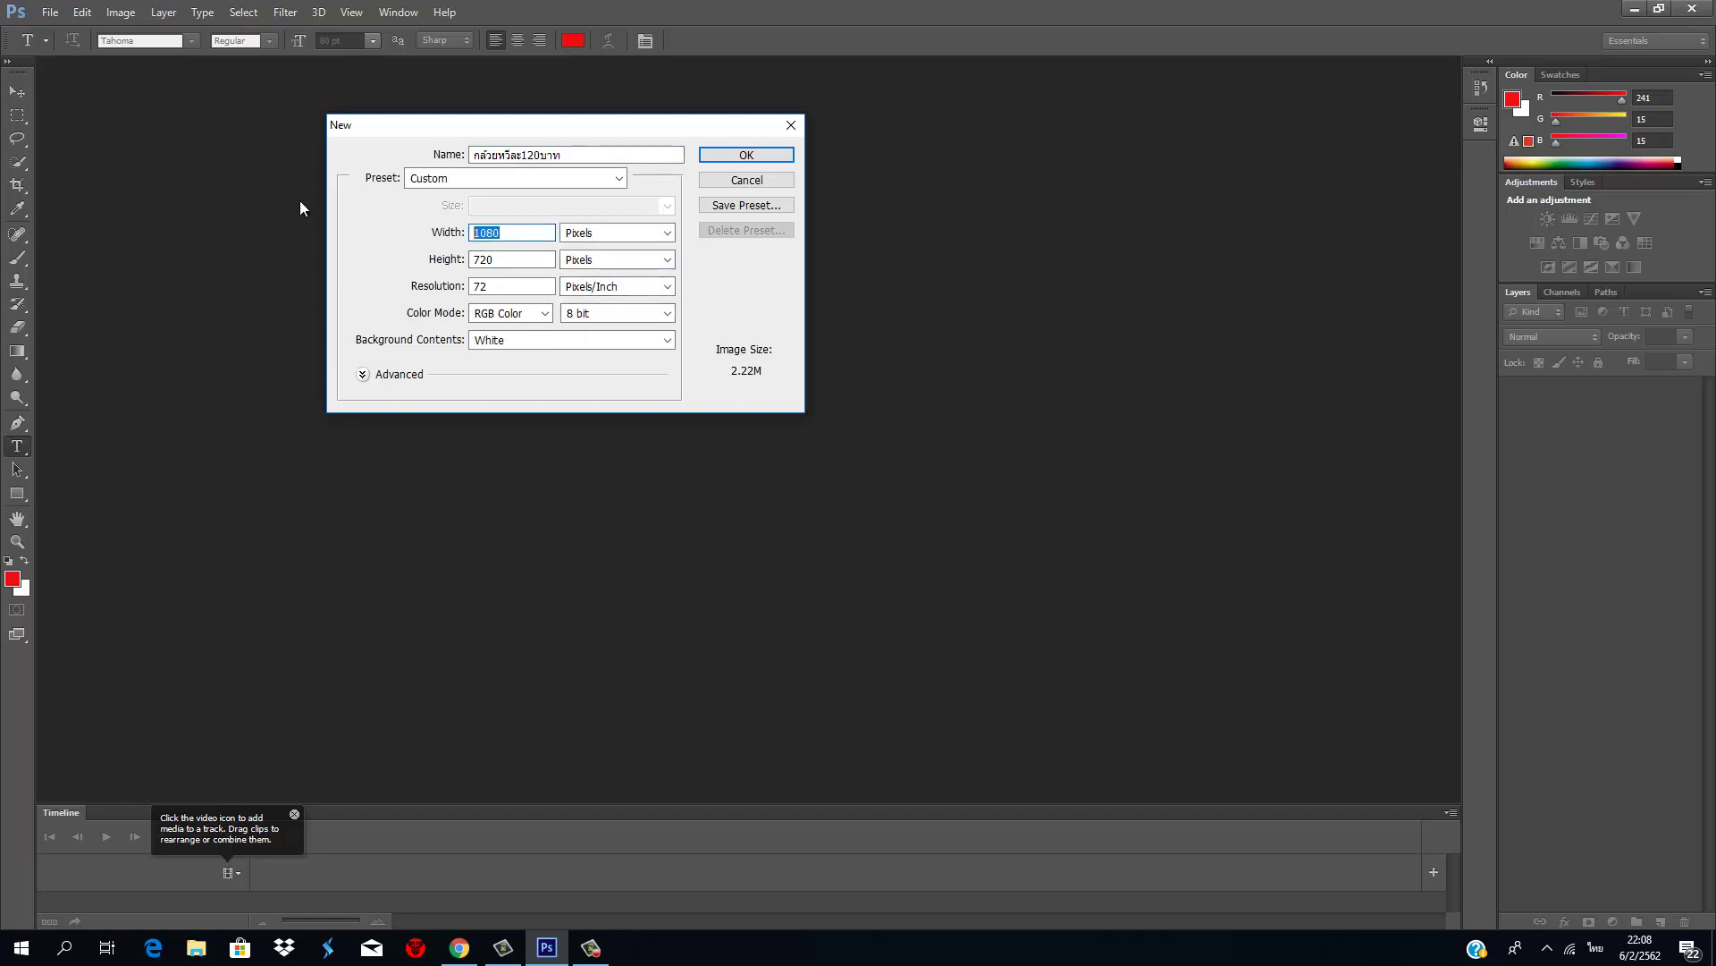
{"action": "type", "text": "1080"}
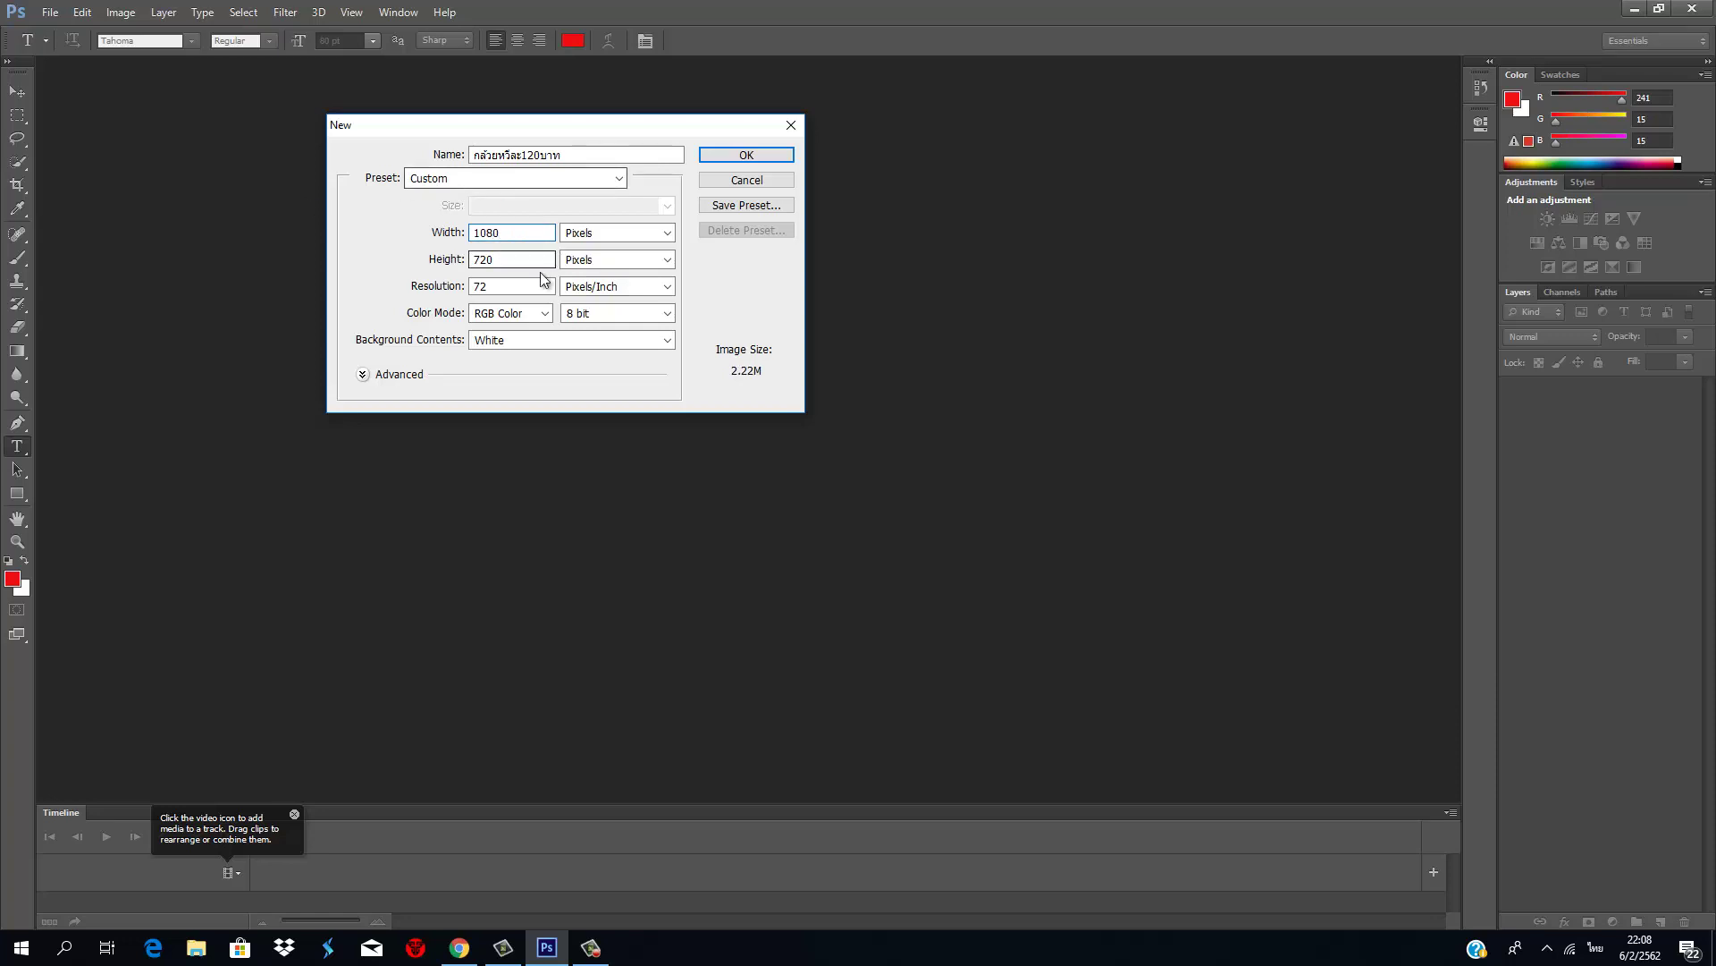
{"action": "left_click", "coordinate": [519, 261]}
{"action": "left_click_drag", "start_coordinate": [470, 259], "coordinate": [469, 259]}
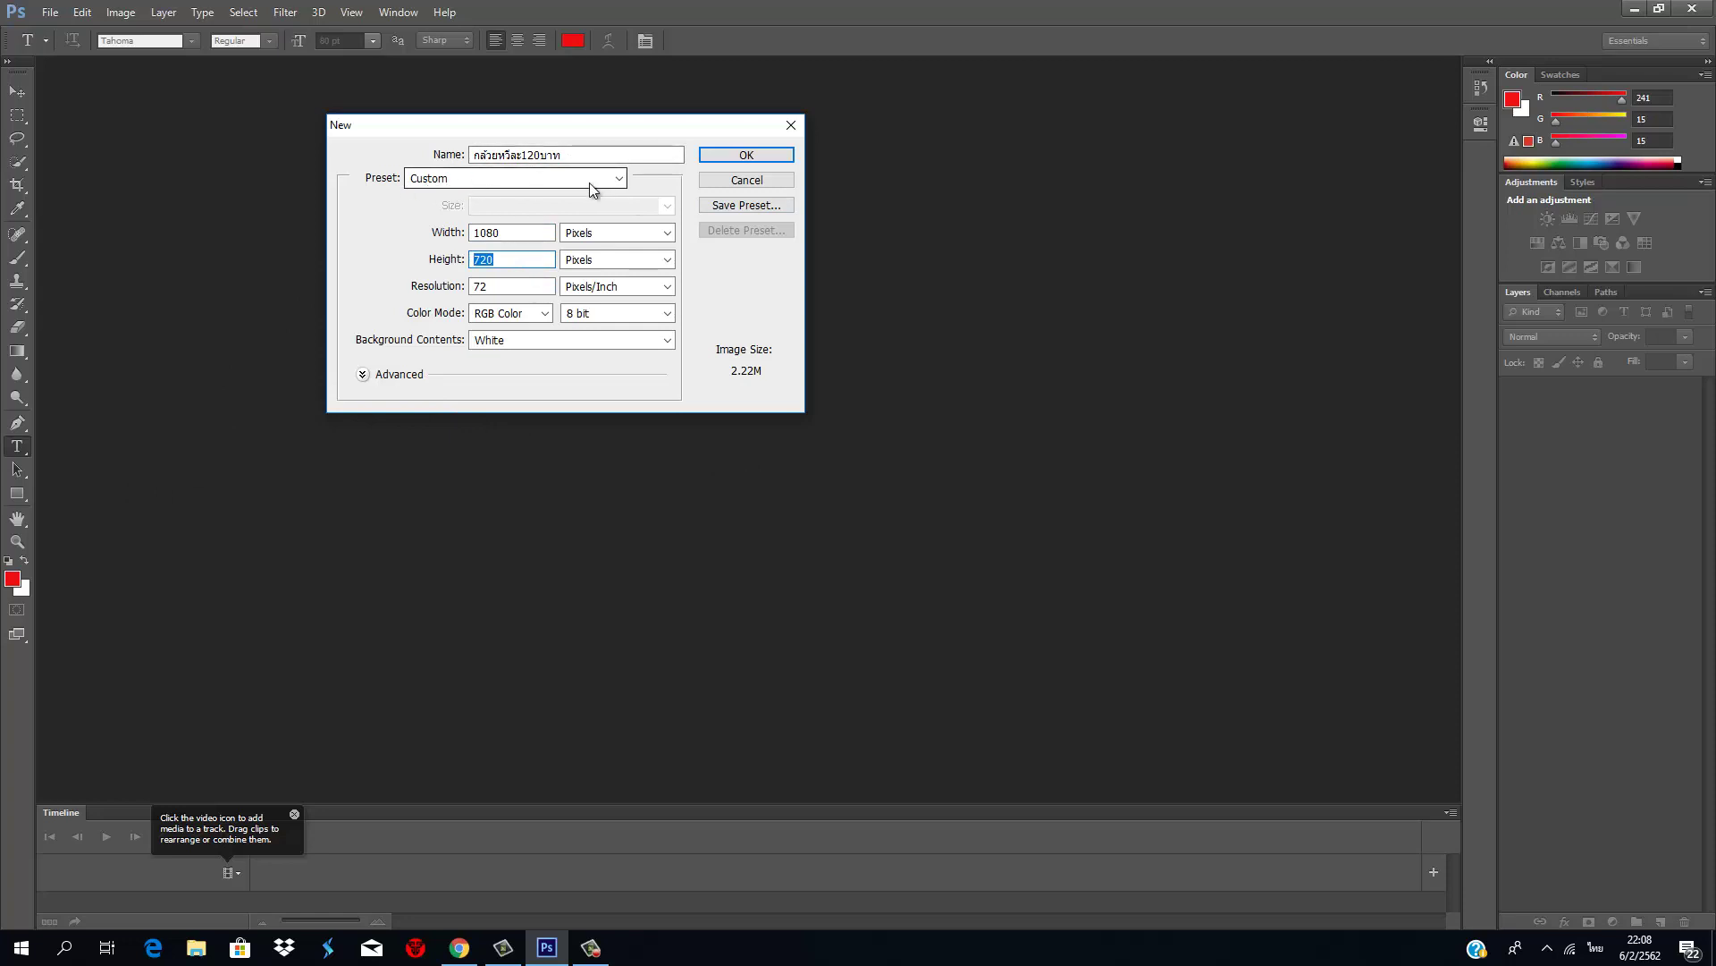
{"action": "left_click", "coordinate": [745, 155]}
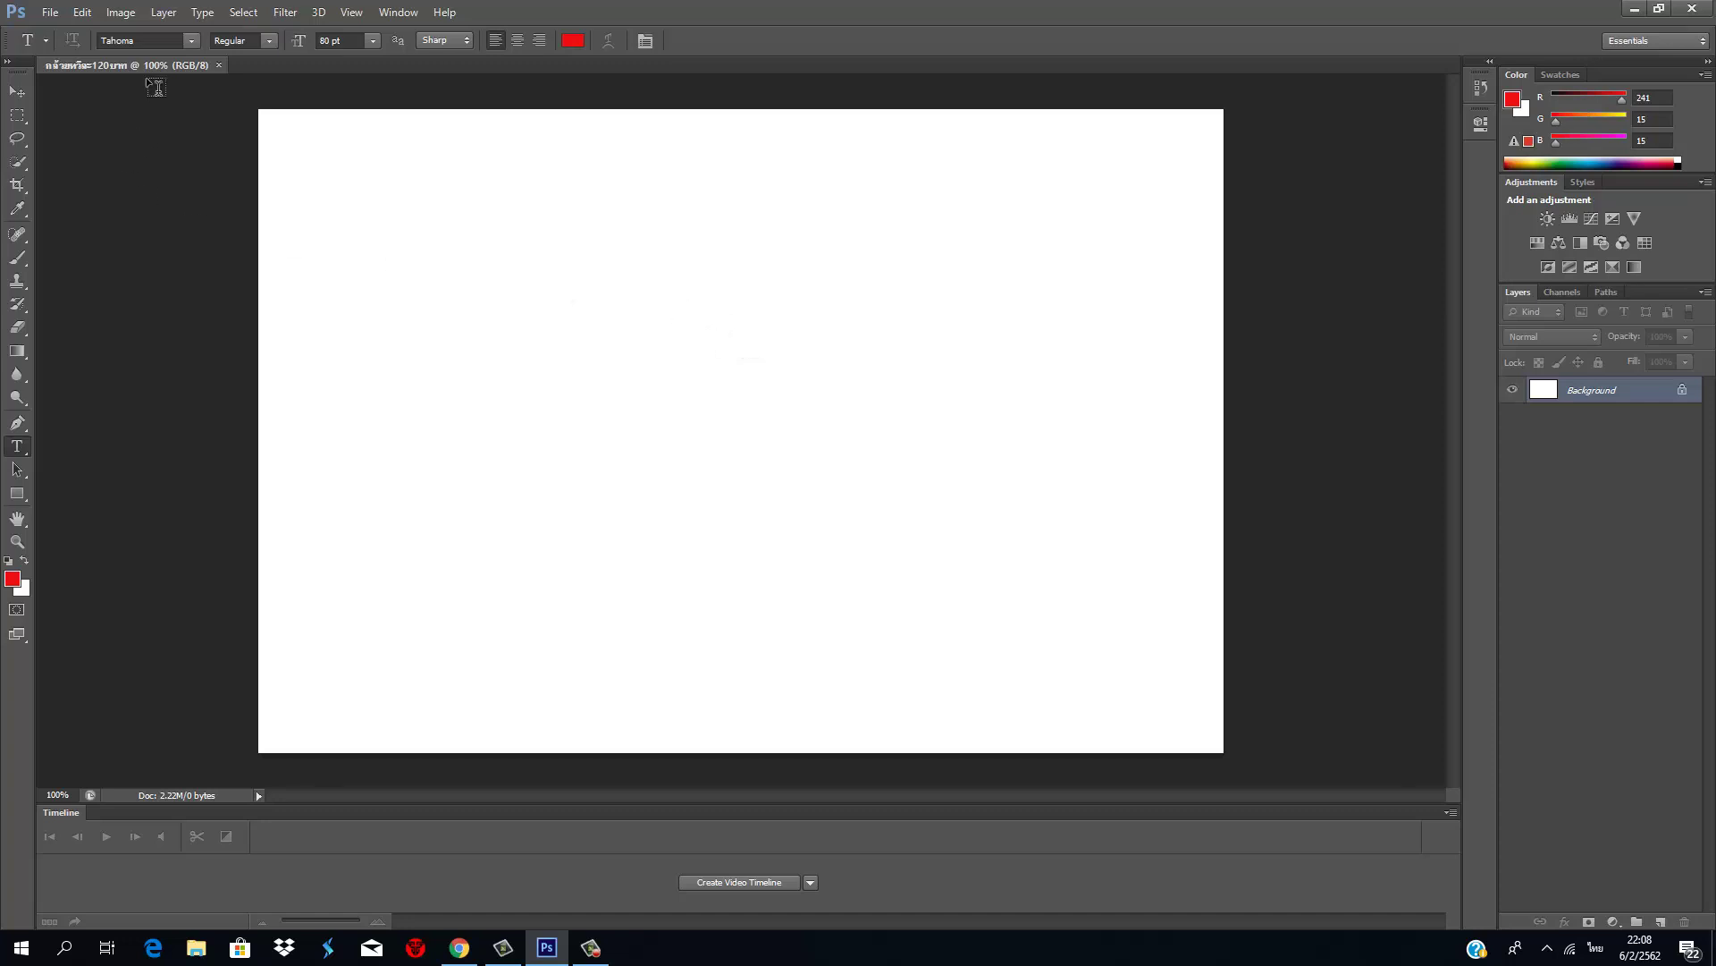
Step: Open the green banana photo 20190203_133356 from the บัวลอยไข่หวาน folder on drive F
{"action": "left_click", "coordinate": [81, 12]}
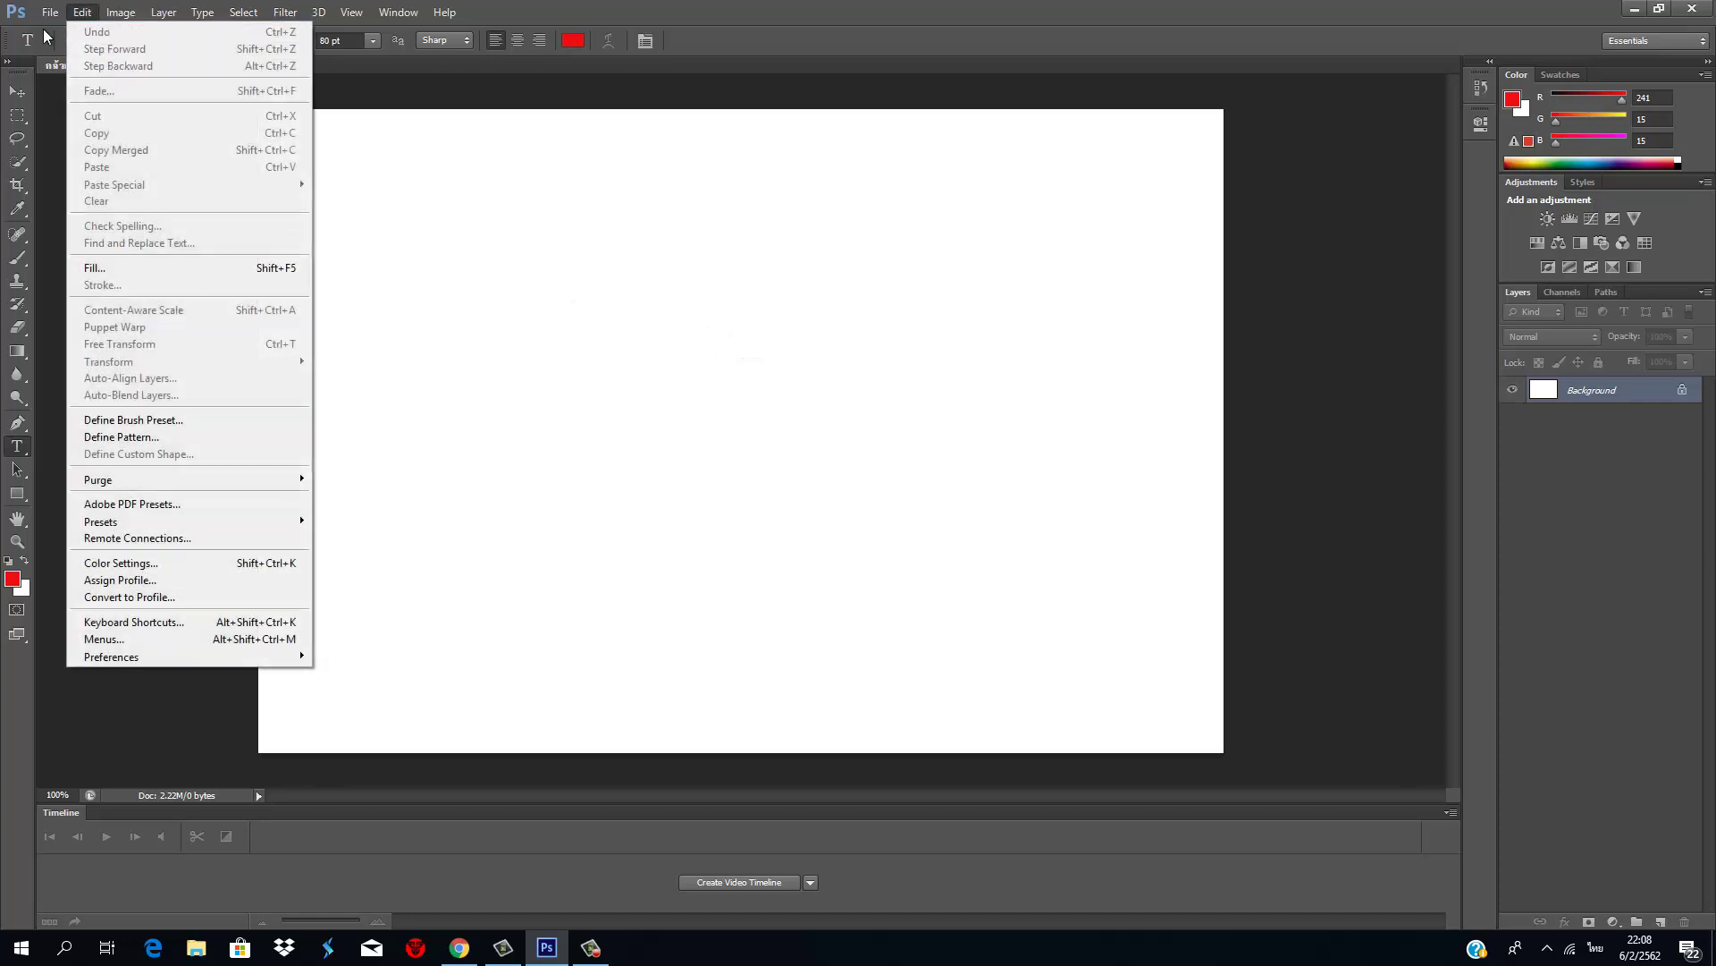
{"action": "mouse_move", "coordinate": [50, 13]}
{"action": "left_click", "coordinate": [71, 48]}
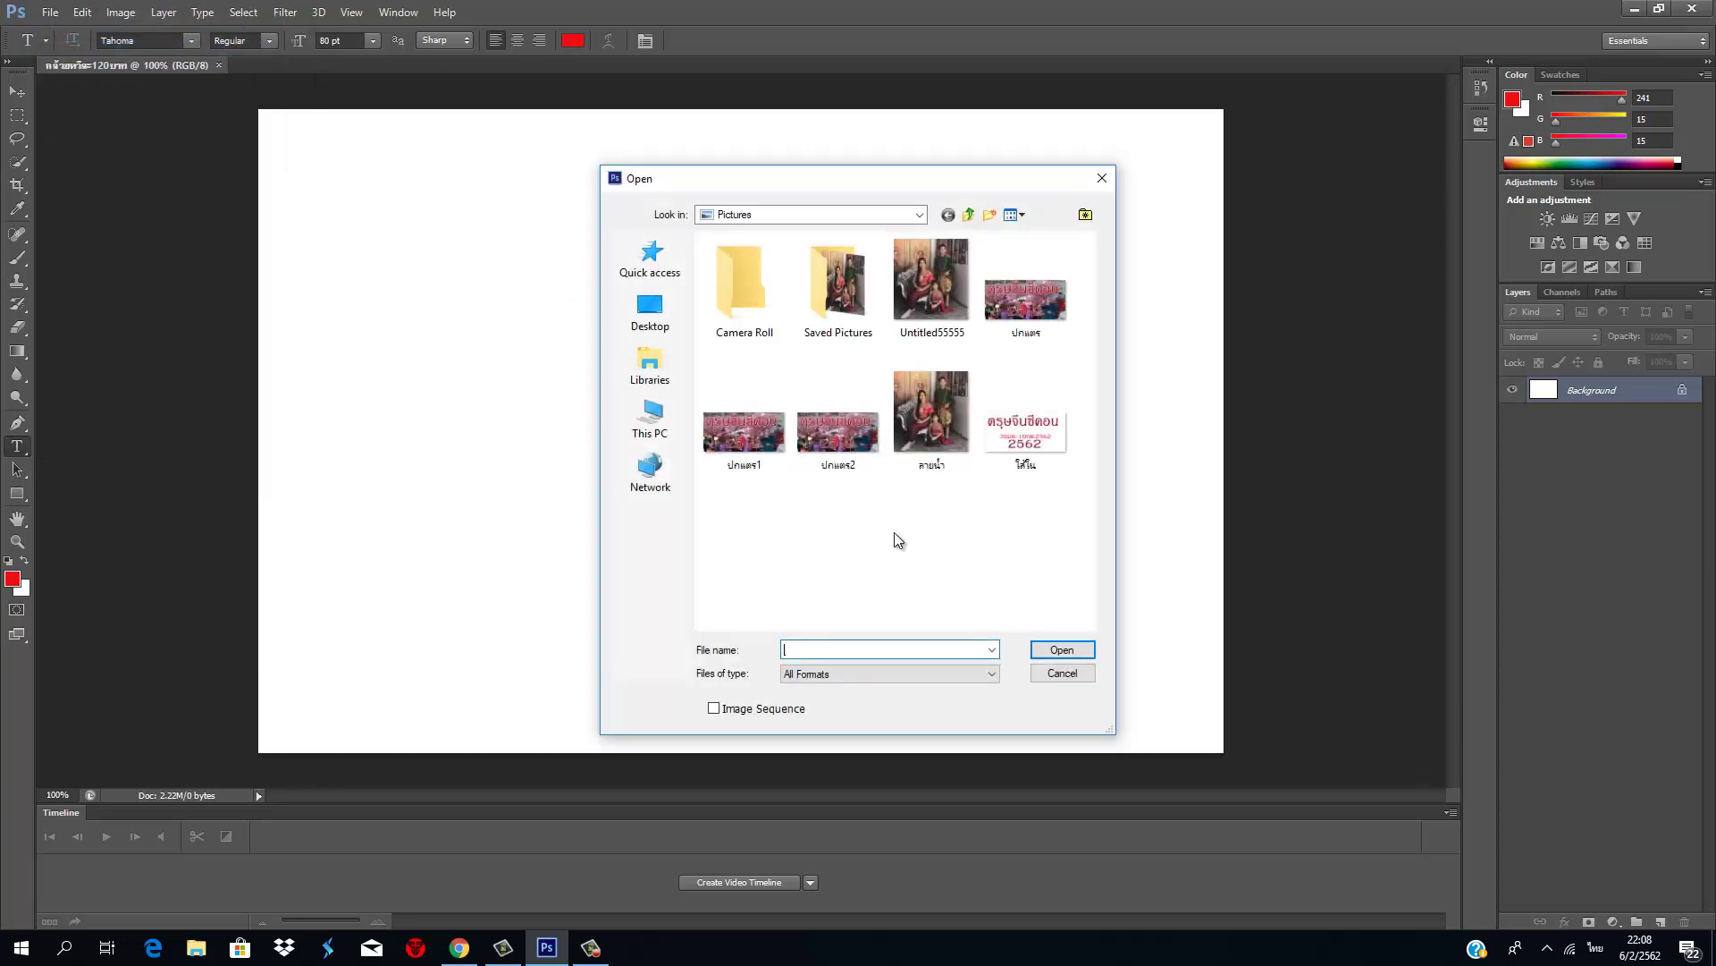
{"action": "left_click", "coordinate": [650, 419]}
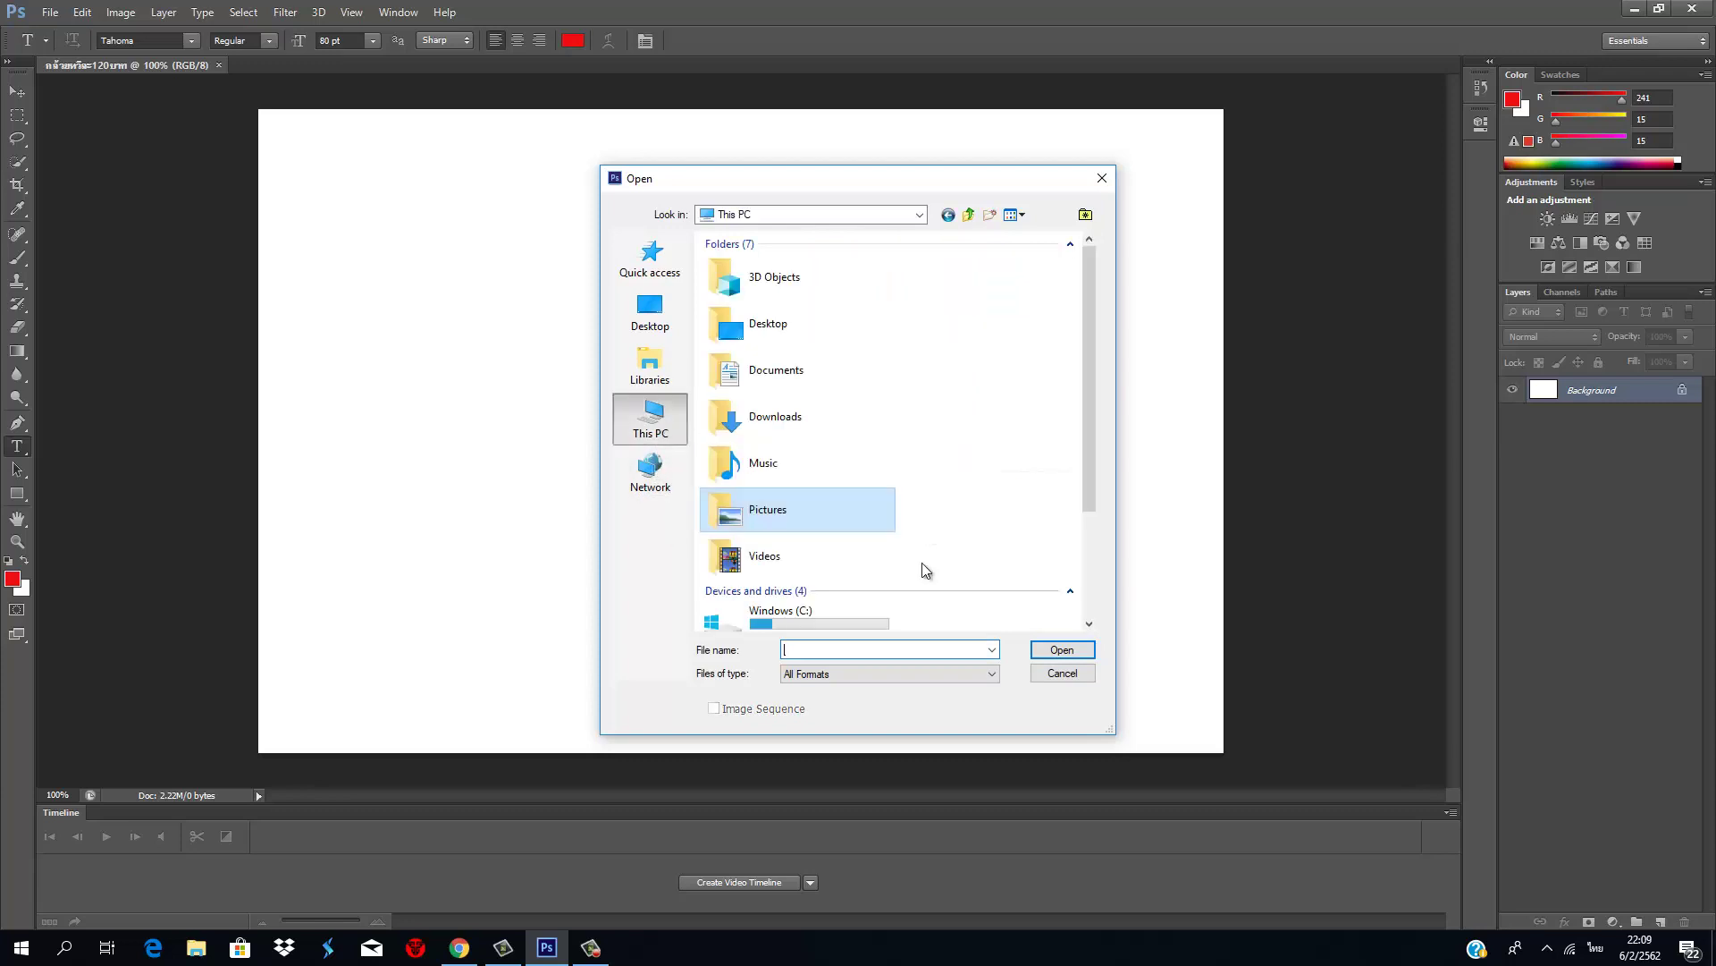
{"action": "left_click_drag", "start_coordinate": [1078, 411], "coordinate": [1098, 555]}
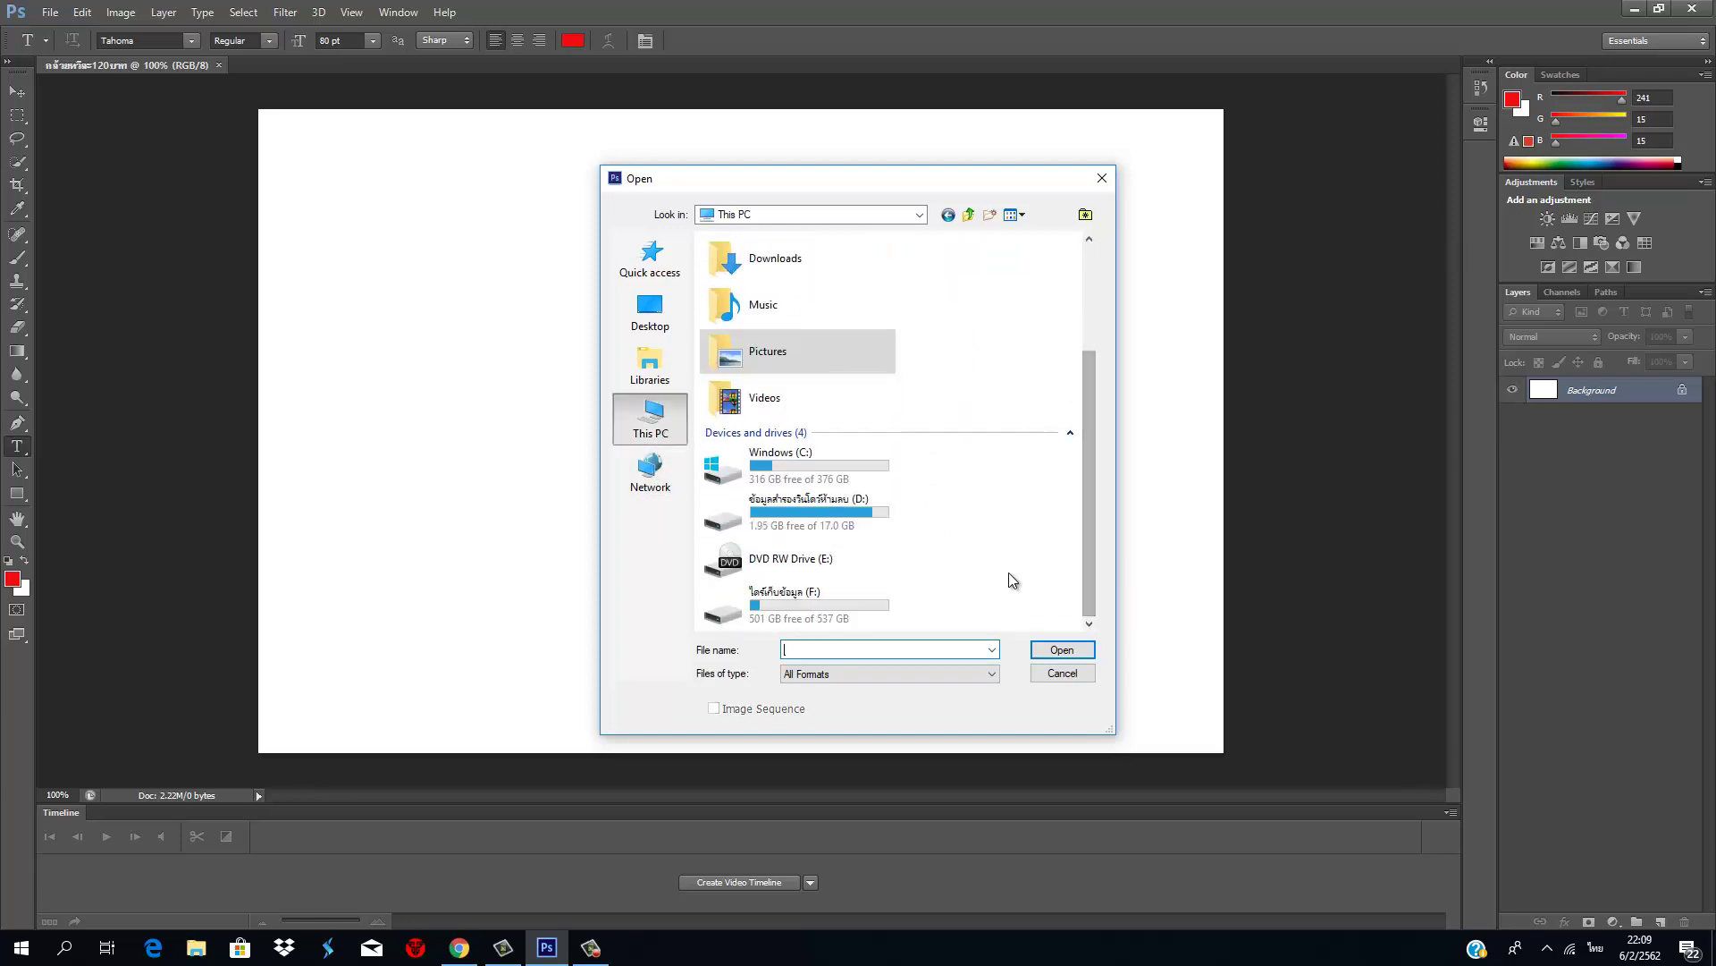
{"action": "double_click", "coordinate": [800, 606]}
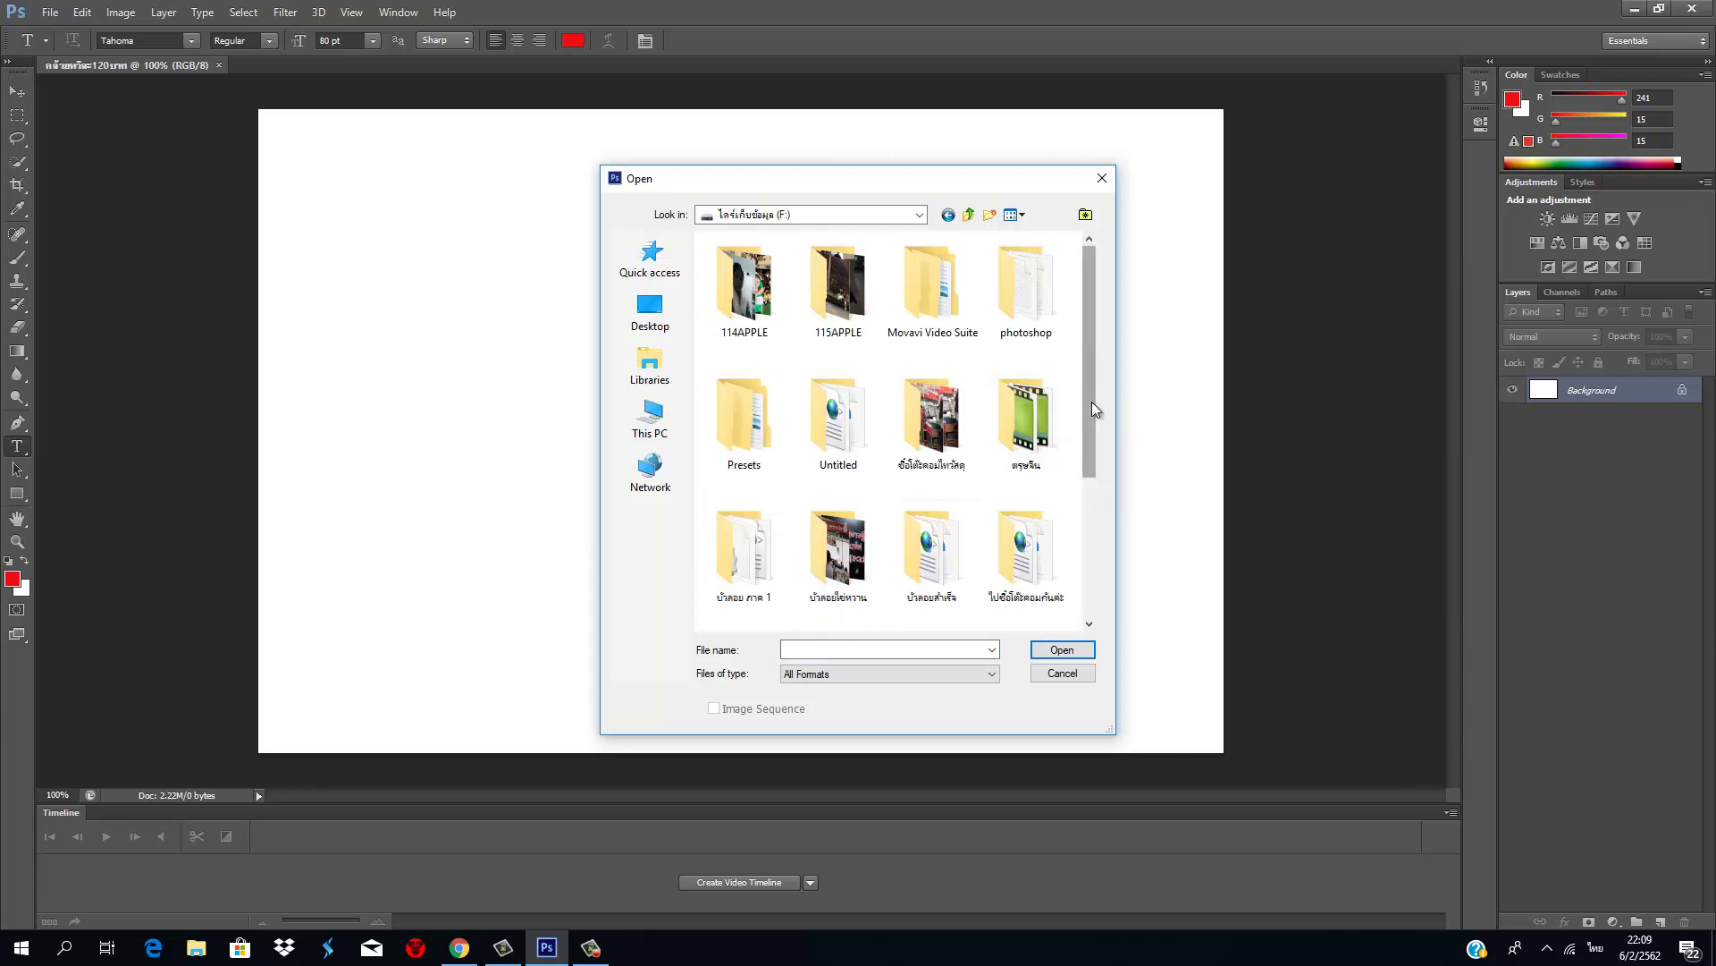
{"action": "left_click_drag", "start_coordinate": [1092, 400], "coordinate": [1001, 467]}
{"action": "double_click", "coordinate": [830, 496]}
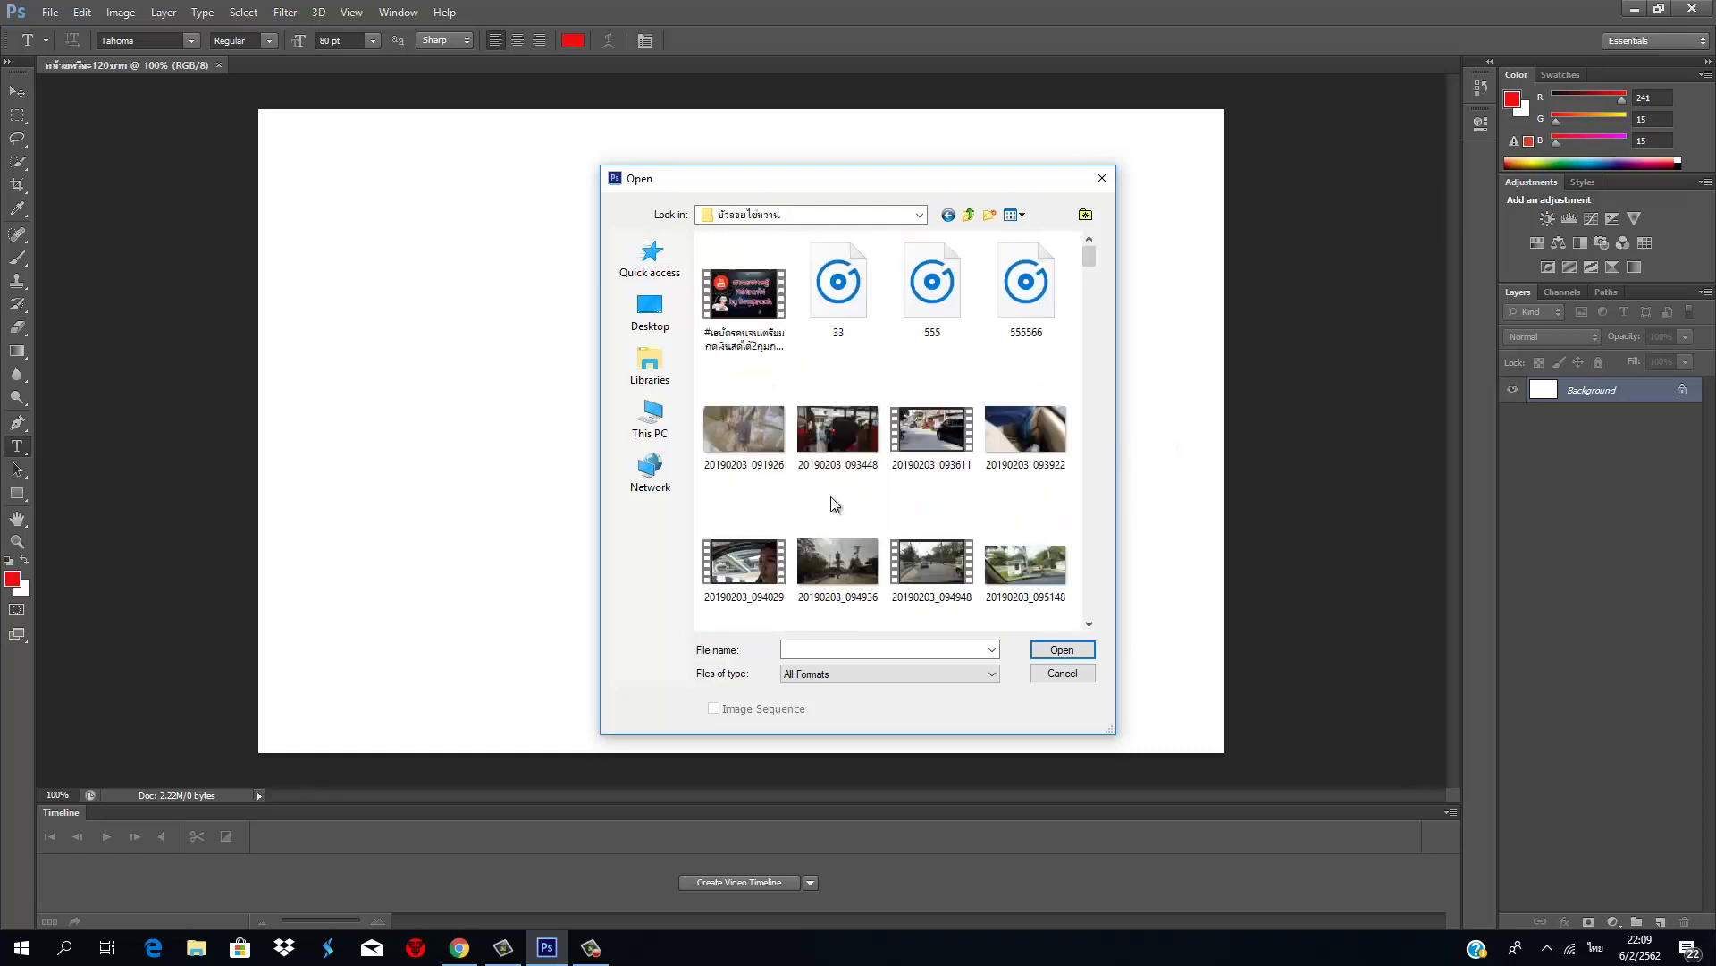
{"action": "left_click_drag", "start_coordinate": [1089, 259], "coordinate": [1105, 535]}
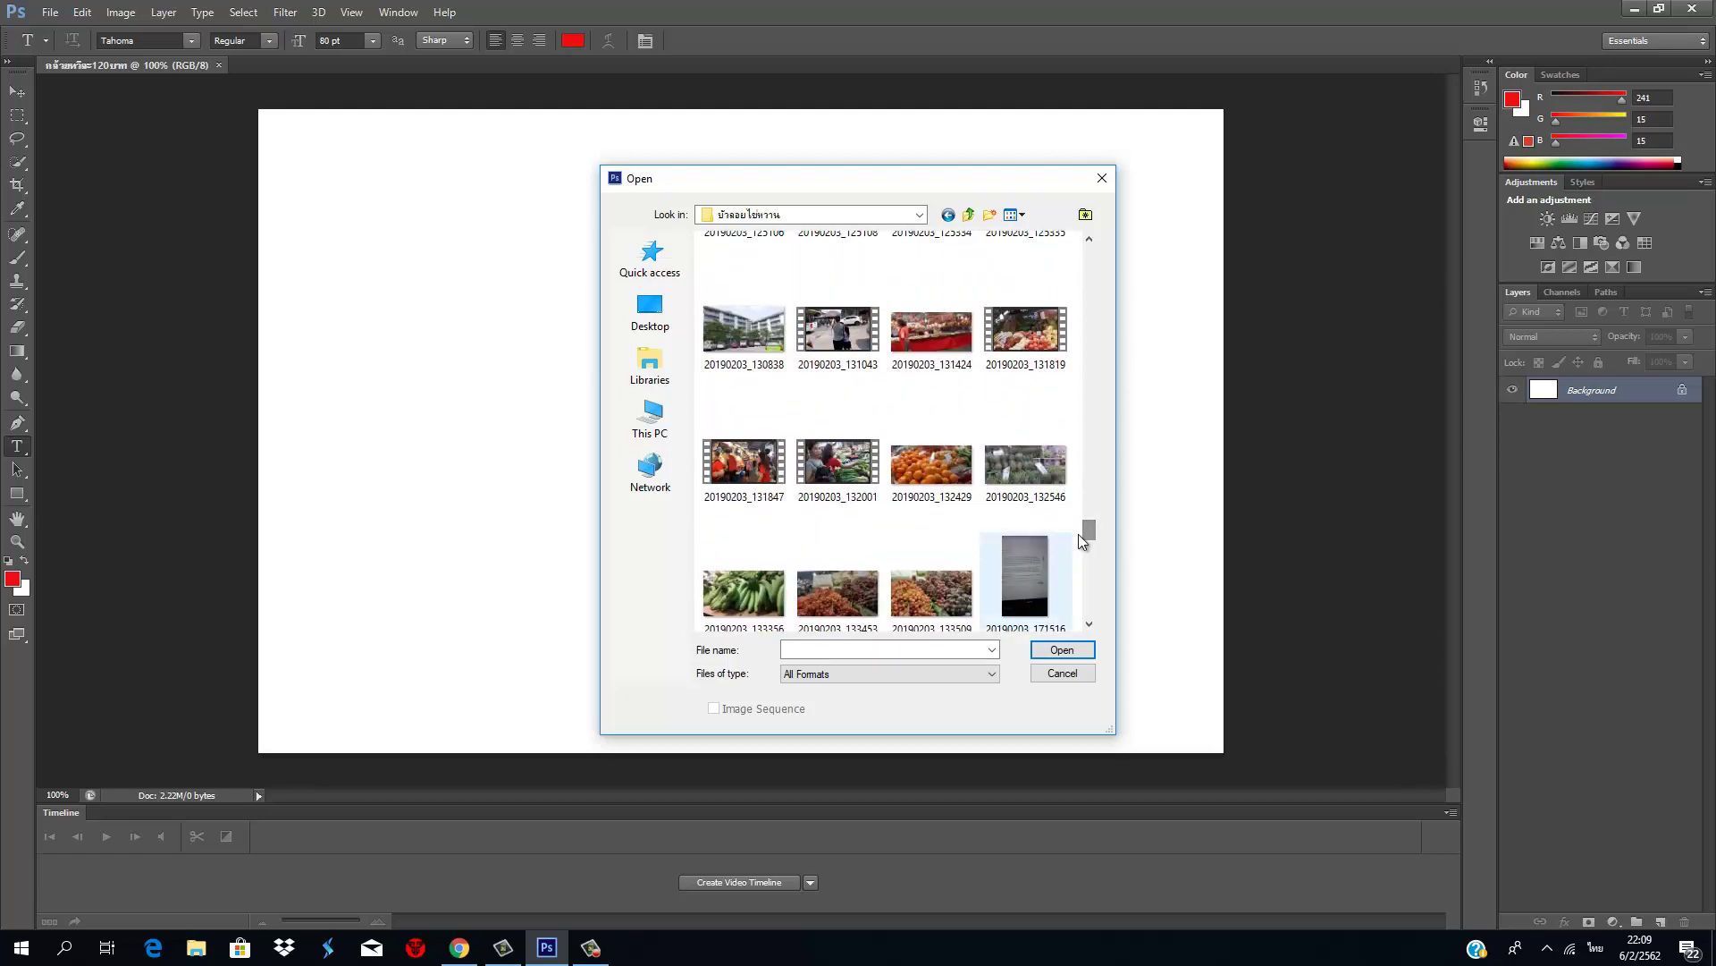
{"action": "left_click", "coordinate": [743, 592]}
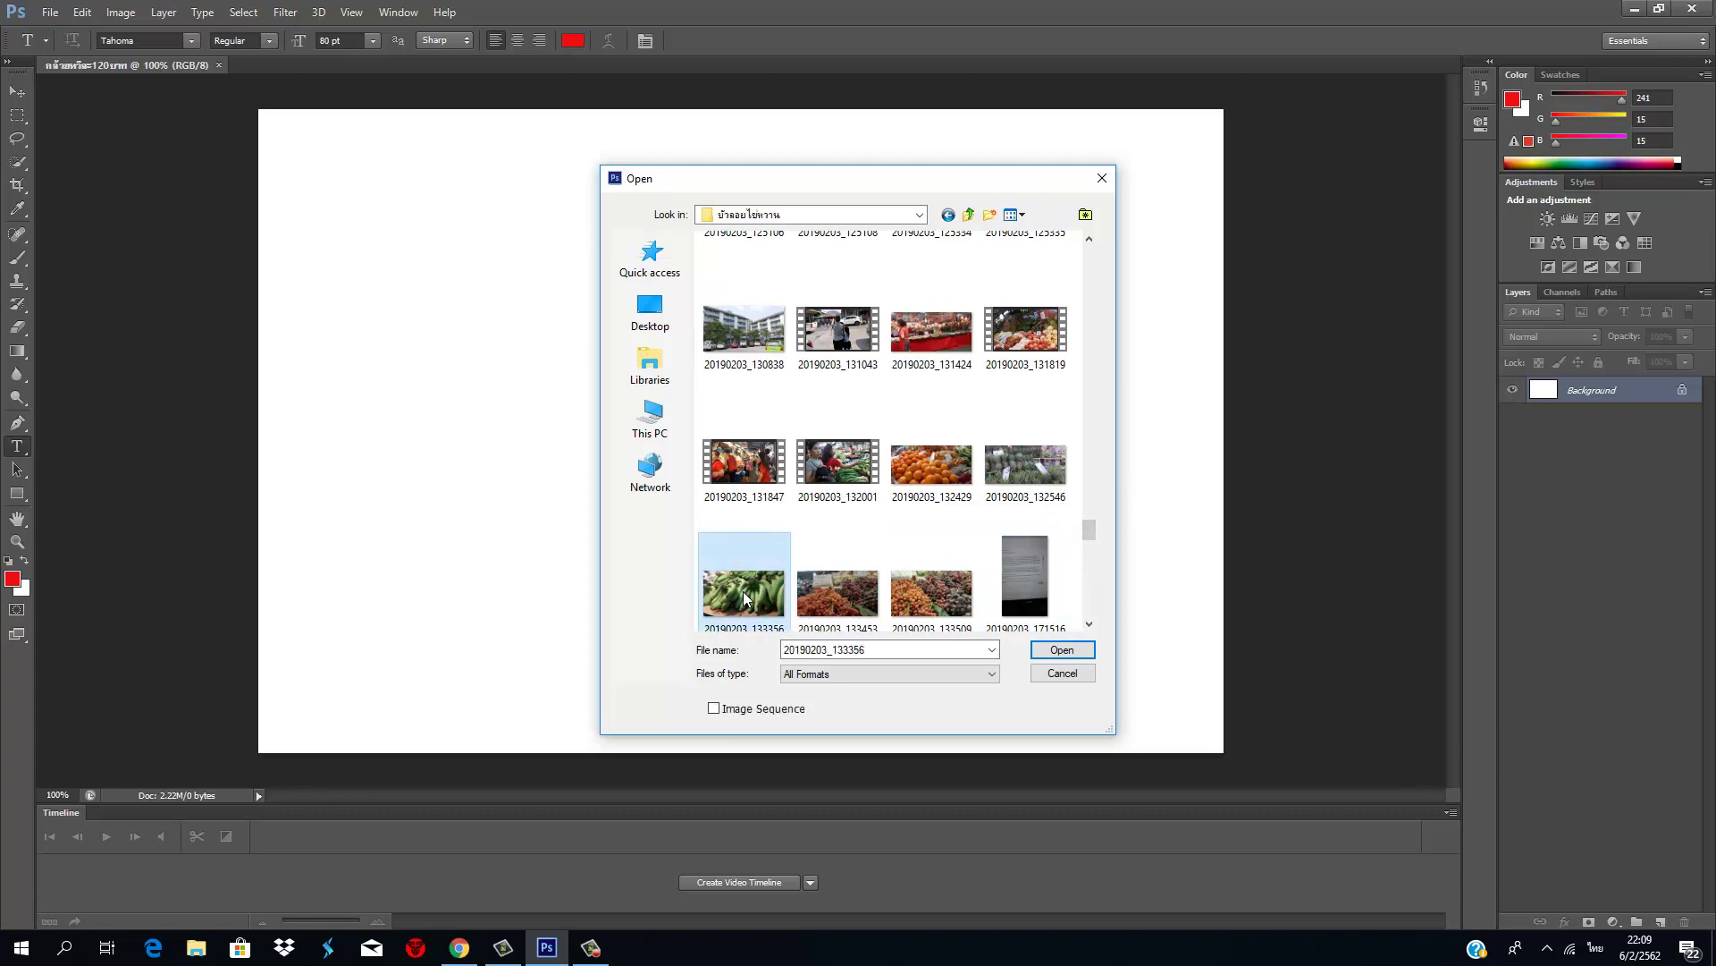
{"action": "left_click", "coordinate": [1061, 649]}
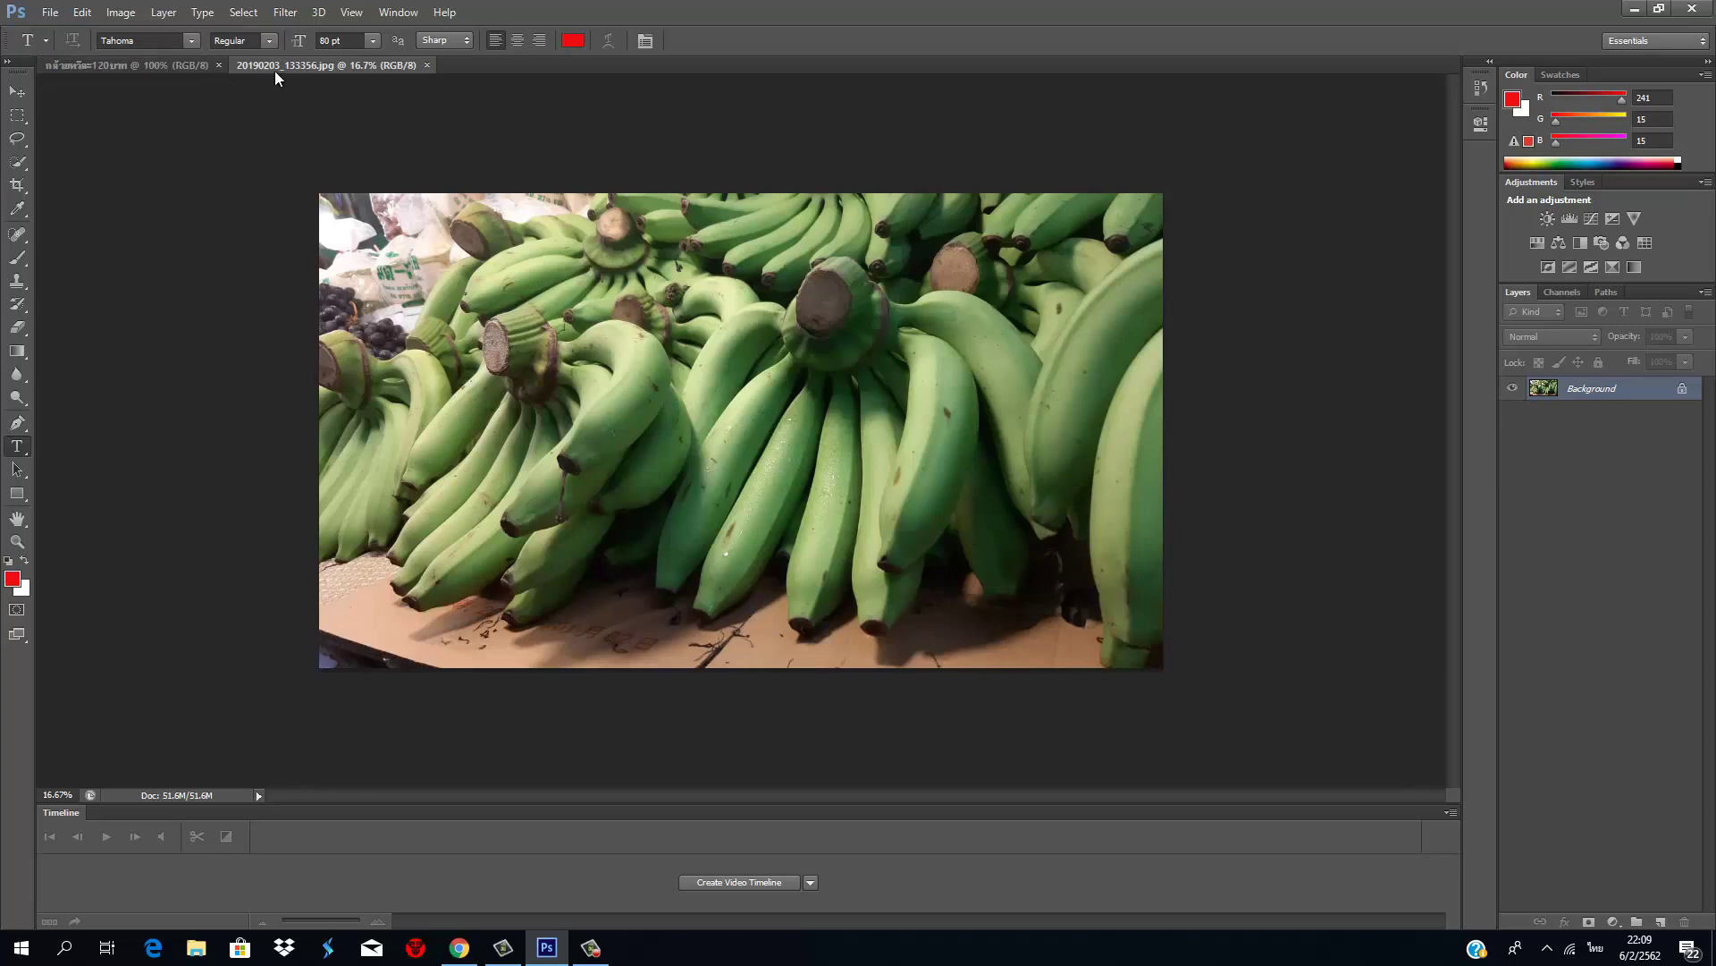
Step: Select the entire banana photo with the Rectangular Marquee tool
{"action": "left_click", "coordinate": [190, 64]}
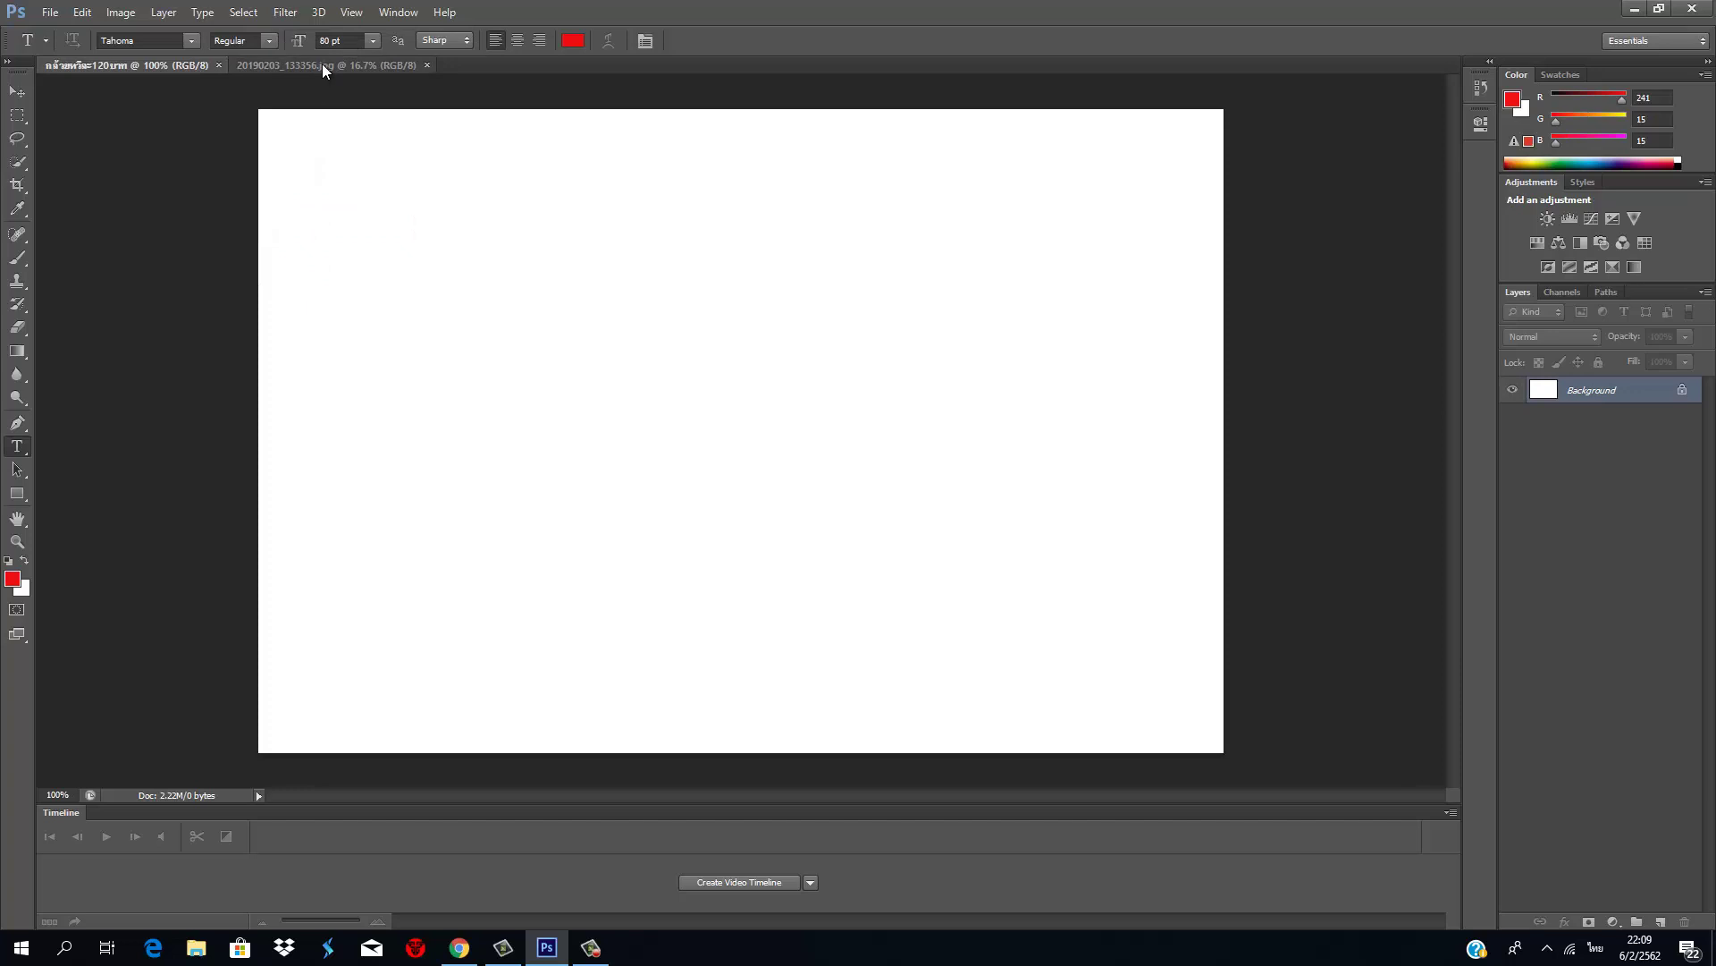
{"action": "left_click", "coordinate": [358, 66]}
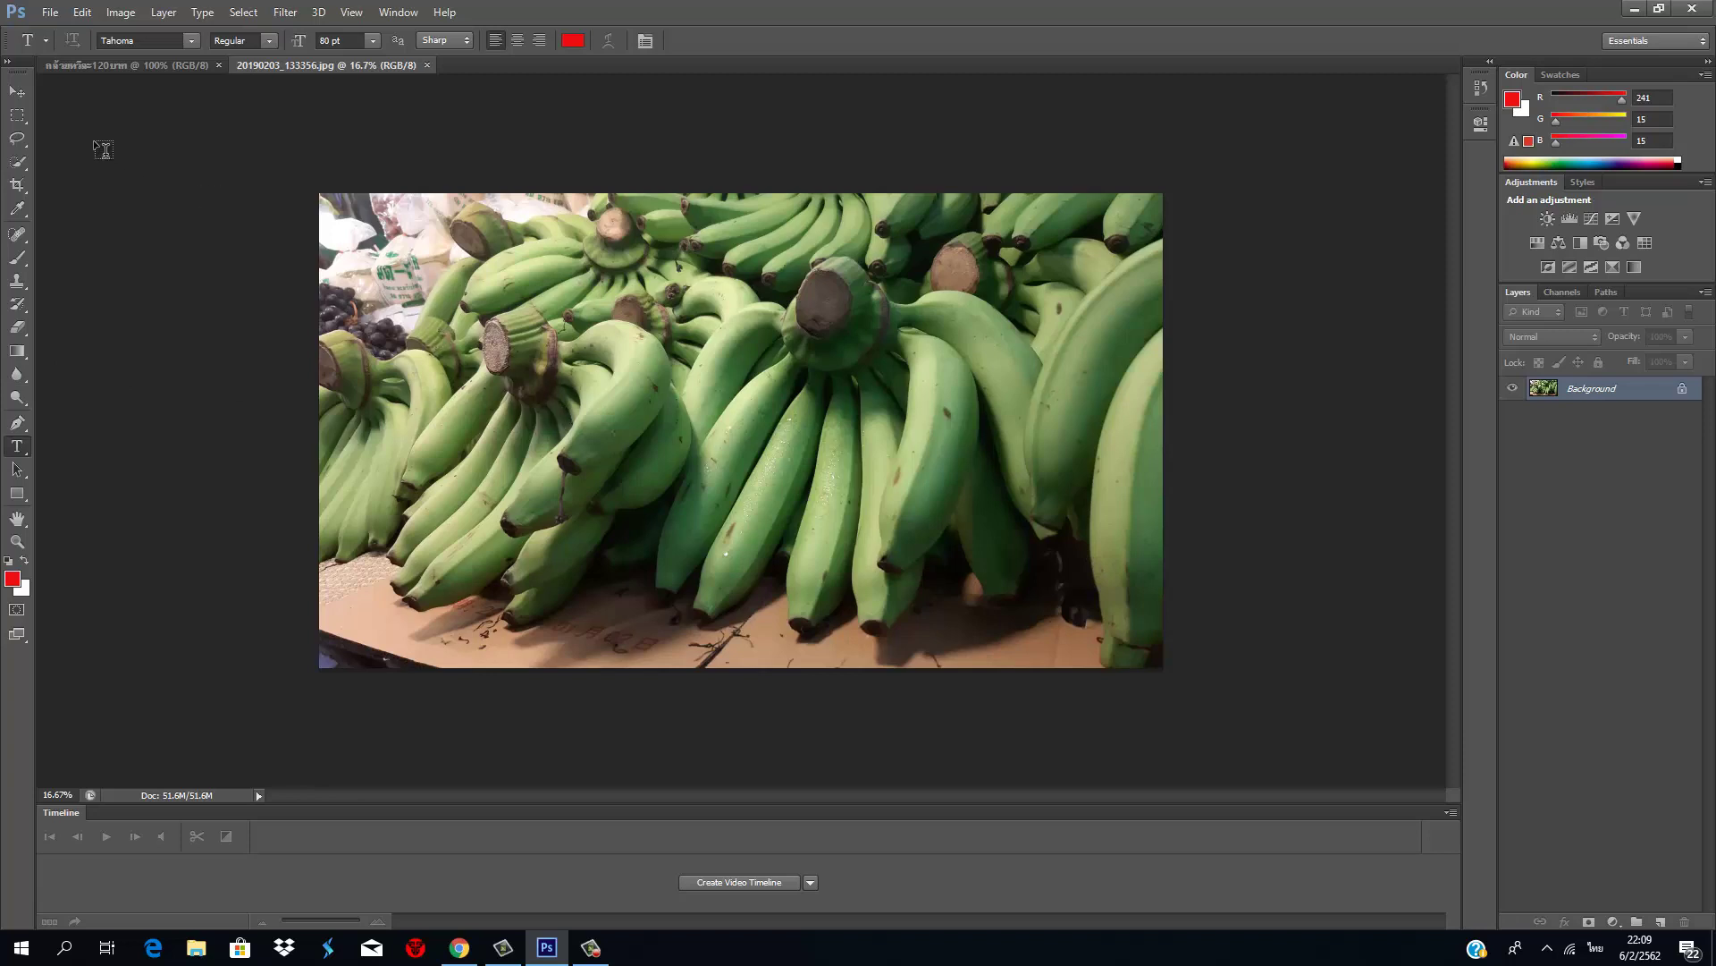
{"action": "left_click", "coordinate": [17, 115]}
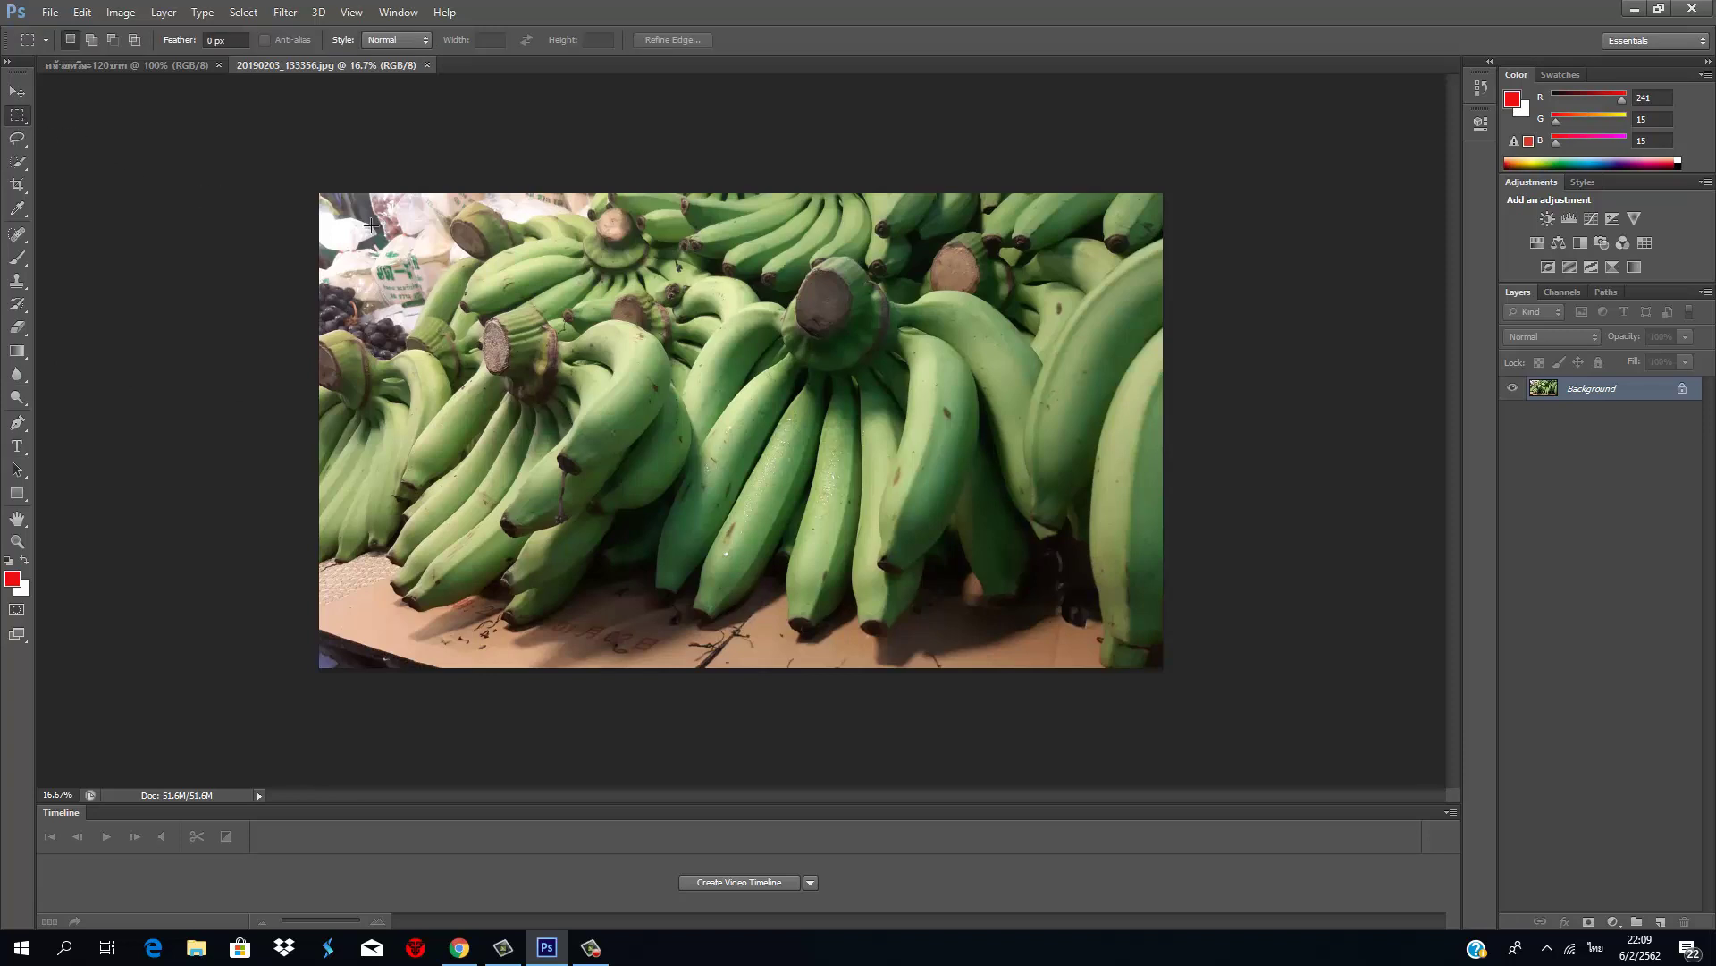
{"action": "left_click_drag", "start_coordinate": [319, 197], "coordinate": [1161, 681]}
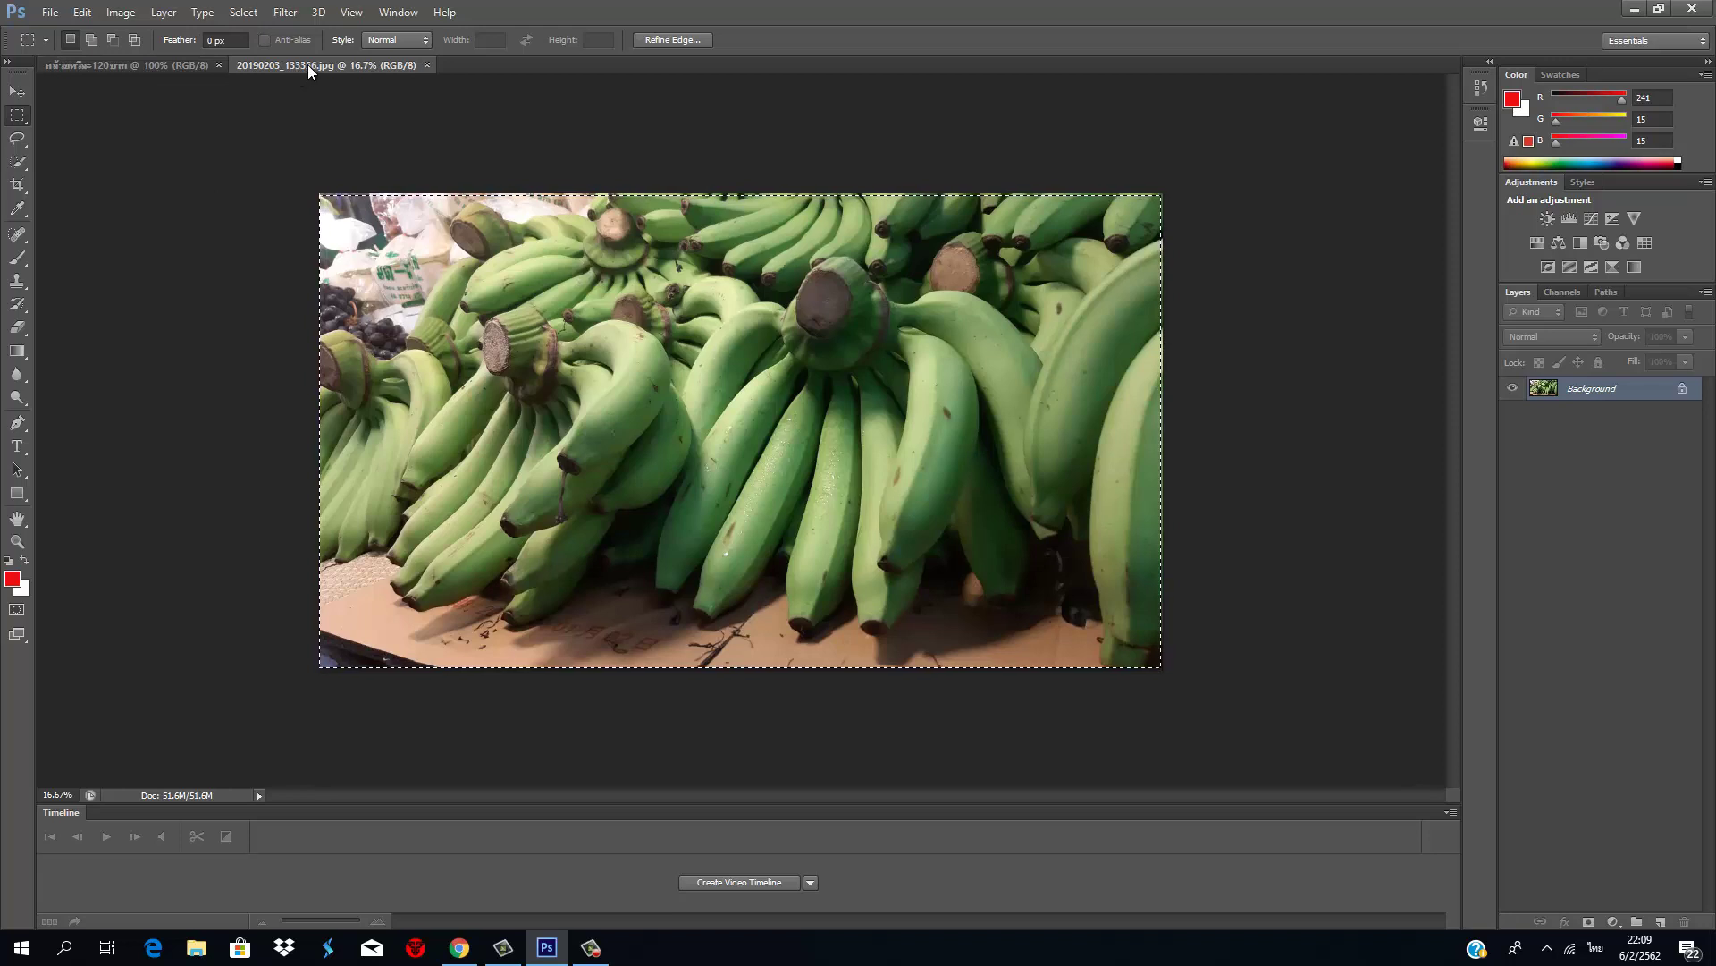
{"action": "left_click", "coordinate": [183, 64]}
{"action": "left_click", "coordinate": [280, 64]}
{"action": "key", "text": "ctrl+d"}
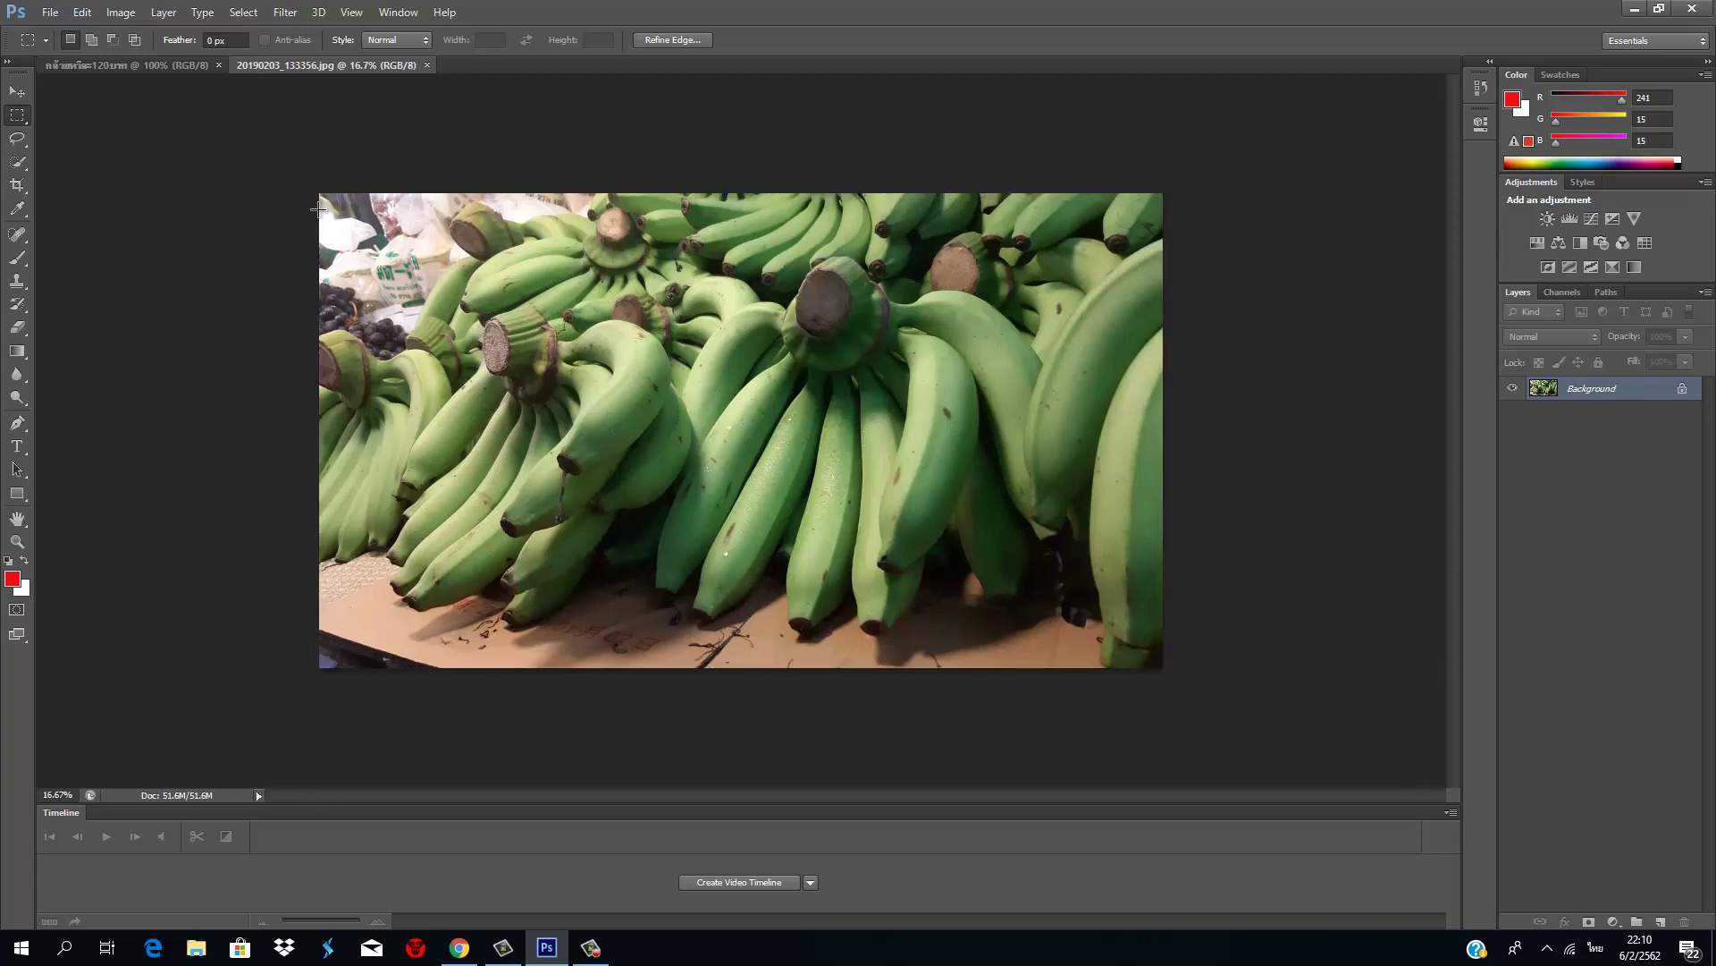
{"action": "left_click_drag", "start_coordinate": [319, 209], "coordinate": [1168, 683]}
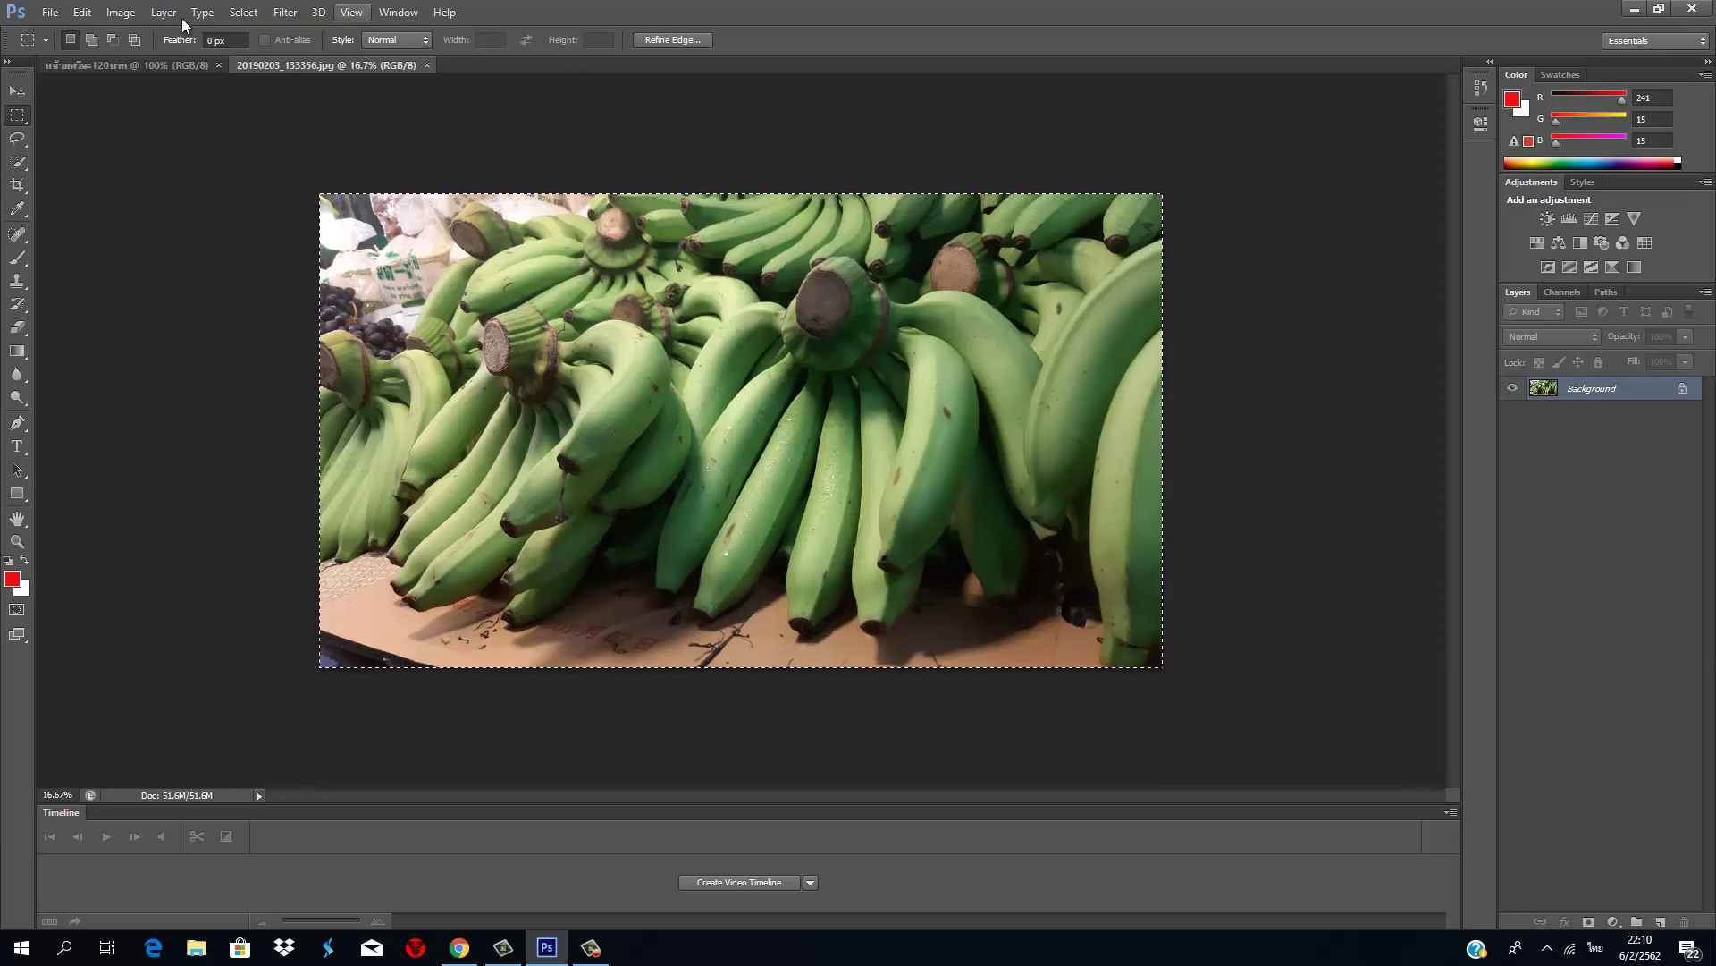
Step: Move the selected banana photo into the กล้วยหวีละ120บาท document as a new layer
{"action": "left_click", "coordinate": [16, 93]}
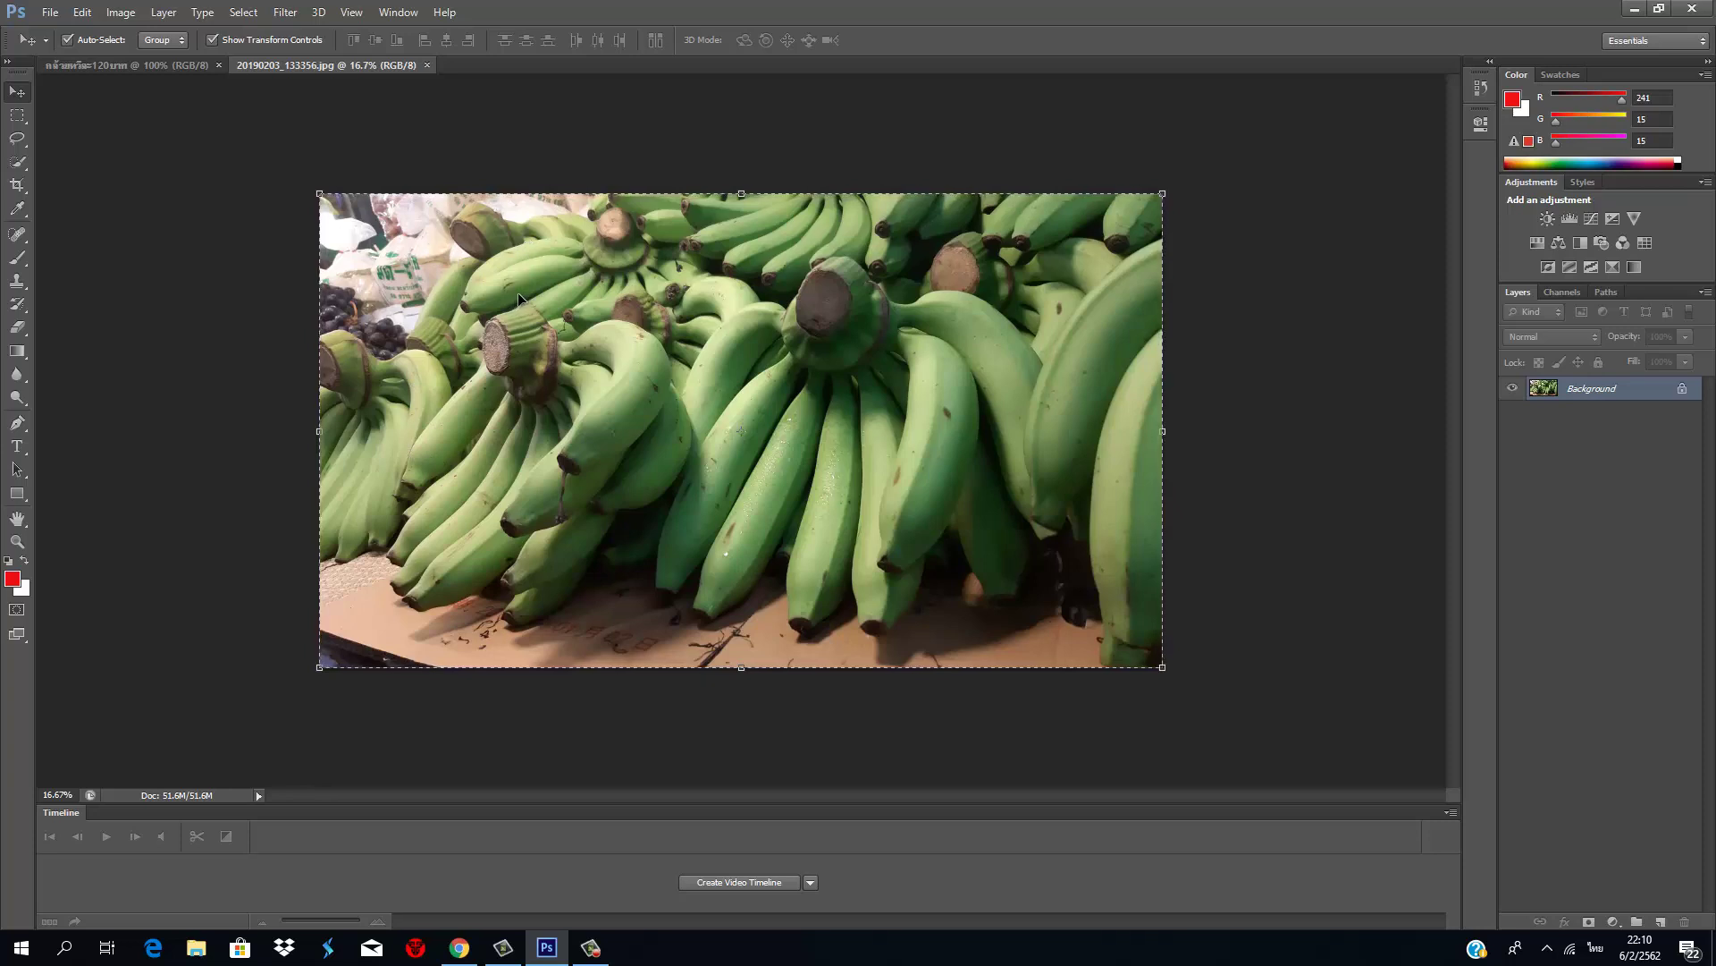
{"action": "left_click_drag", "start_coordinate": [517, 292], "coordinate": [195, 63]}
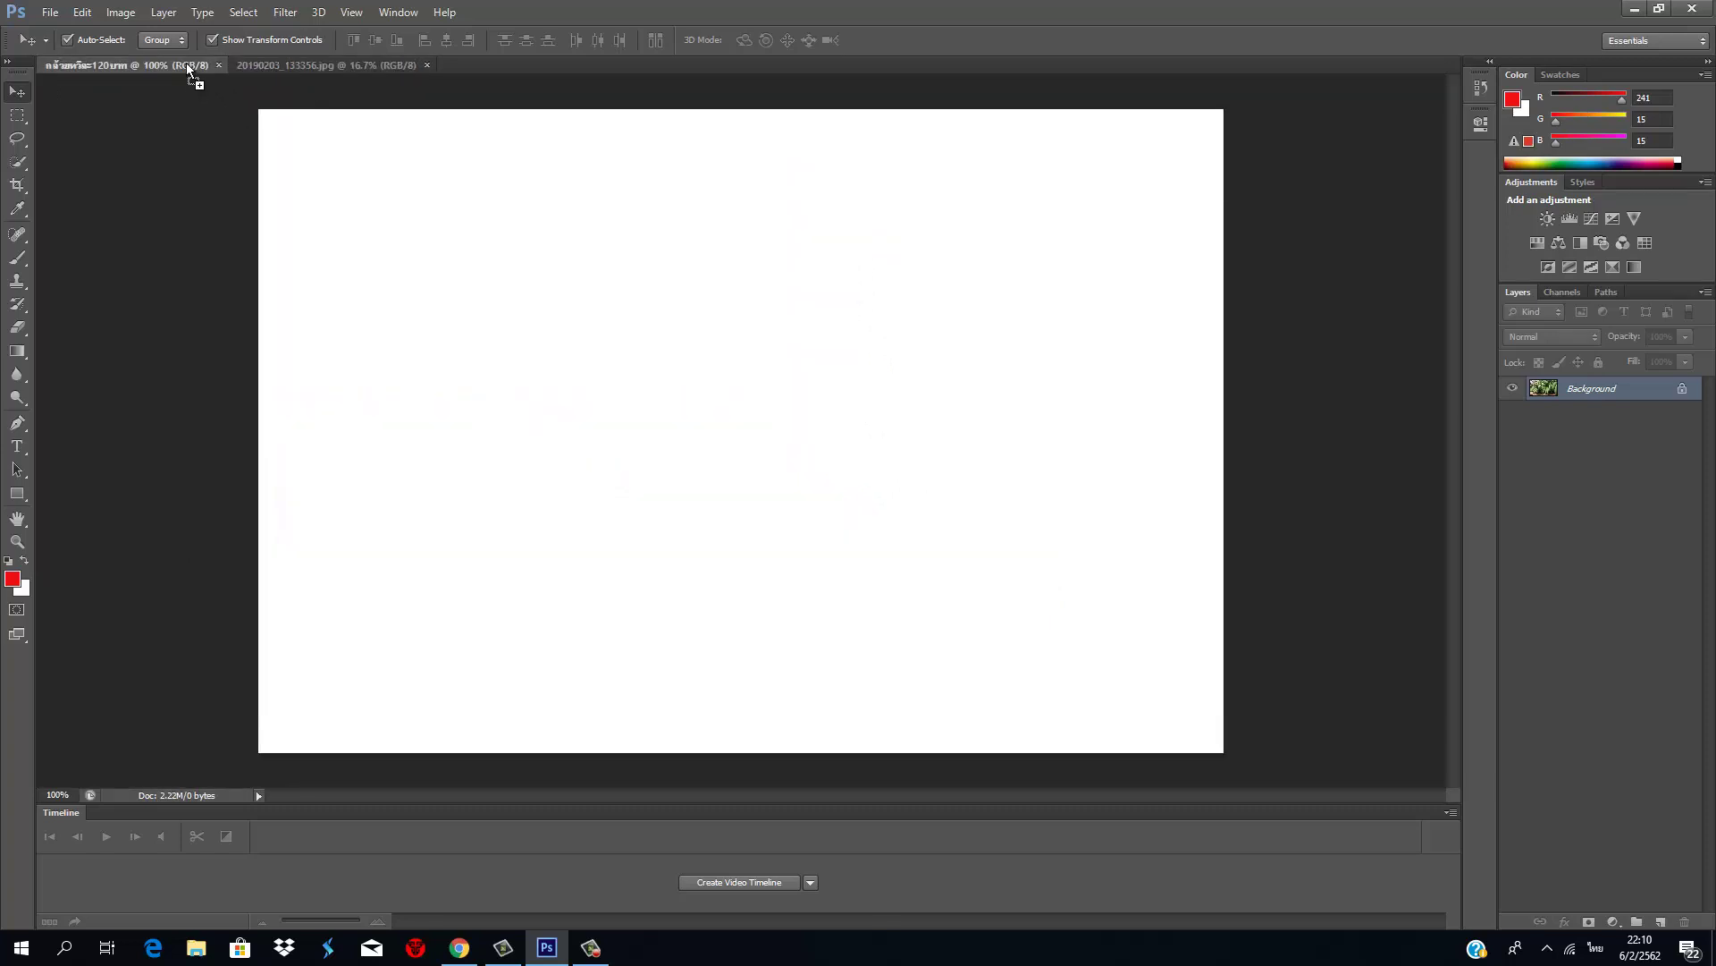
{"action": "left_click_drag", "start_coordinate": [185, 63], "coordinate": [525, 218]}
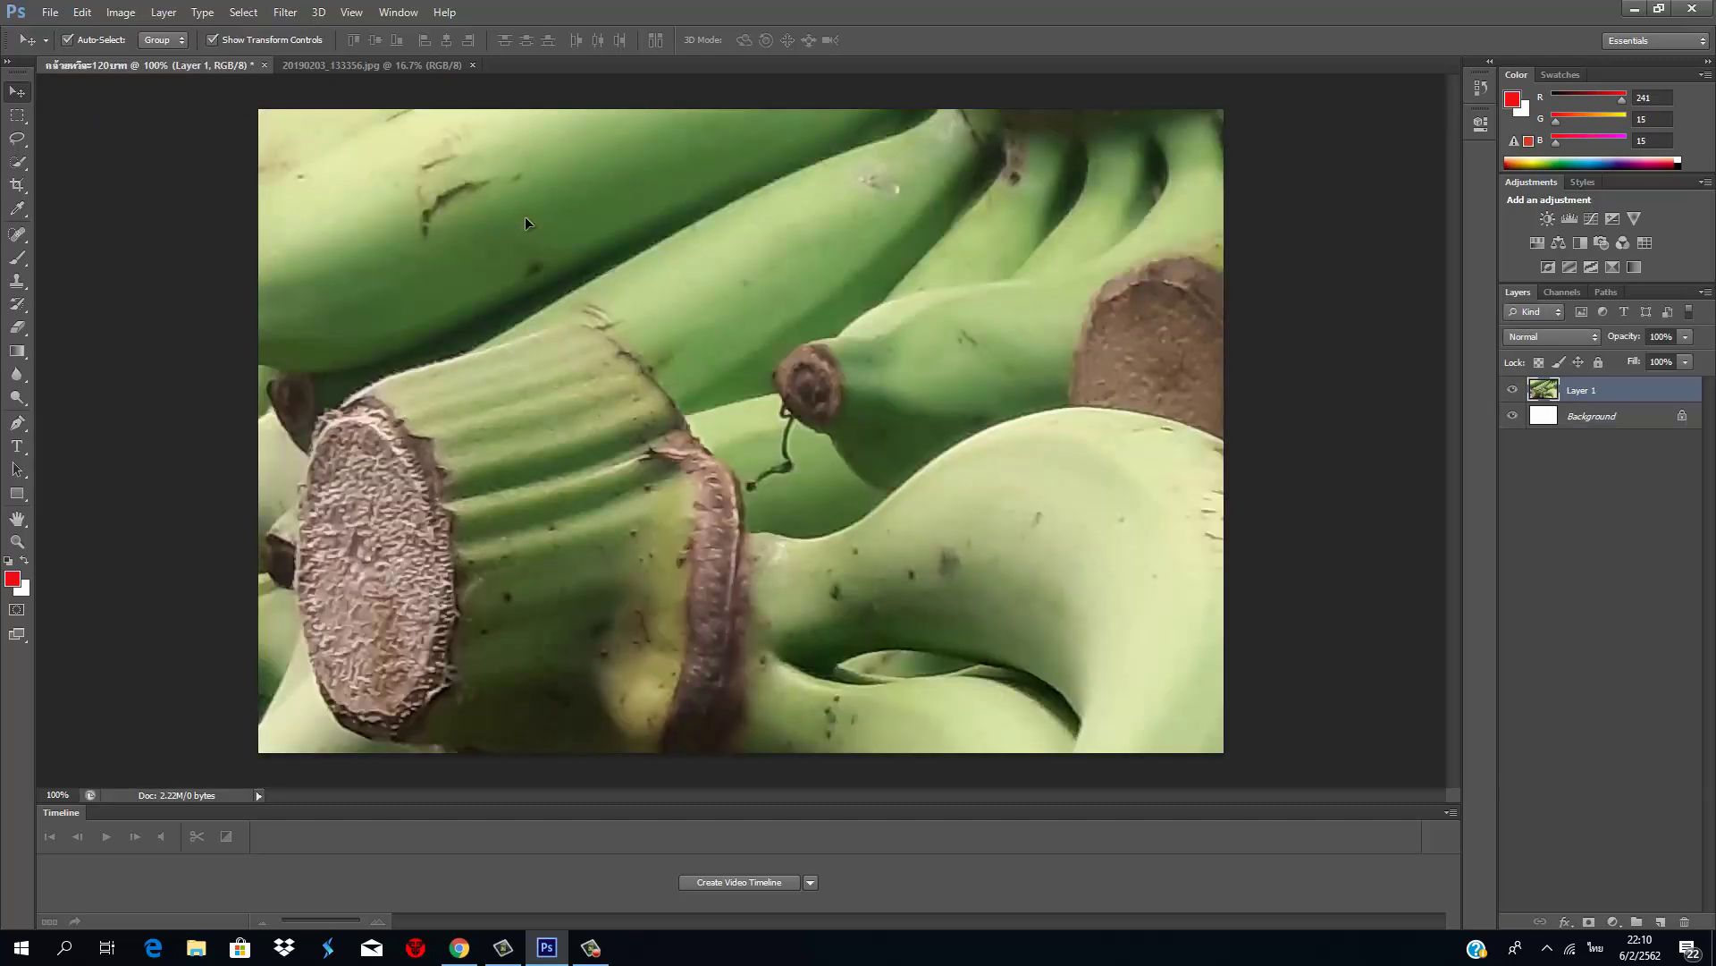
Step: Reposition the oversized banana layer so that its upper-left corner lies inside the canvas
{"action": "left_click_drag", "start_coordinate": [1008, 525], "coordinate": [1021, 472]}
{"action": "left_click_drag", "start_coordinate": [531, 261], "coordinate": [735, 530]}
{"action": "left_click_drag", "start_coordinate": [302, 191], "coordinate": [817, 564]}
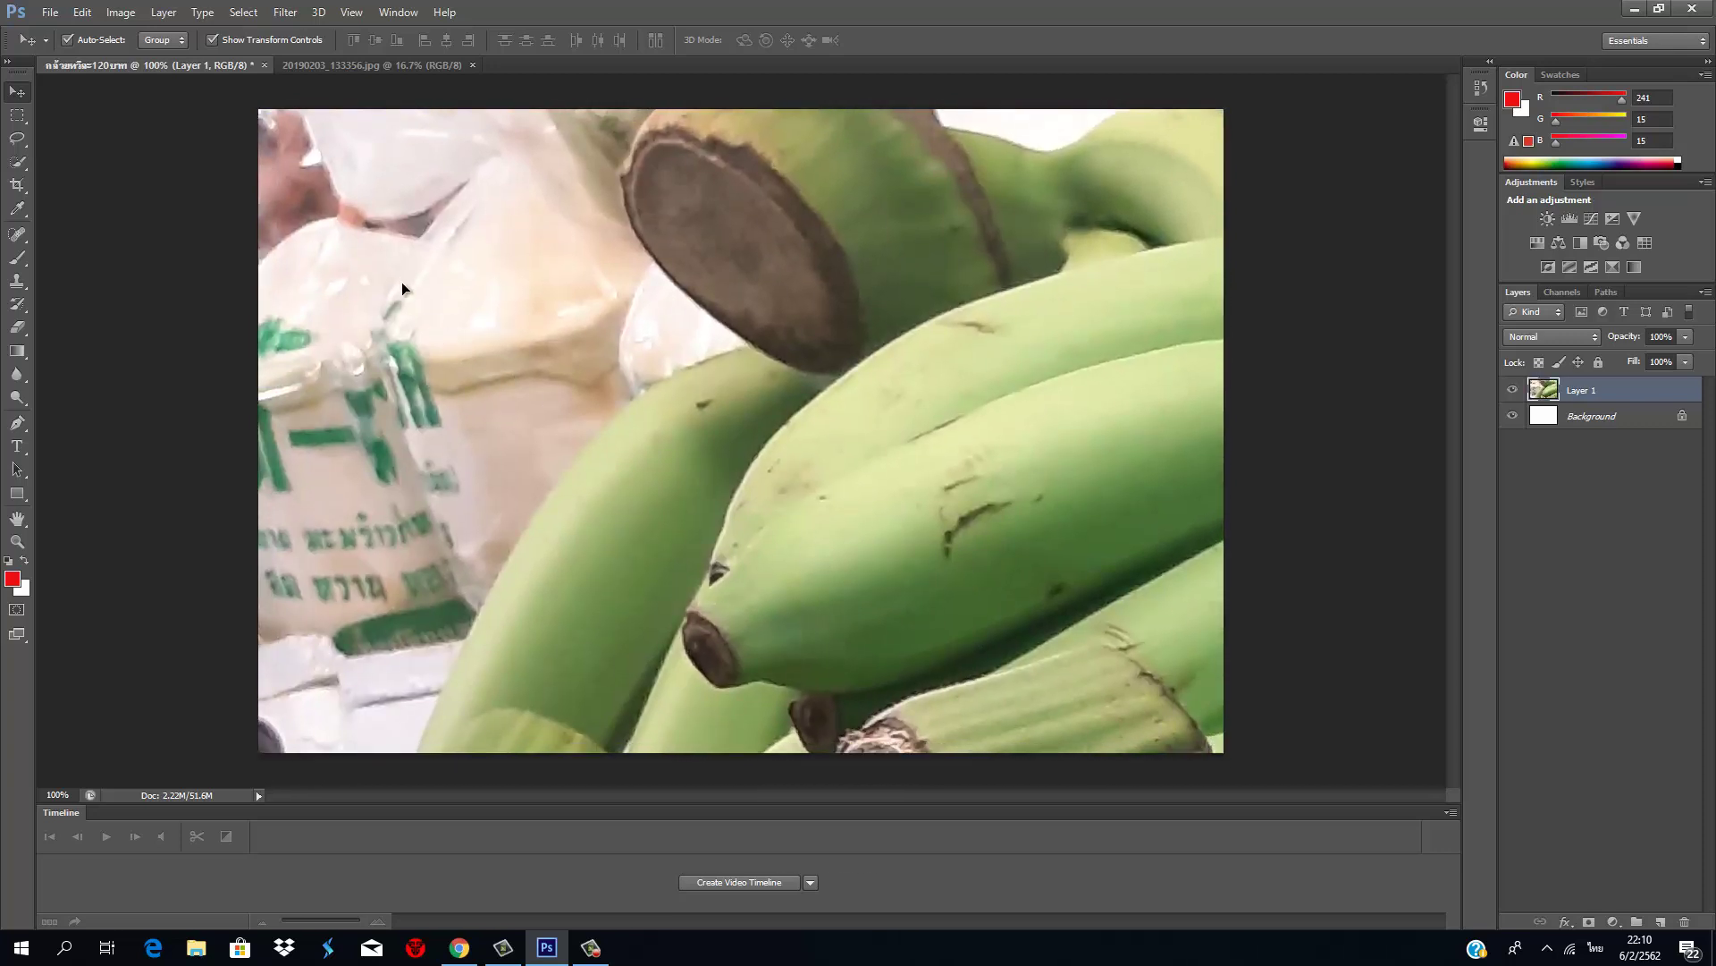
{"action": "left_click_drag", "start_coordinate": [402, 283], "coordinate": [527, 595]}
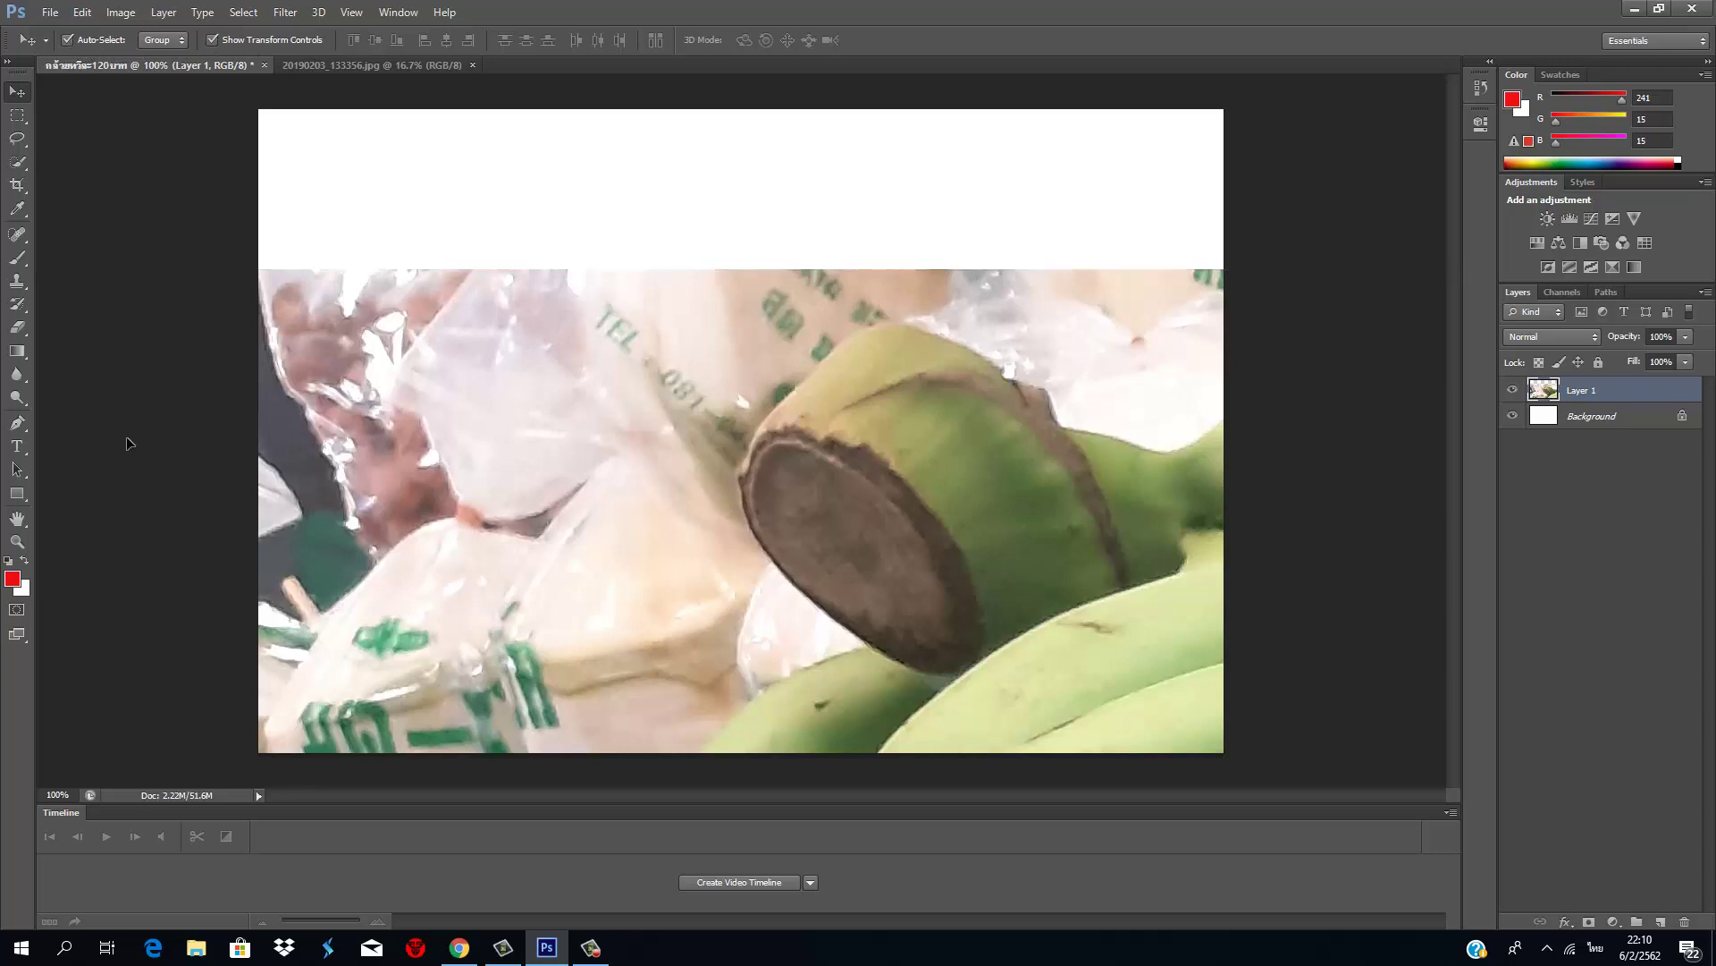
{"action": "left_click_drag", "start_coordinate": [127, 444], "coordinate": [536, 377]}
{"action": "left_click_drag", "start_coordinate": [199, 295], "coordinate": [595, 302]}
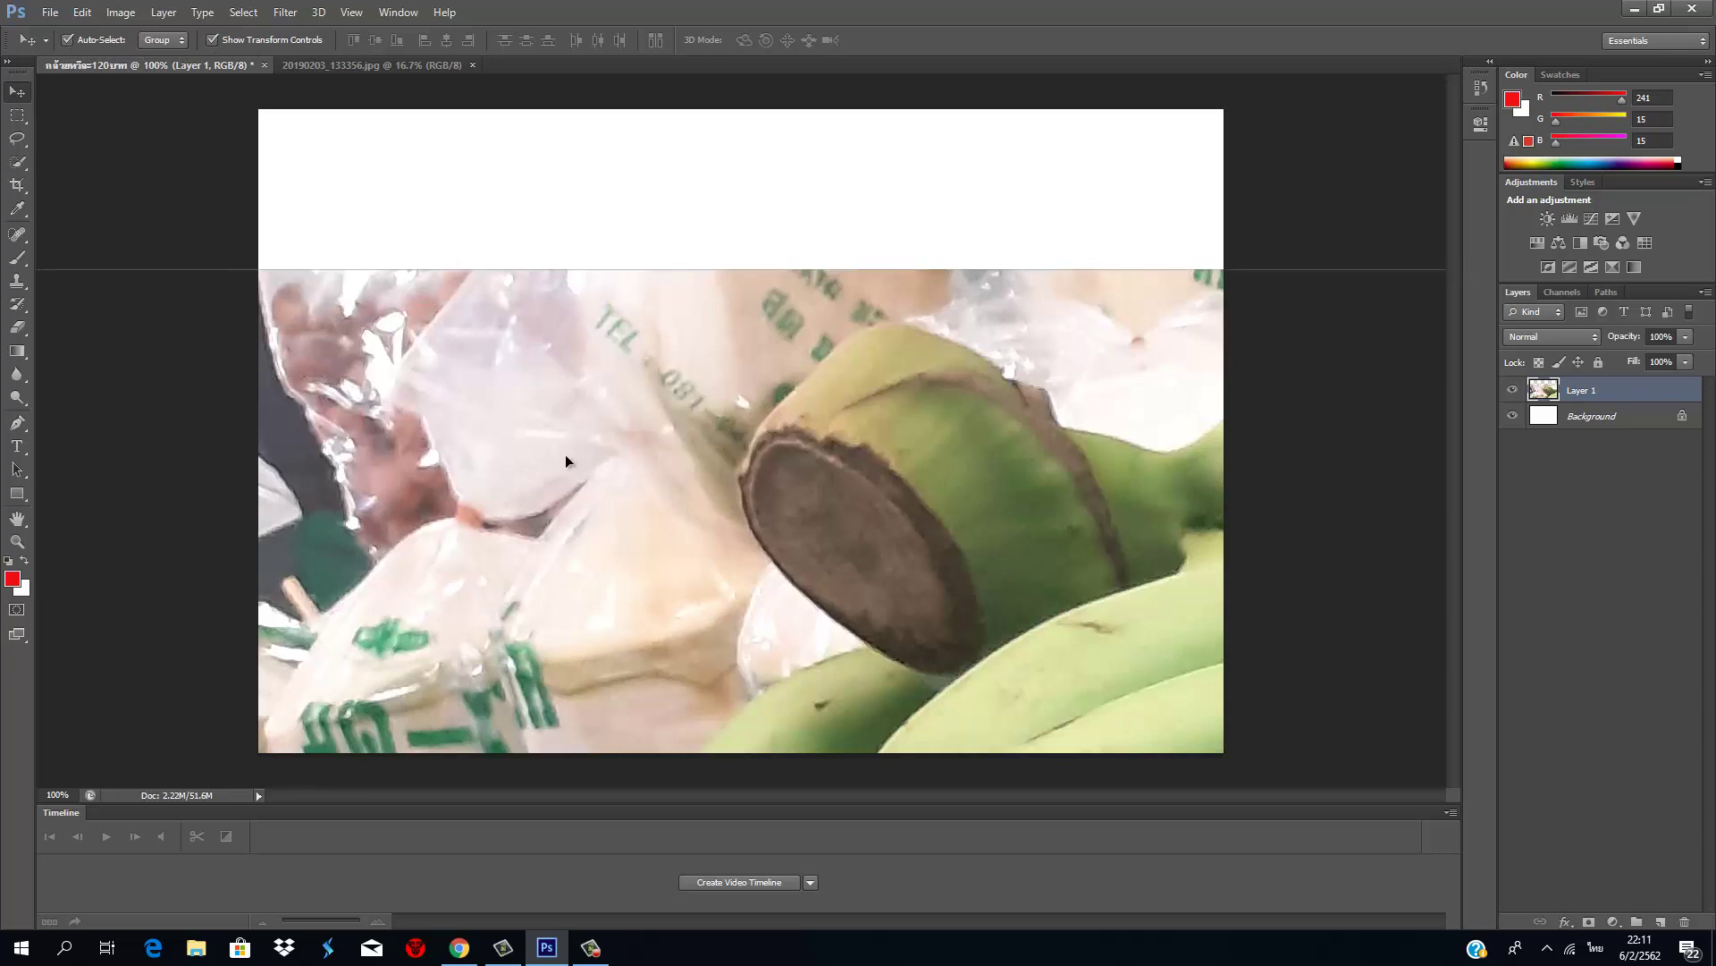
{"action": "left_click_drag", "start_coordinate": [565, 461], "coordinate": [905, 327]}
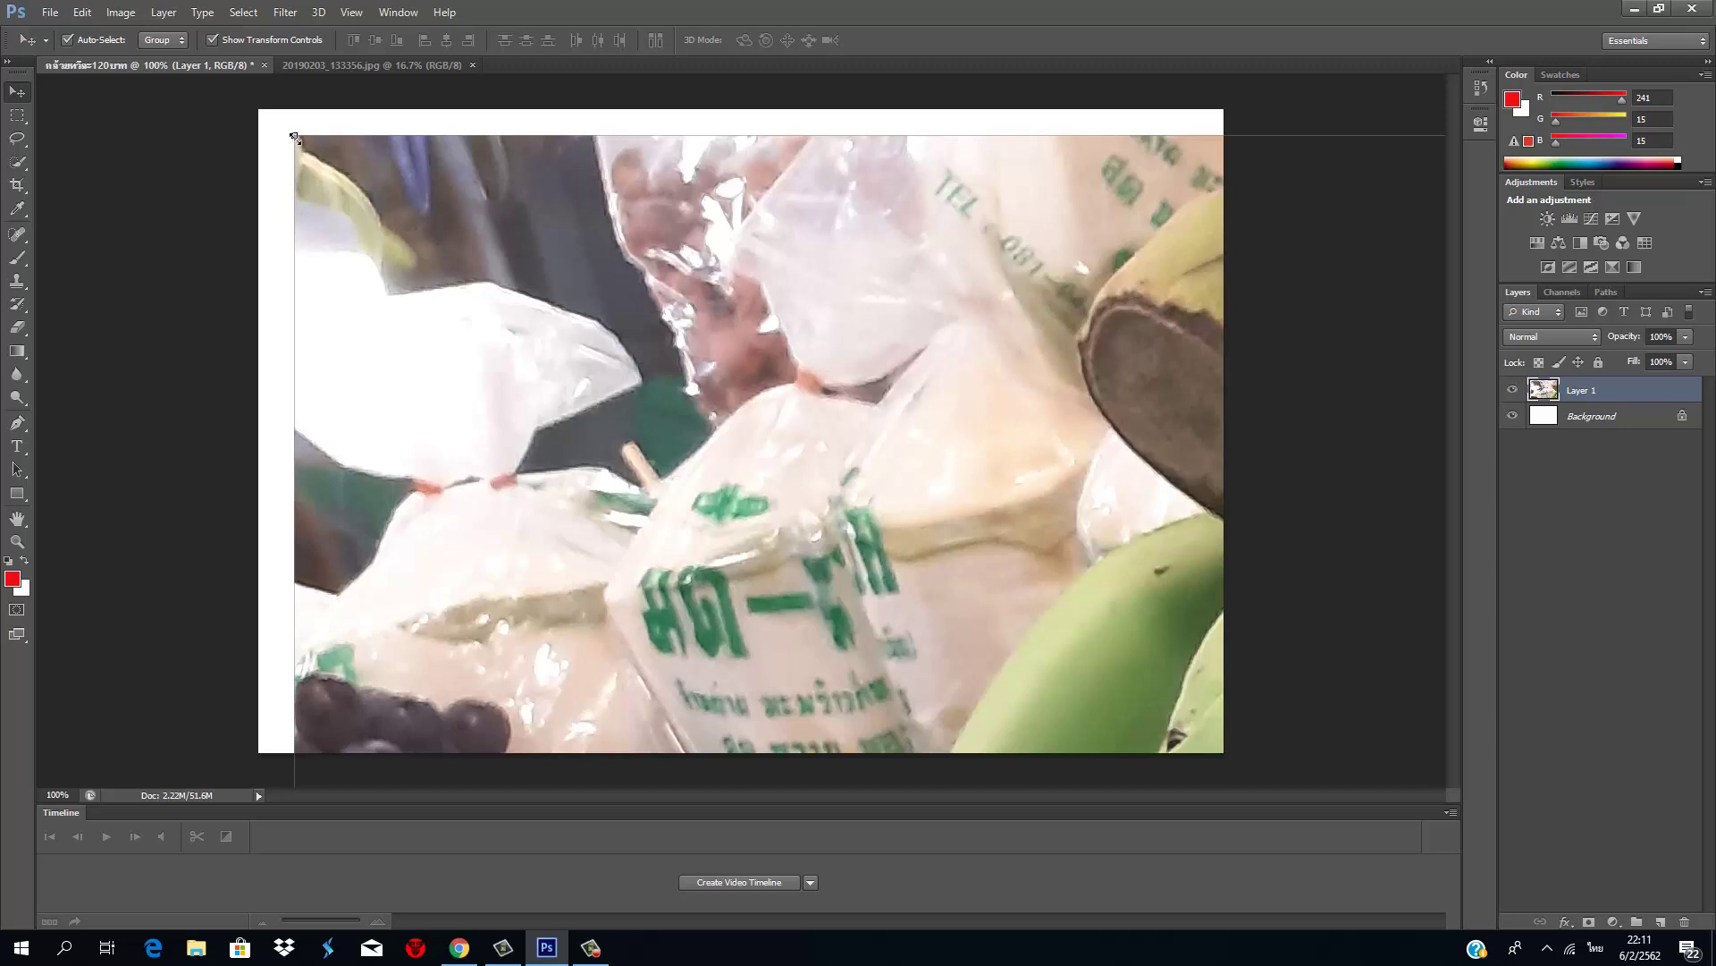
Step: Scale the oversized banana layer to about 66.8% width and 68.4% height and apply the transform
{"action": "left_click_drag", "start_coordinate": [294, 137], "coordinate": [223, 143]}
{"action": "left_click", "coordinate": [120, 13]}
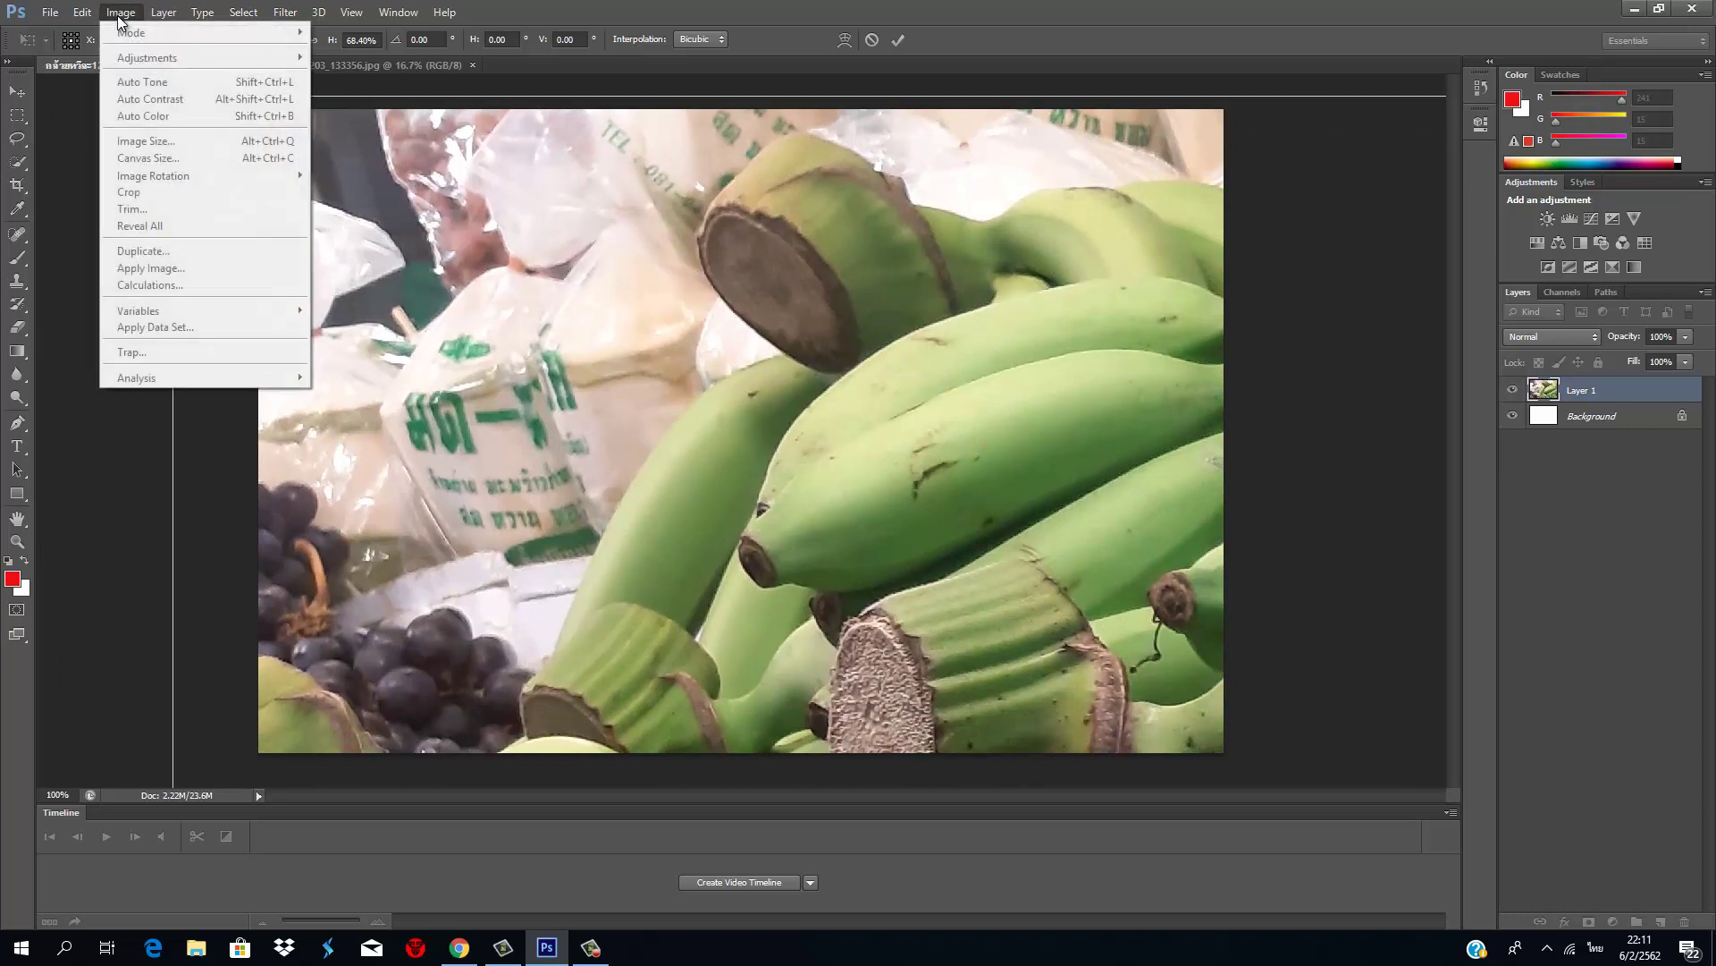
{"action": "left_click", "coordinate": [622, 276]}
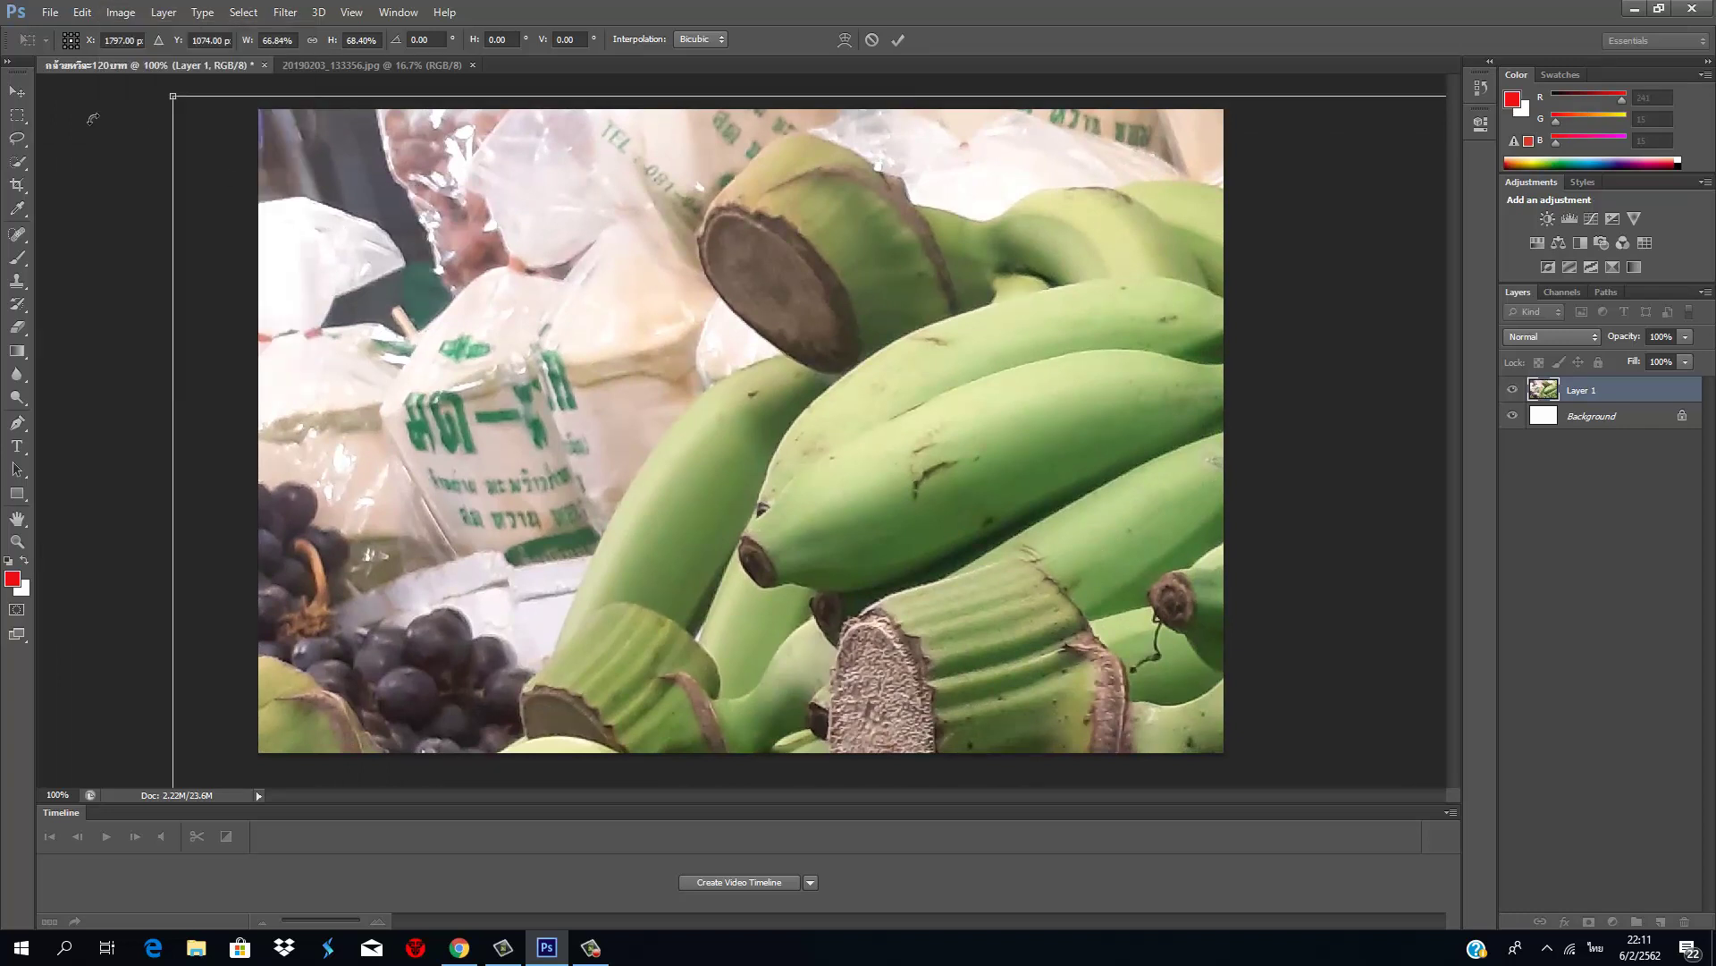
{"action": "left_click", "coordinate": [27, 93]}
{"action": "left_click", "coordinate": [778, 356]}
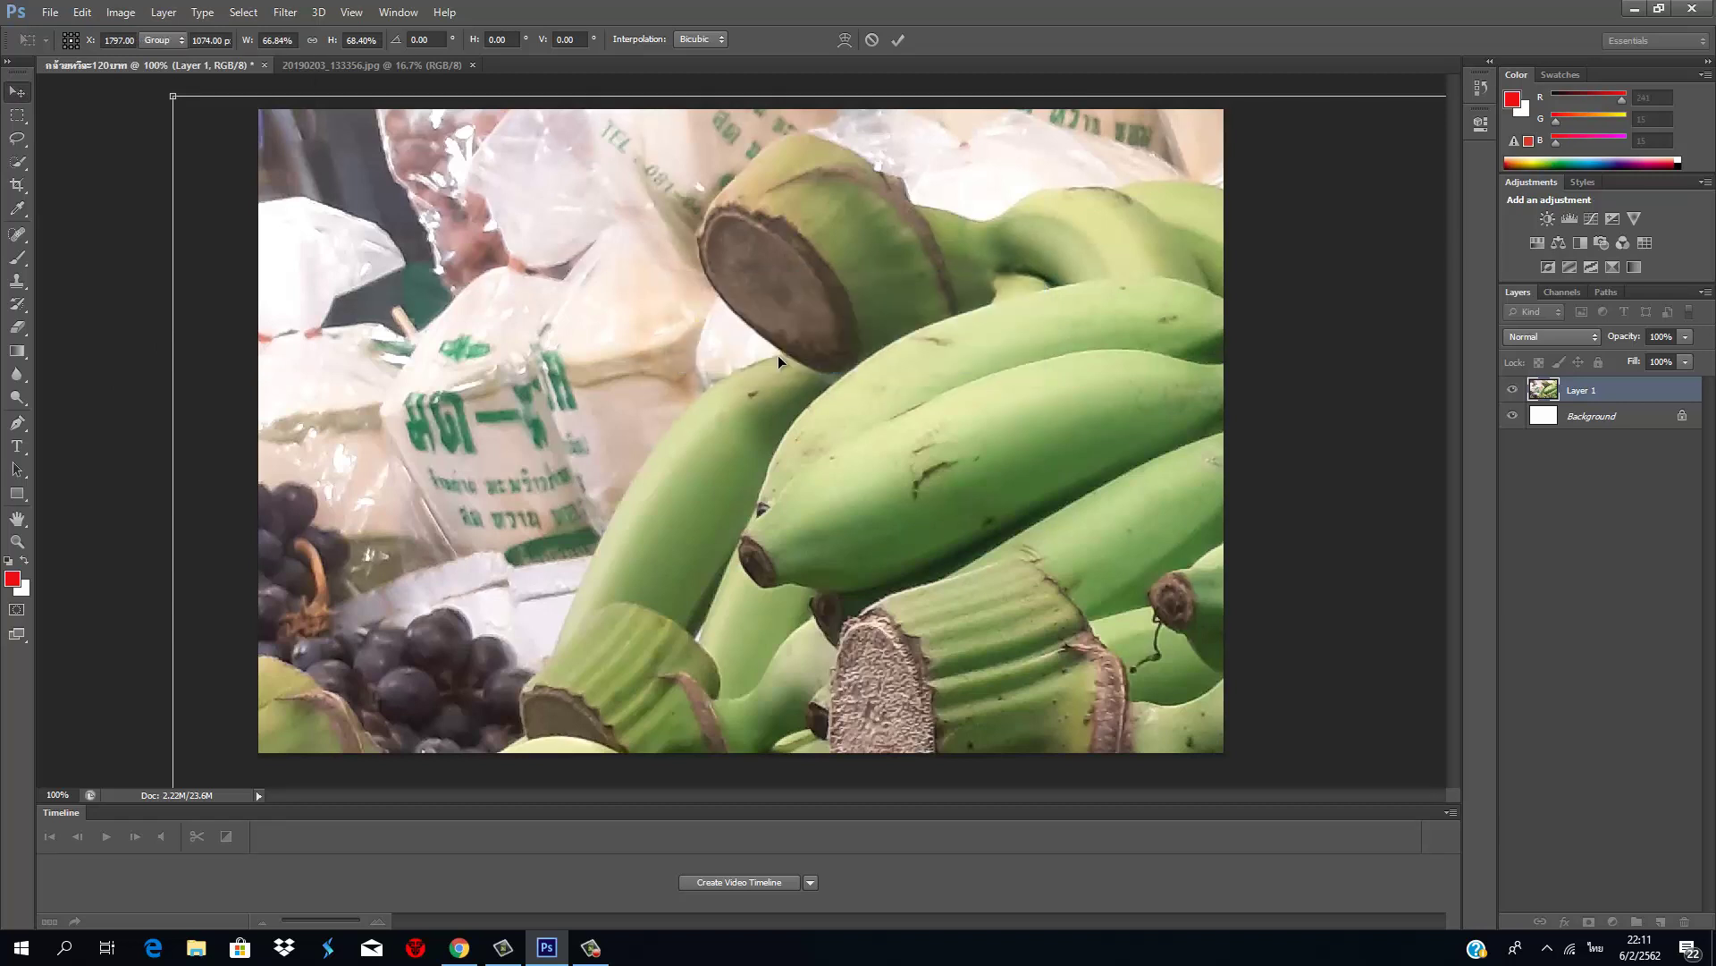
Step: Dismiss the YouTube notifications that cover the workspace
{"action": "left_click", "coordinate": [125, 17]}
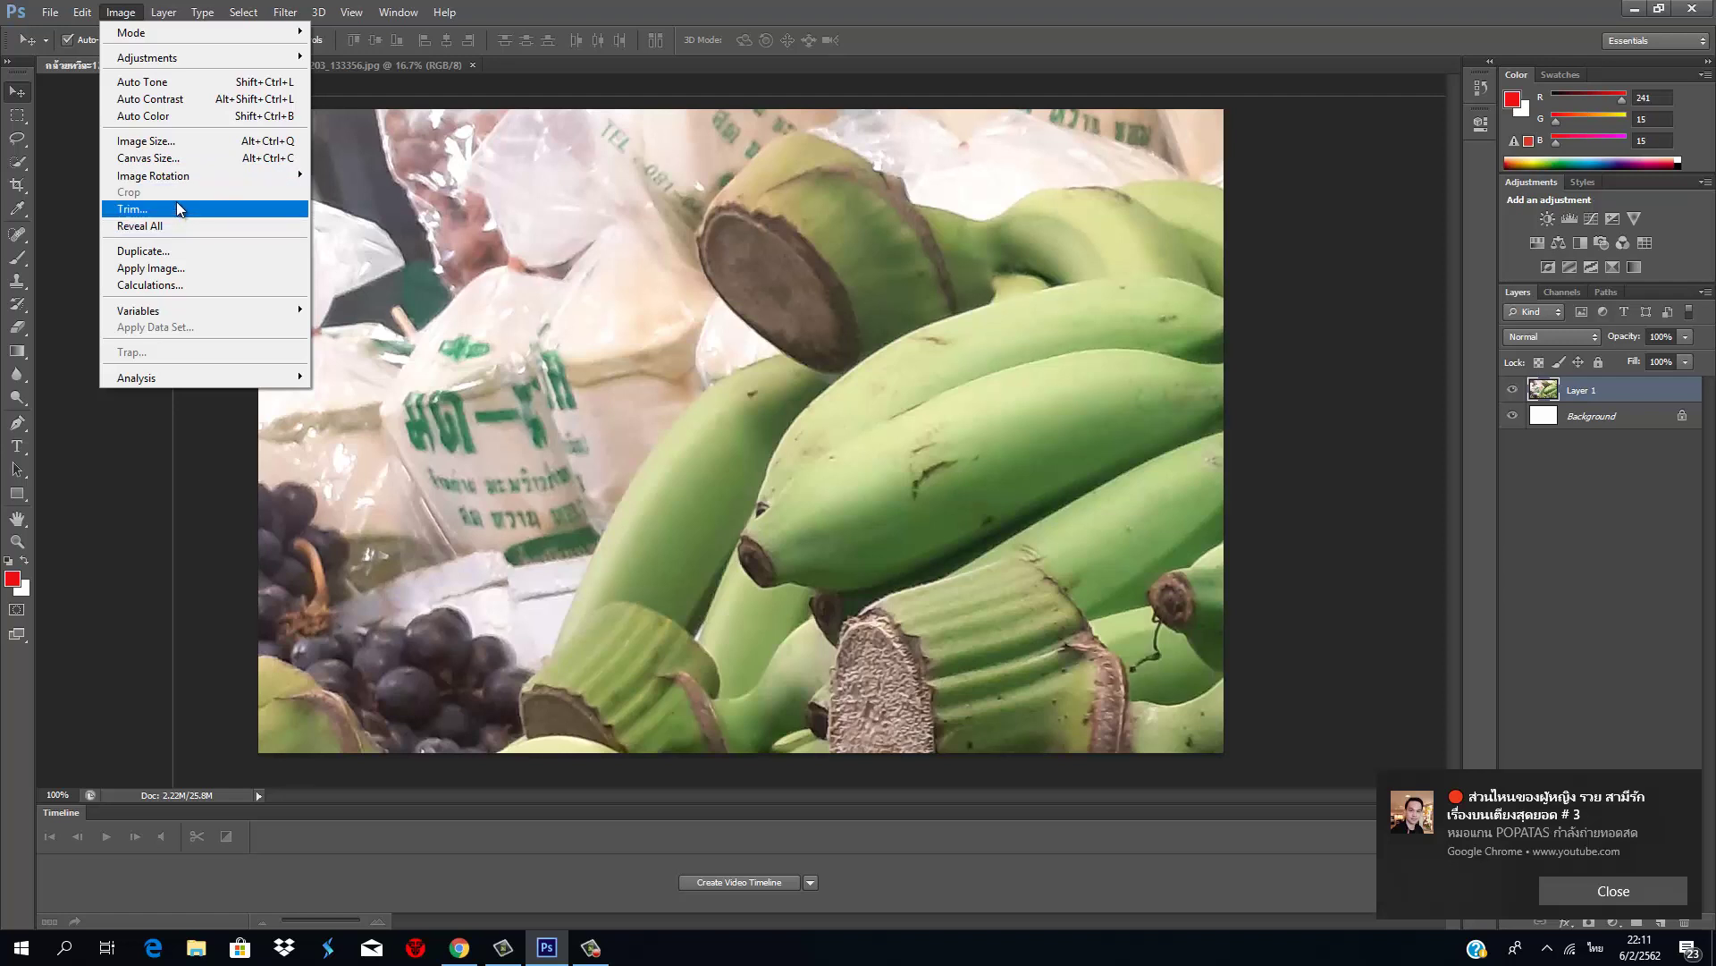
{"action": "left_click", "coordinate": [1573, 889]}
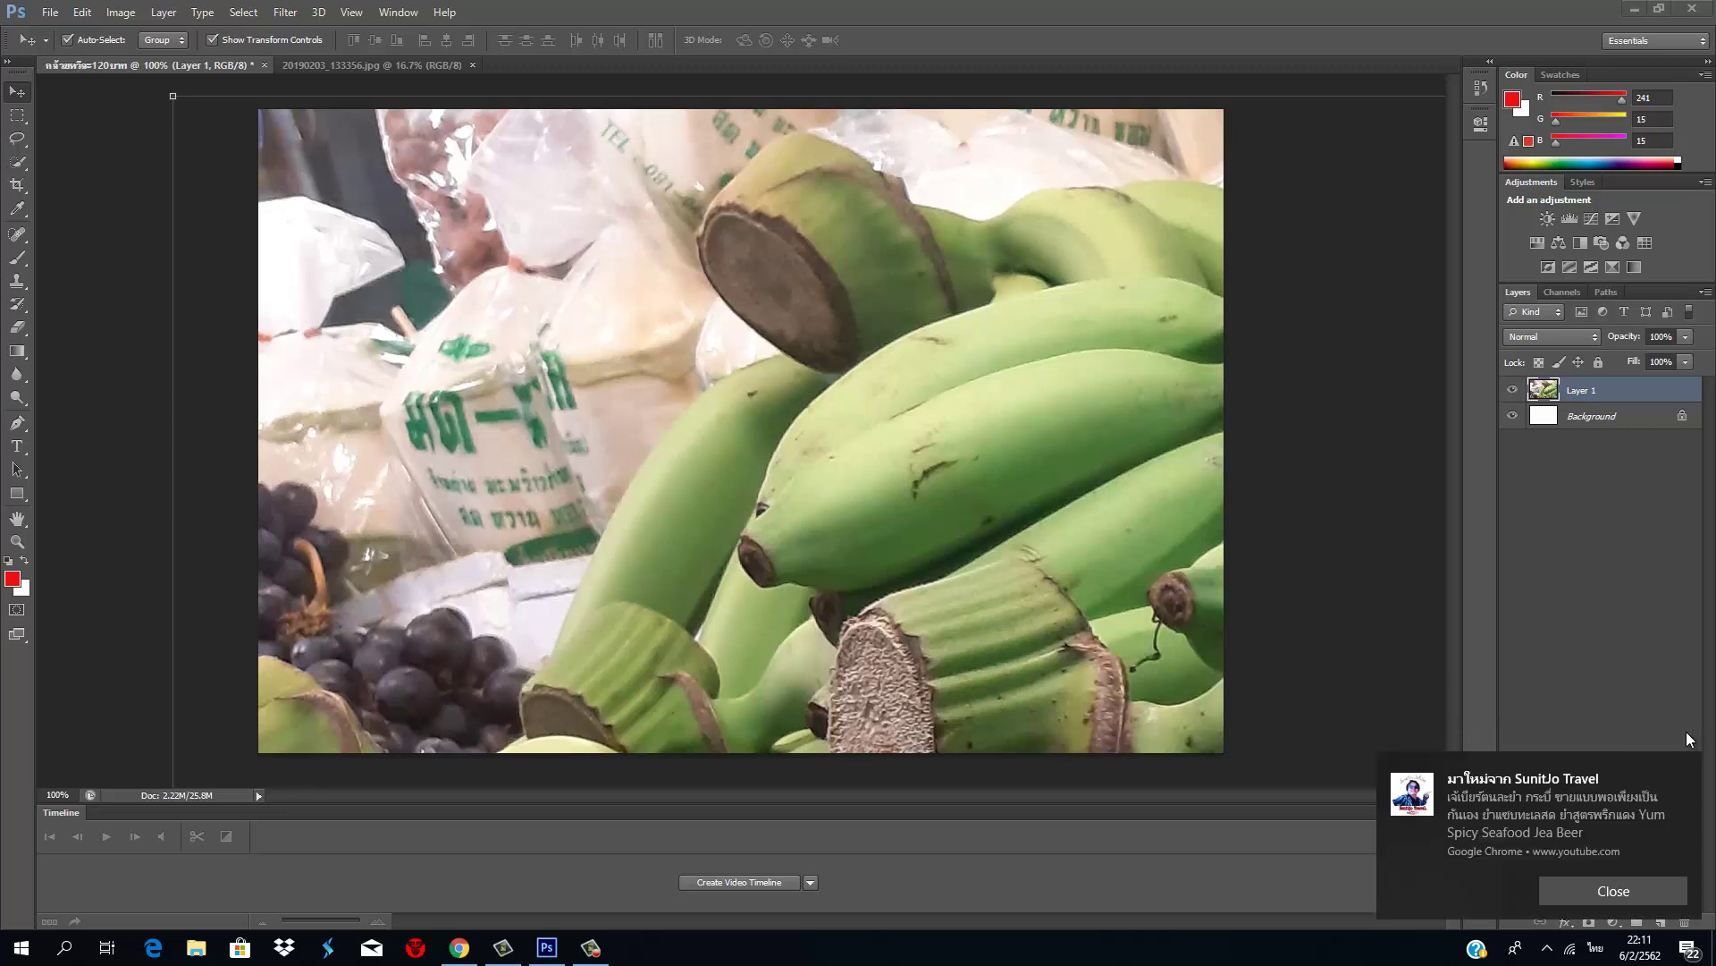
{"action": "left_click", "coordinate": [1627, 880]}
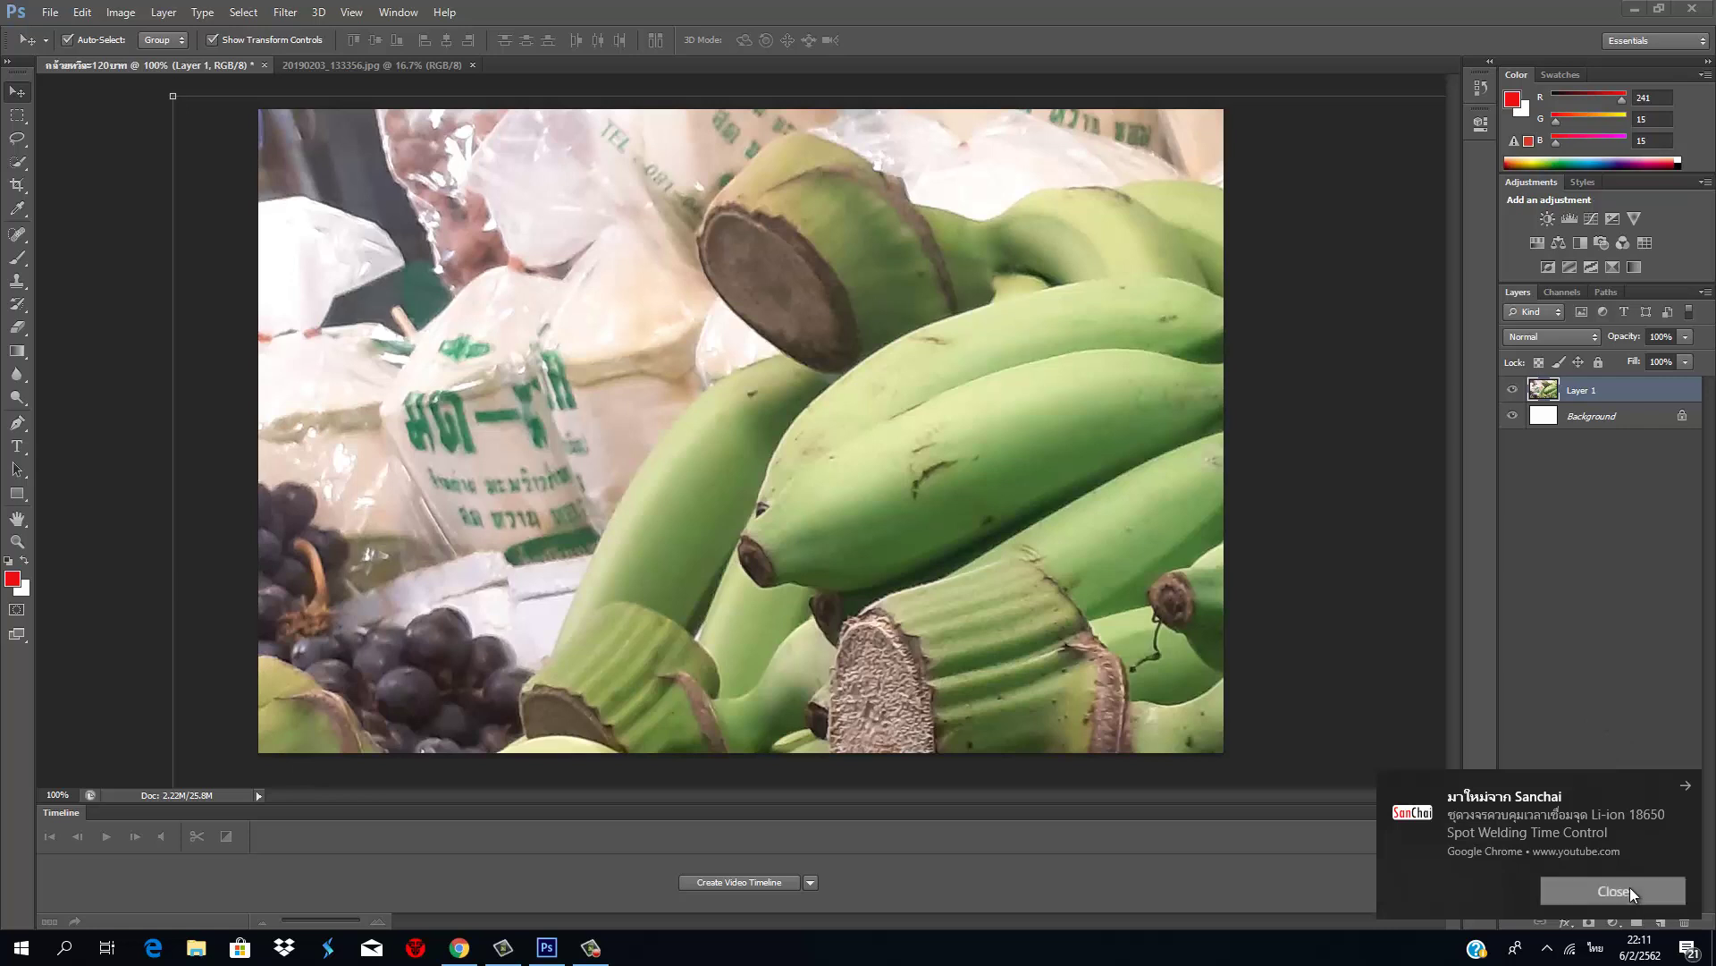
{"action": "left_click", "coordinate": [1629, 887]}
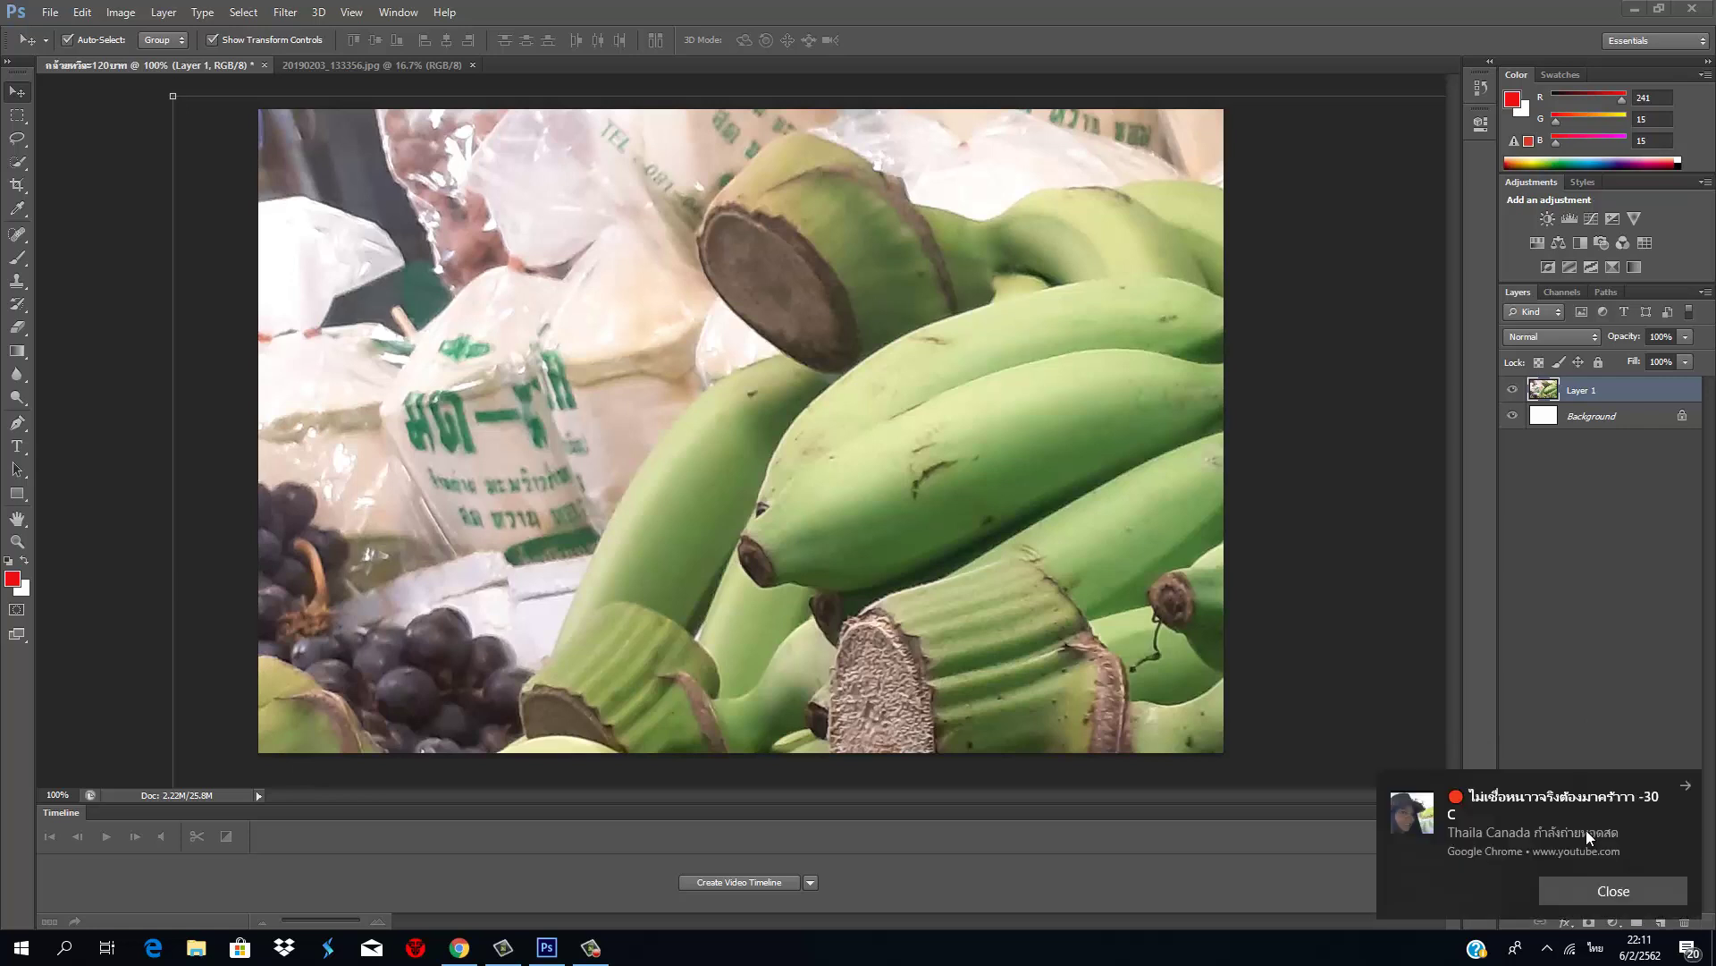
{"action": "left_click", "coordinate": [1592, 897]}
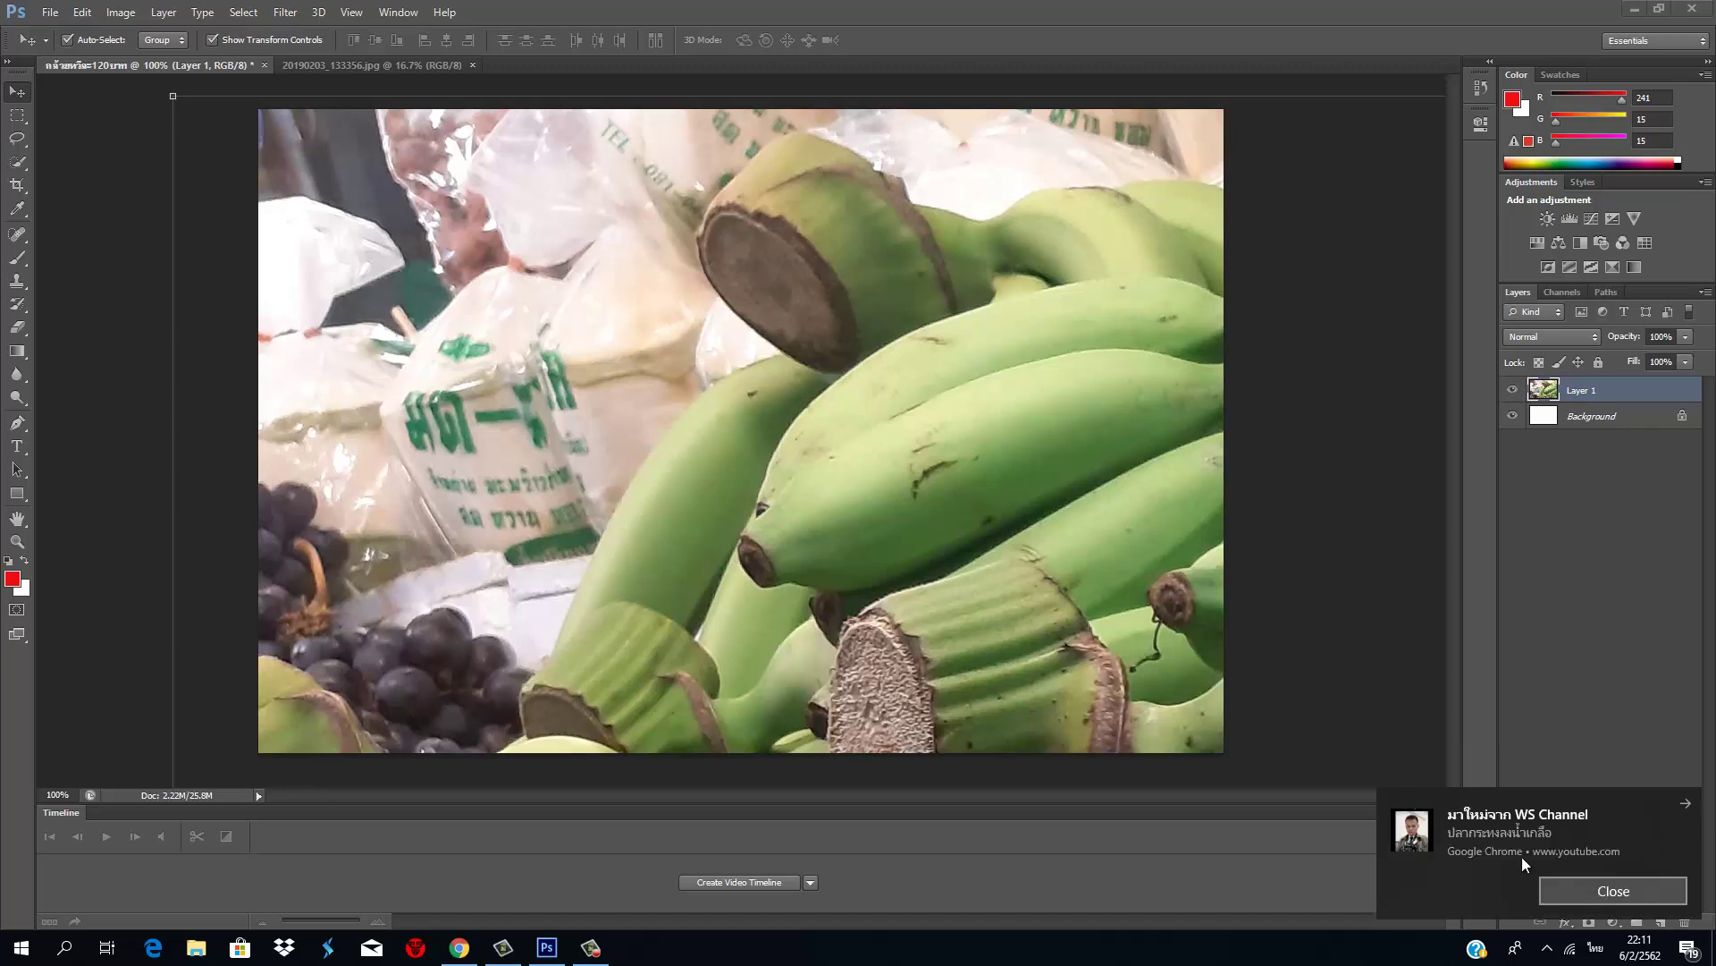
Step: Switch to Chrome, sign out of YouTube and close its tab, and return to Photoshop
{"action": "left_click", "coordinate": [459, 948]}
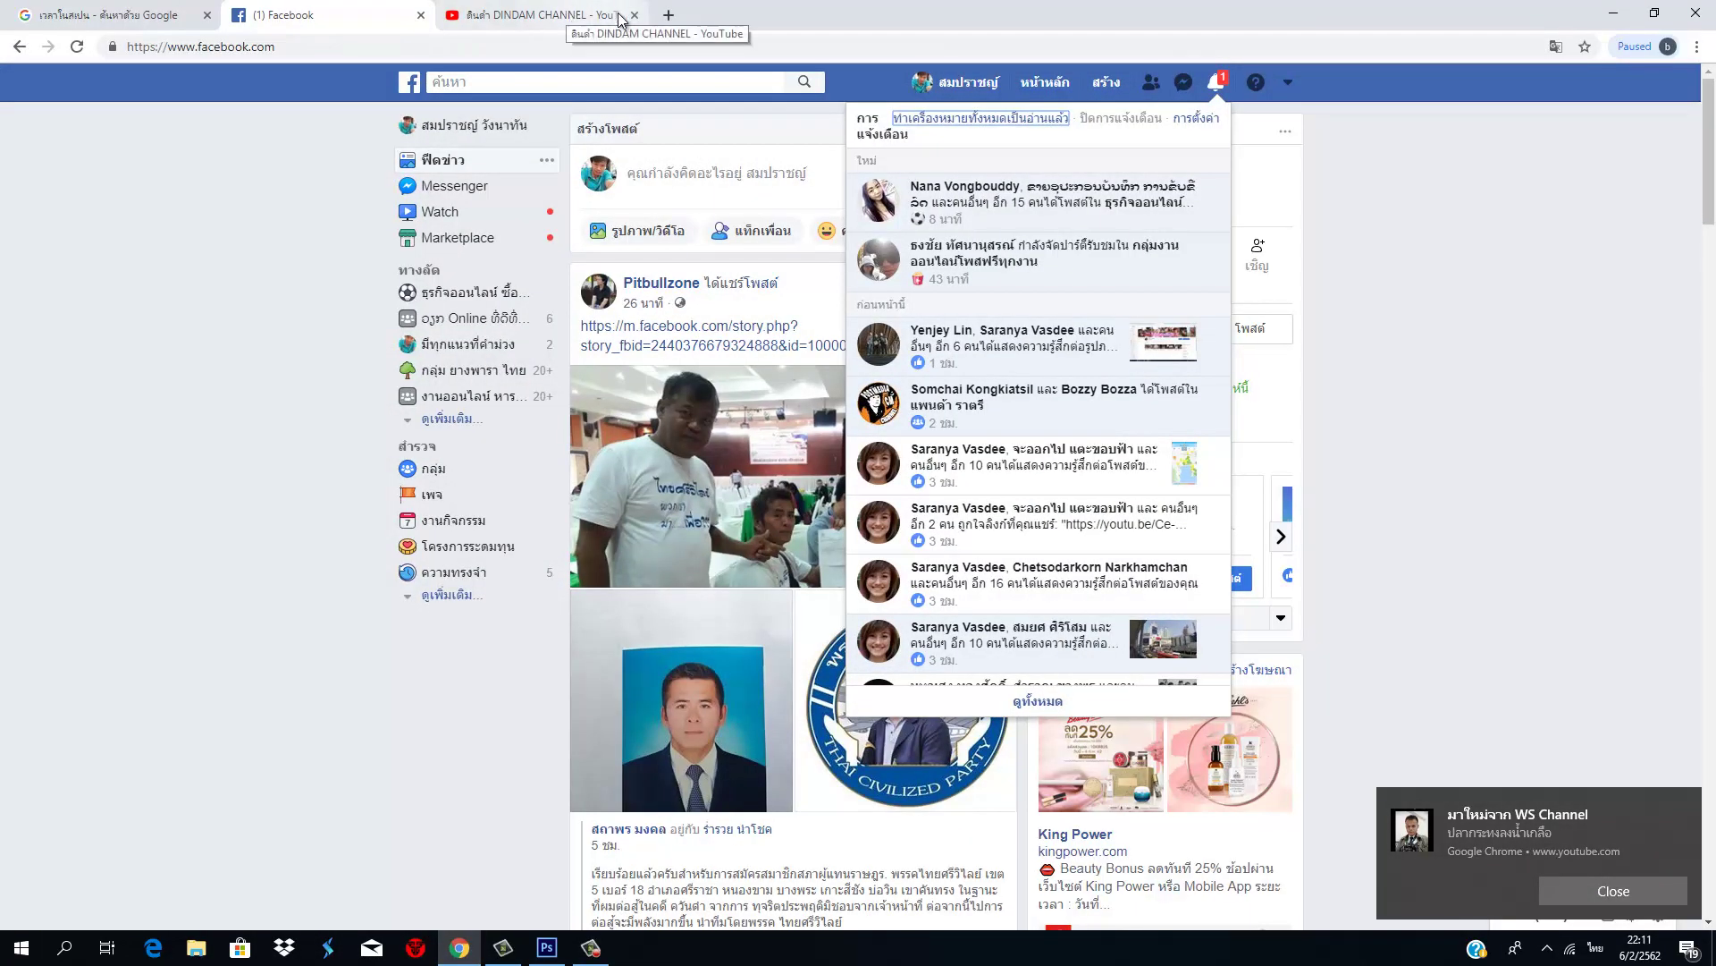
{"action": "left_click", "coordinate": [646, 25]}
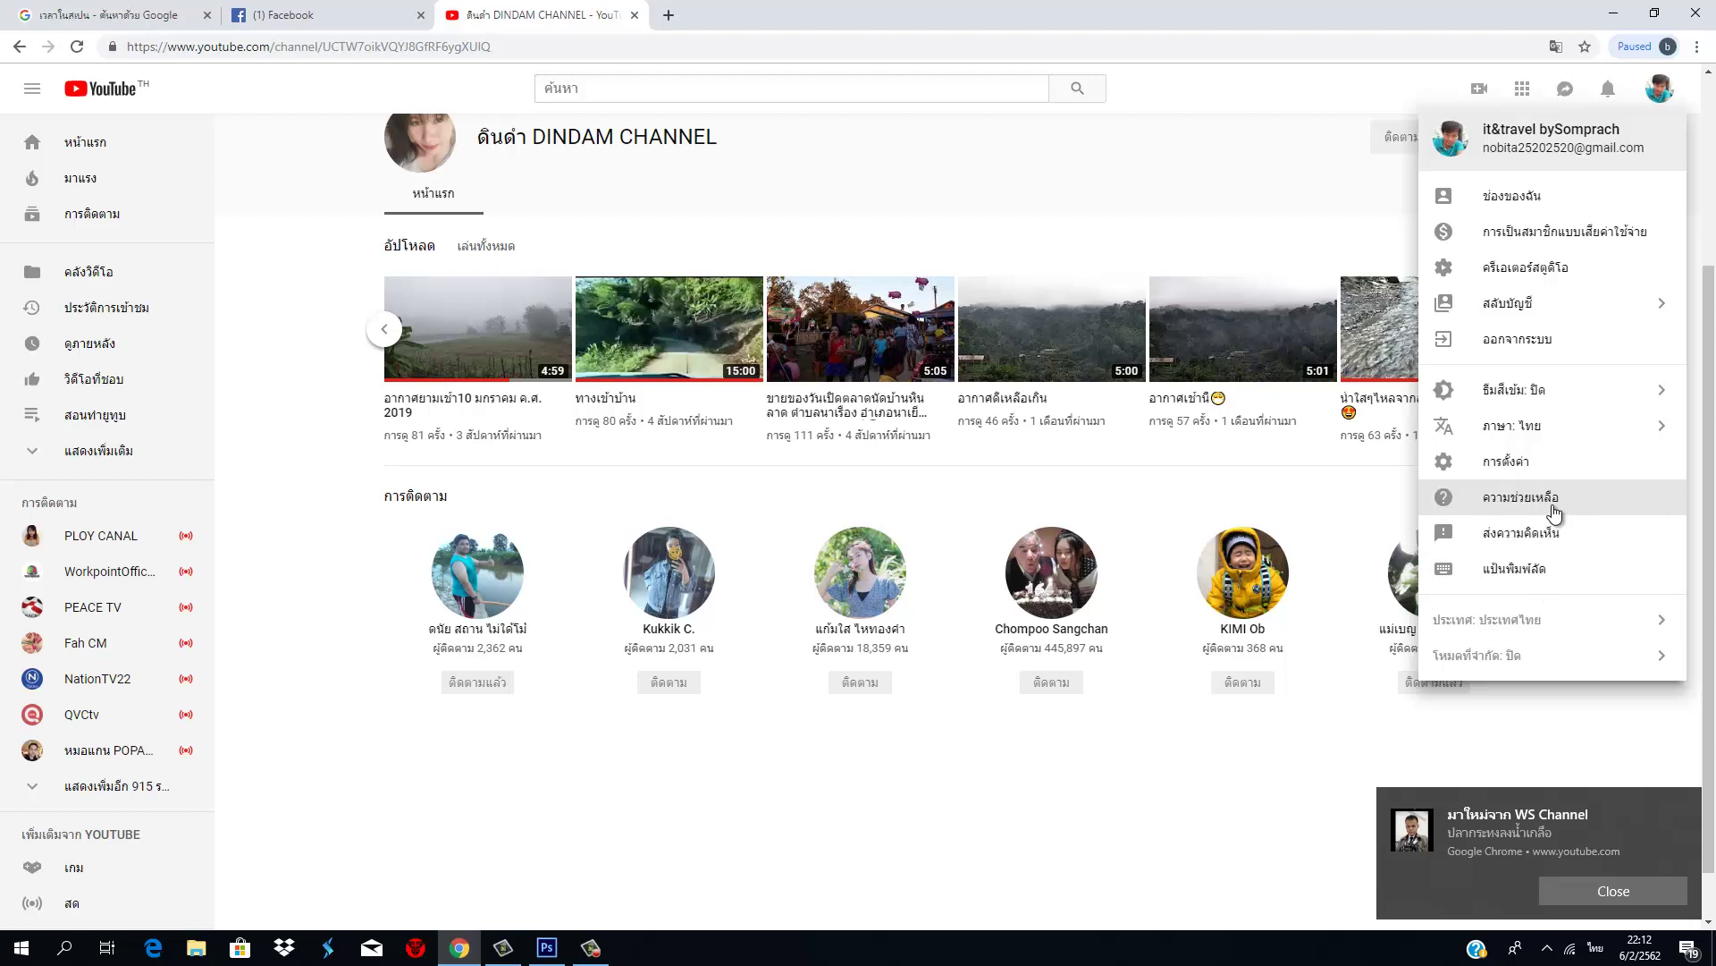
{"action": "left_click", "coordinate": [1556, 342]}
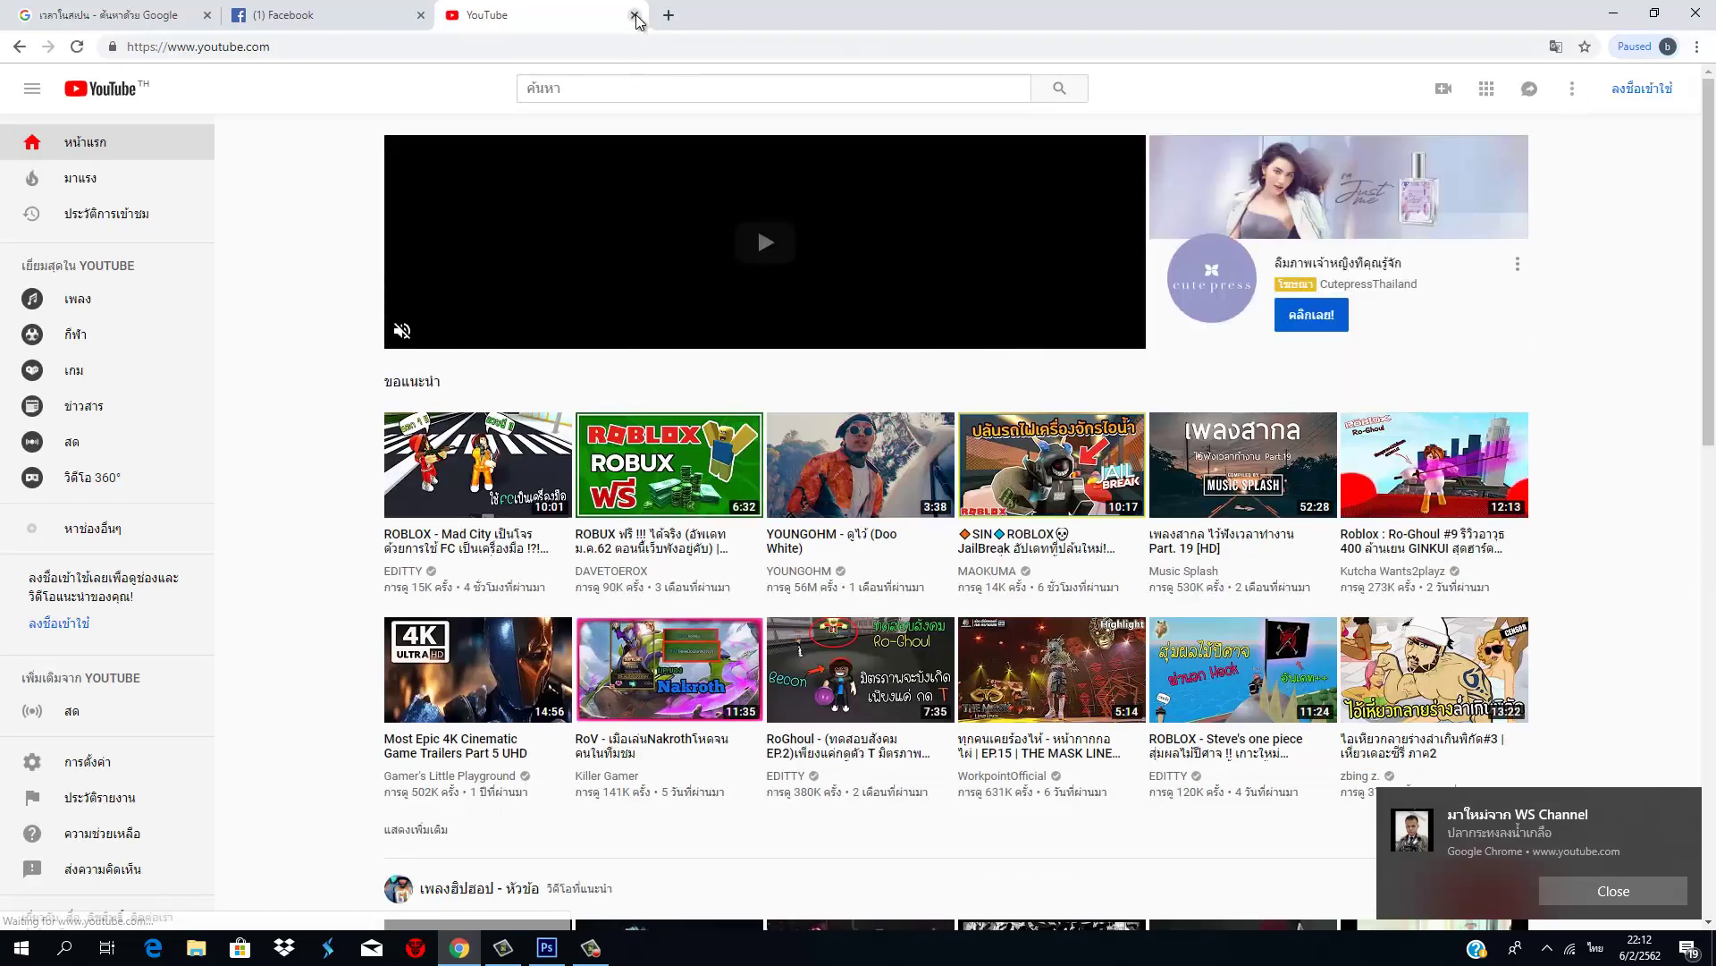
{"action": "left_click", "coordinate": [634, 16]}
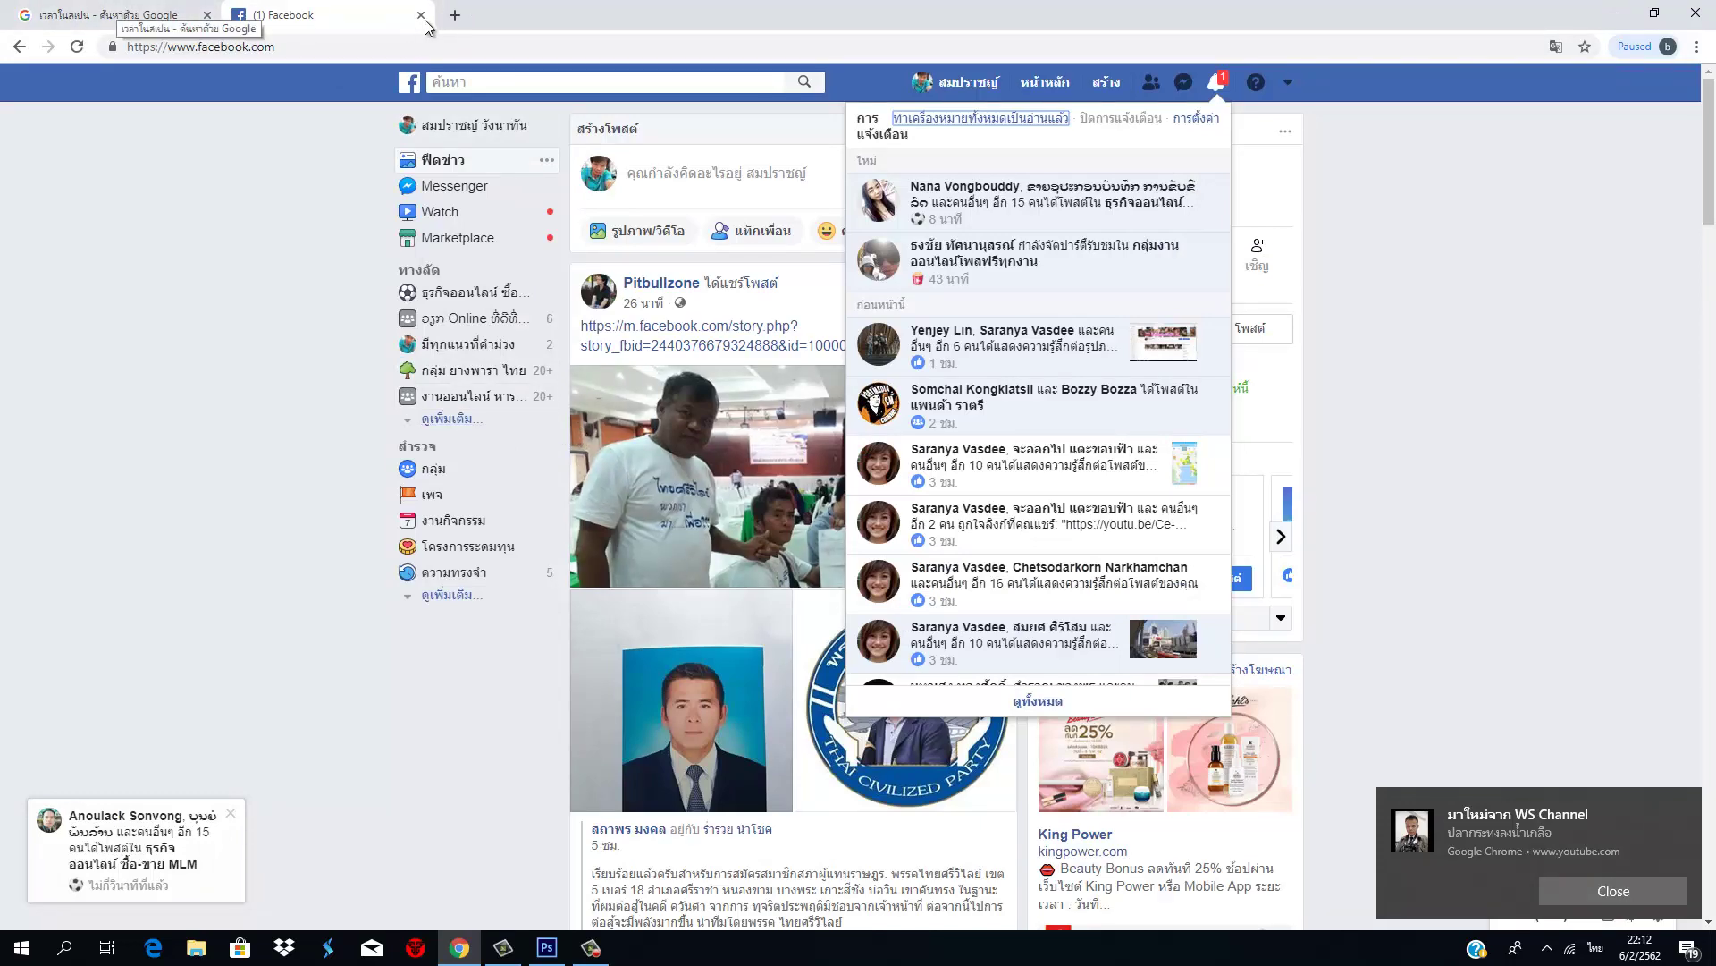
{"action": "left_click", "coordinate": [1614, 12]}
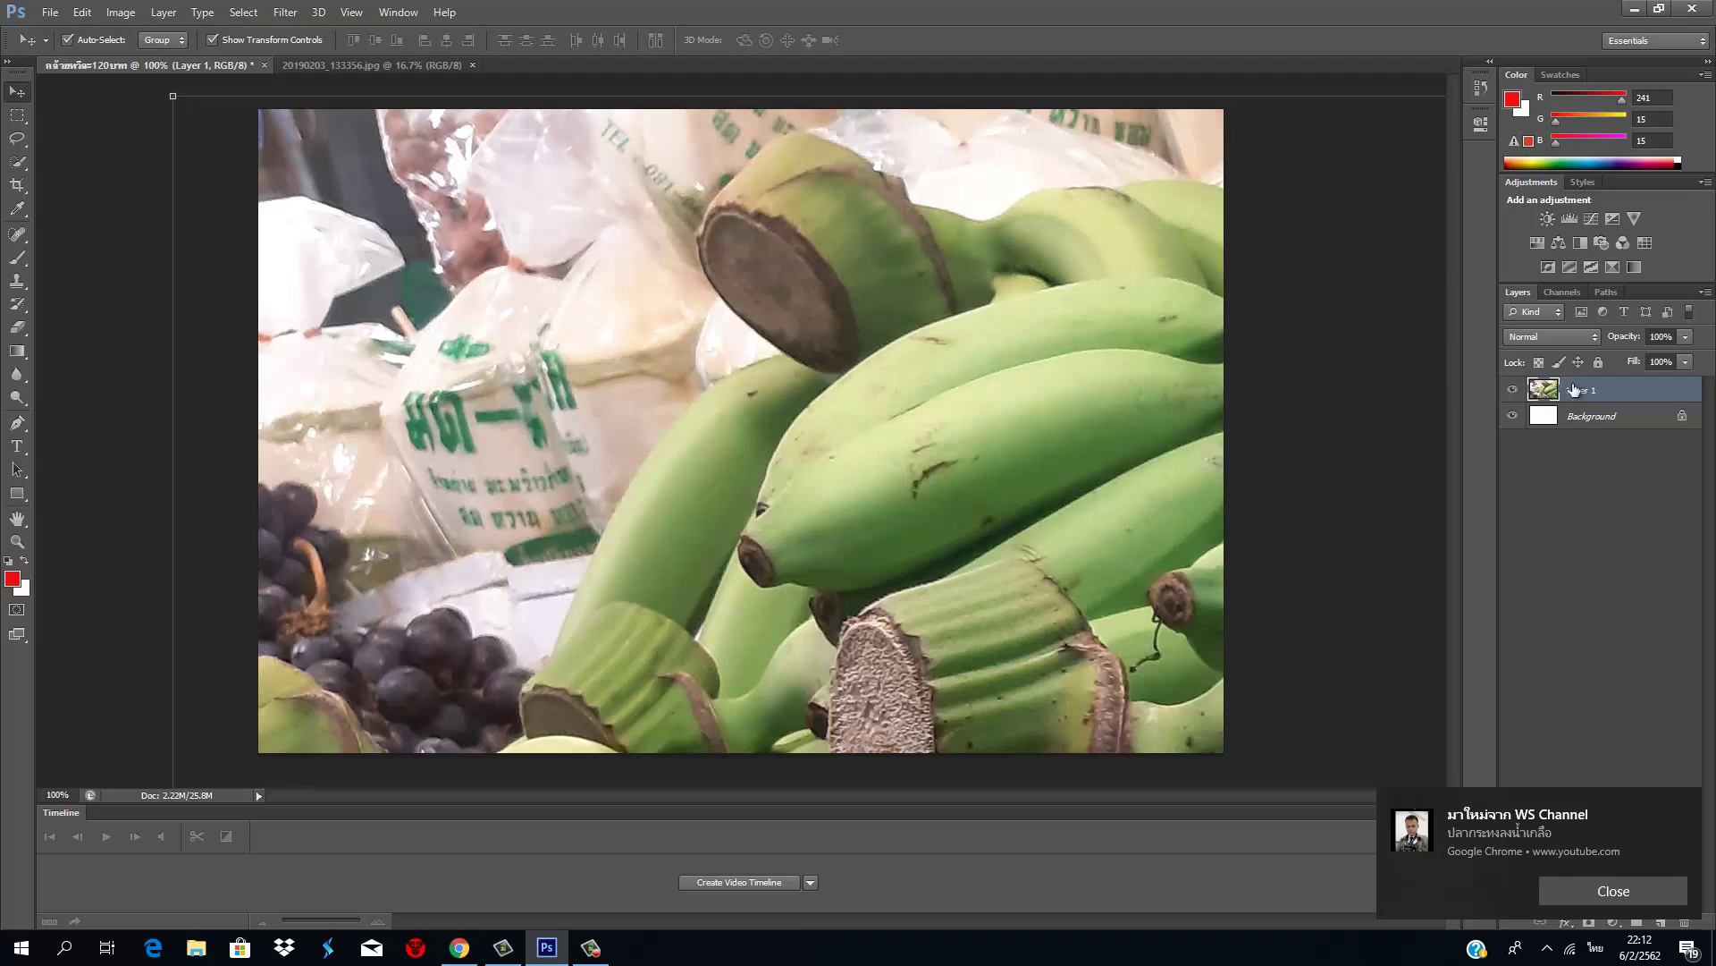
Step: Check the pixel dimensions of the กล้วยหวีละ120บาท document in Image Size
{"action": "left_click", "coordinate": [122, 12]}
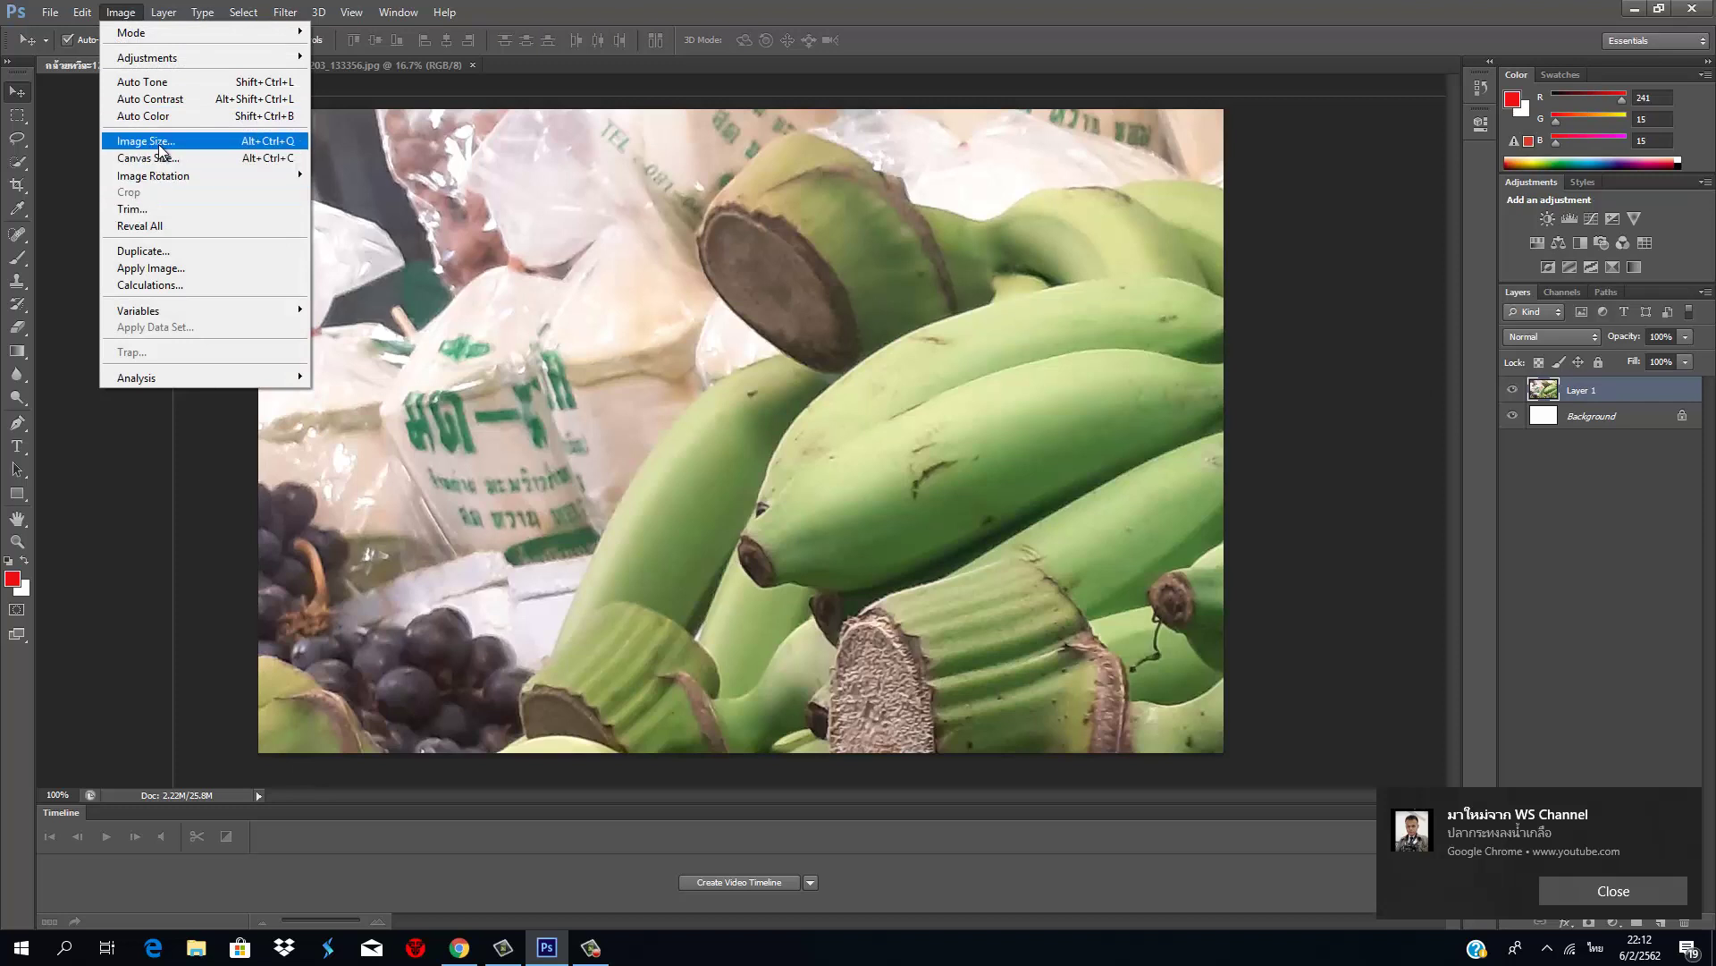
{"action": "left_click", "coordinate": [160, 143]}
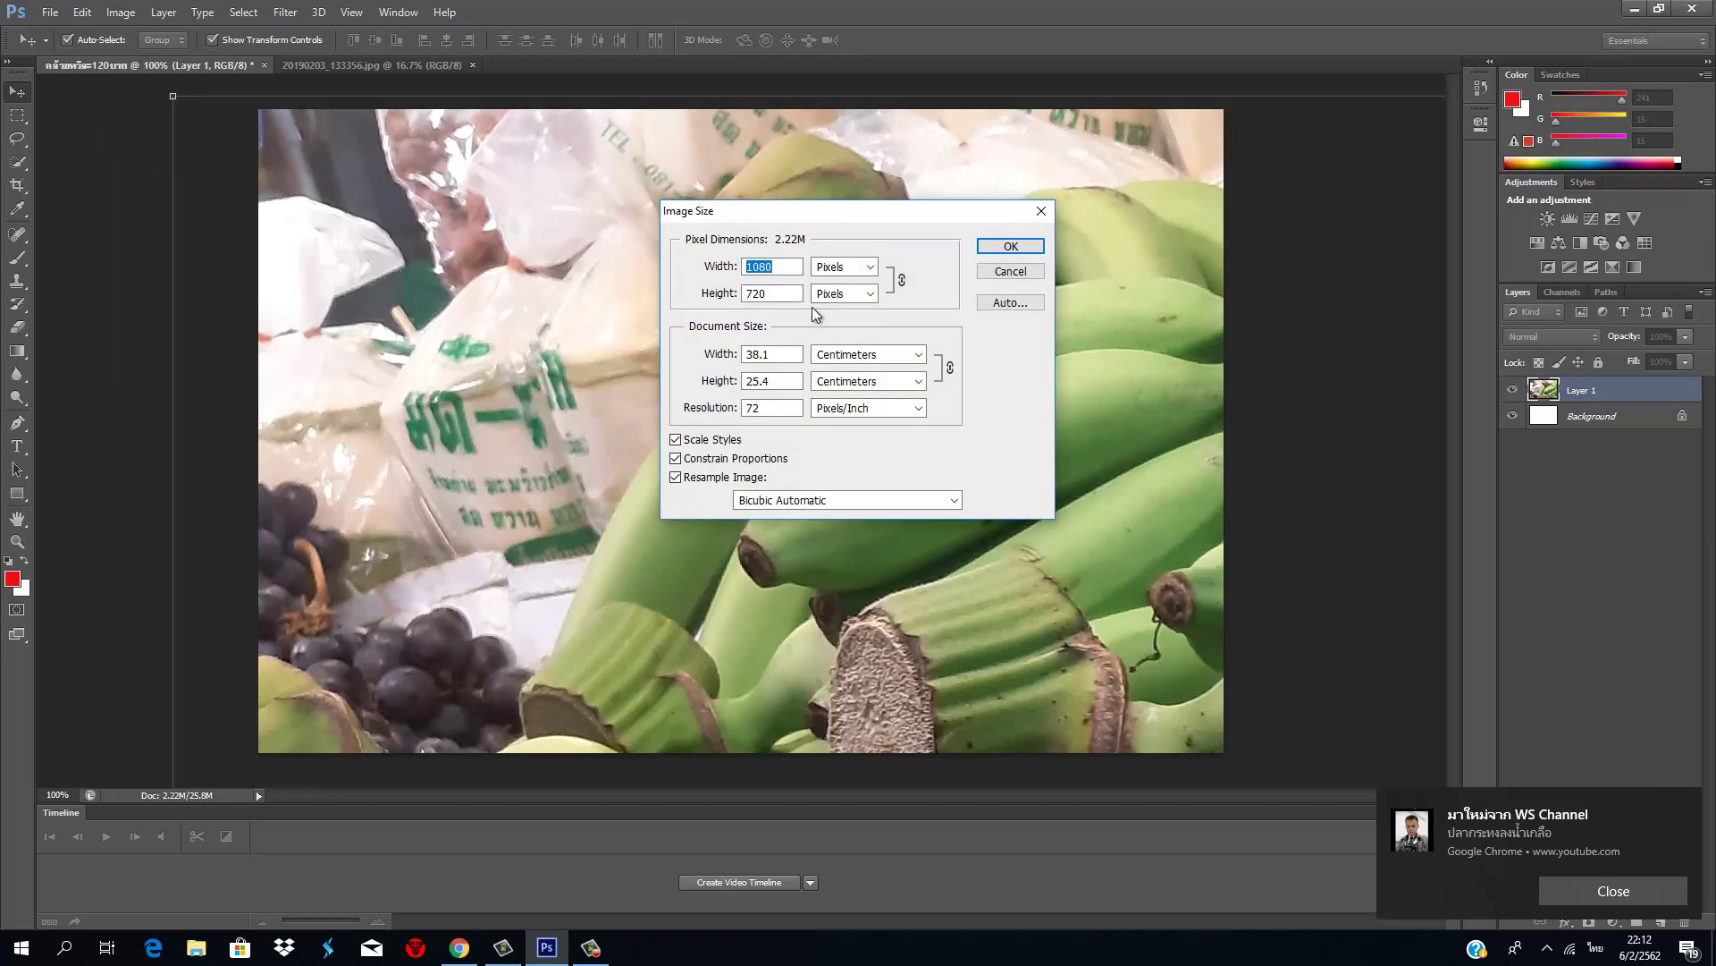
{"action": "left_click", "coordinate": [1044, 212]}
Step: Hide the white Background layer and move the banana layer so that its upper-left corner lies inside the canvas
{"action": "left_click", "coordinate": [1512, 416]}
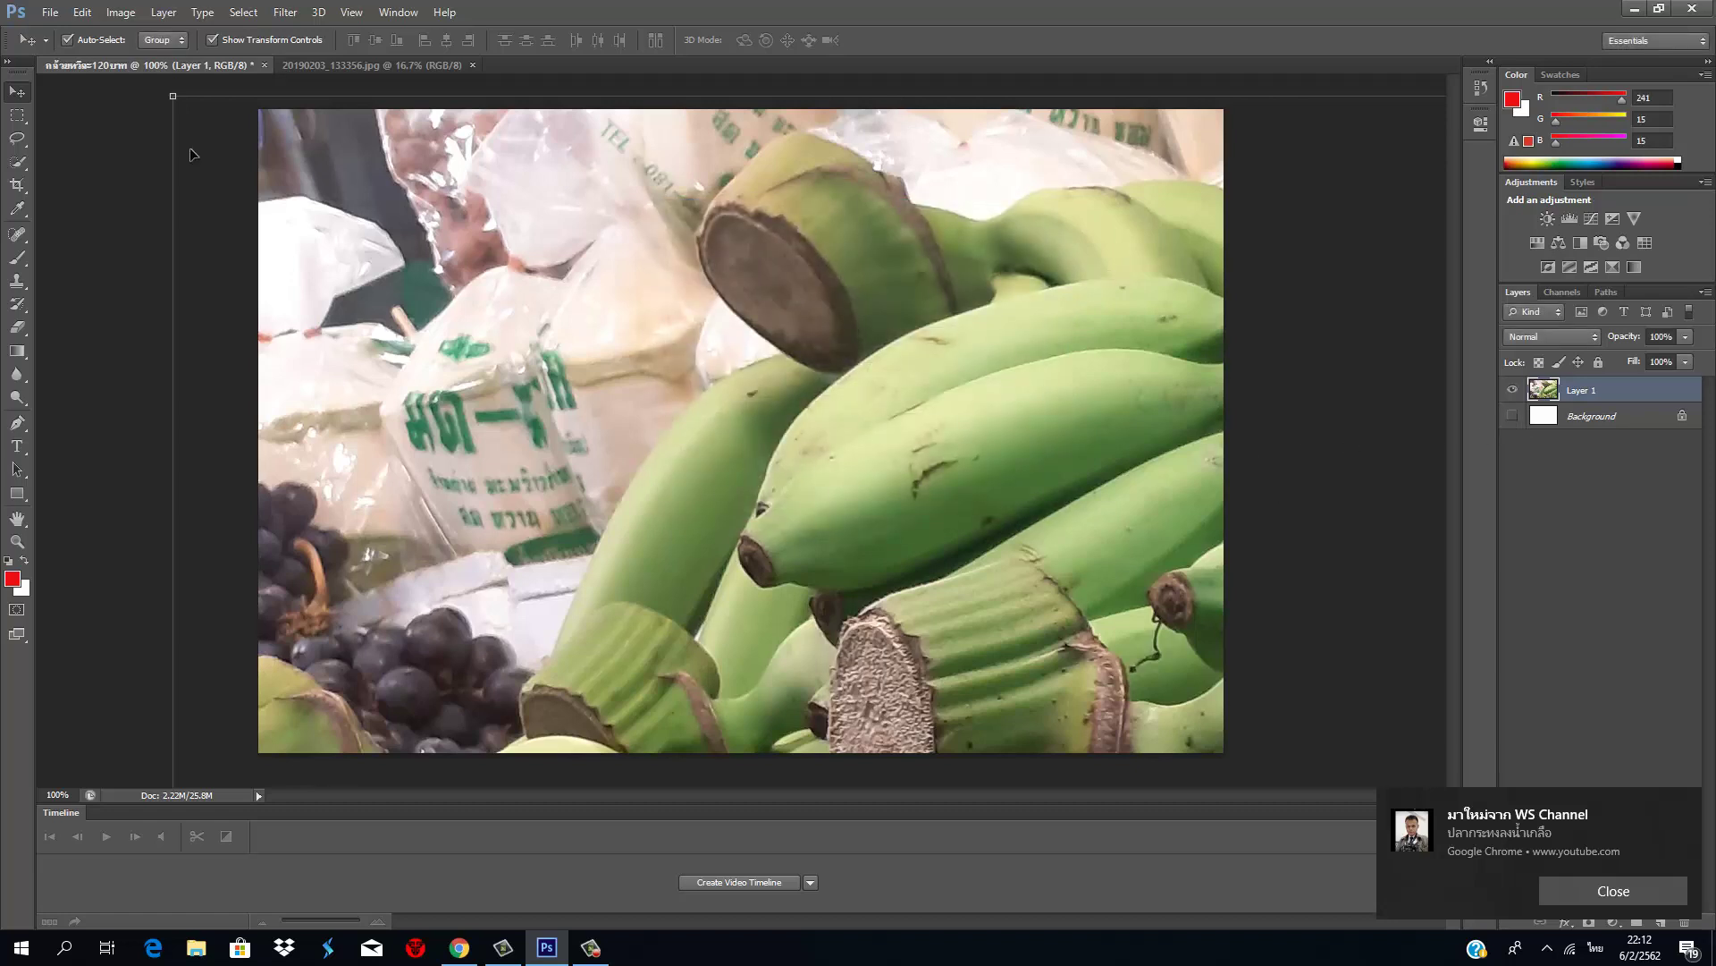
{"action": "left_click", "coordinate": [121, 13]}
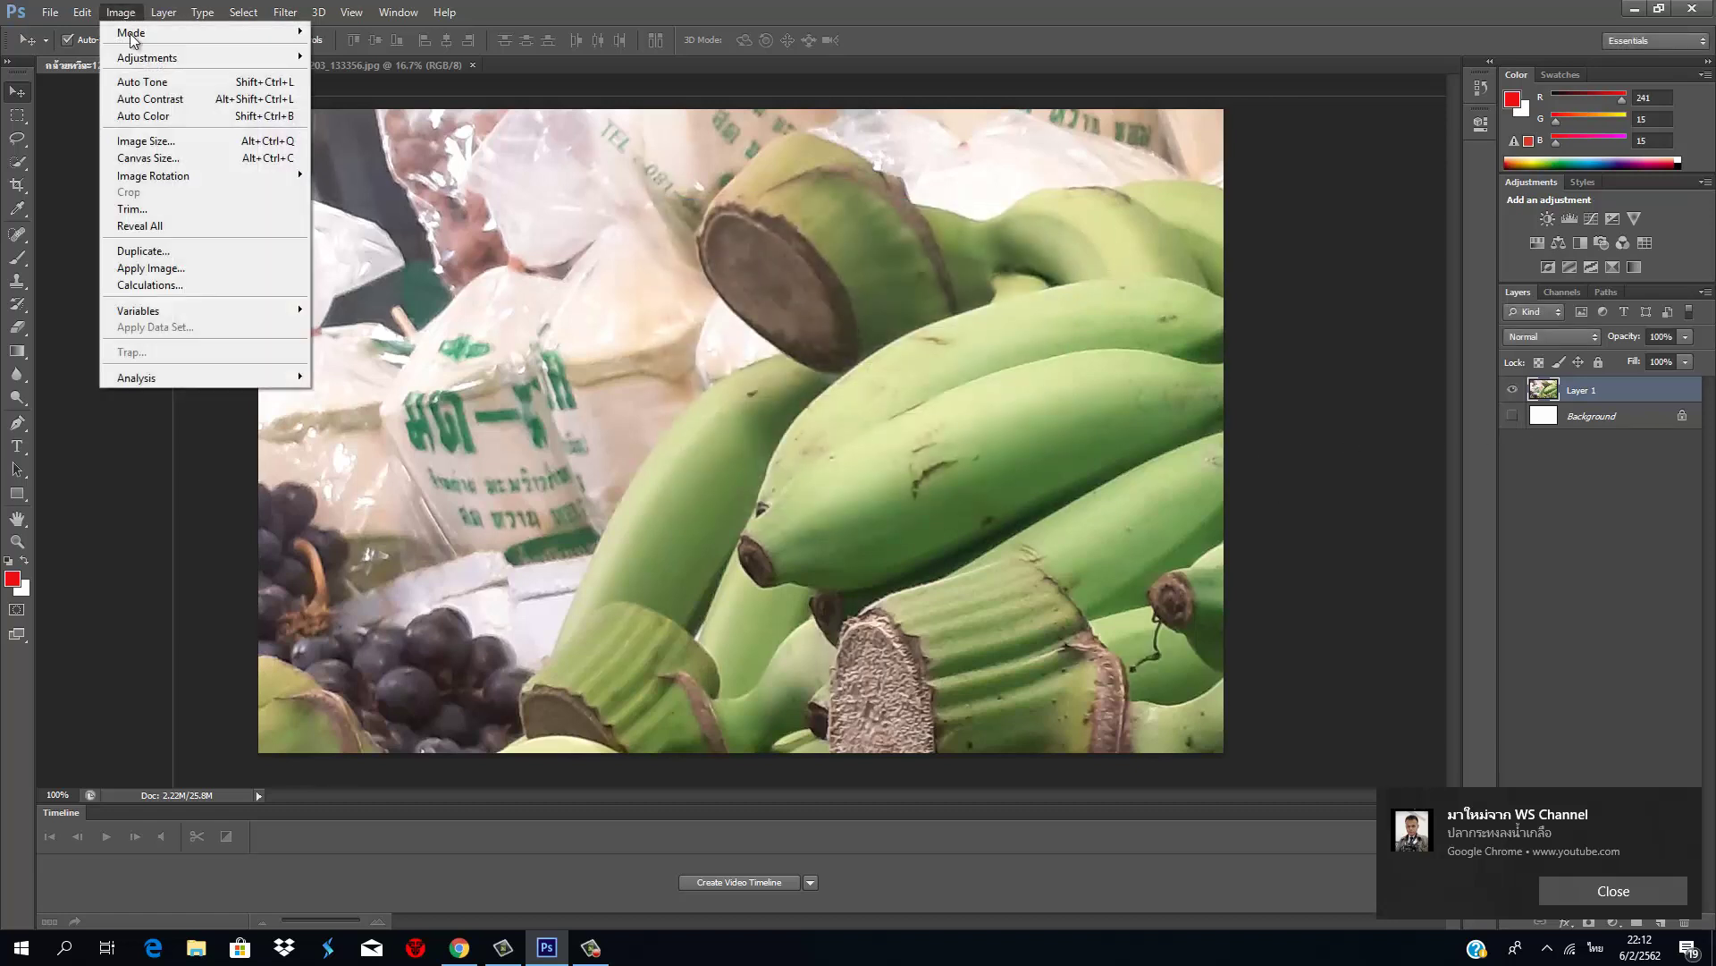
{"action": "left_click", "coordinate": [181, 141]}
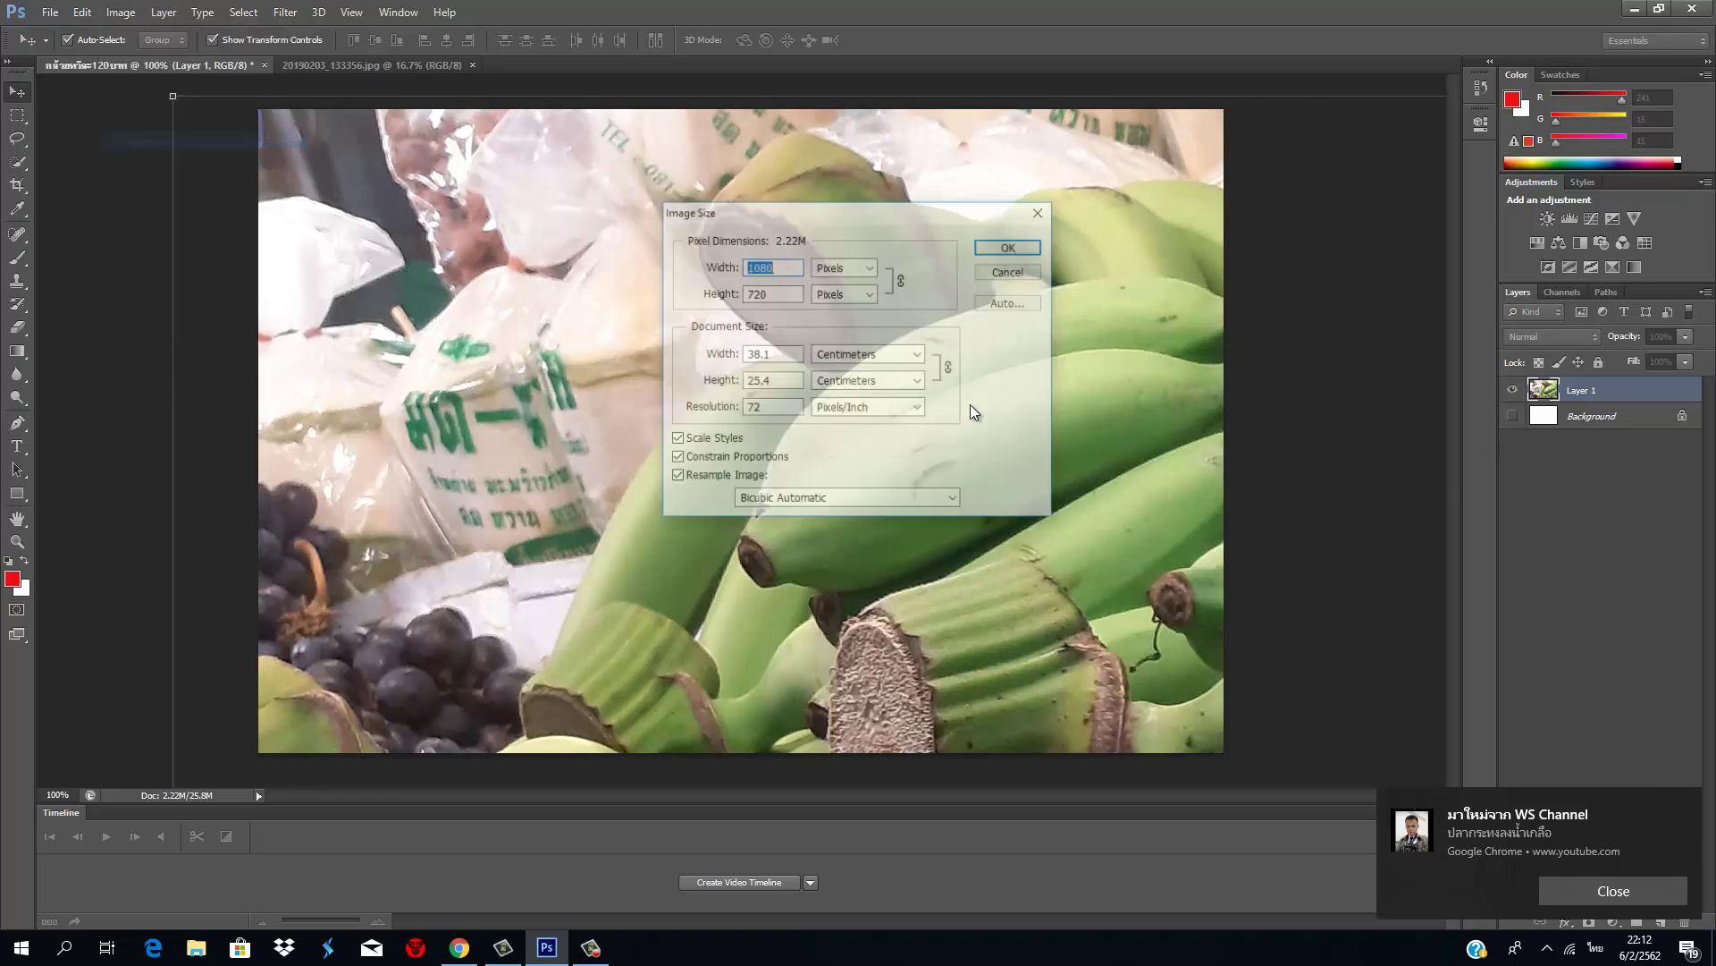
{"action": "left_click", "coordinate": [1015, 245]}
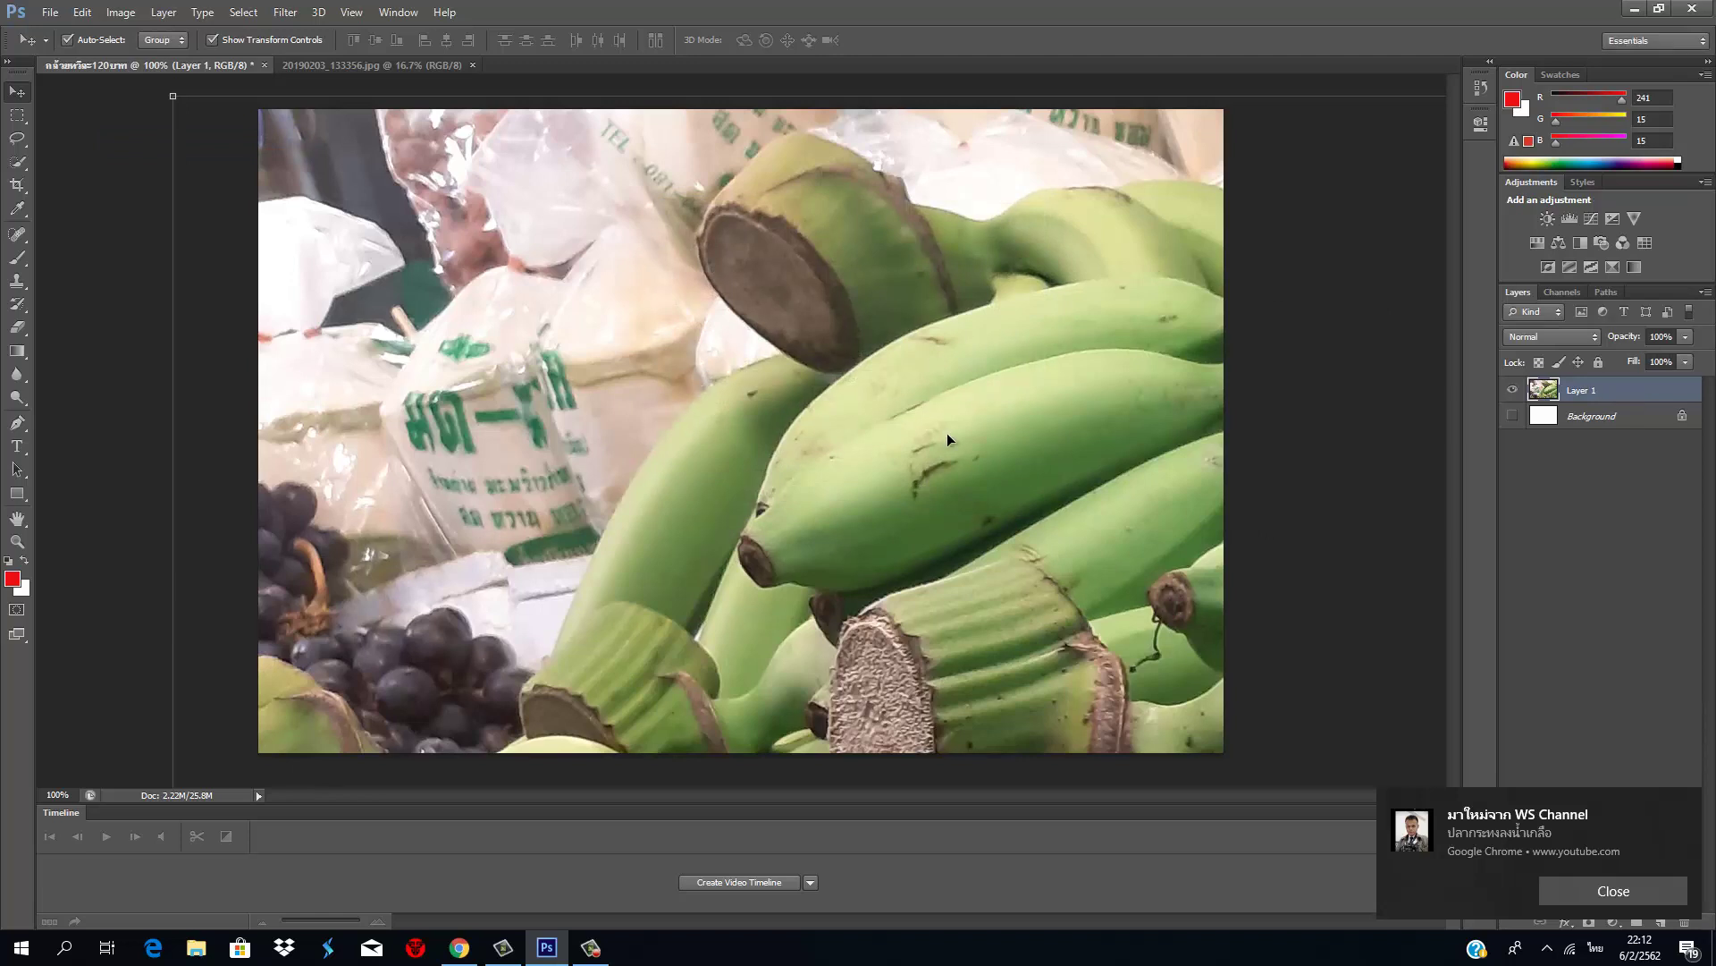
{"action": "left_click_drag", "start_coordinate": [948, 438], "coordinate": [1186, 480]}
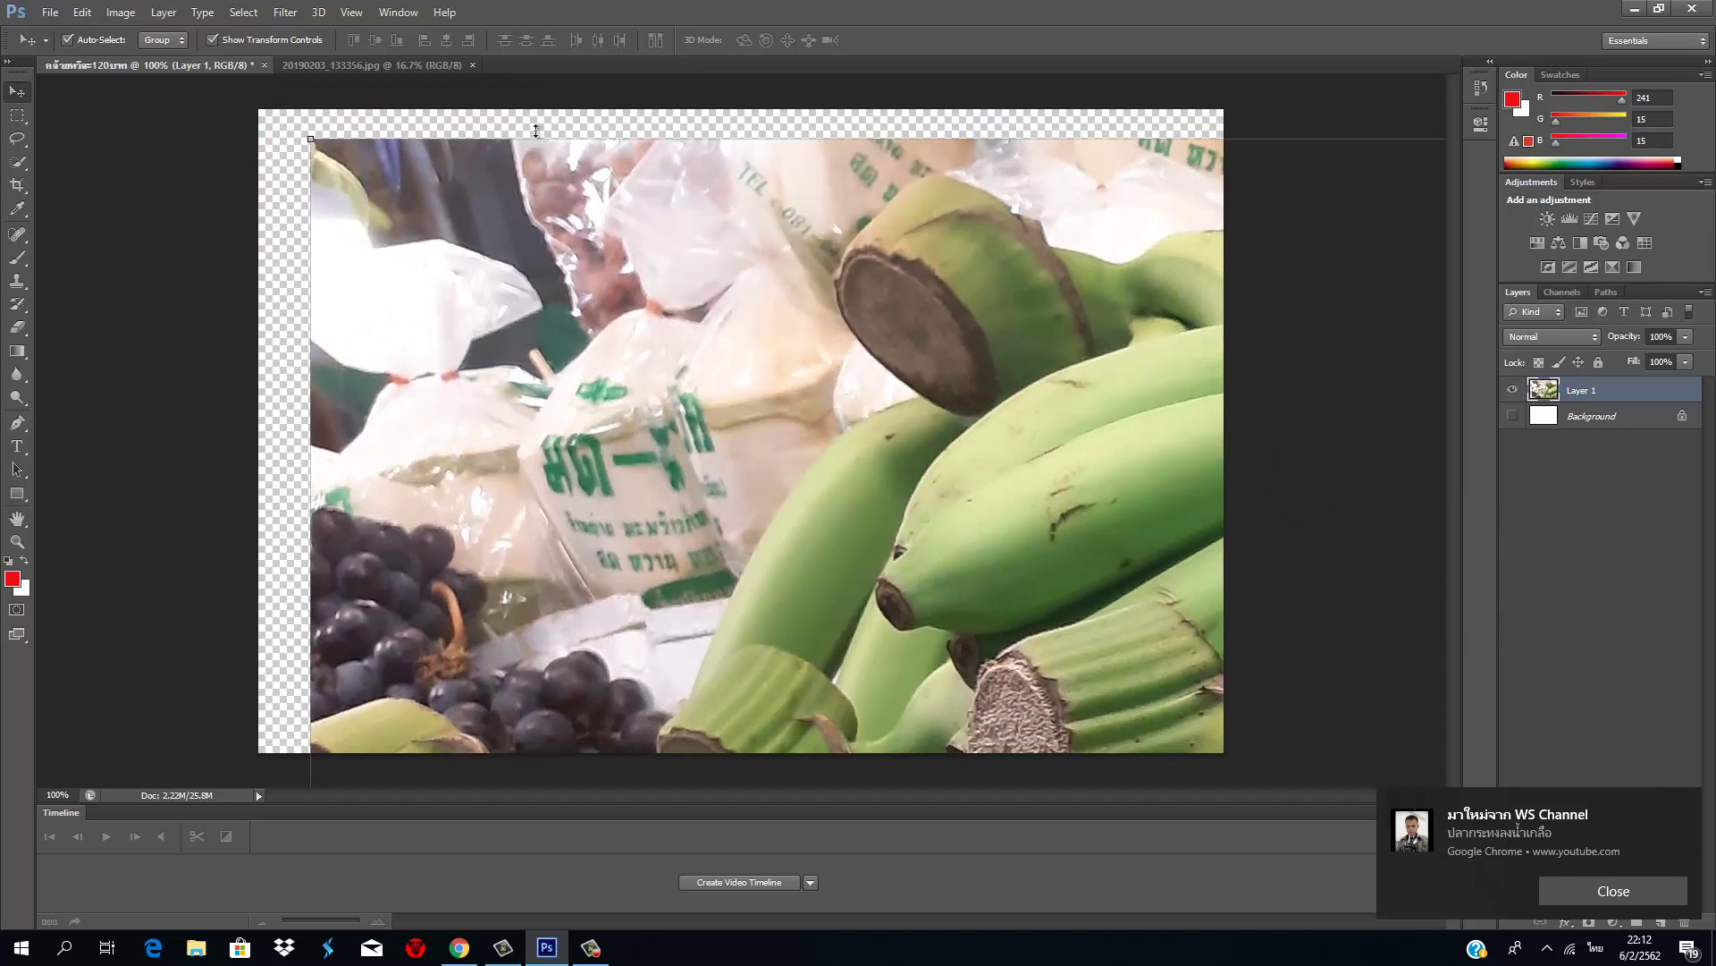
Step: Set the width of the original photo 20190203_133356 to 1080 pixels in Image Size
{"action": "left_click", "coordinate": [400, 66]}
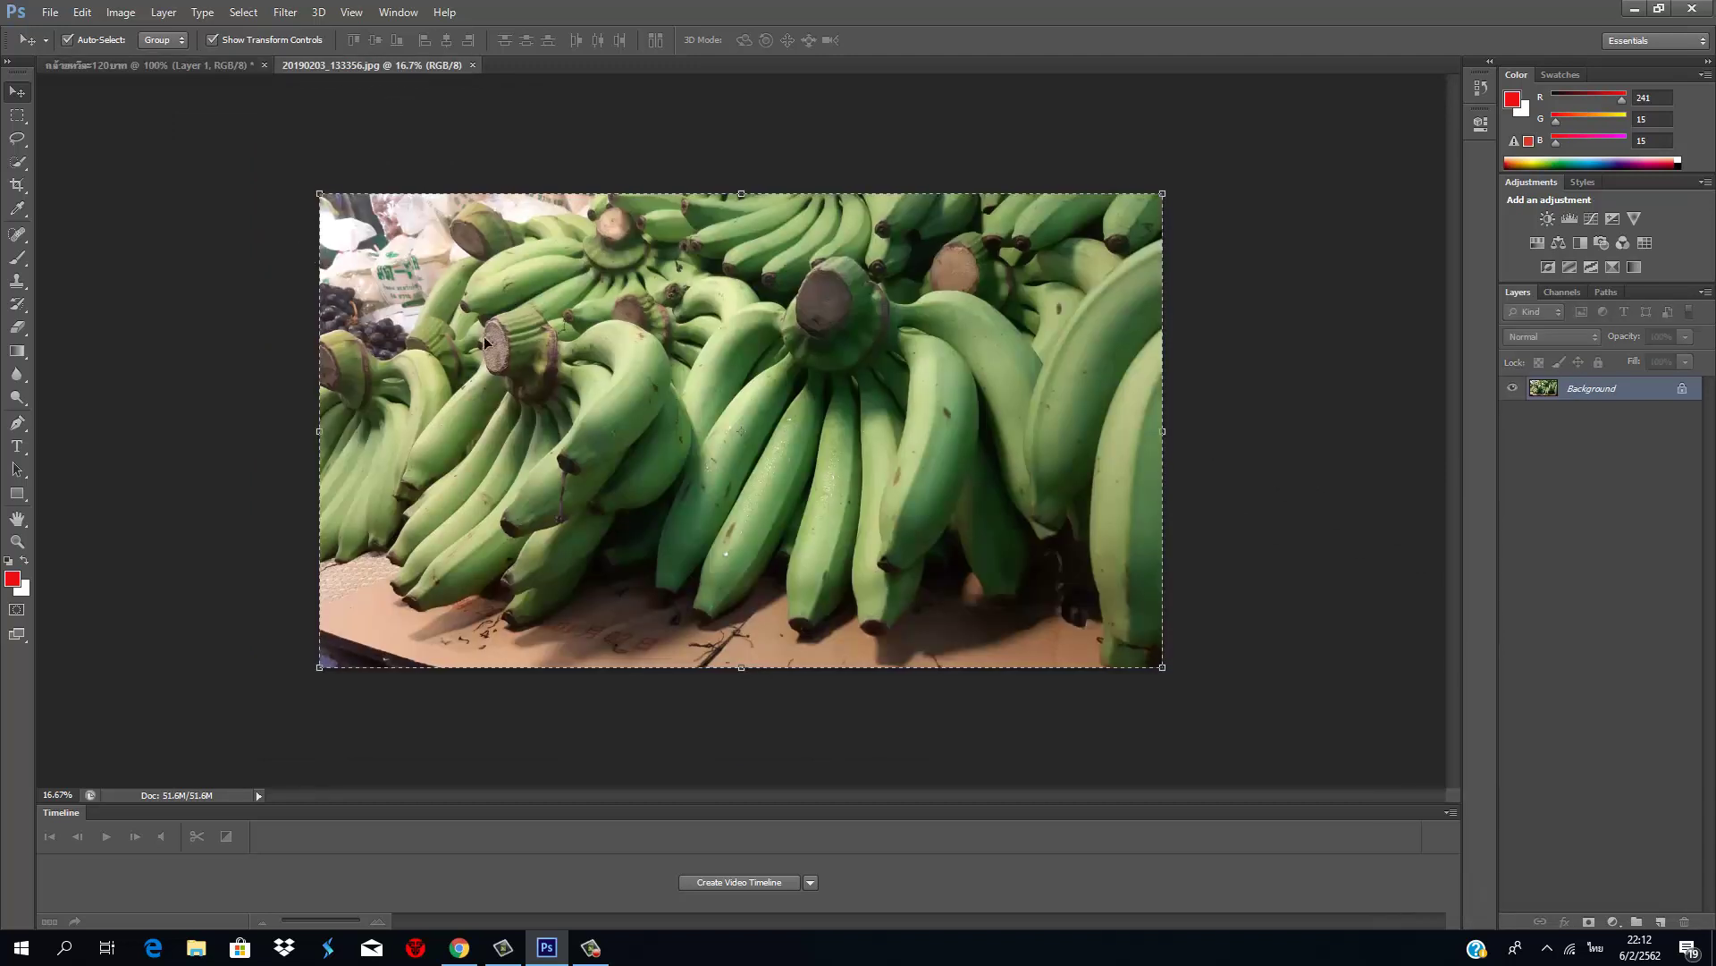
{"action": "left_click", "coordinate": [121, 11]}
{"action": "left_click", "coordinate": [146, 141]}
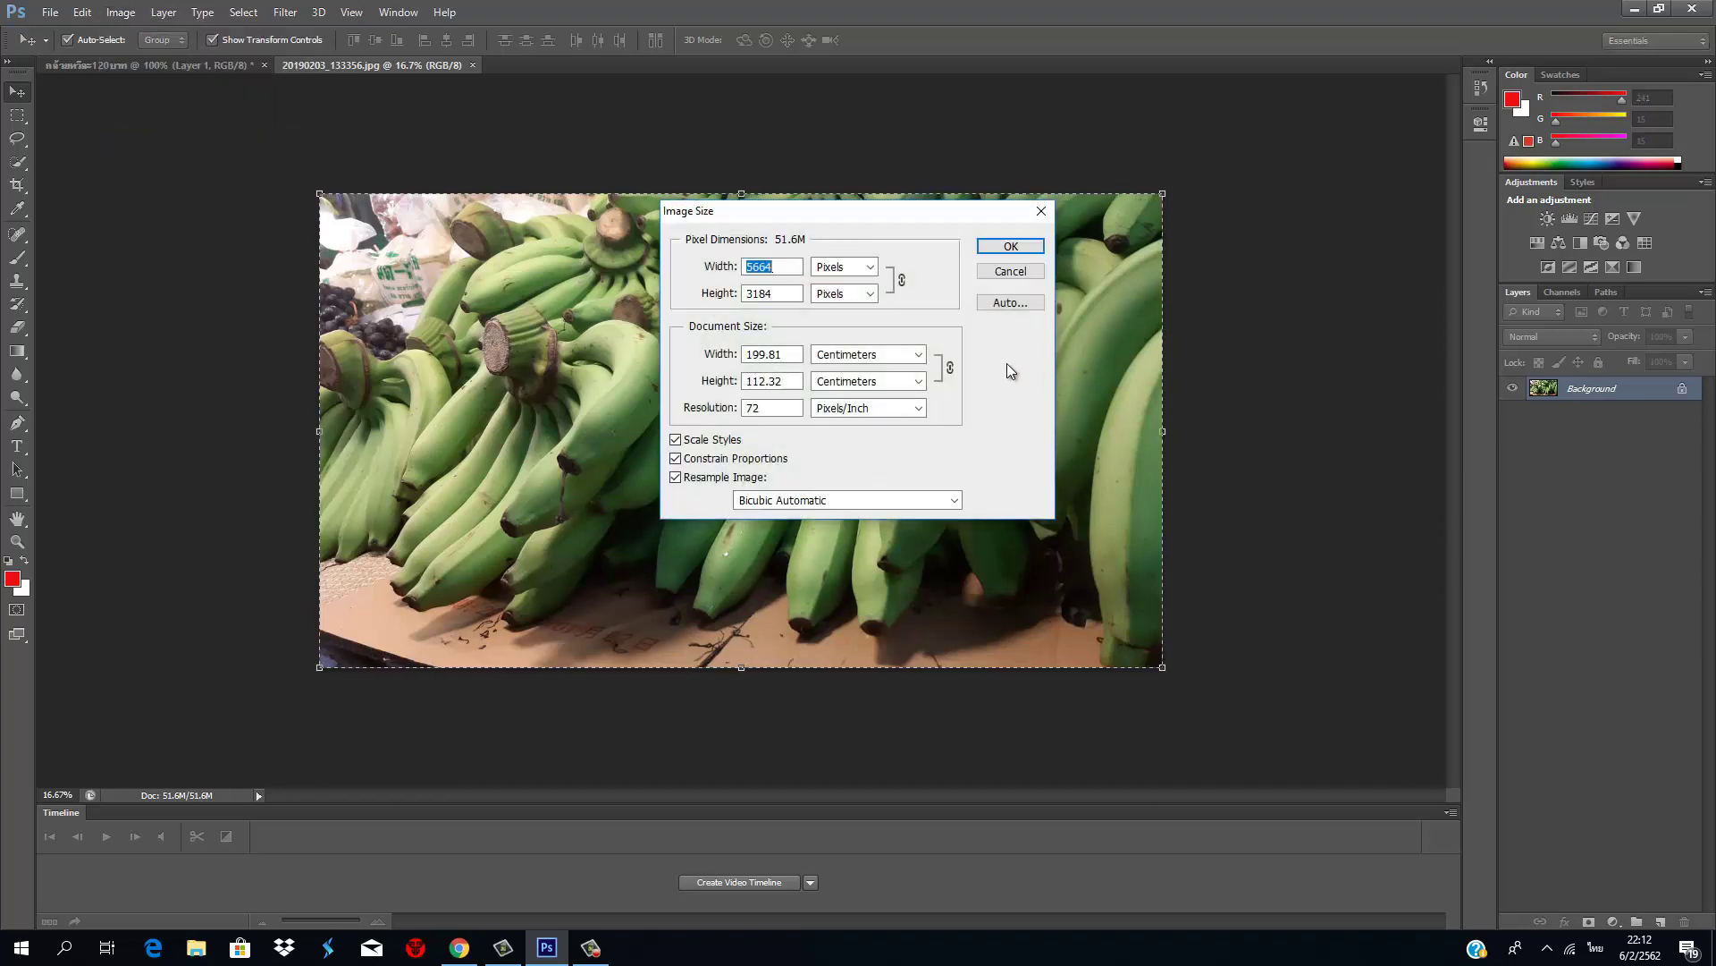
{"action": "left_click", "coordinate": [793, 267]}
{"action": "left_click_drag", "start_coordinate": [793, 267], "coordinate": [587, 250]}
{"action": "type", "text": "1"}
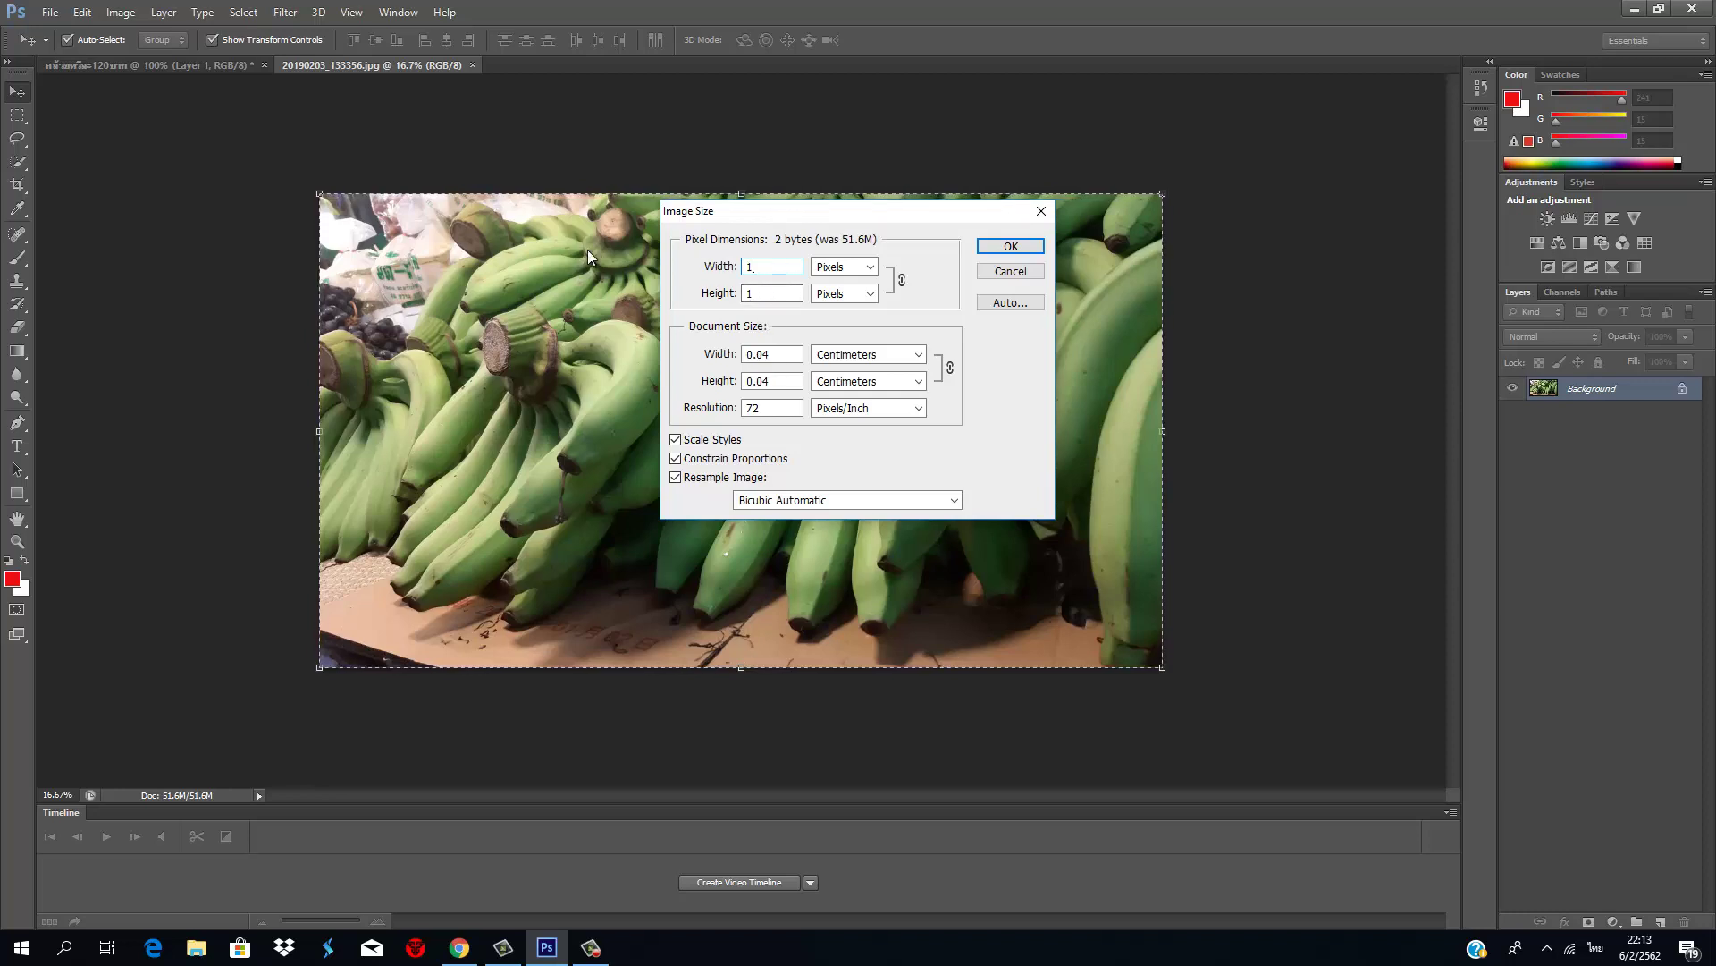
{"action": "type", "text": "080"}
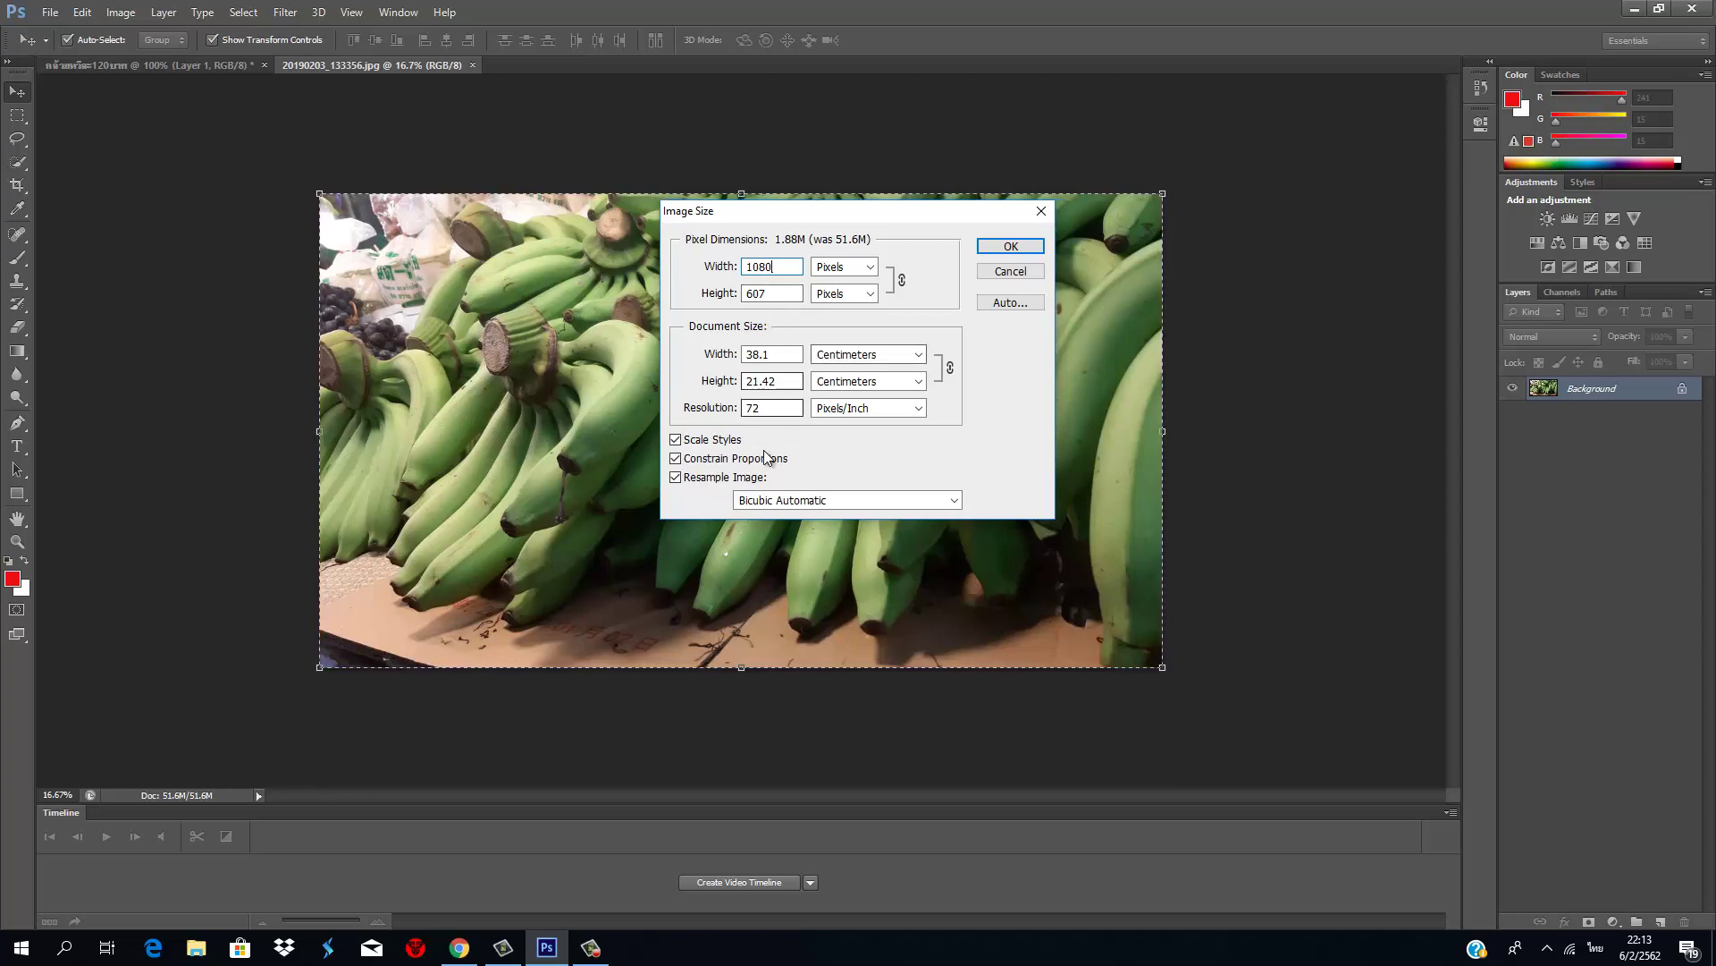
Step: Turn off Constrain Proportions, set the photo's height to 720 pixels and apply the new image size
{"action": "left_click", "coordinate": [676, 458]}
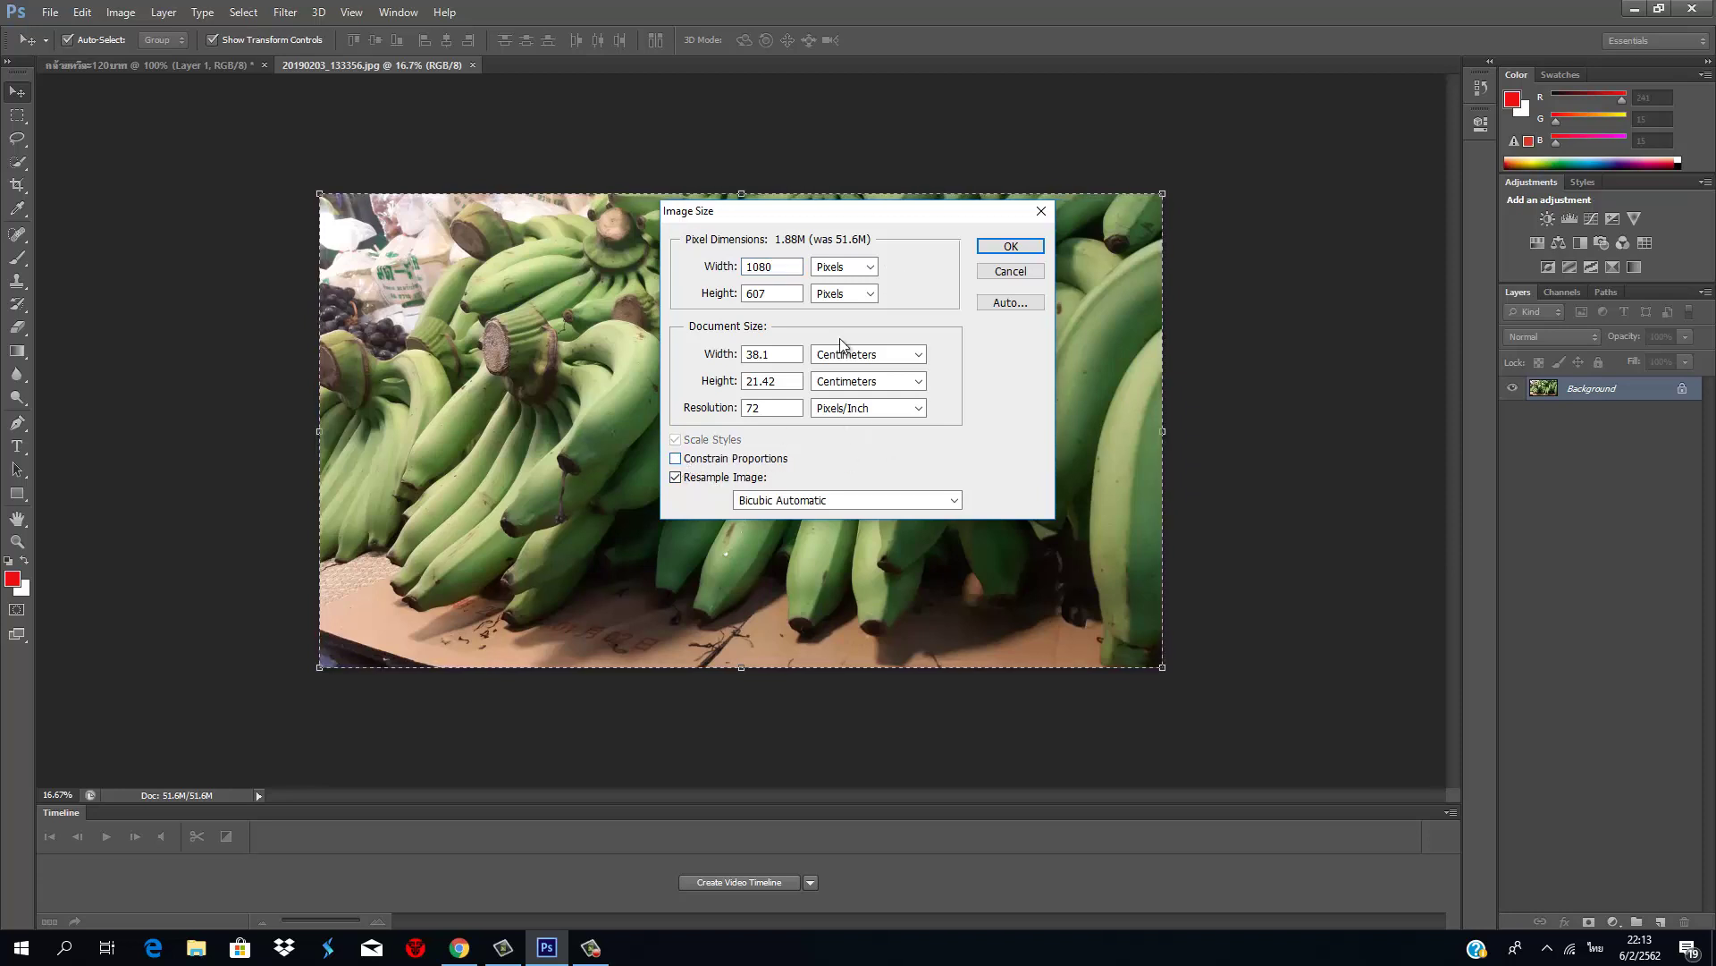
{"action": "double_click", "coordinate": [774, 293]}
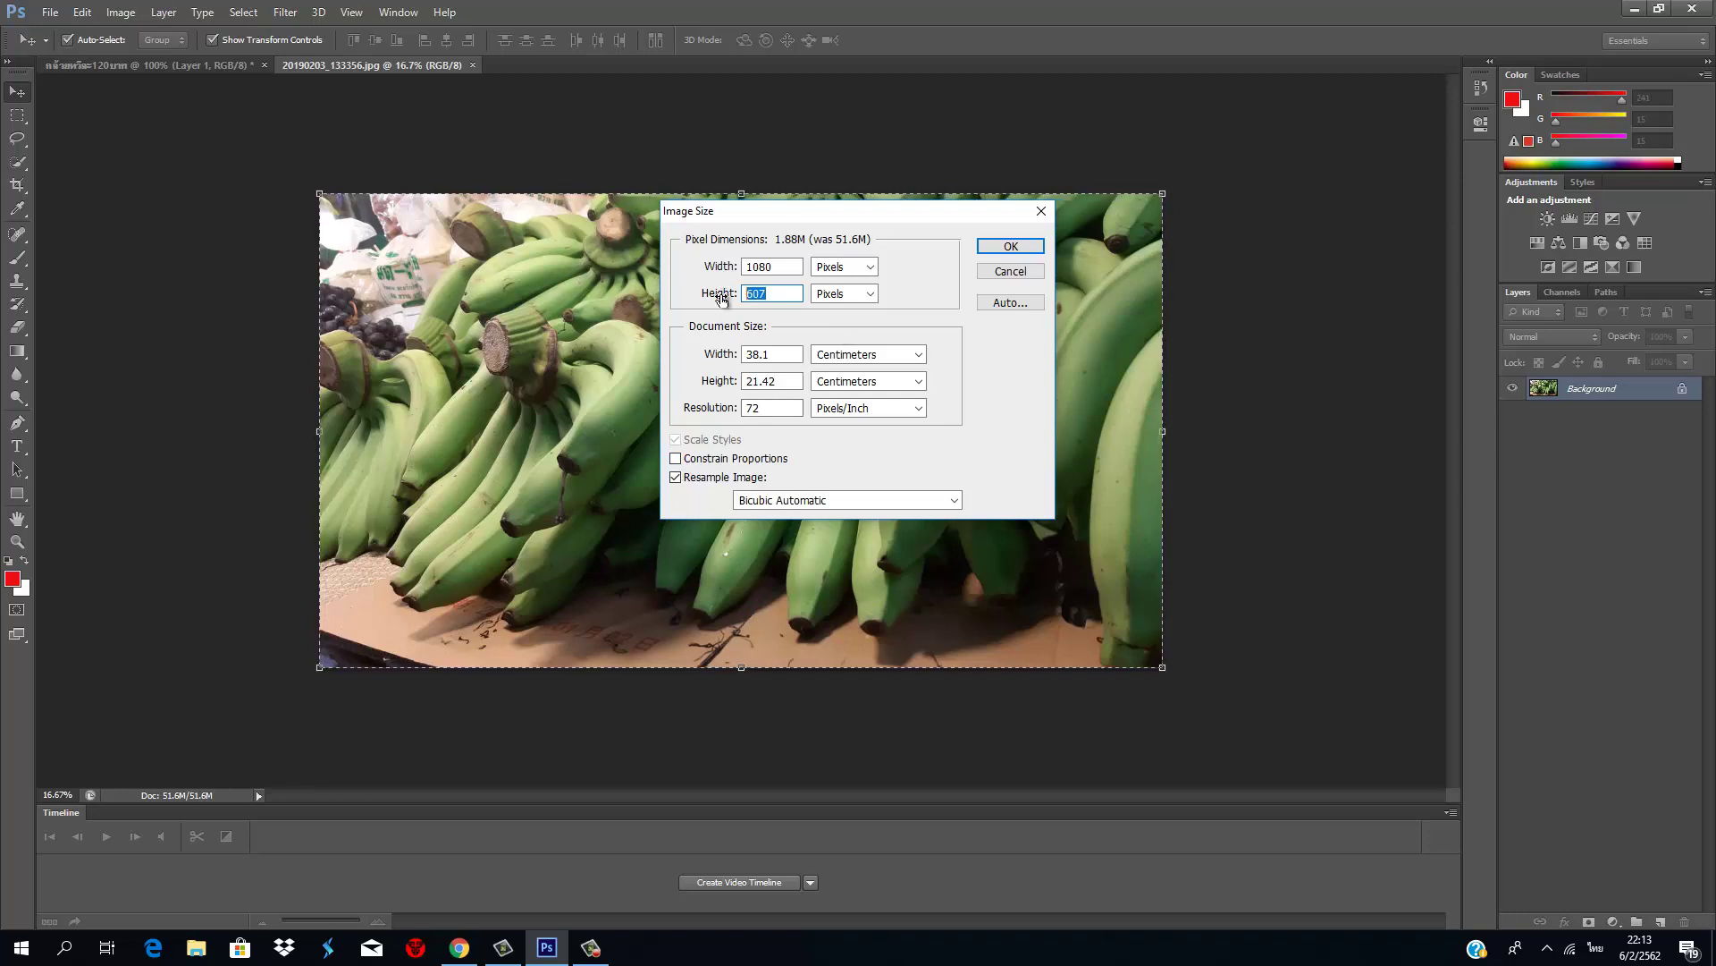
{"action": "type", "text": "720"}
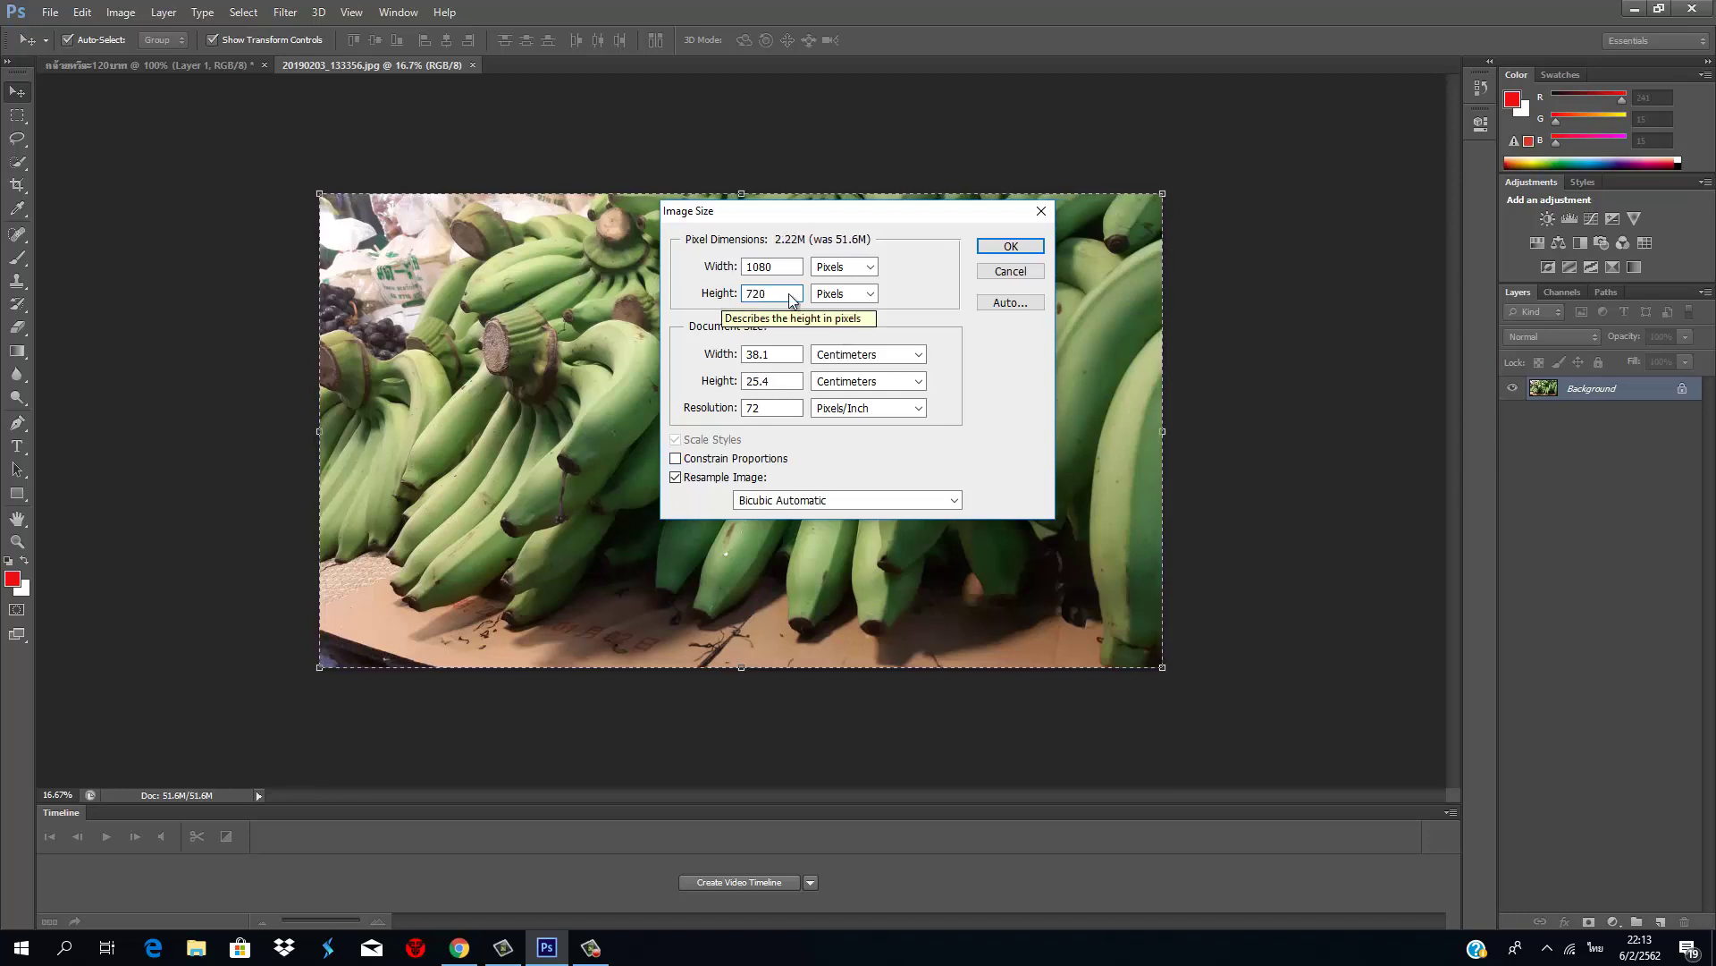
{"action": "left_click", "coordinate": [1009, 247]}
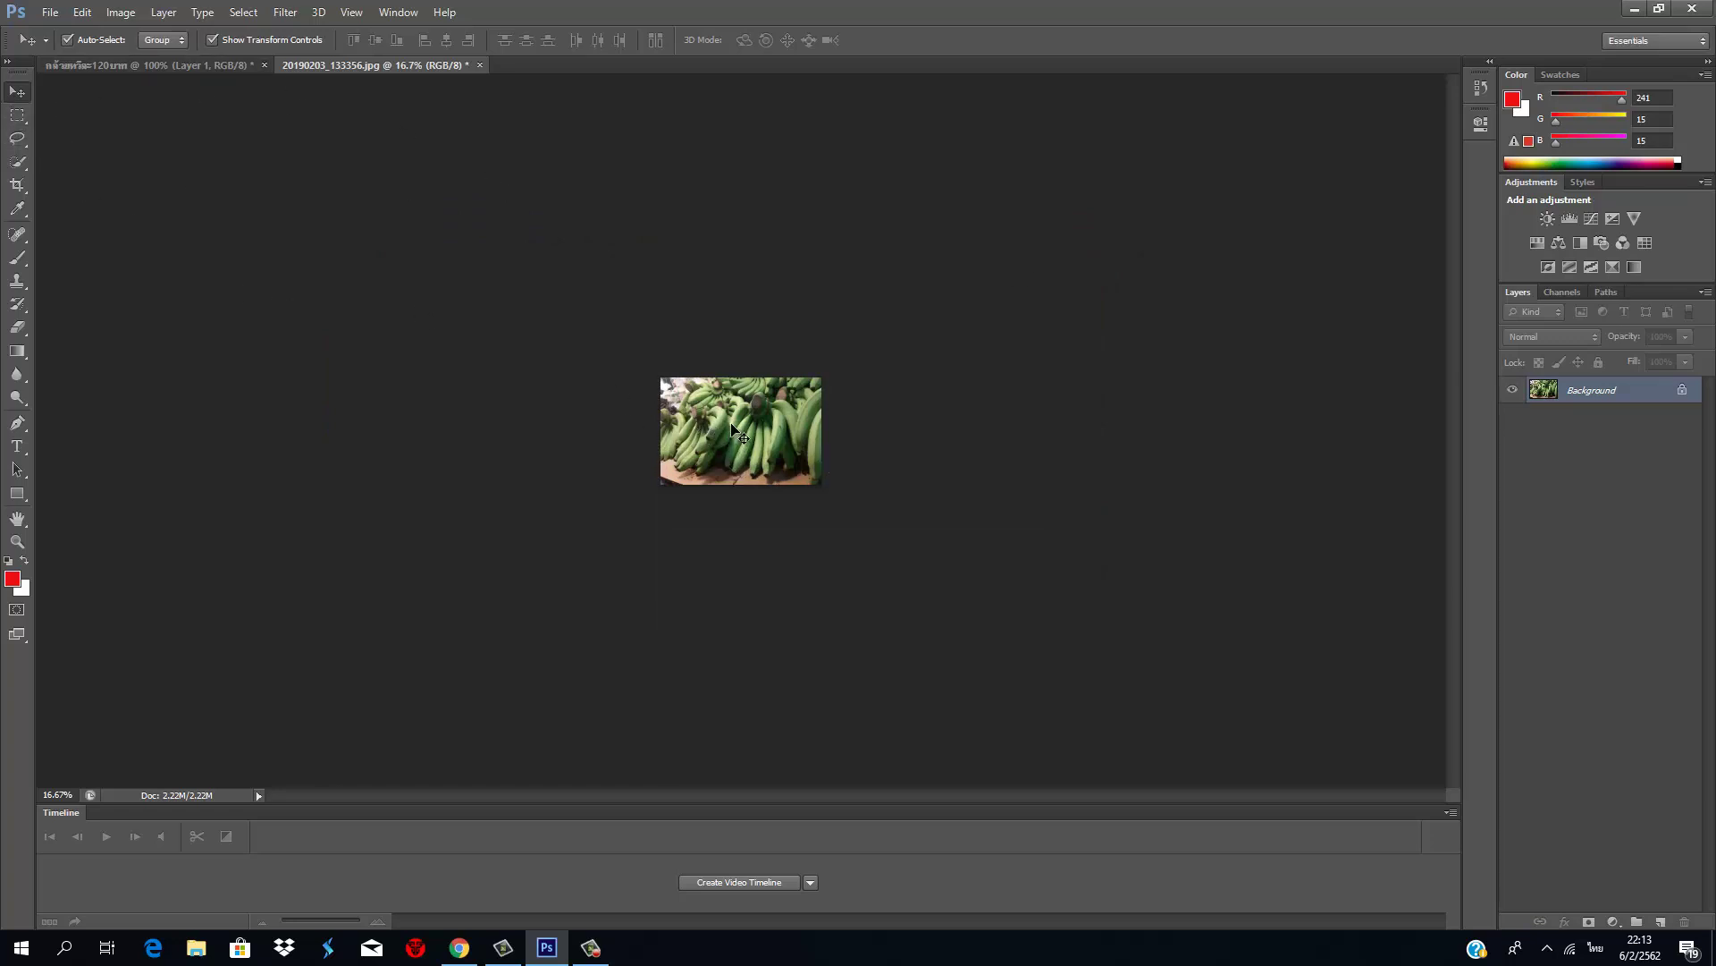
Step: Select the entire resized banana photo with the Rectangular Marquee tool
{"action": "left_click_drag", "start_coordinate": [751, 436], "coordinate": [702, 426]}
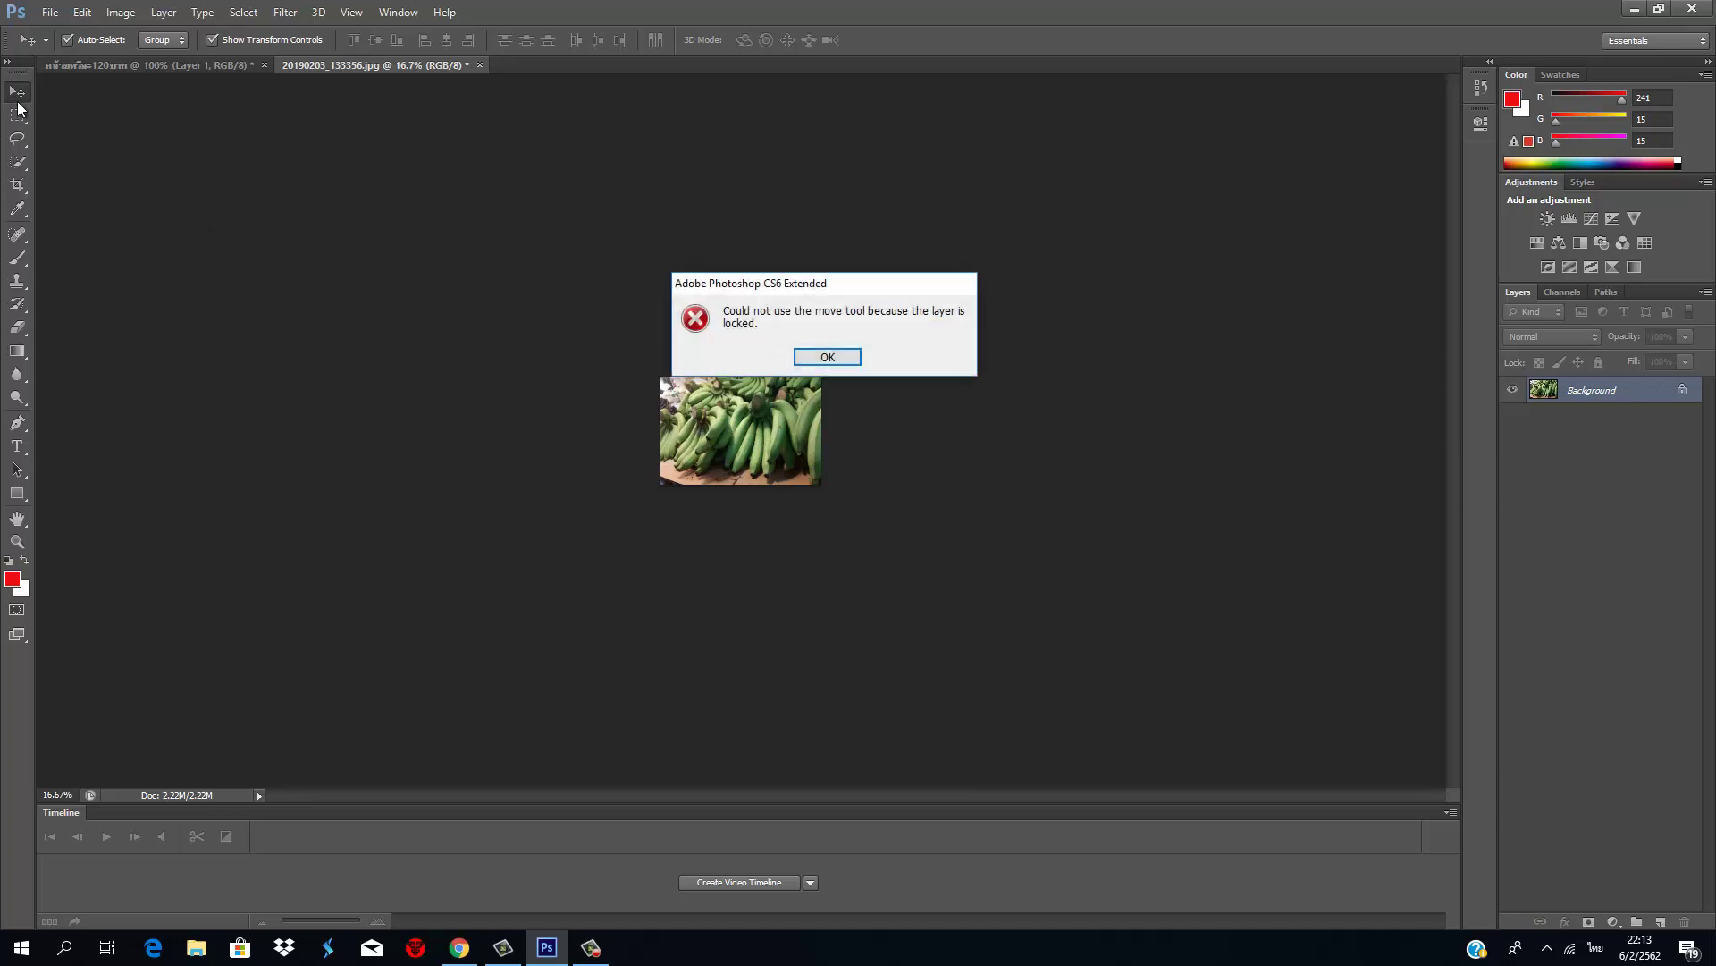
{"action": "left_click", "coordinate": [796, 362]}
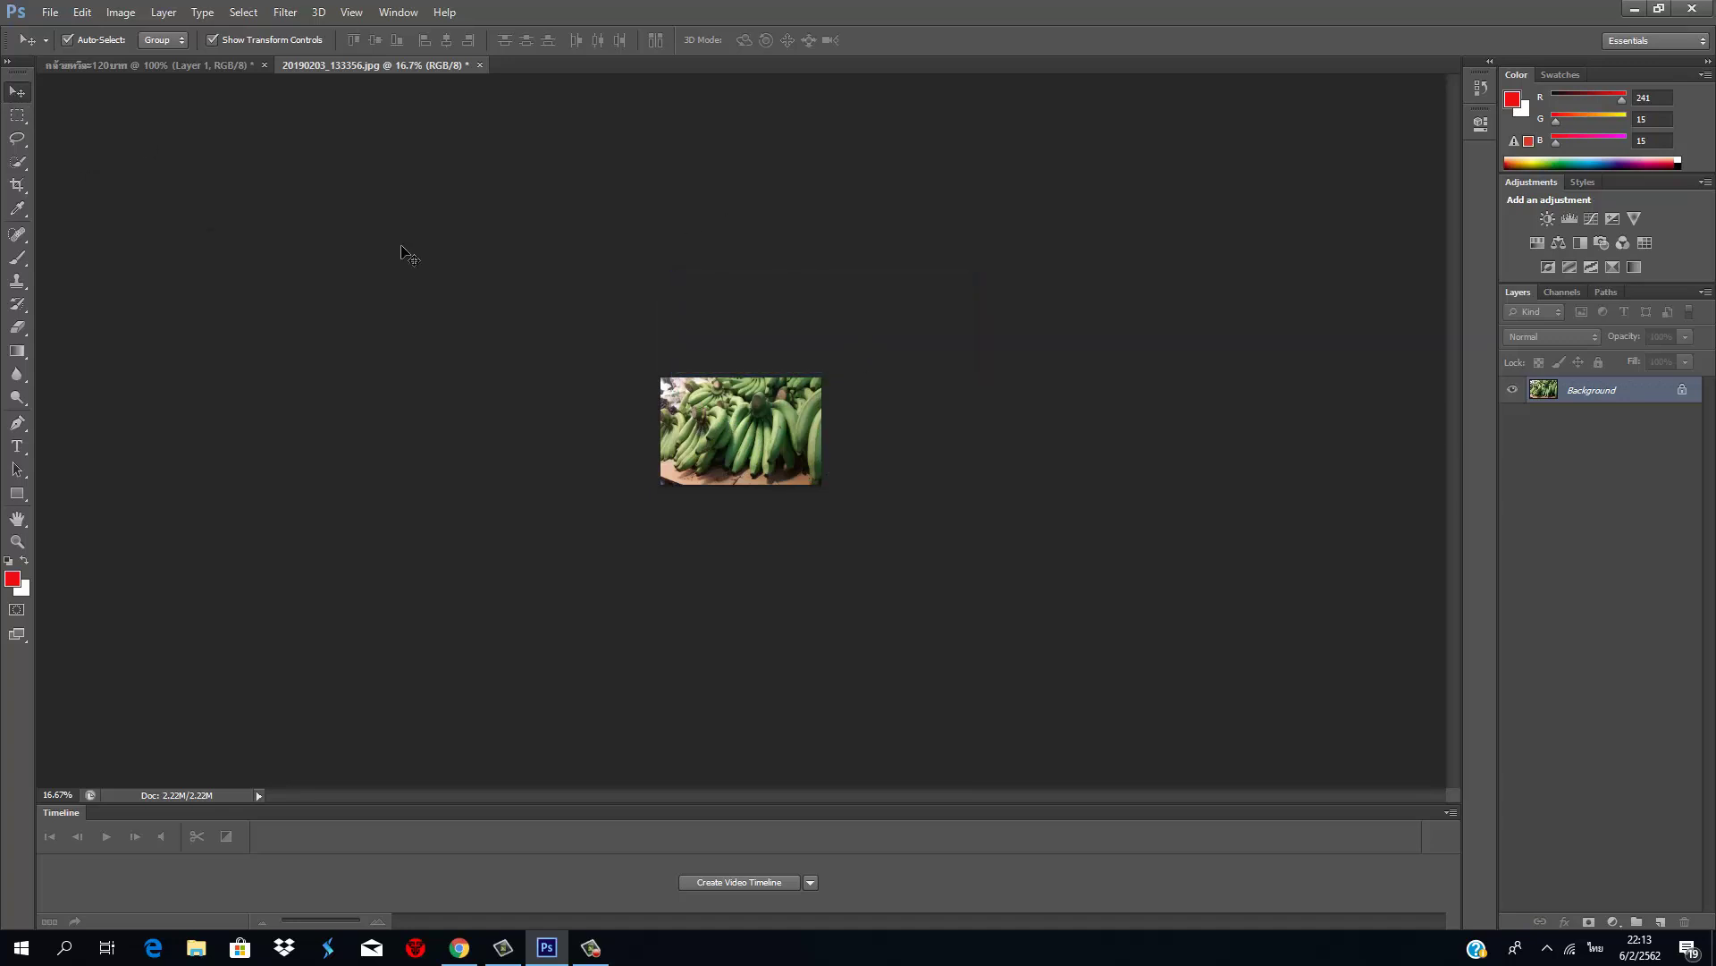
{"action": "left_click", "coordinate": [14, 120]}
{"action": "right_click", "coordinate": [13, 119]}
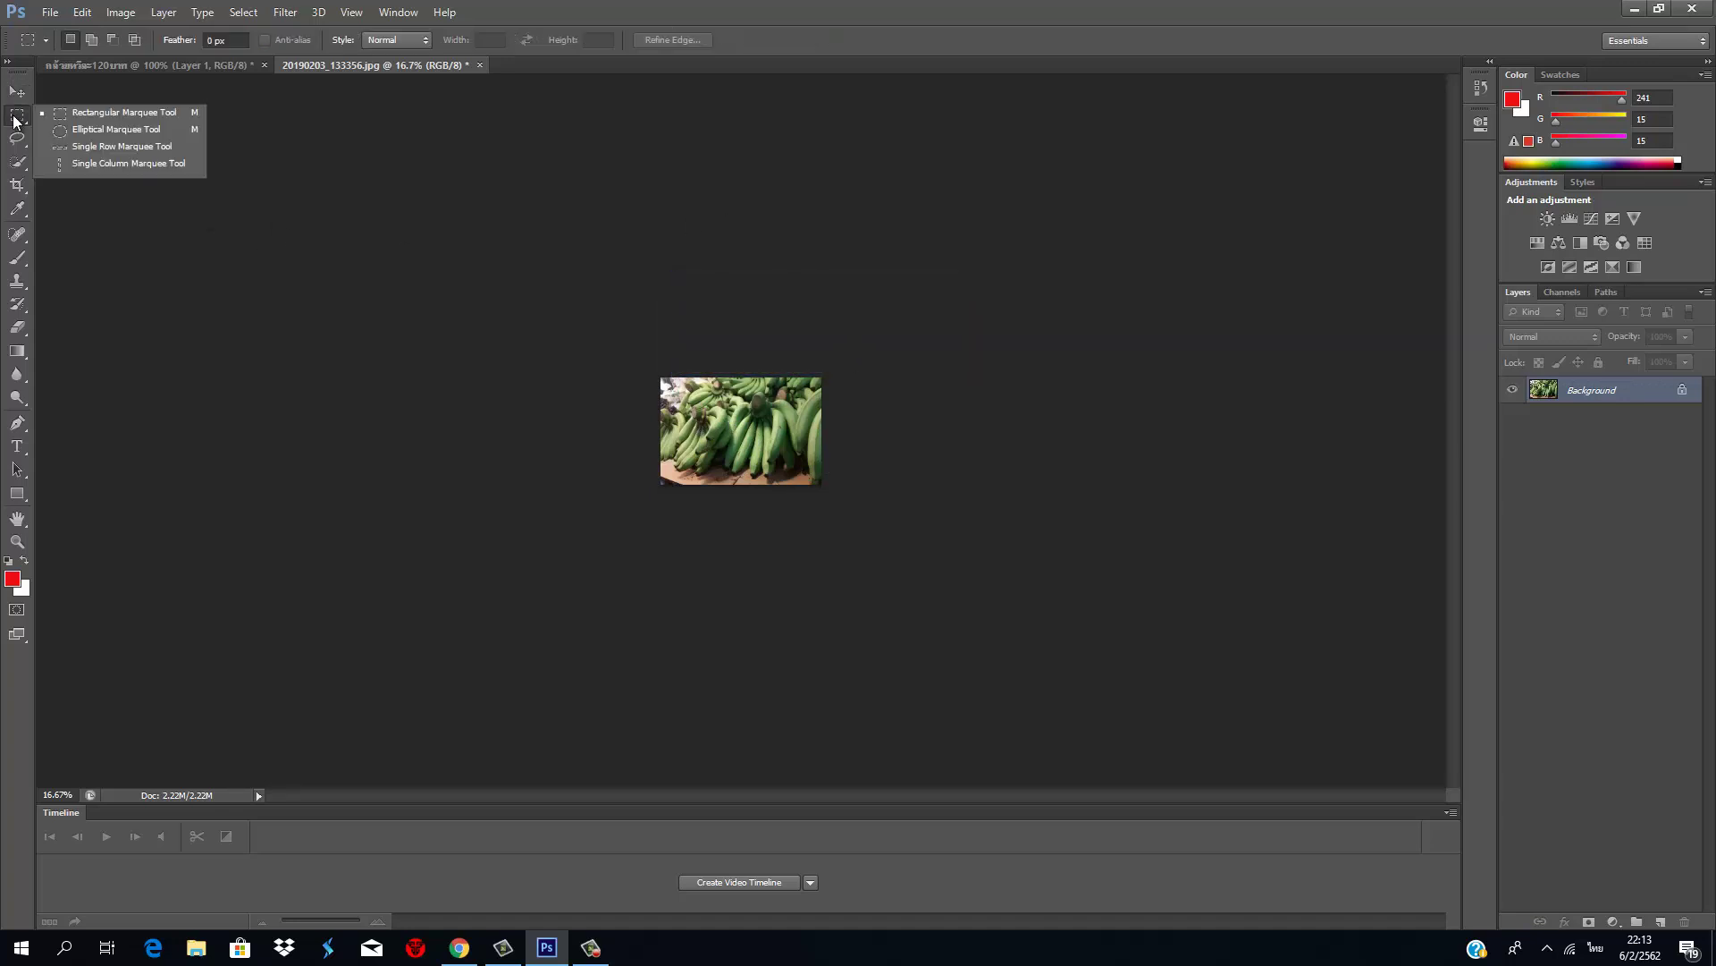
{"action": "left_click", "coordinate": [77, 114]}
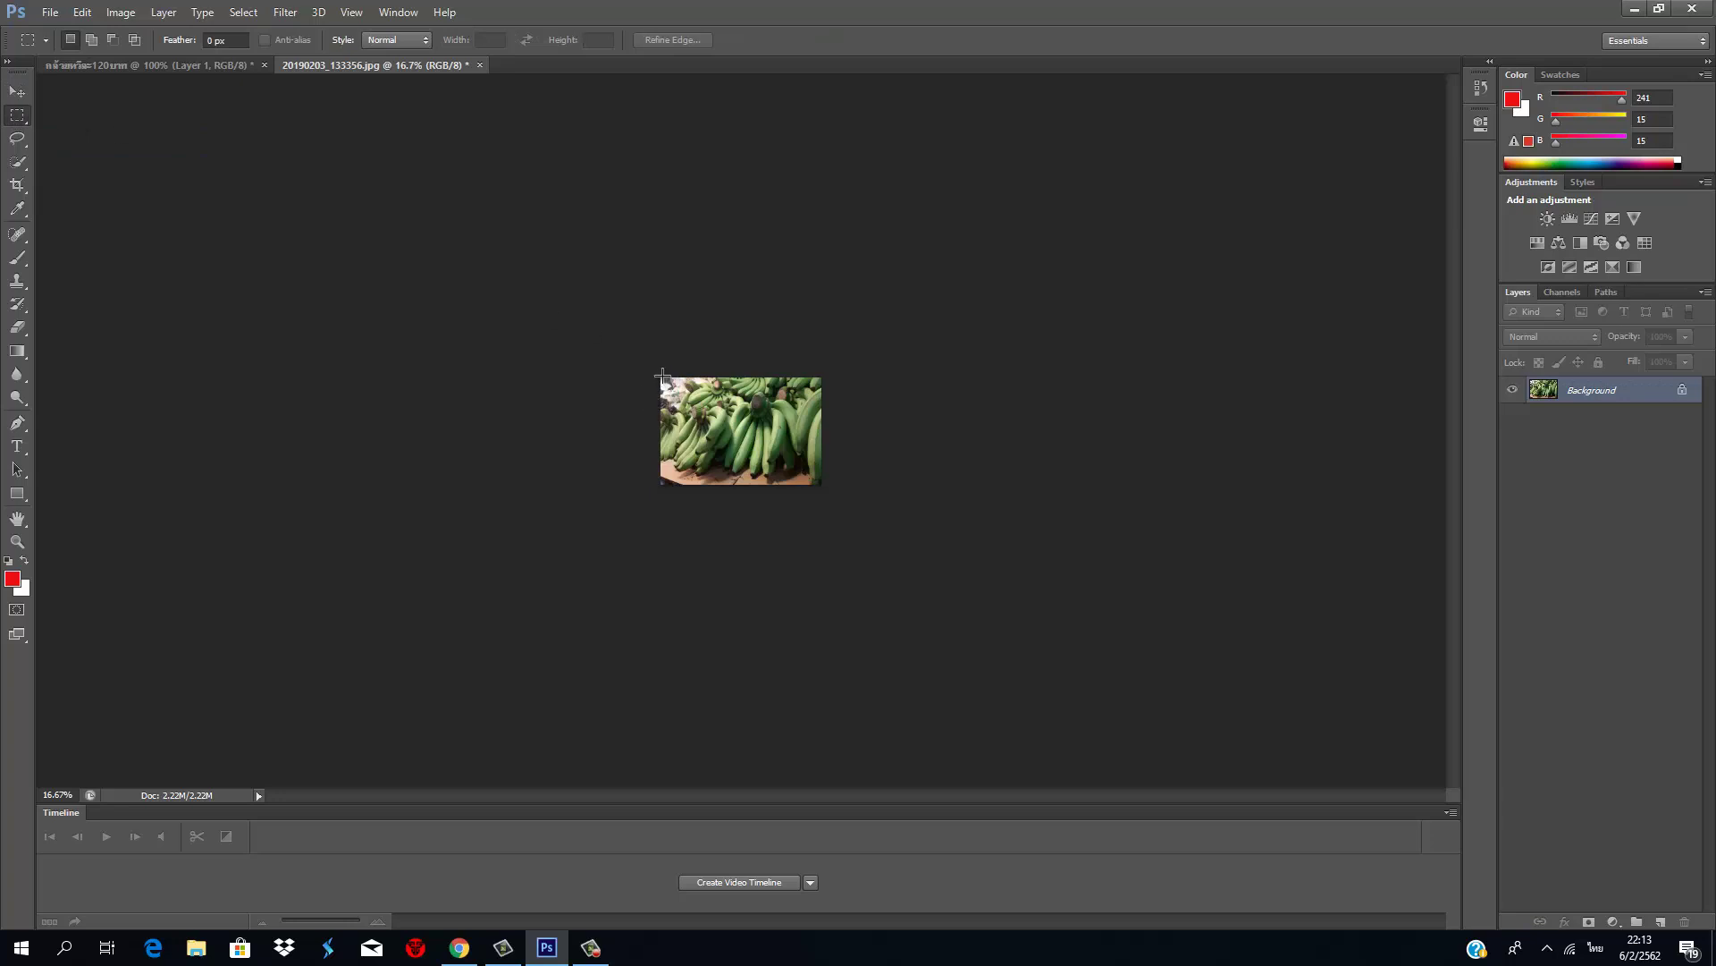
{"action": "left_click_drag", "start_coordinate": [662, 374], "coordinate": [969, 513]}
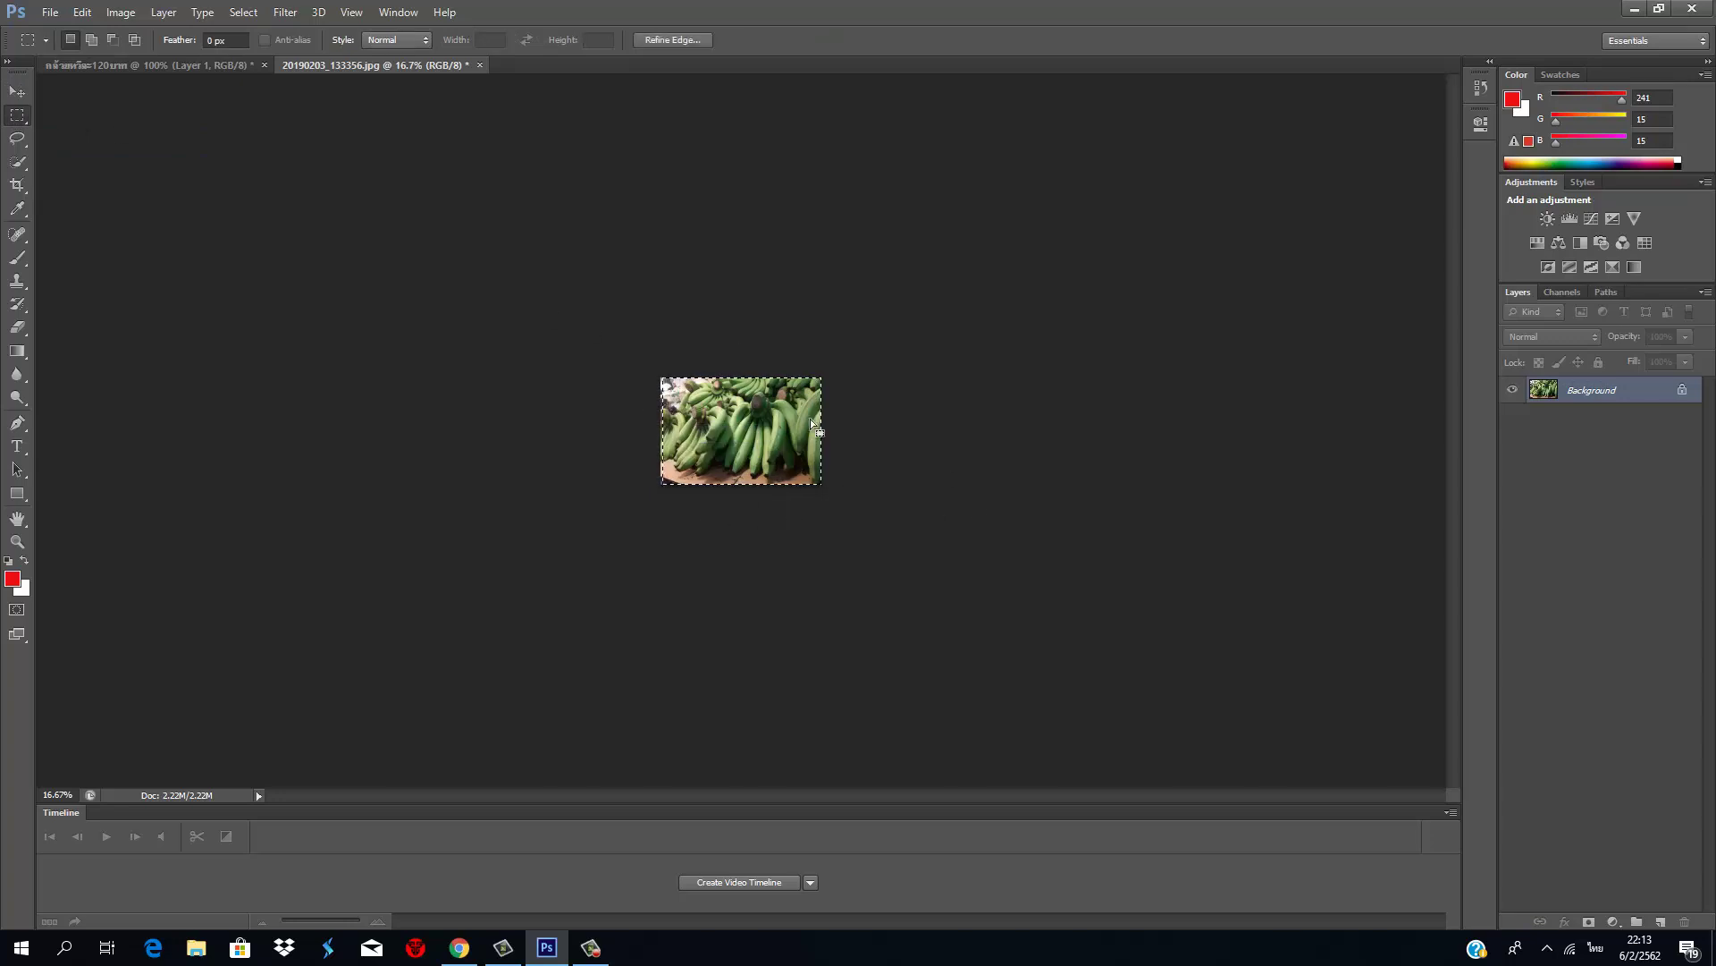
Step: Move the selected 1080 × 720 pixel photo into the กล้วยหวีละ120บาท document as a new layer
{"action": "left_click", "coordinate": [24, 95]}
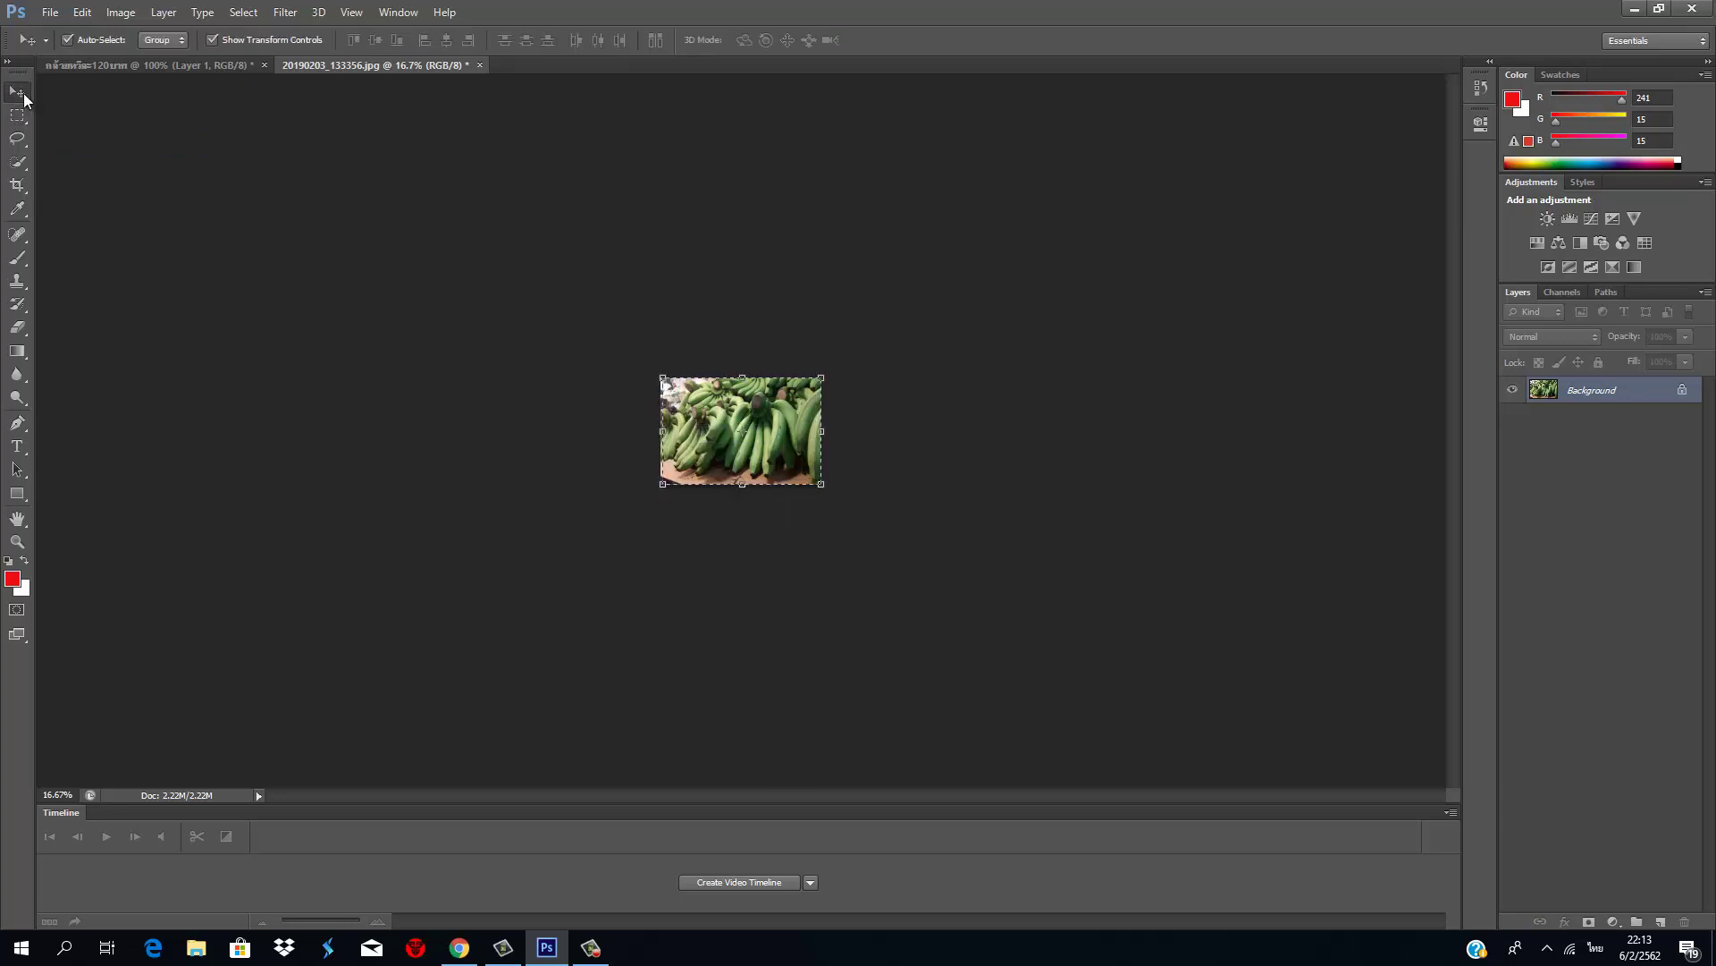
{"action": "left_click_drag", "start_coordinate": [759, 438], "coordinate": [411, 223]}
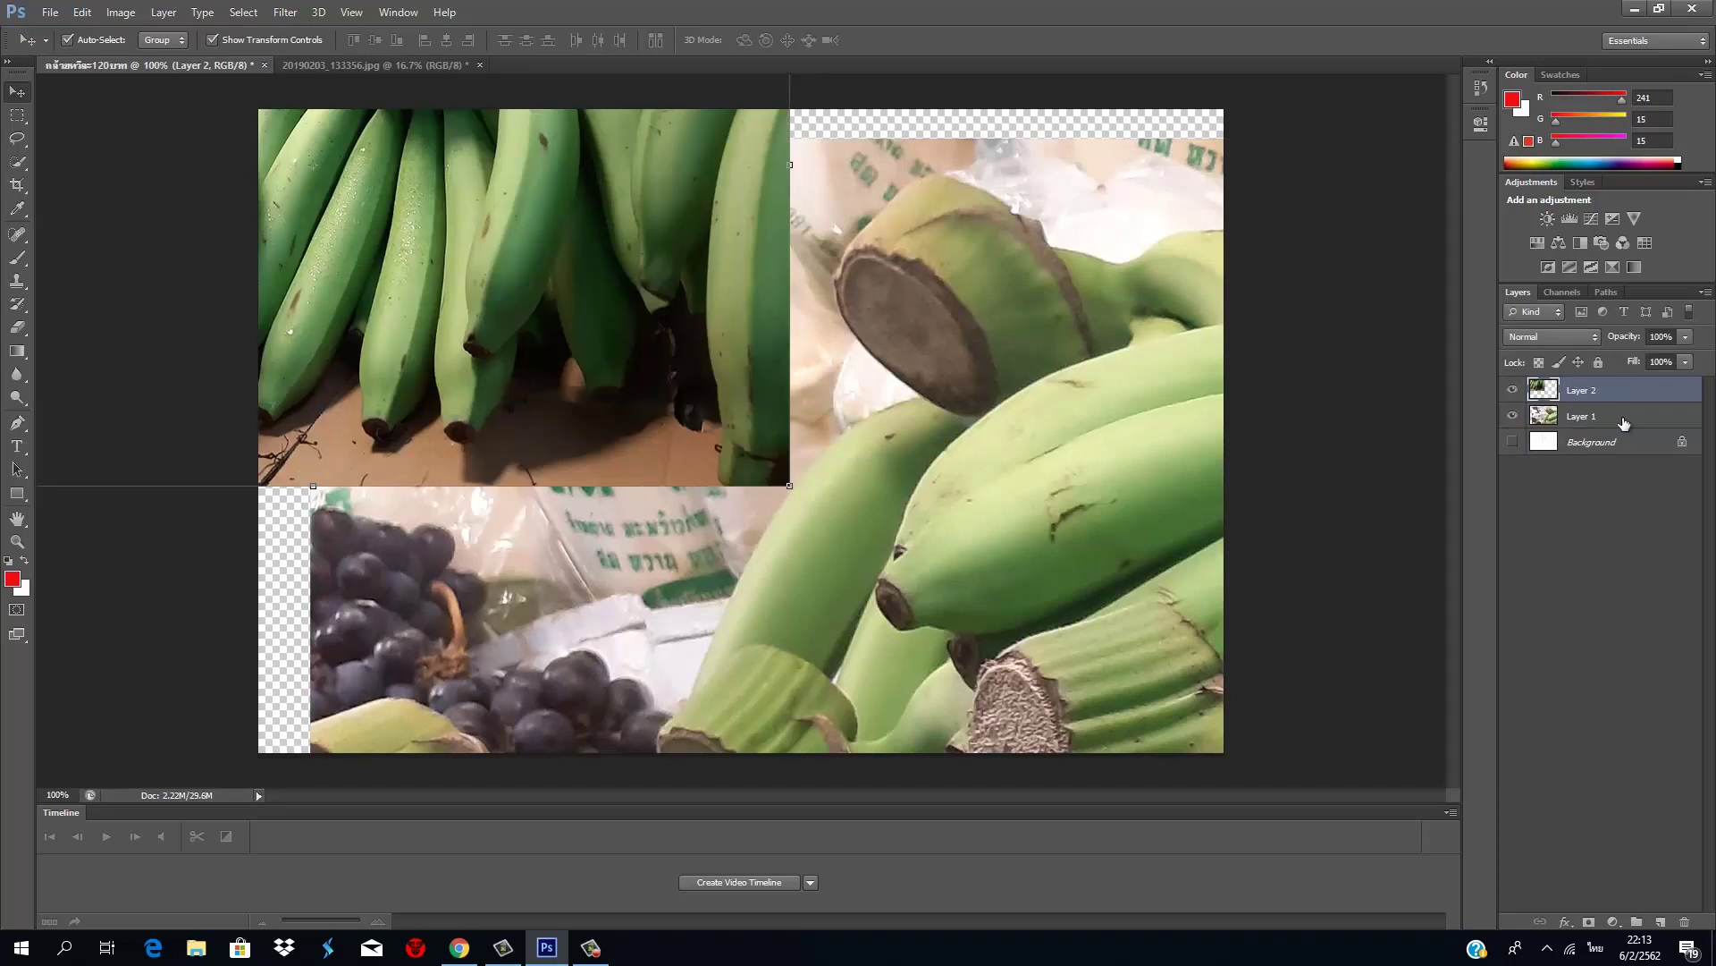
Step: Hide Layer 1, then position and stretch the banana photo on Layer 2 to fill the whole canvas and apply the transformation
{"action": "left_click", "coordinate": [1512, 415]}
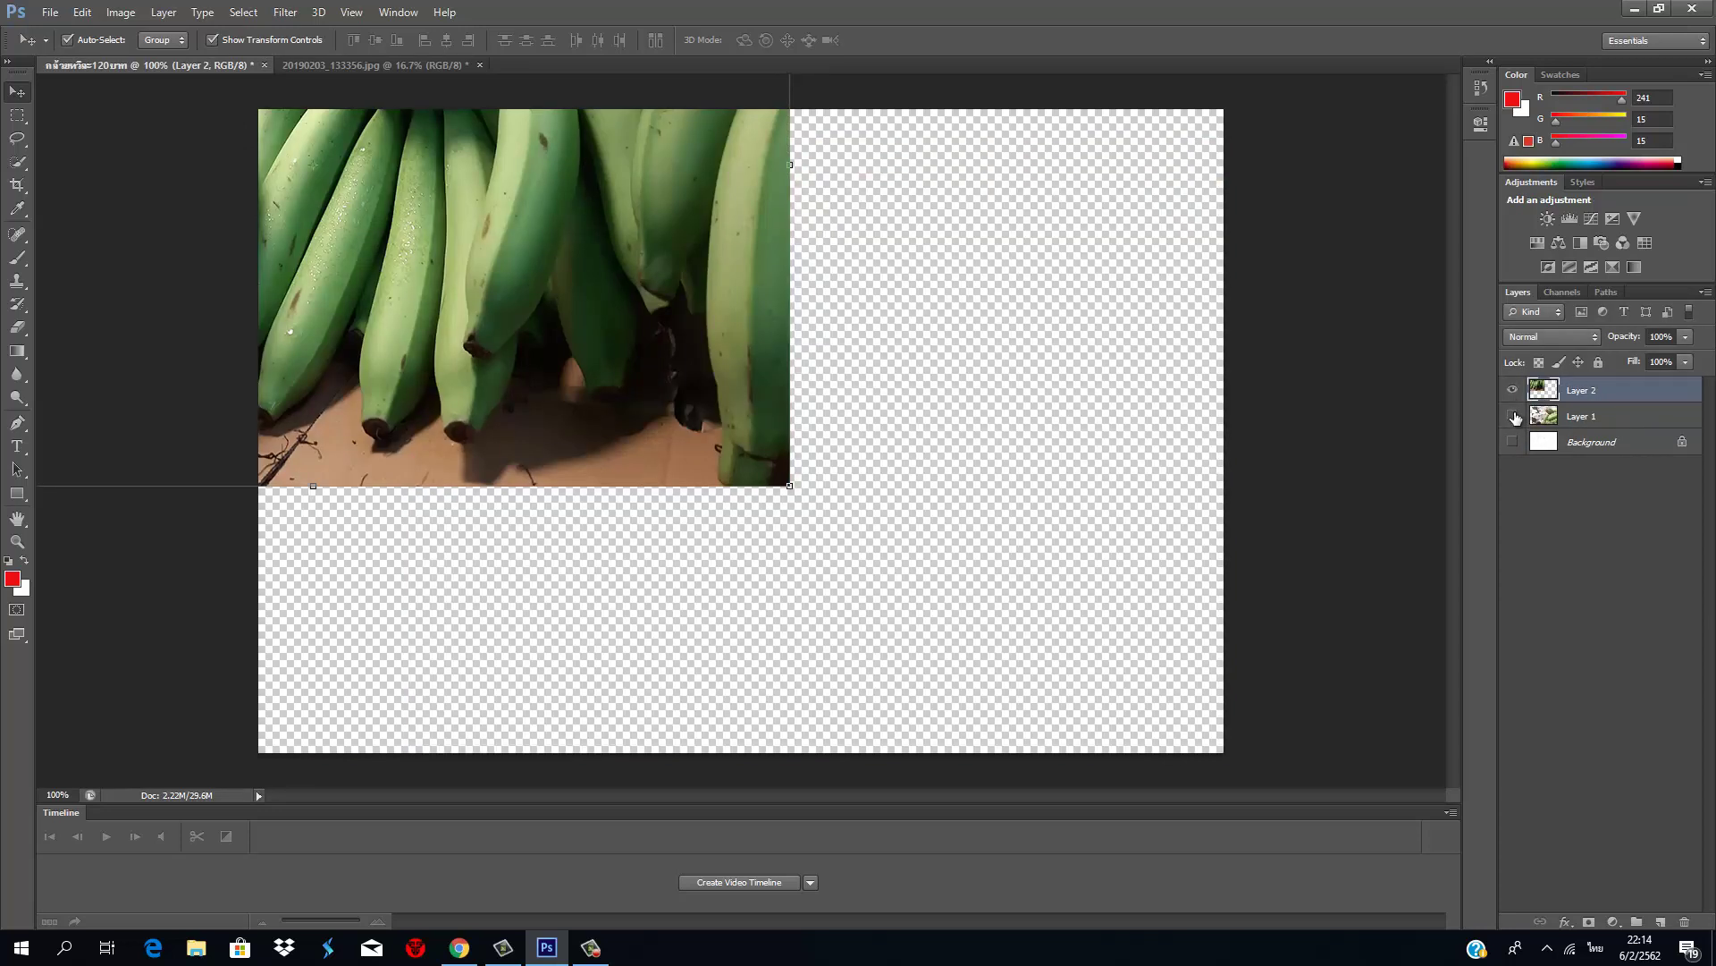
{"action": "left_click_drag", "start_coordinate": [428, 235], "coordinate": [861, 501]}
{"action": "left_click_drag", "start_coordinate": [1212, 433], "coordinate": [1222, 431]}
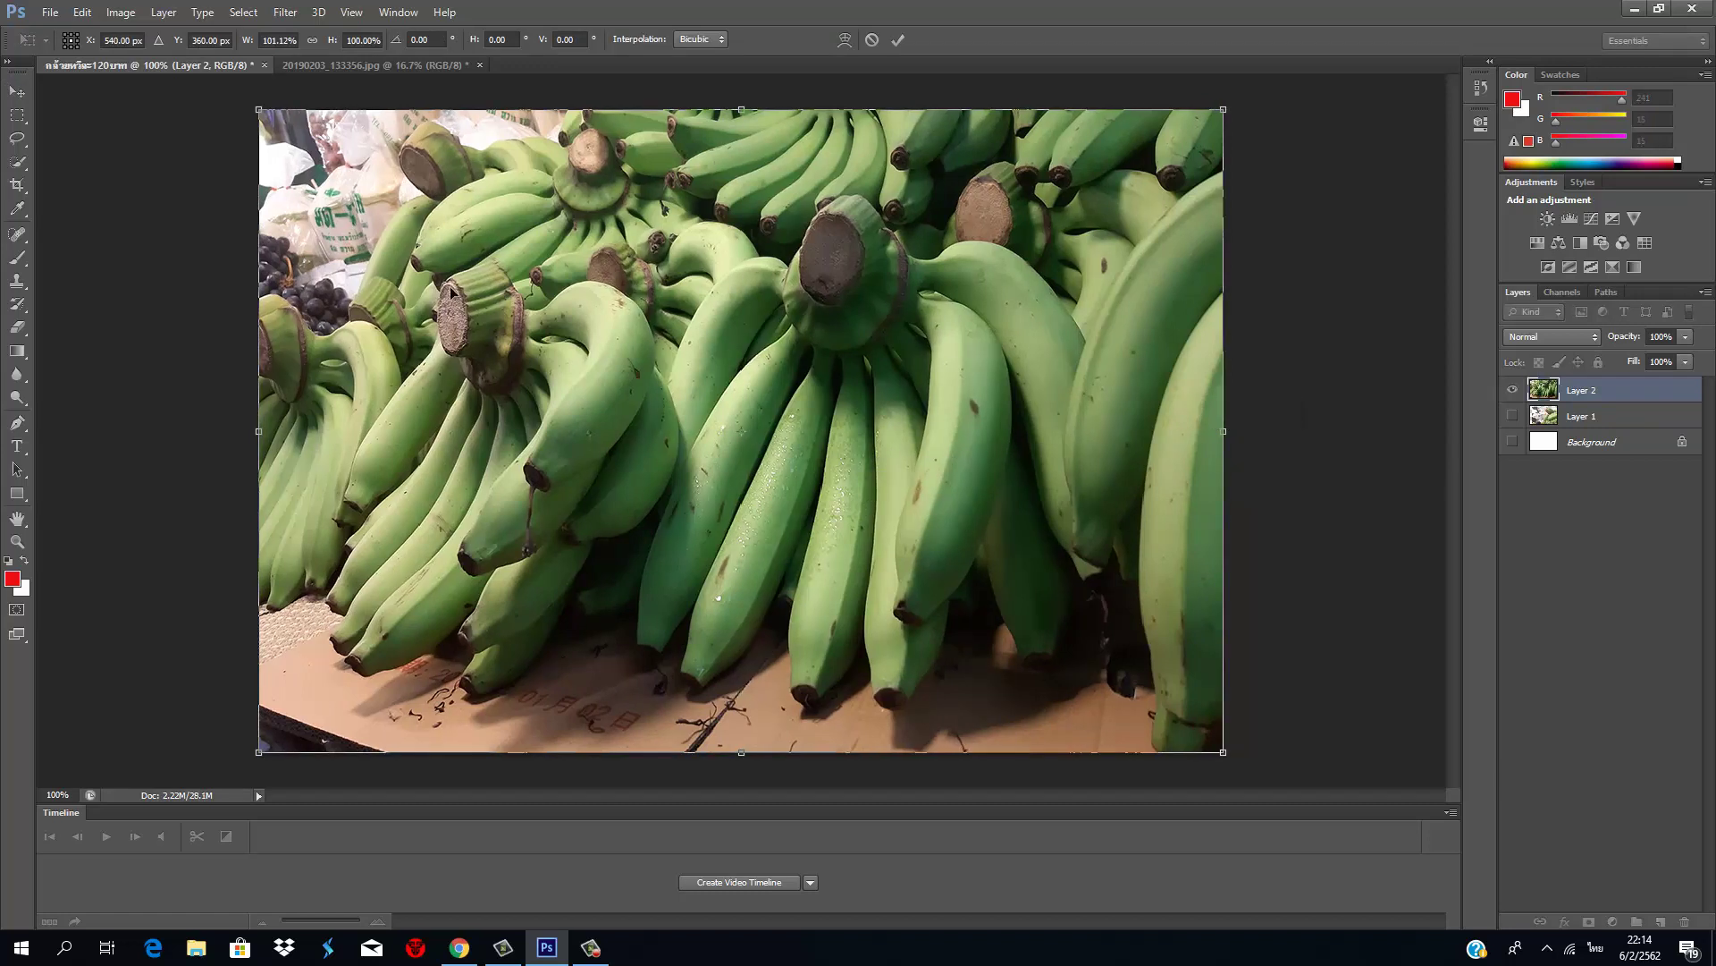
{"action": "left_click", "coordinate": [17, 116]}
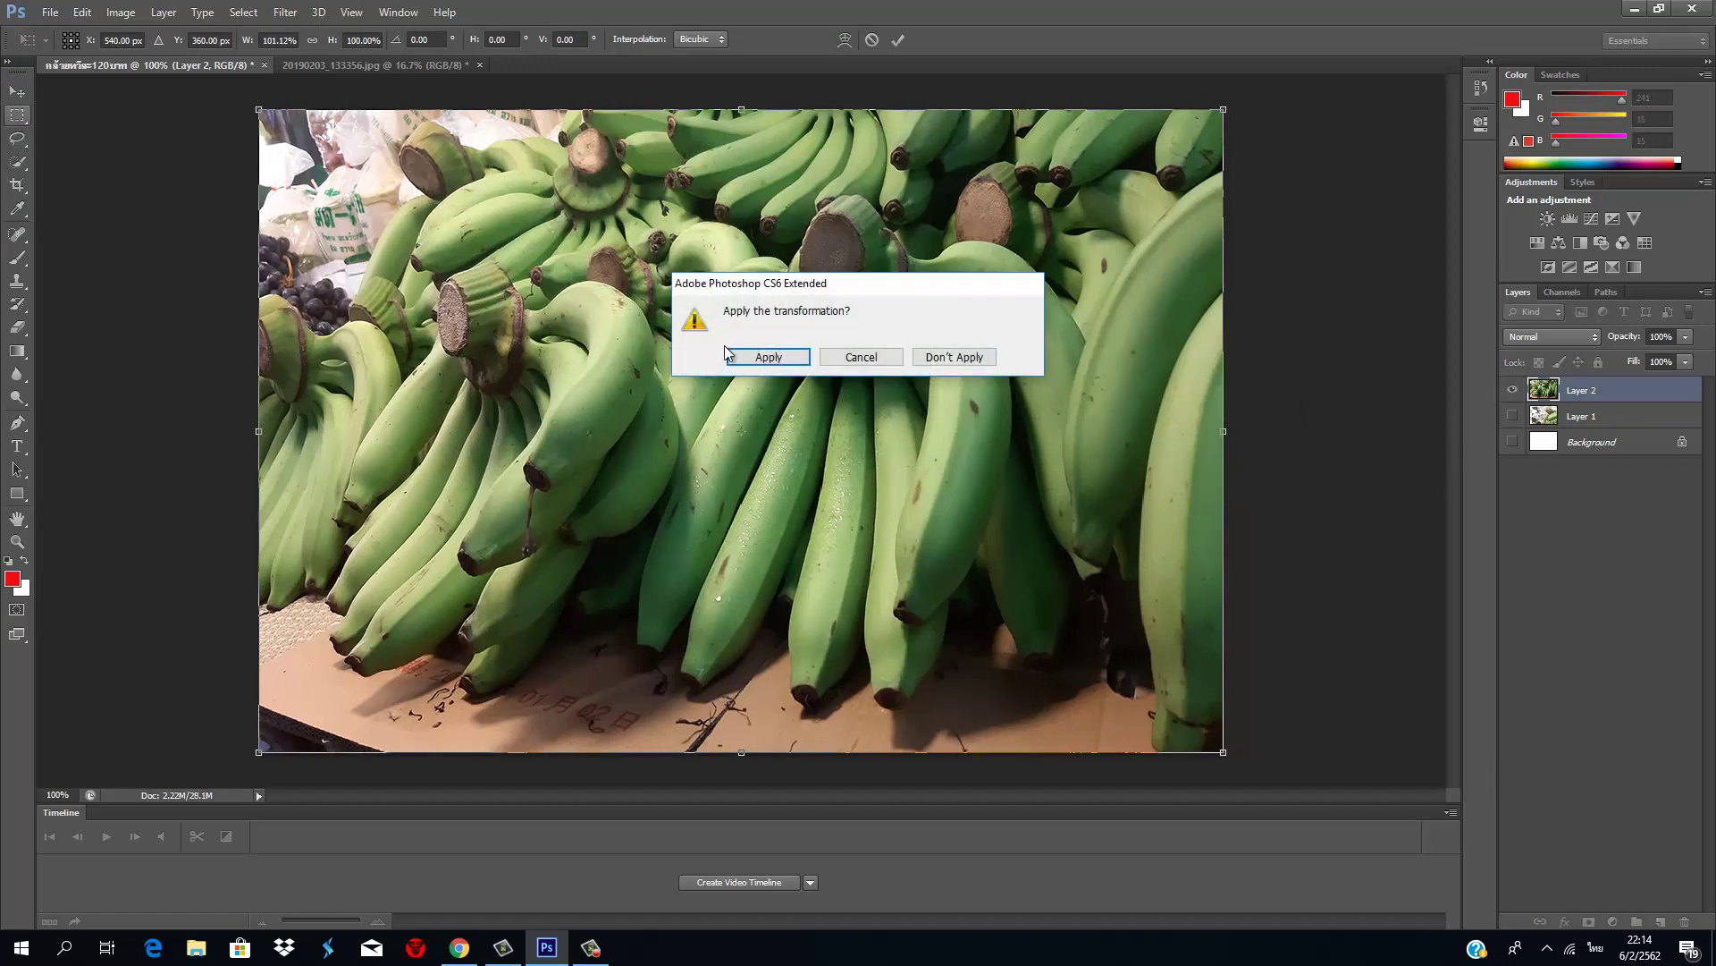
{"action": "left_click", "coordinate": [770, 358]}
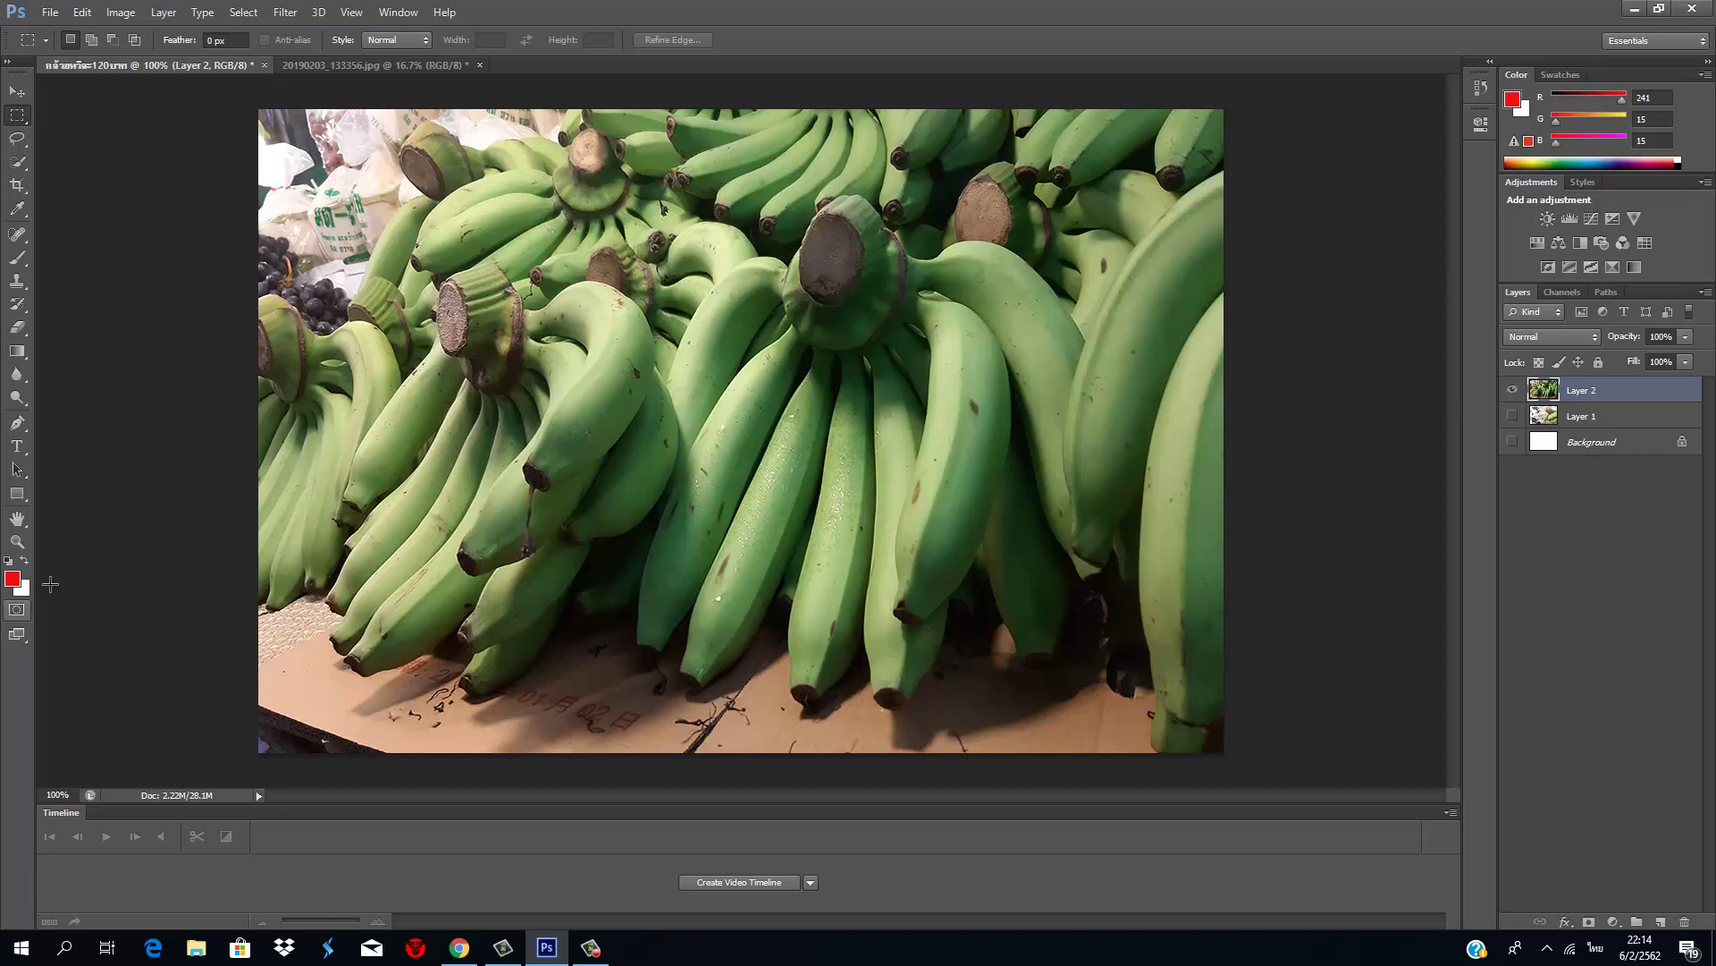
Step: Activate the Type tool and choose AngsanaUPC as the font
{"action": "left_click", "coordinate": [17, 447]}
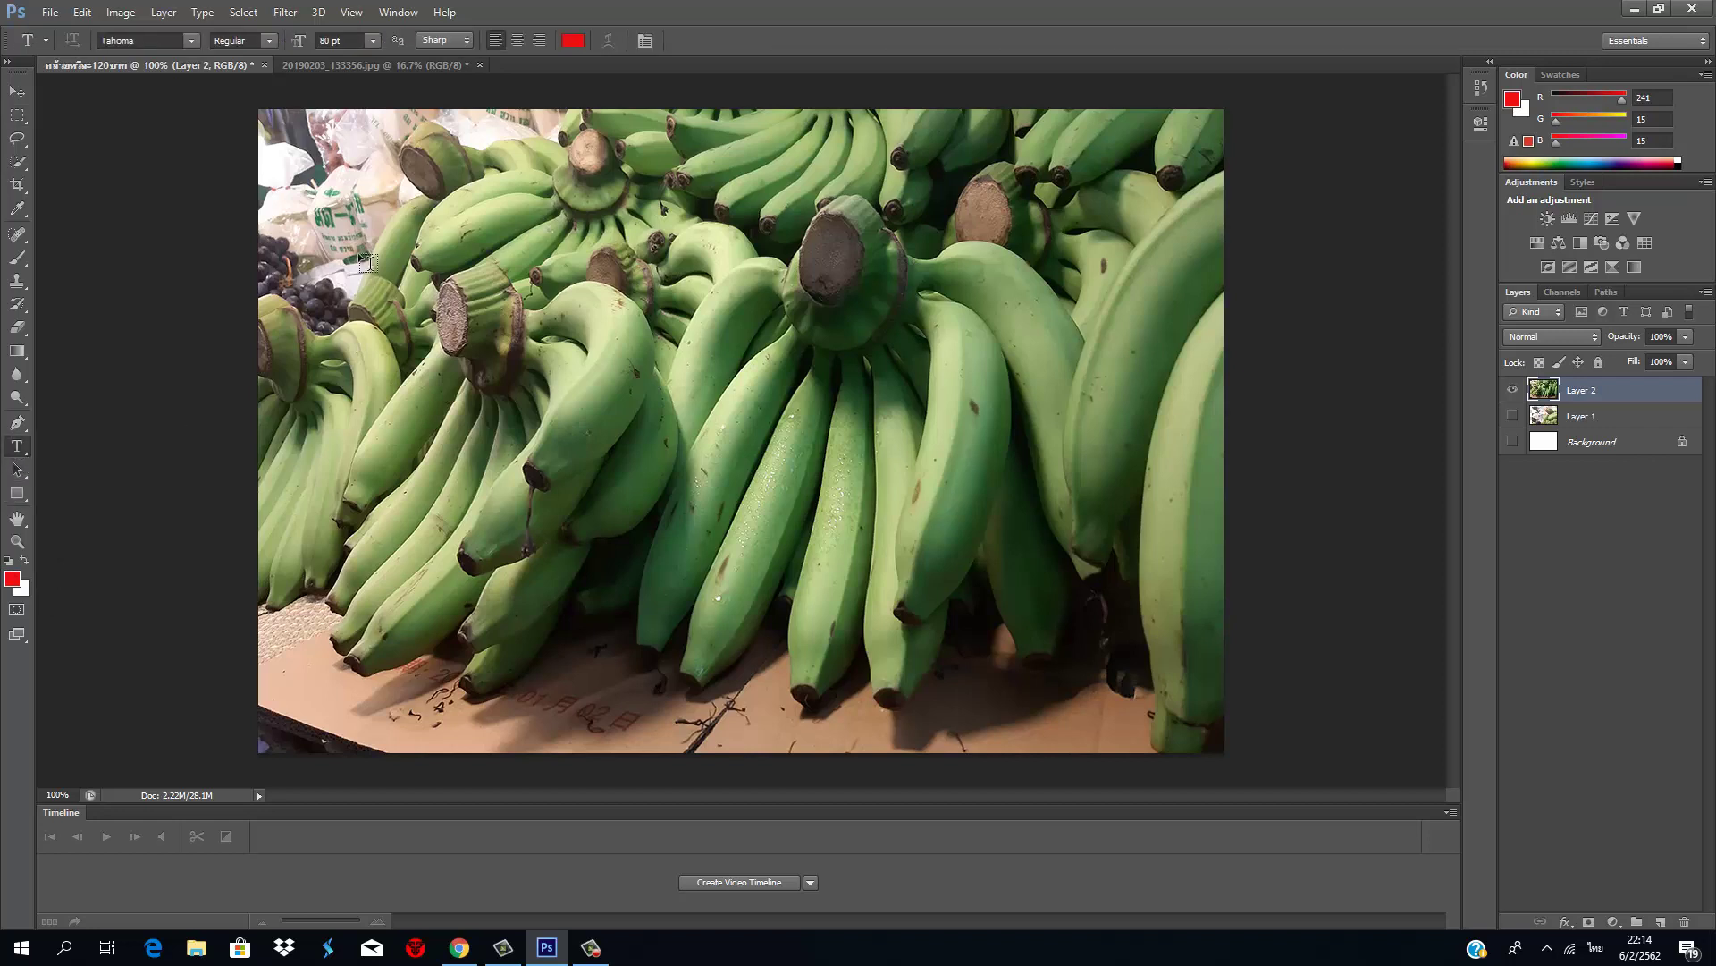
{"action": "left_click", "coordinate": [192, 41]}
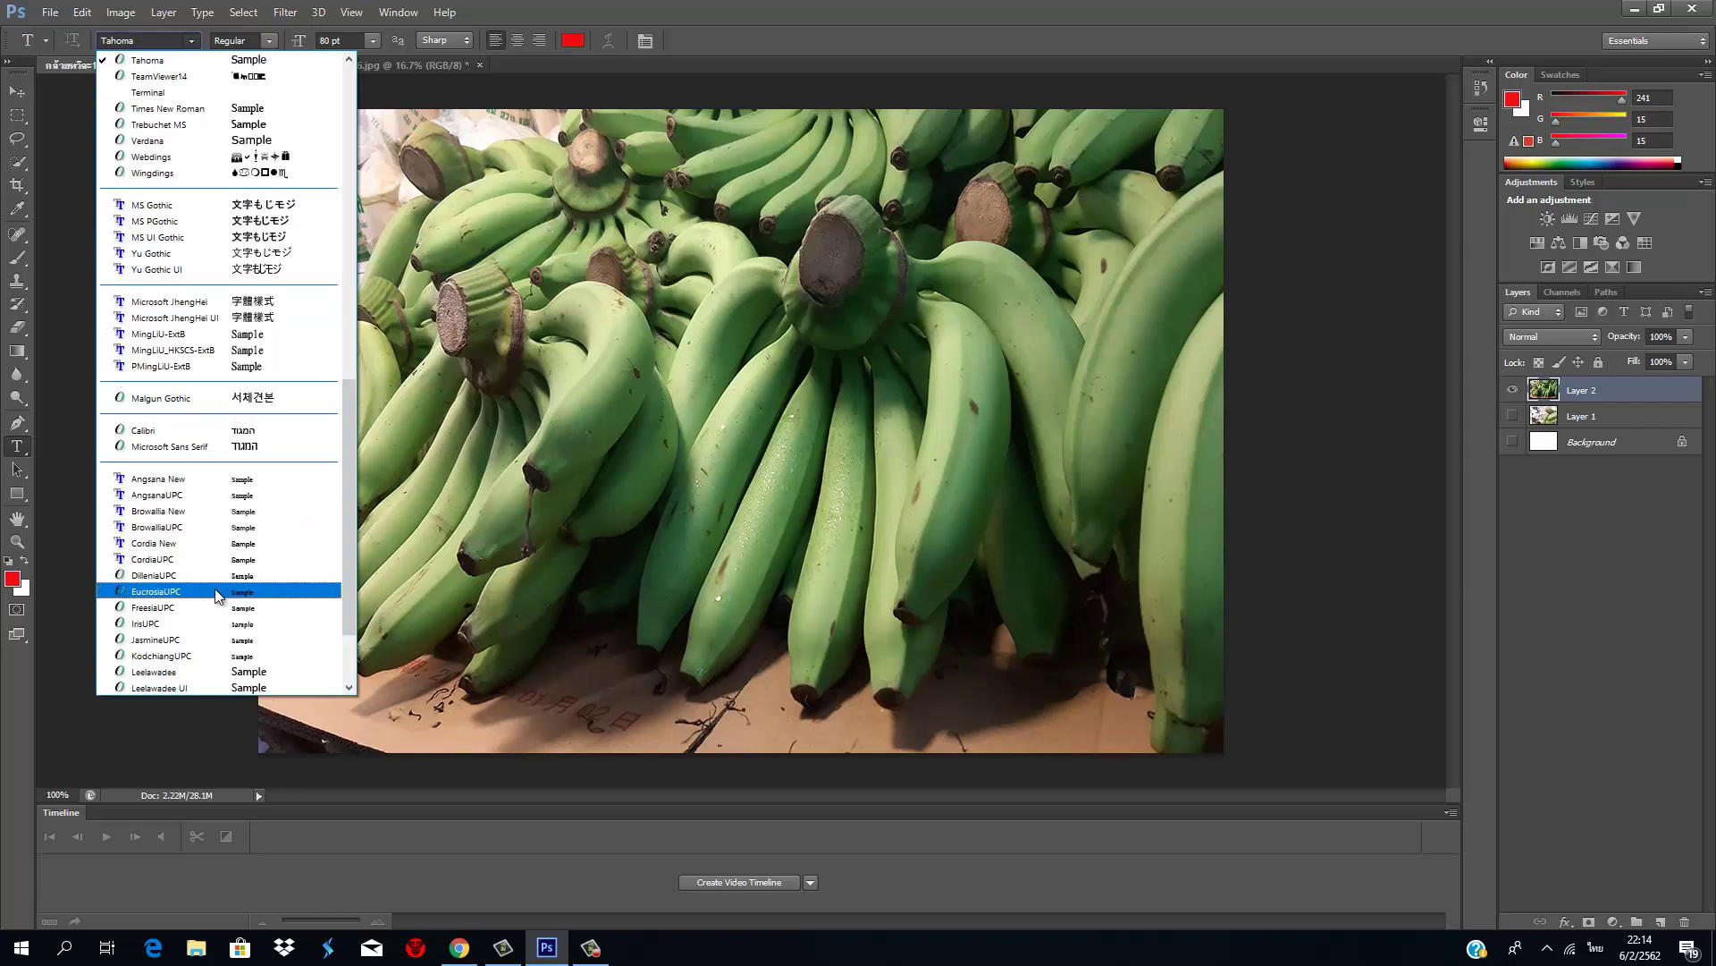
{"action": "left_click_drag", "start_coordinate": [347, 507], "coordinate": [356, 554]}
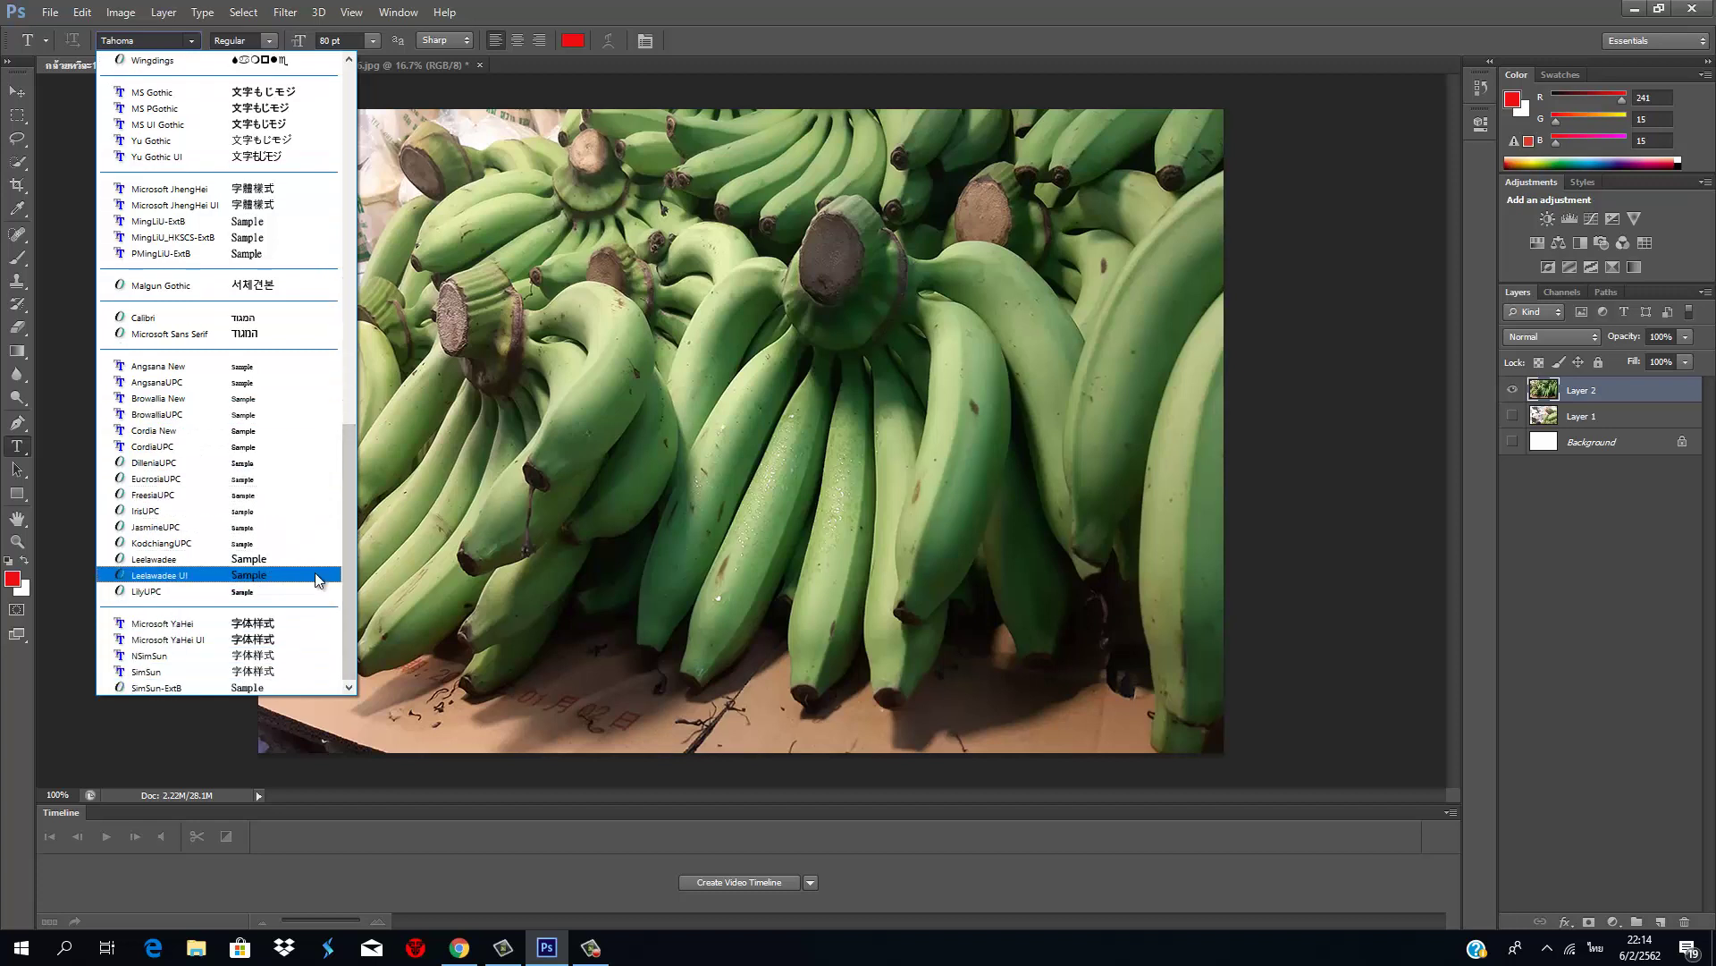
{"action": "left_click_drag", "start_coordinate": [345, 625], "coordinate": [307, 642]}
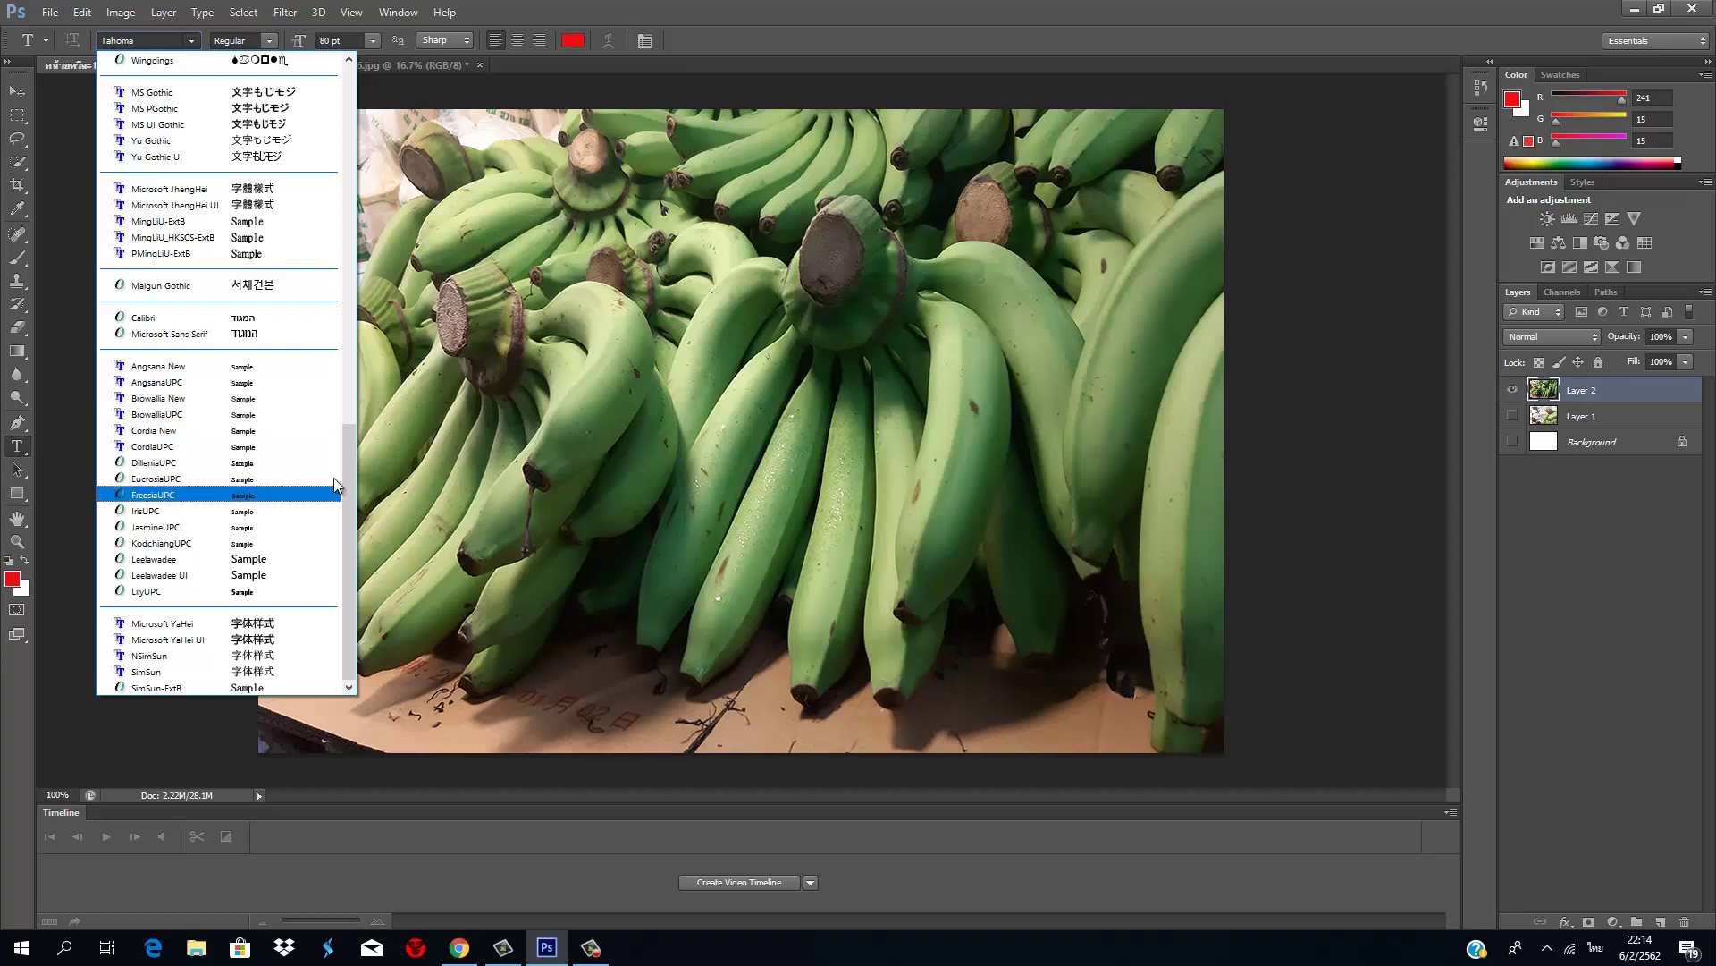
{"action": "left_click_drag", "start_coordinate": [349, 501], "coordinate": [363, 452]}
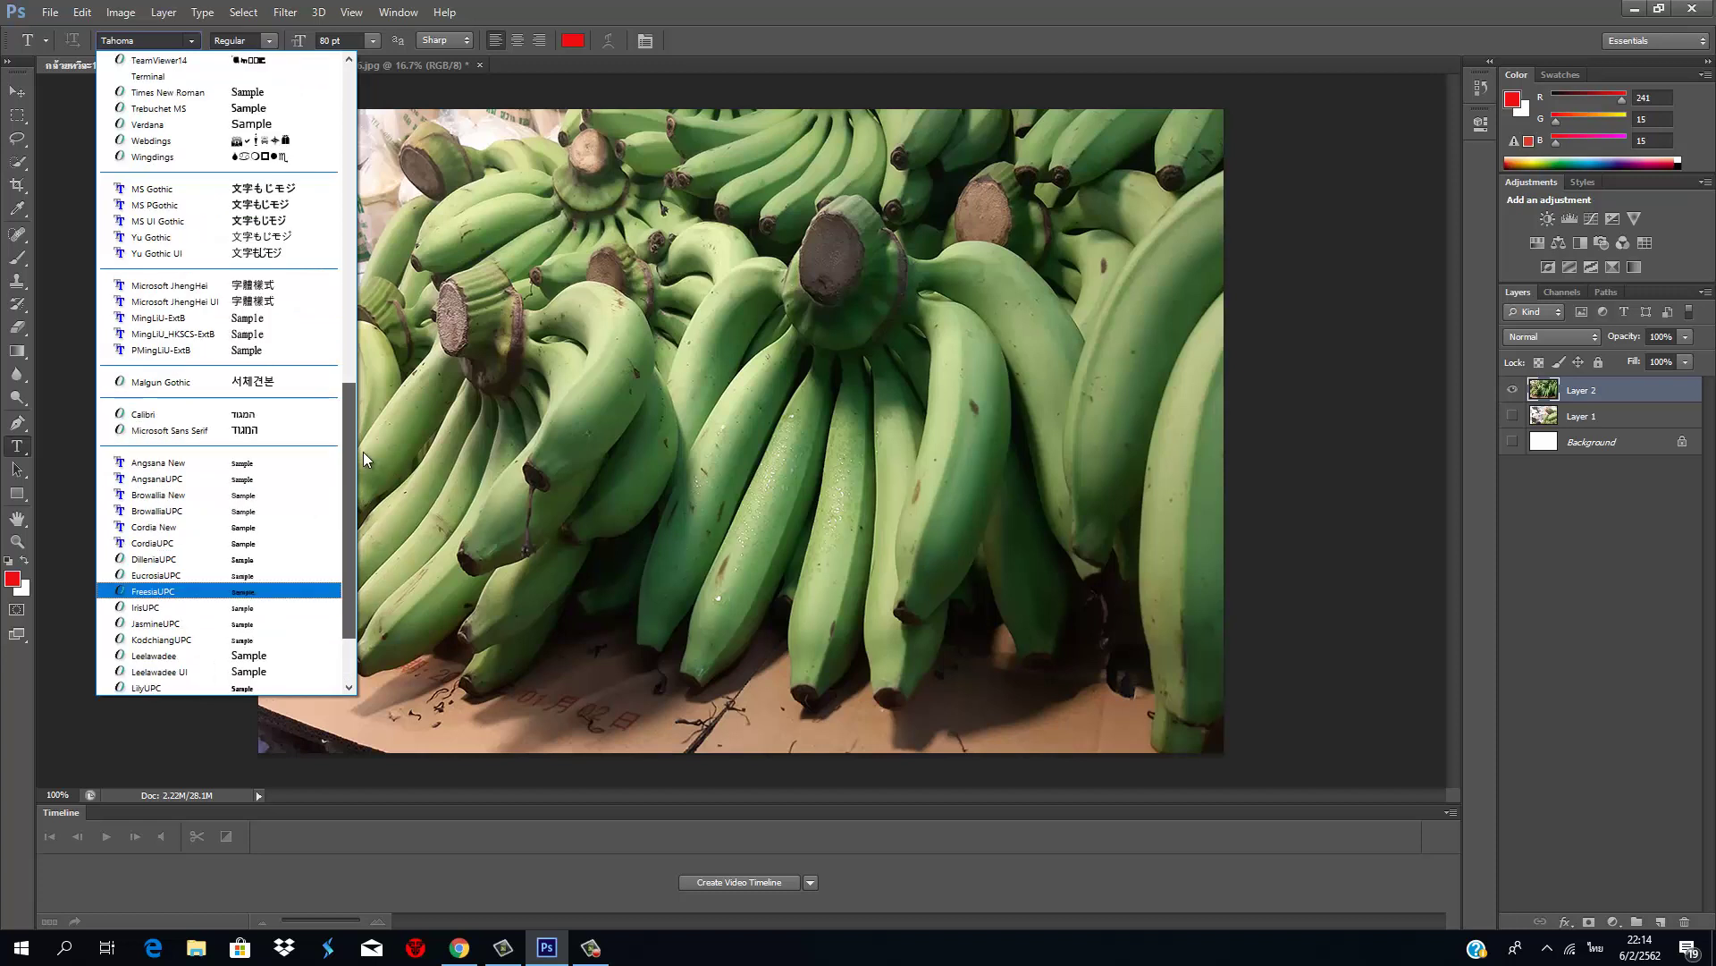
{"action": "left_click", "coordinate": [240, 480]}
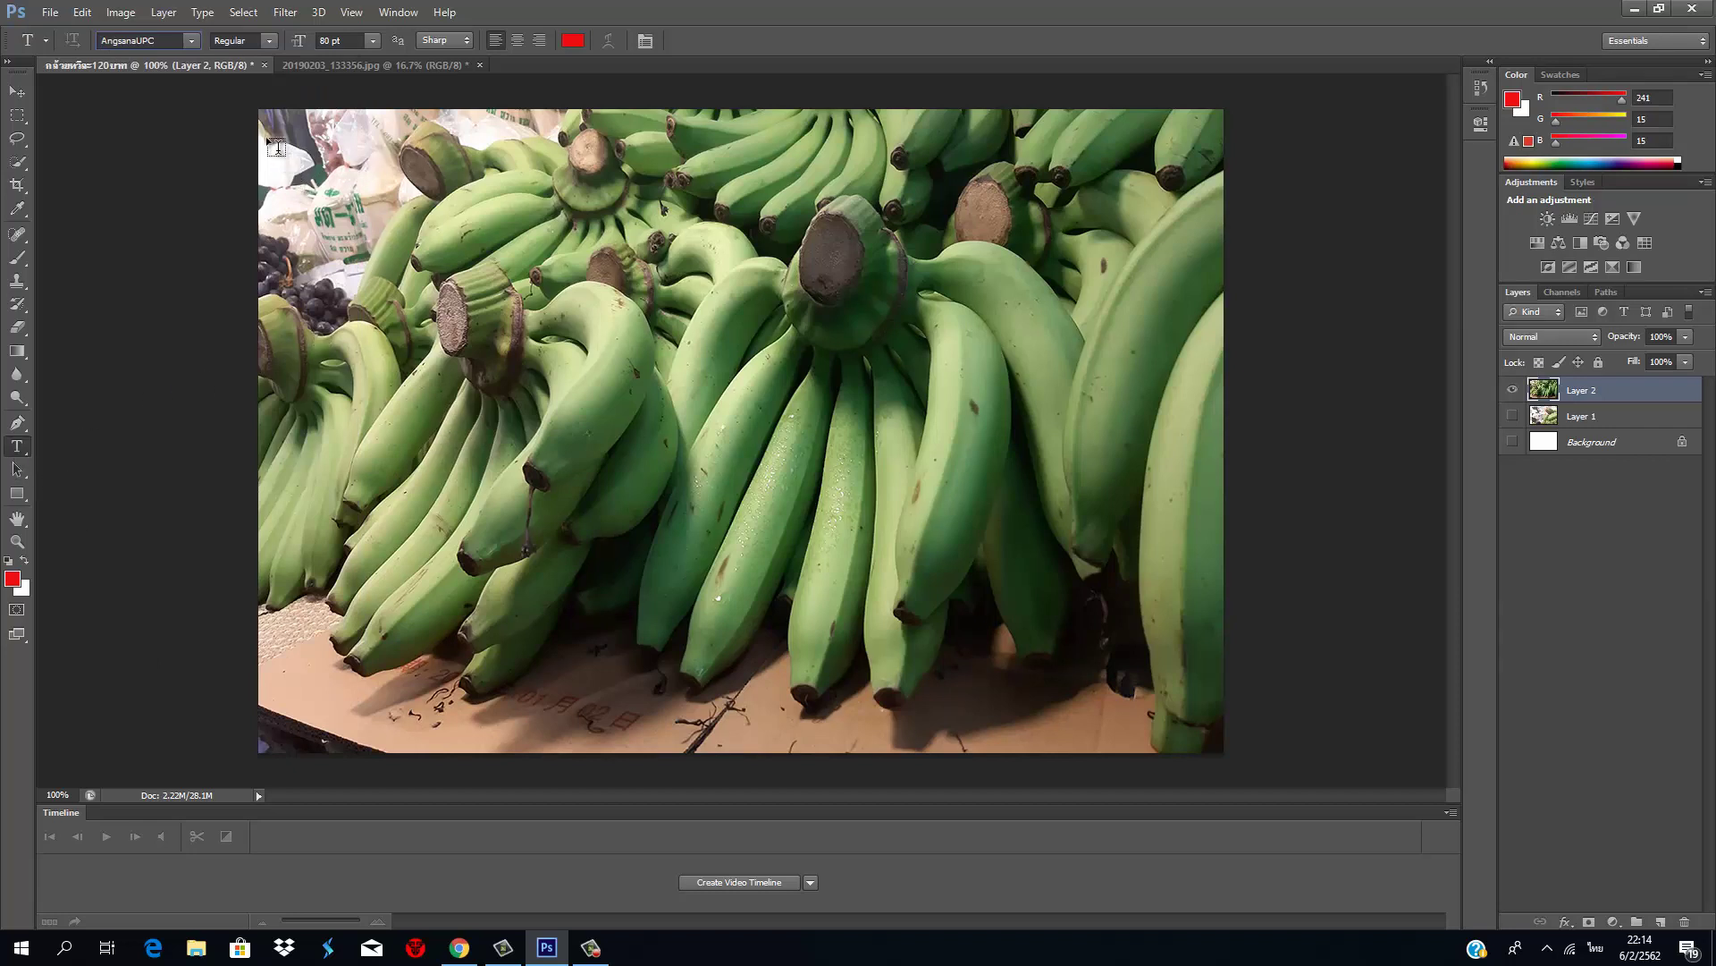
Step: Draw a text box covering most of the canvas and enter the text โอละนีหมากกล้วย
{"action": "left_click_drag", "start_coordinate": [278, 142], "coordinate": [1207, 719]}
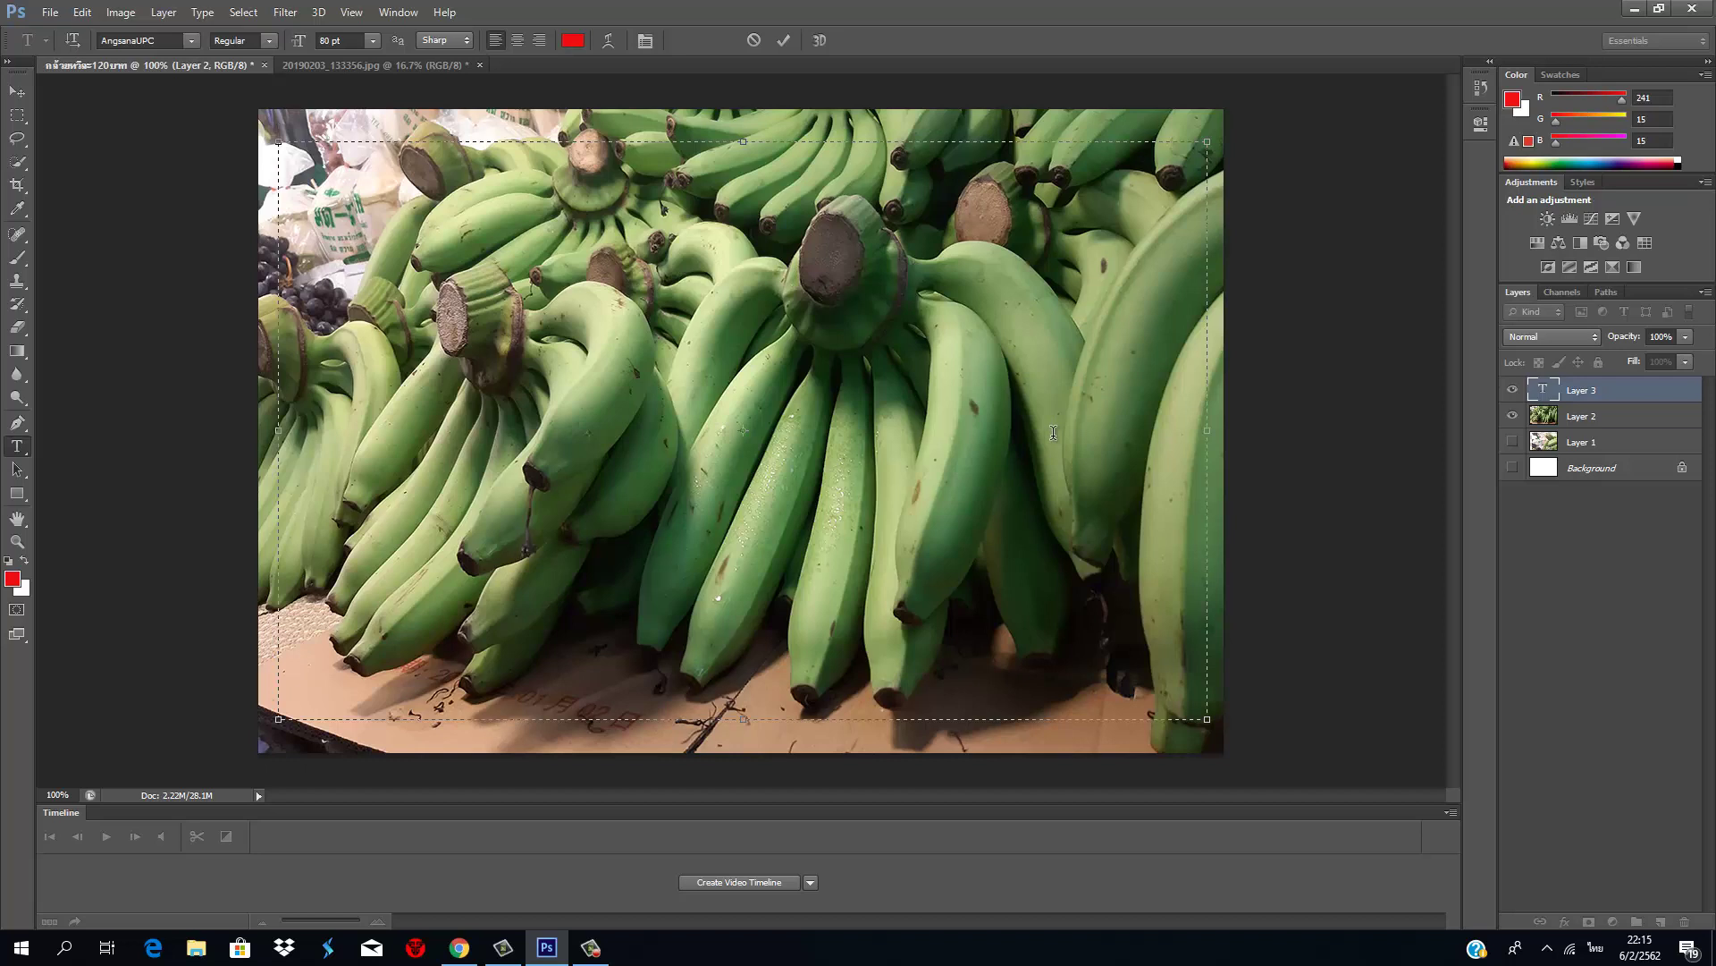
{"action": "type", "text": "ด"}
{"action": "type", "text": "ละ"}
{"action": "type", "text": "นี"}
{"action": "type", "text": "ห"}
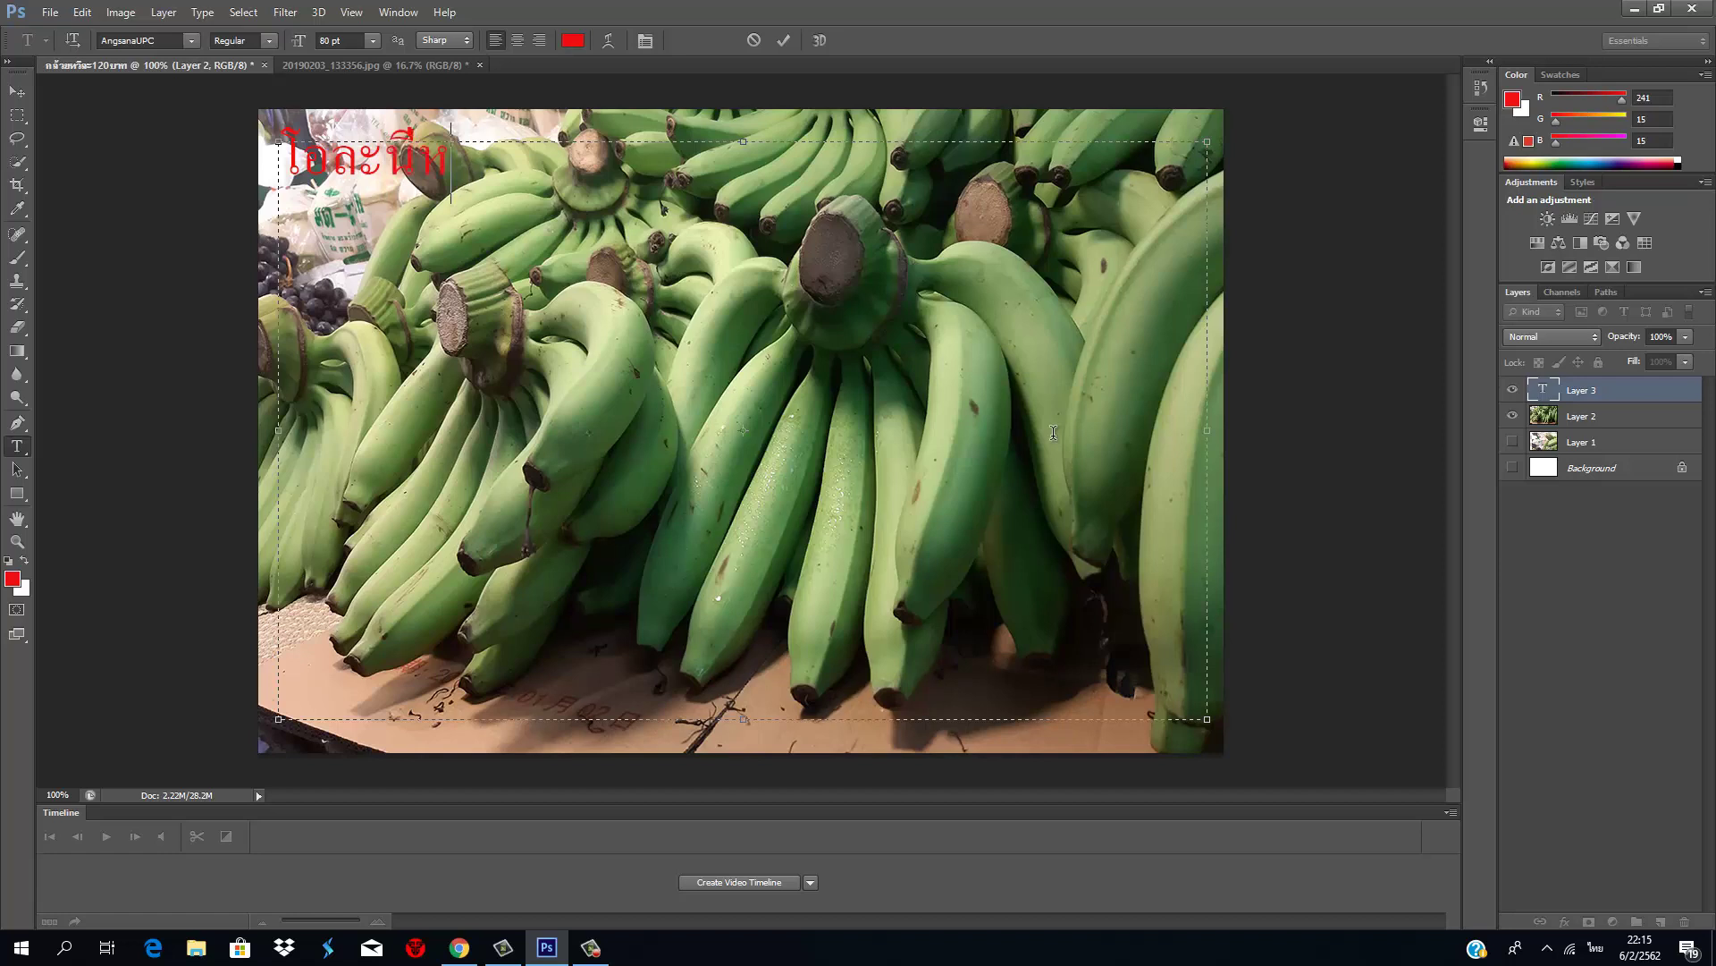
{"action": "type", "text": "มากกล้วย"}
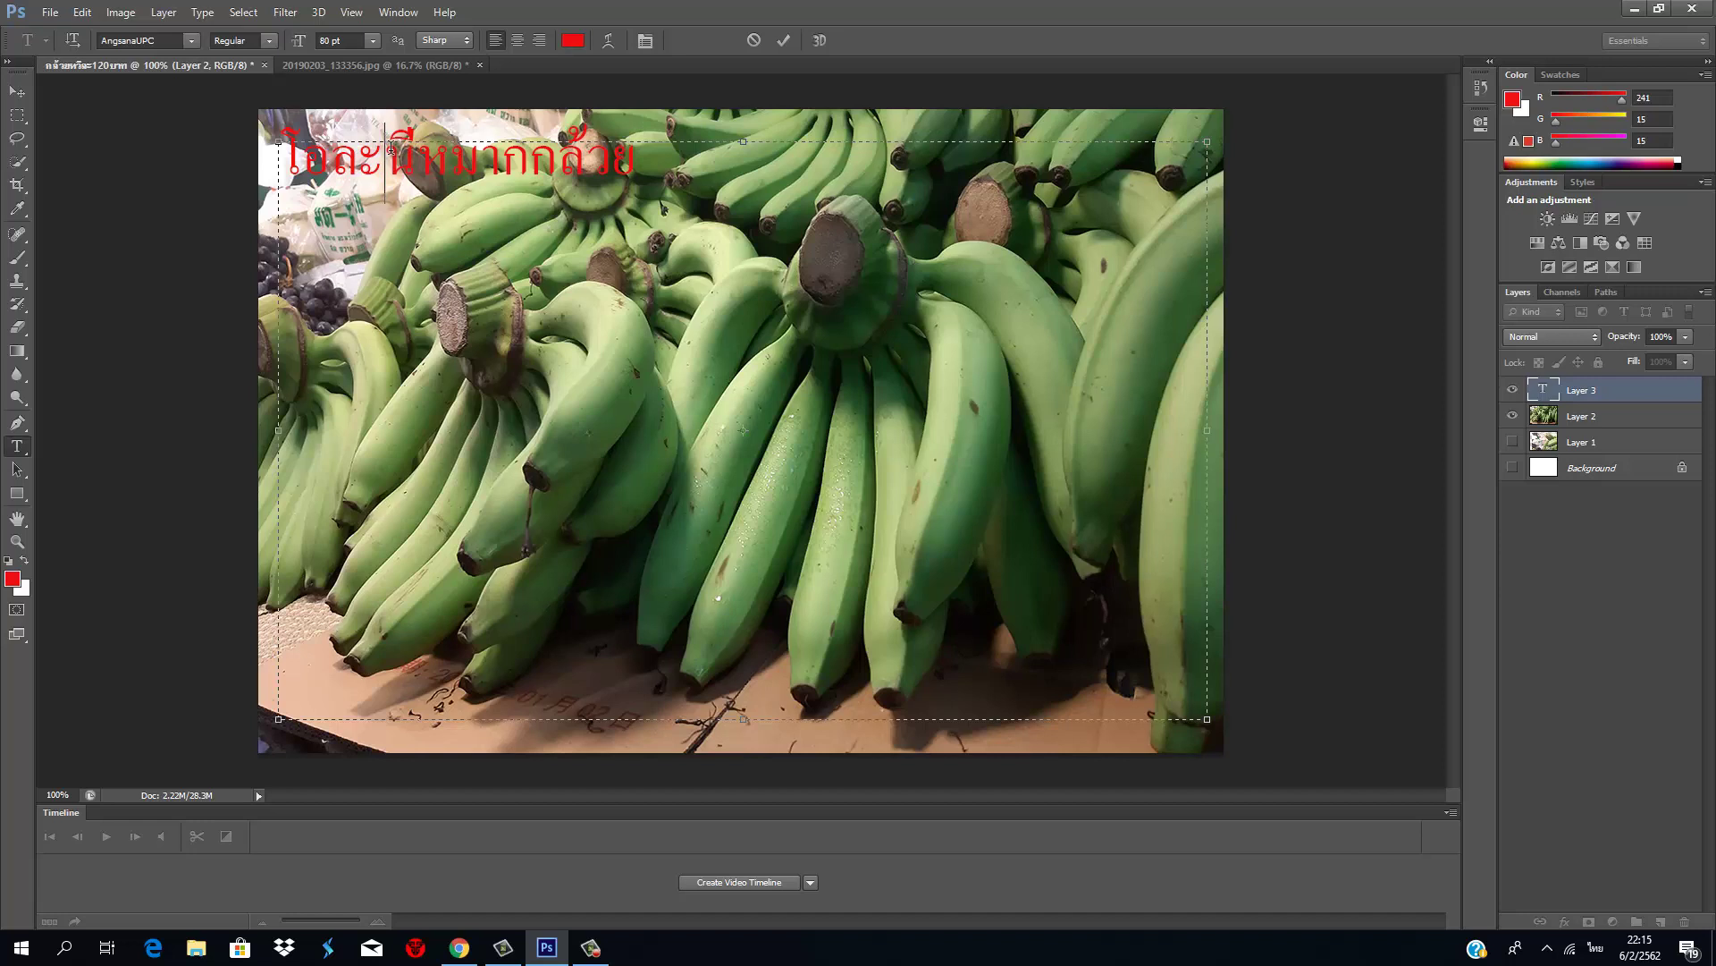
Step: Insert !!! after โอละ and break the text so that หมากกล้วย starts a second line
{"action": "type", "text": "+"}
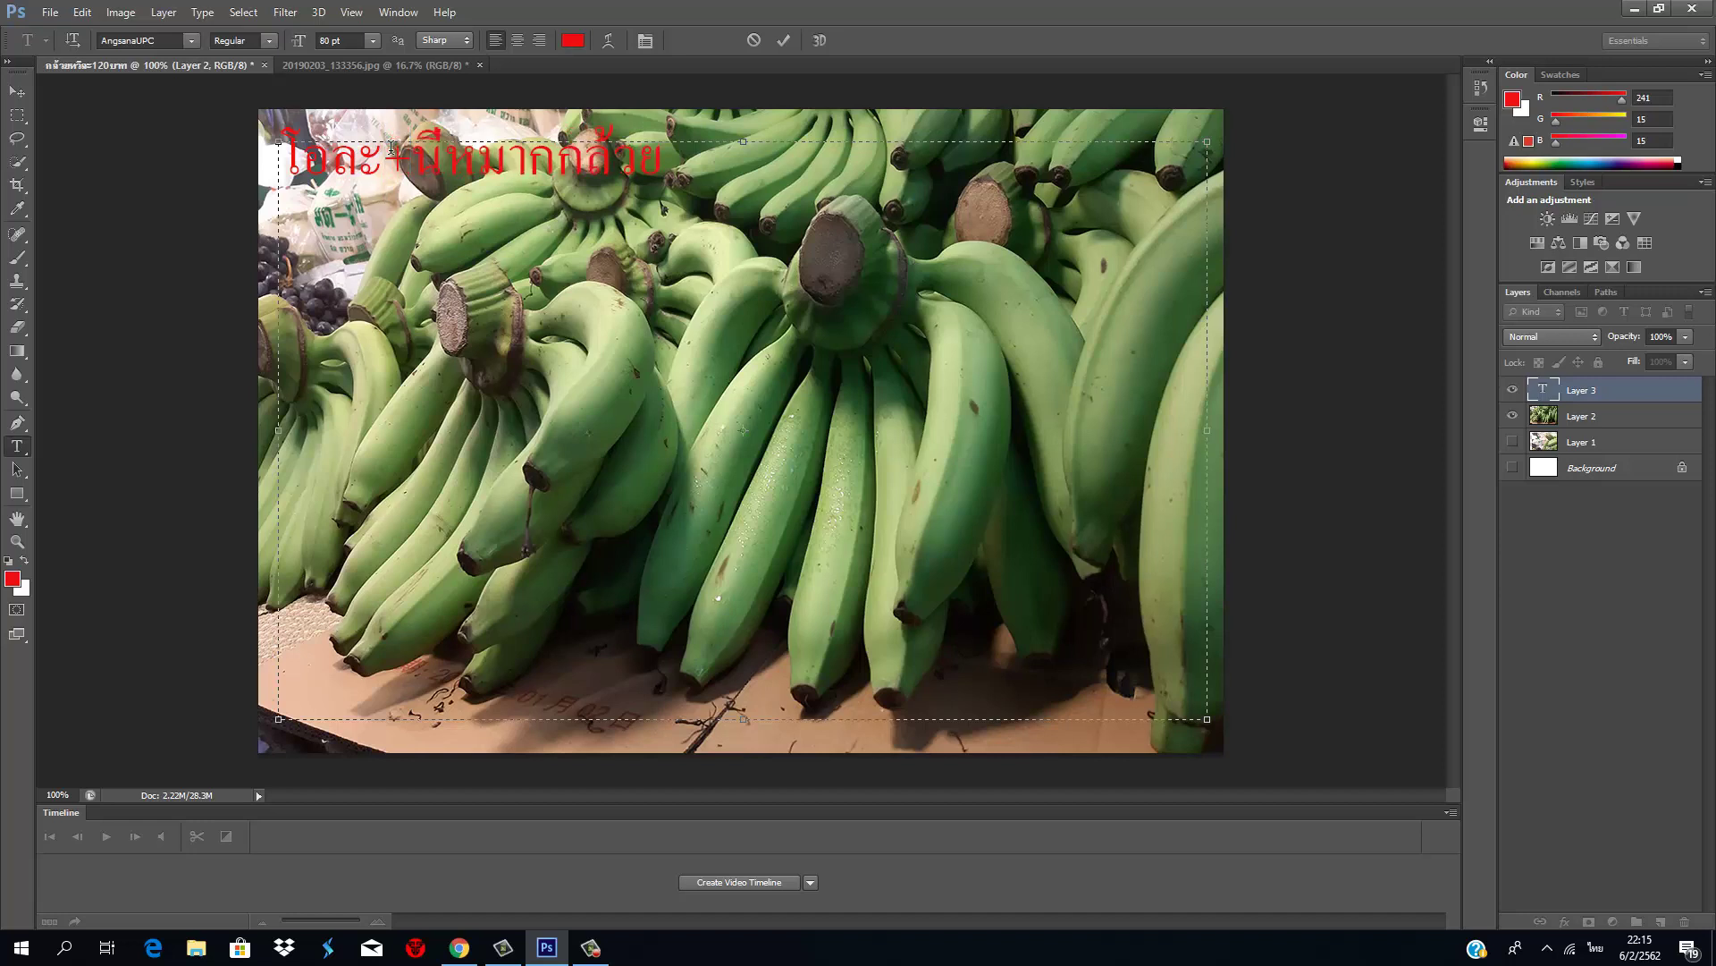
{"action": "key", "text": "BackSpace"}
{"action": "key", "text": "alt+shift"}
{"action": "type", "text": "!!!"}
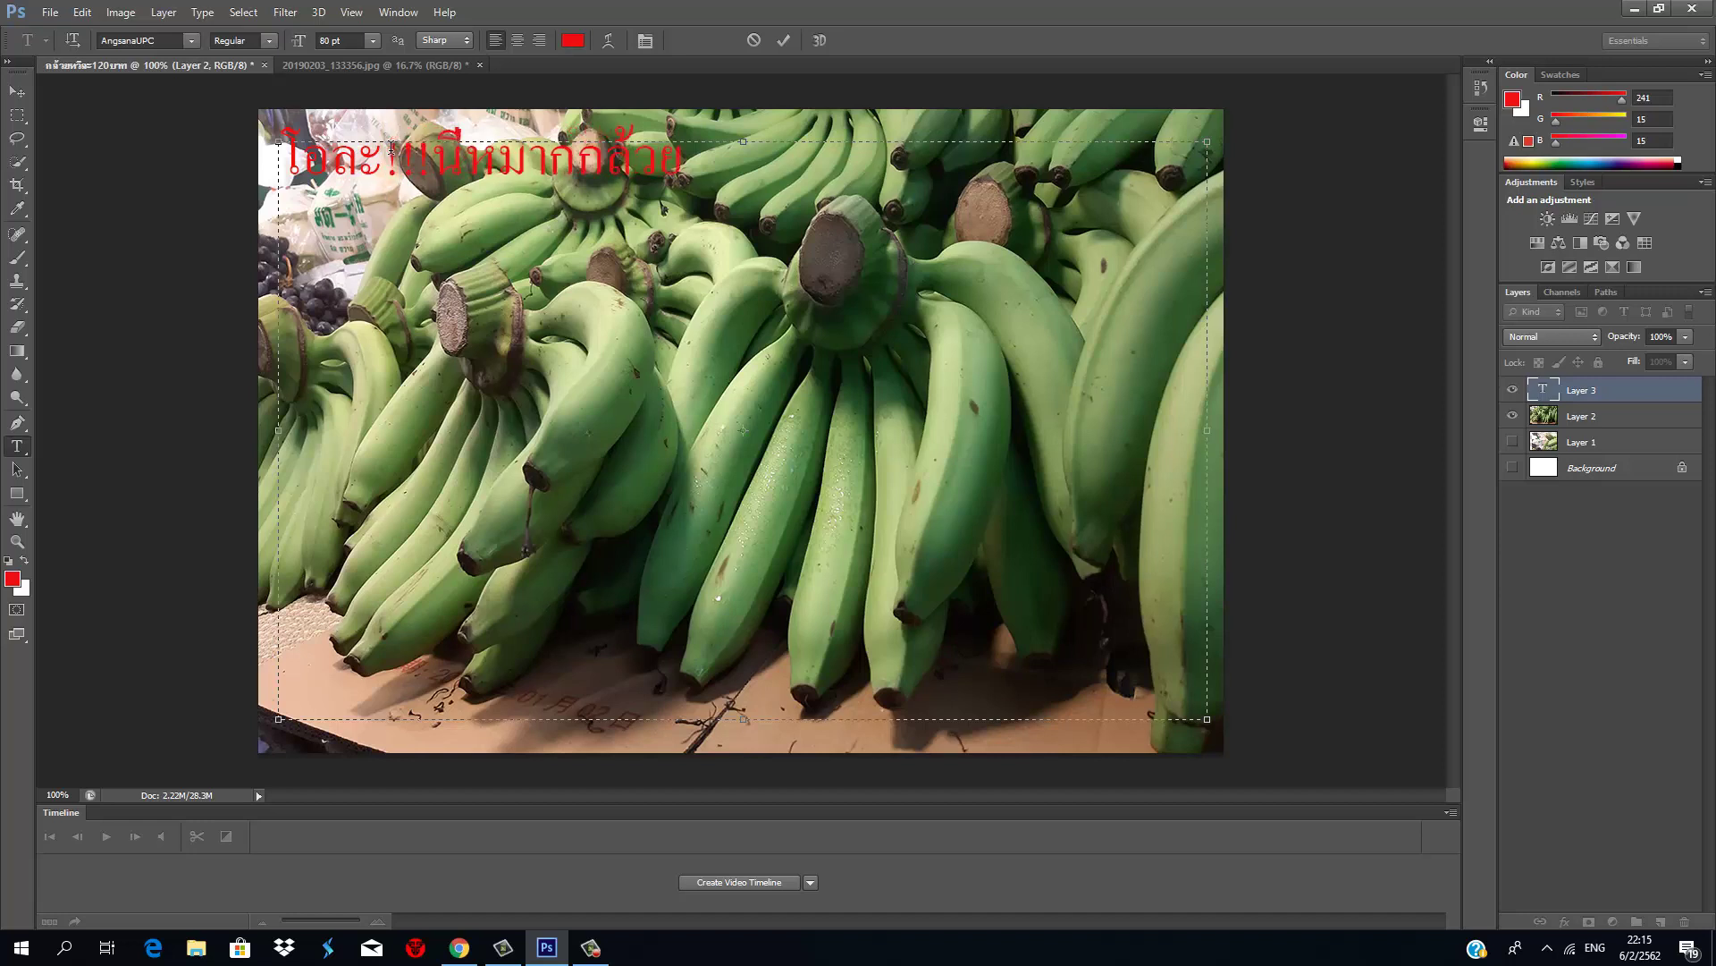
{"action": "left_click", "coordinate": [470, 159]}
{"action": "key", "text": "Return"}
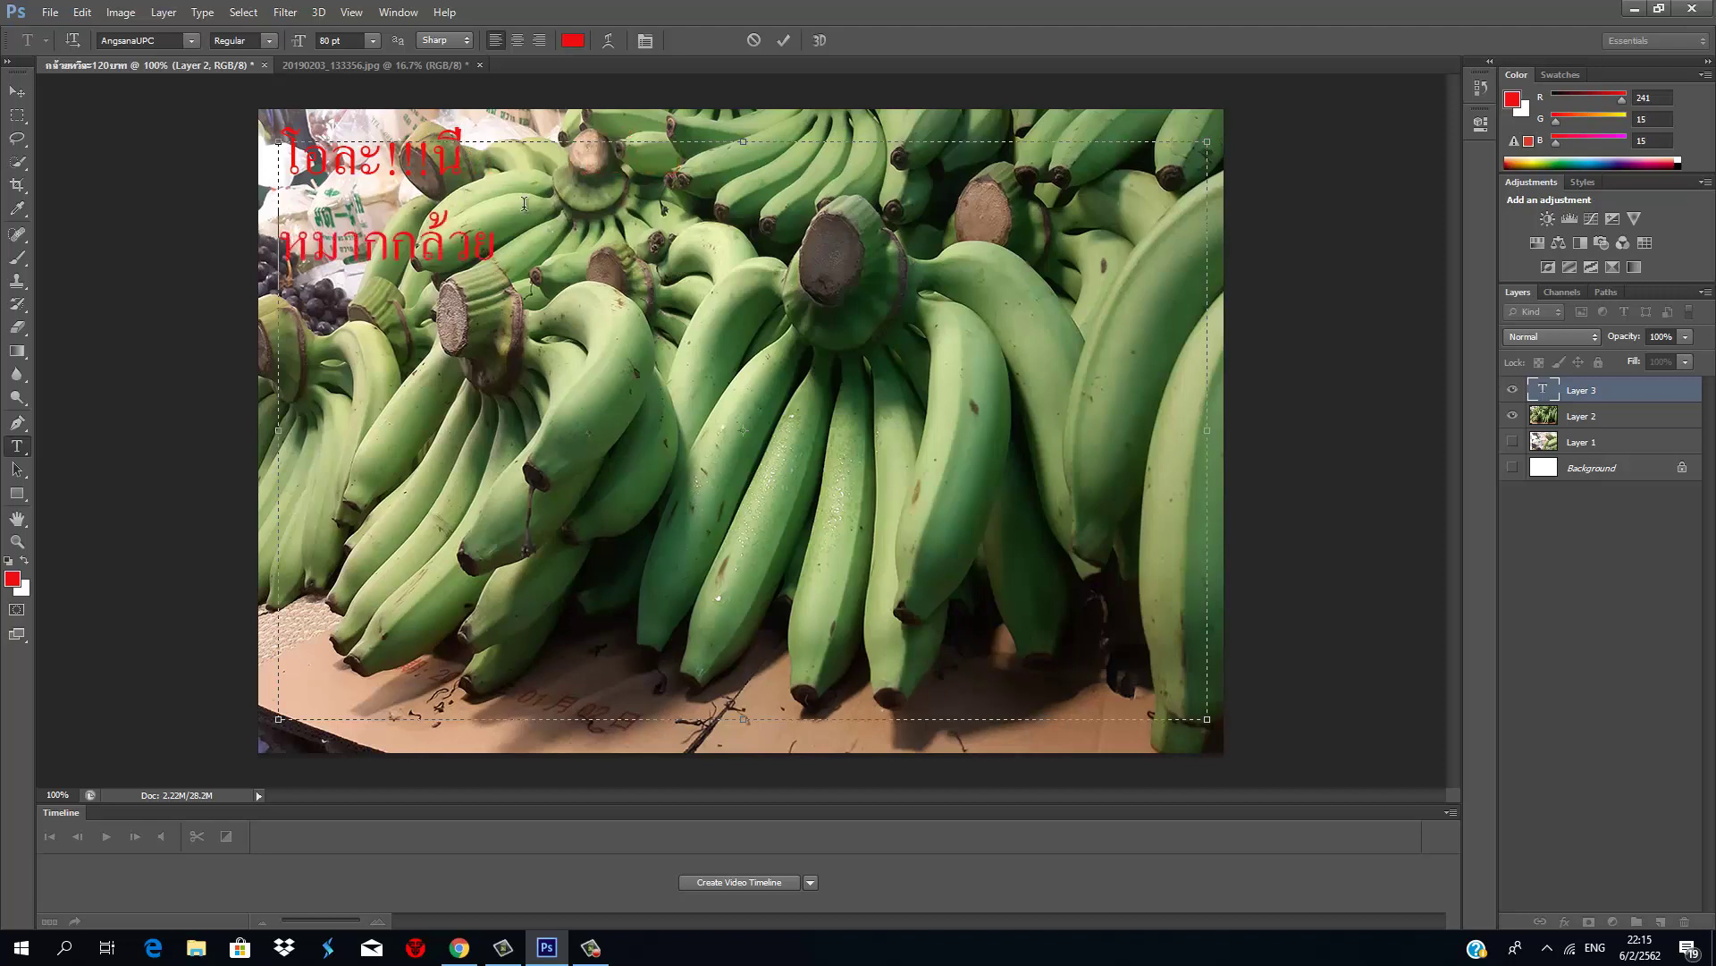
Step: Set both text lines to a size of 300 pt and move the text block down so it fits on the canvas
{"action": "left_click_drag", "start_coordinate": [527, 244], "coordinate": [150, 154]}
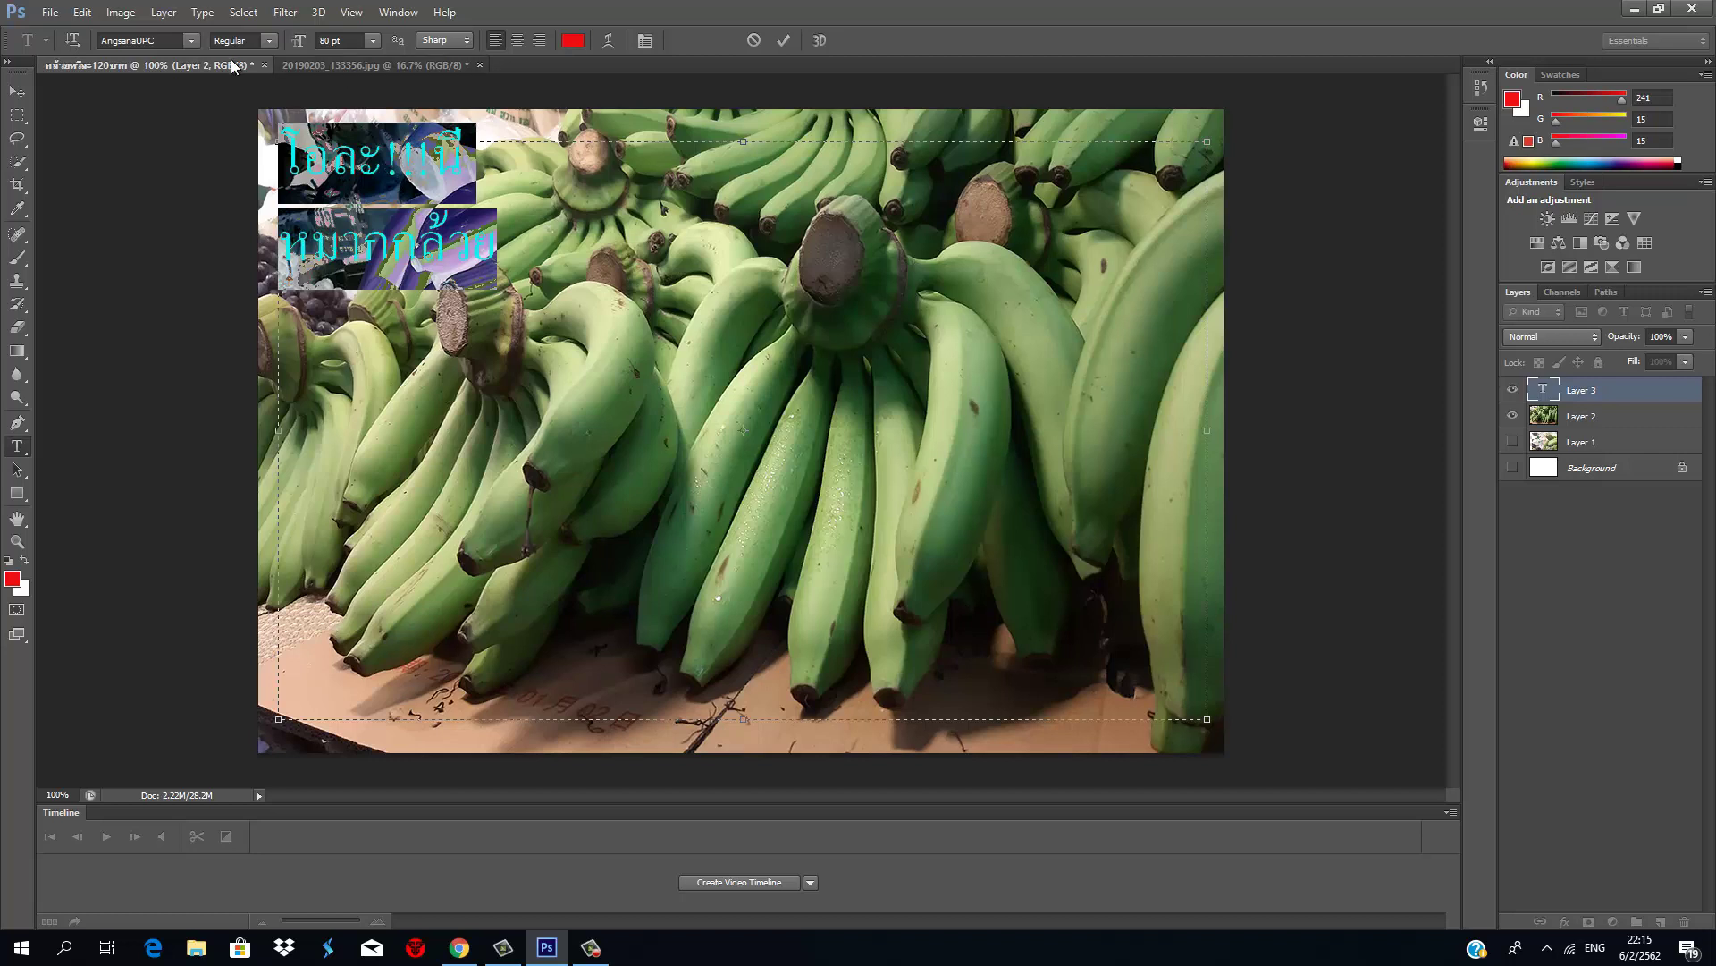
{"action": "left_click", "coordinate": [350, 37]}
{"action": "type", "text": "200"}
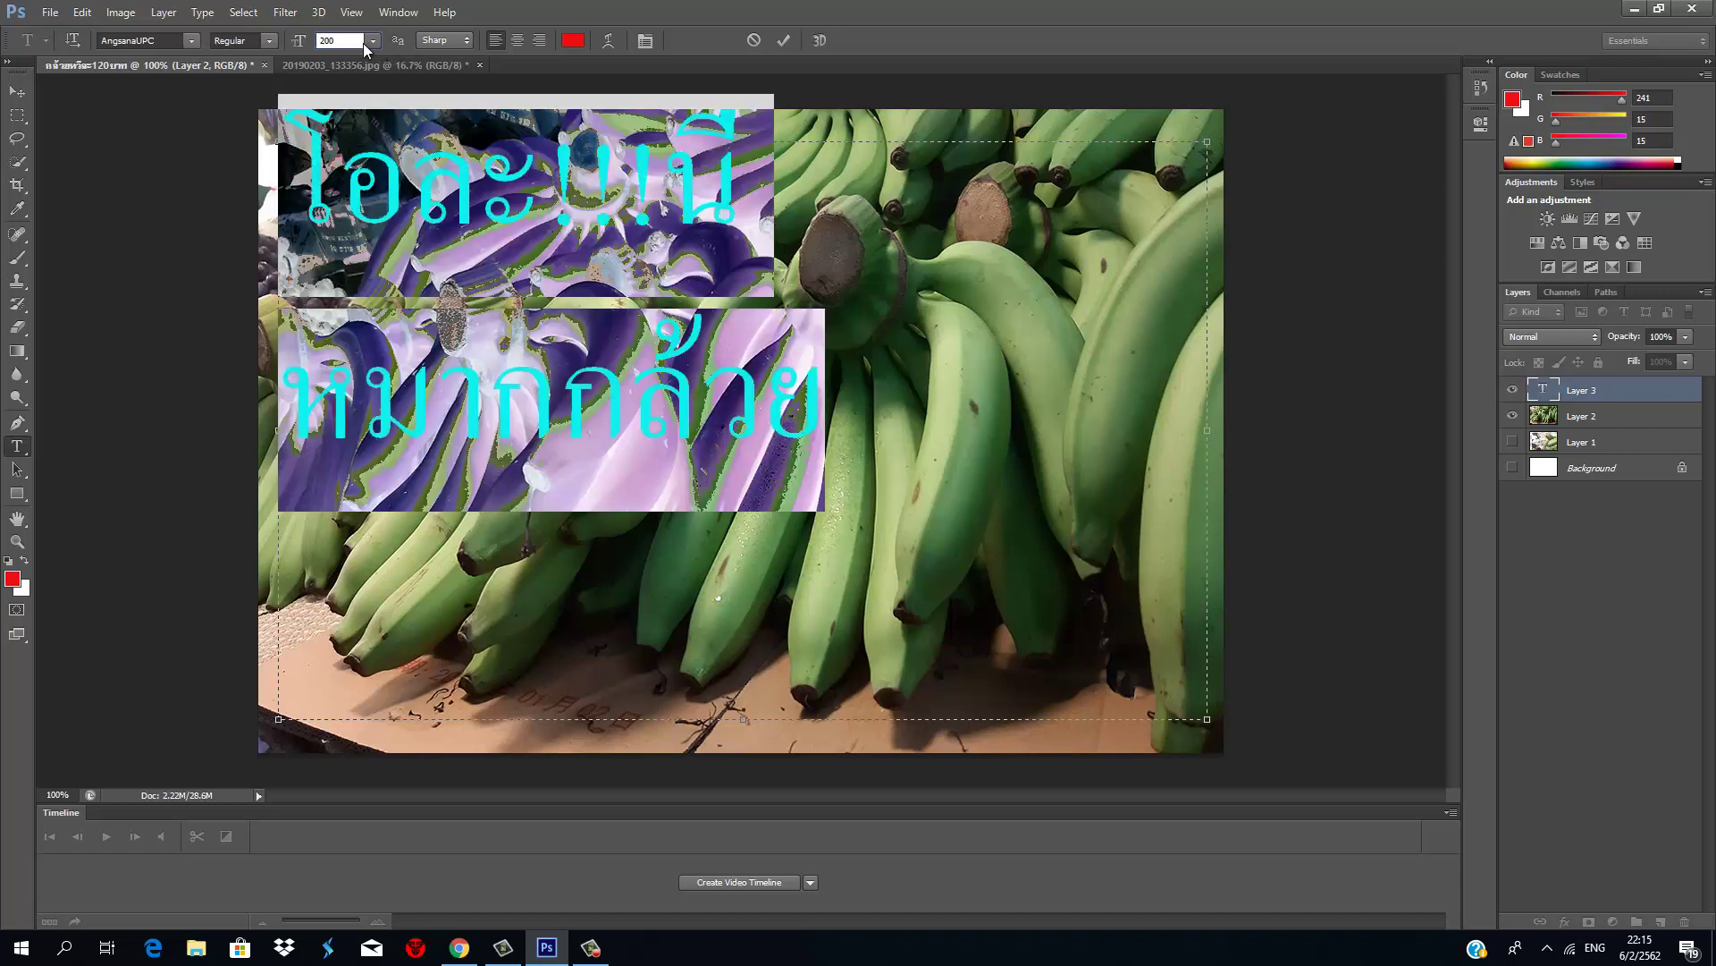
{"action": "key", "text": "Return"}
{"action": "type", "text": "300"}
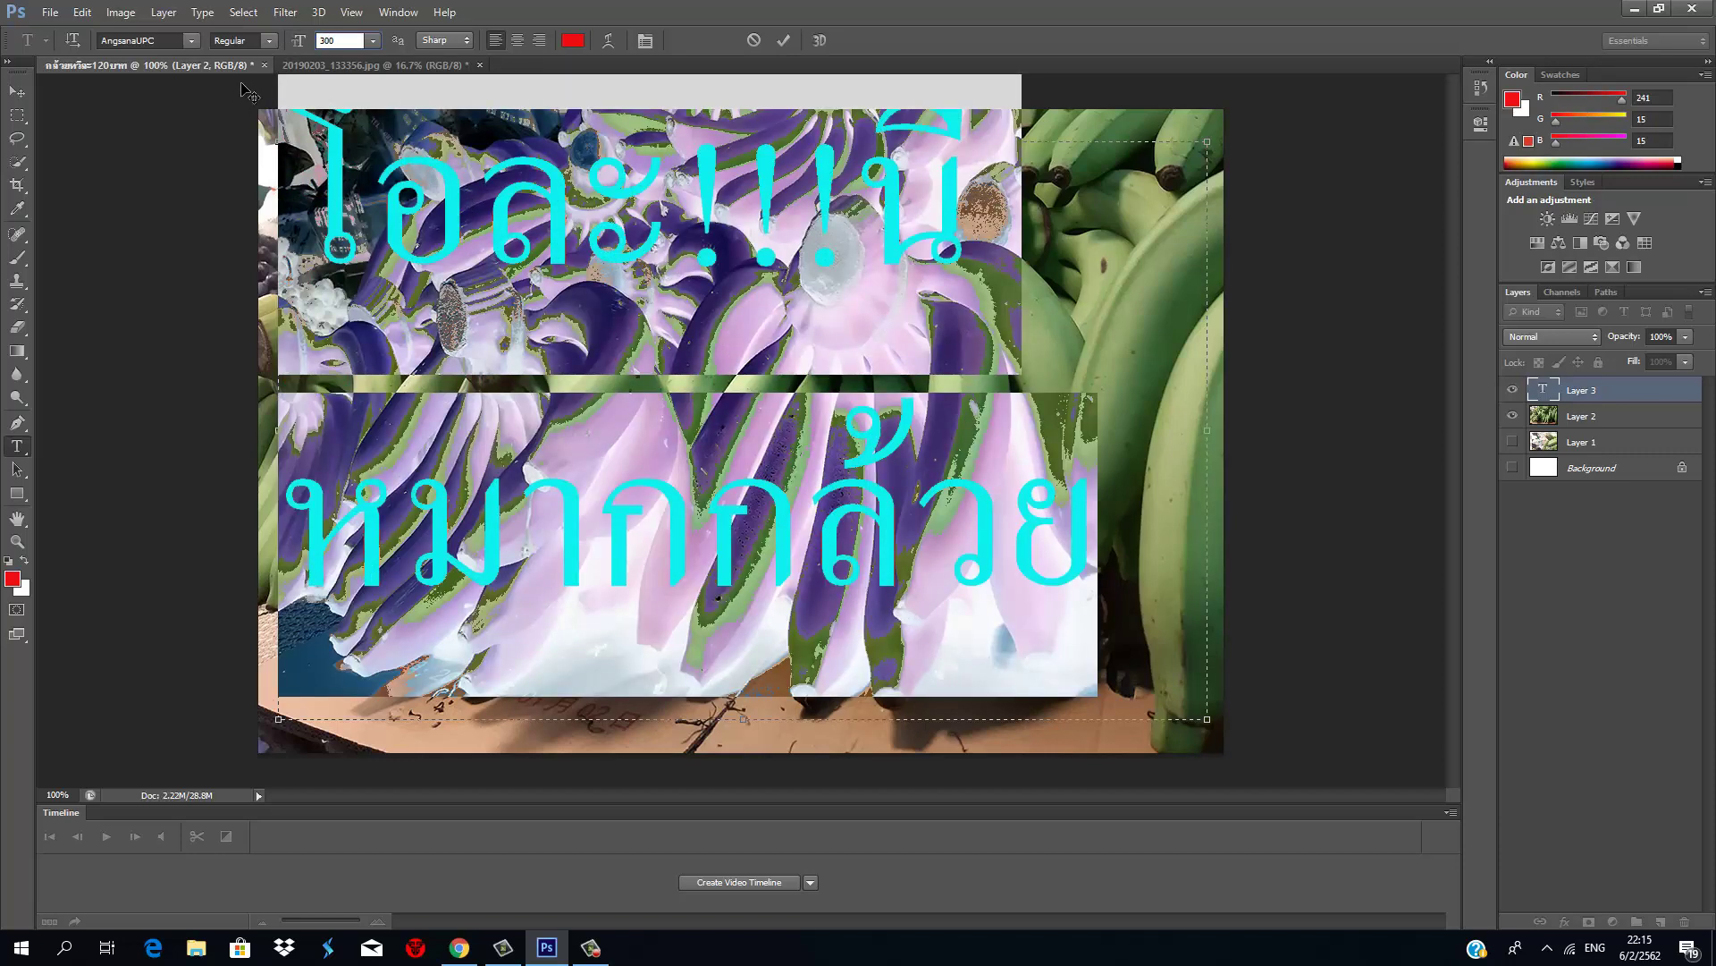
{"action": "left_click_drag", "start_coordinate": [248, 93], "coordinate": [269, 153]}
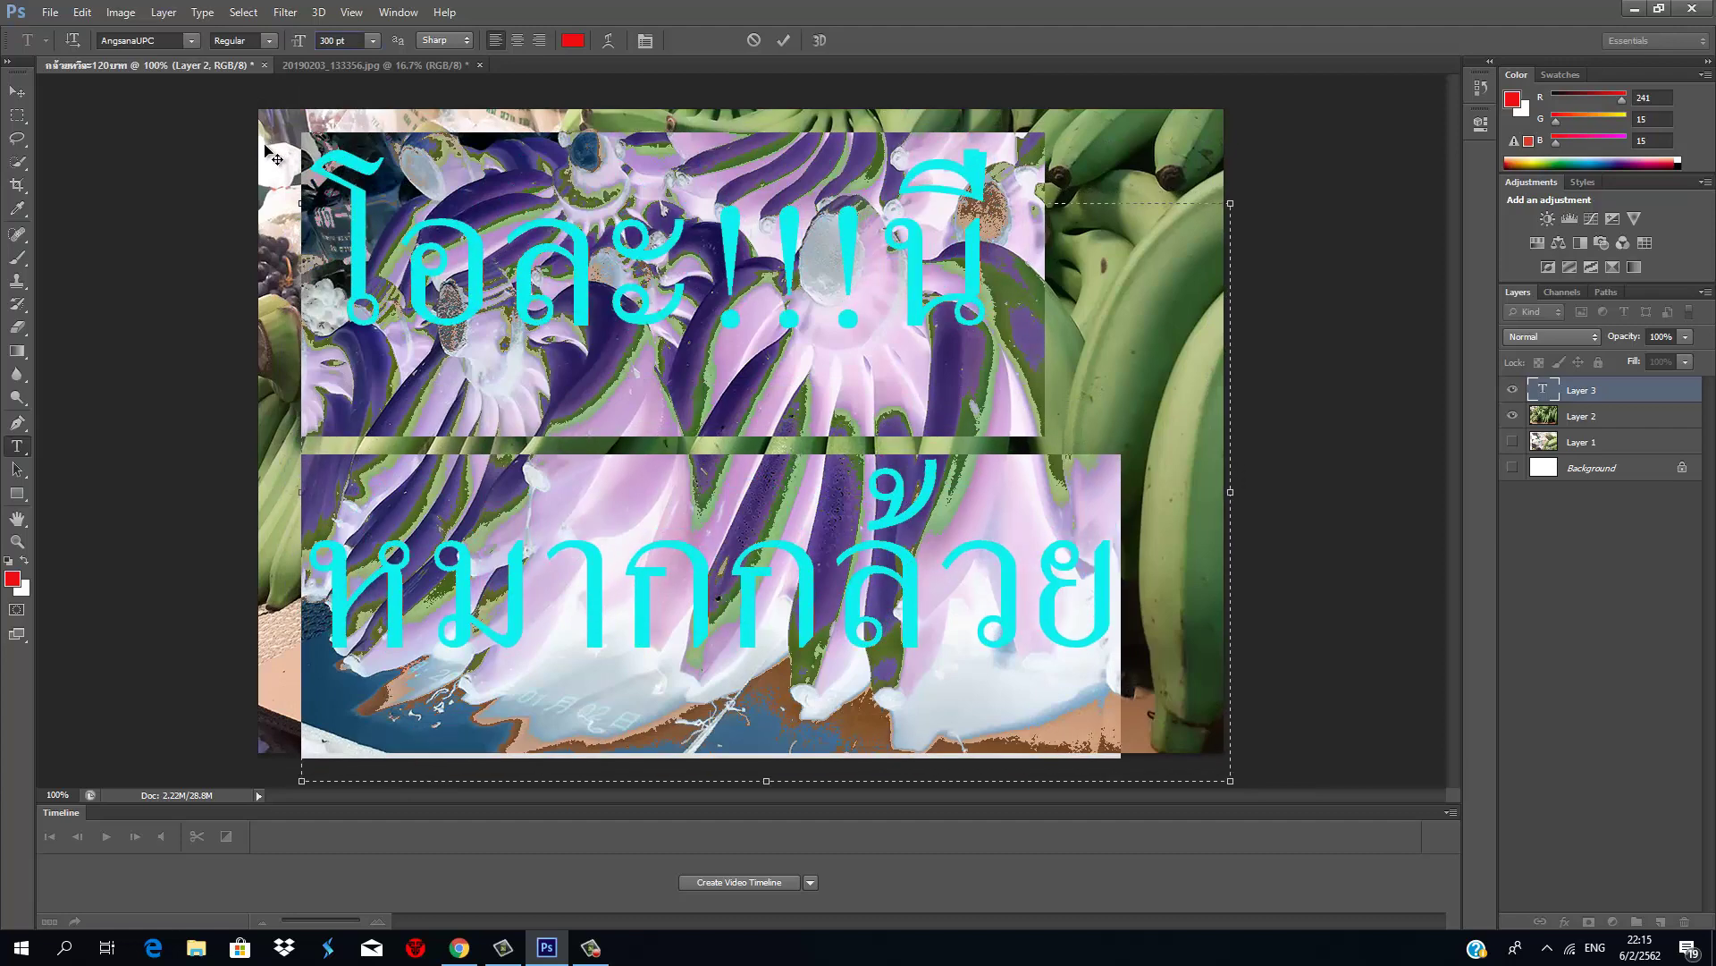
{"action": "left_click", "coordinate": [915, 412]}
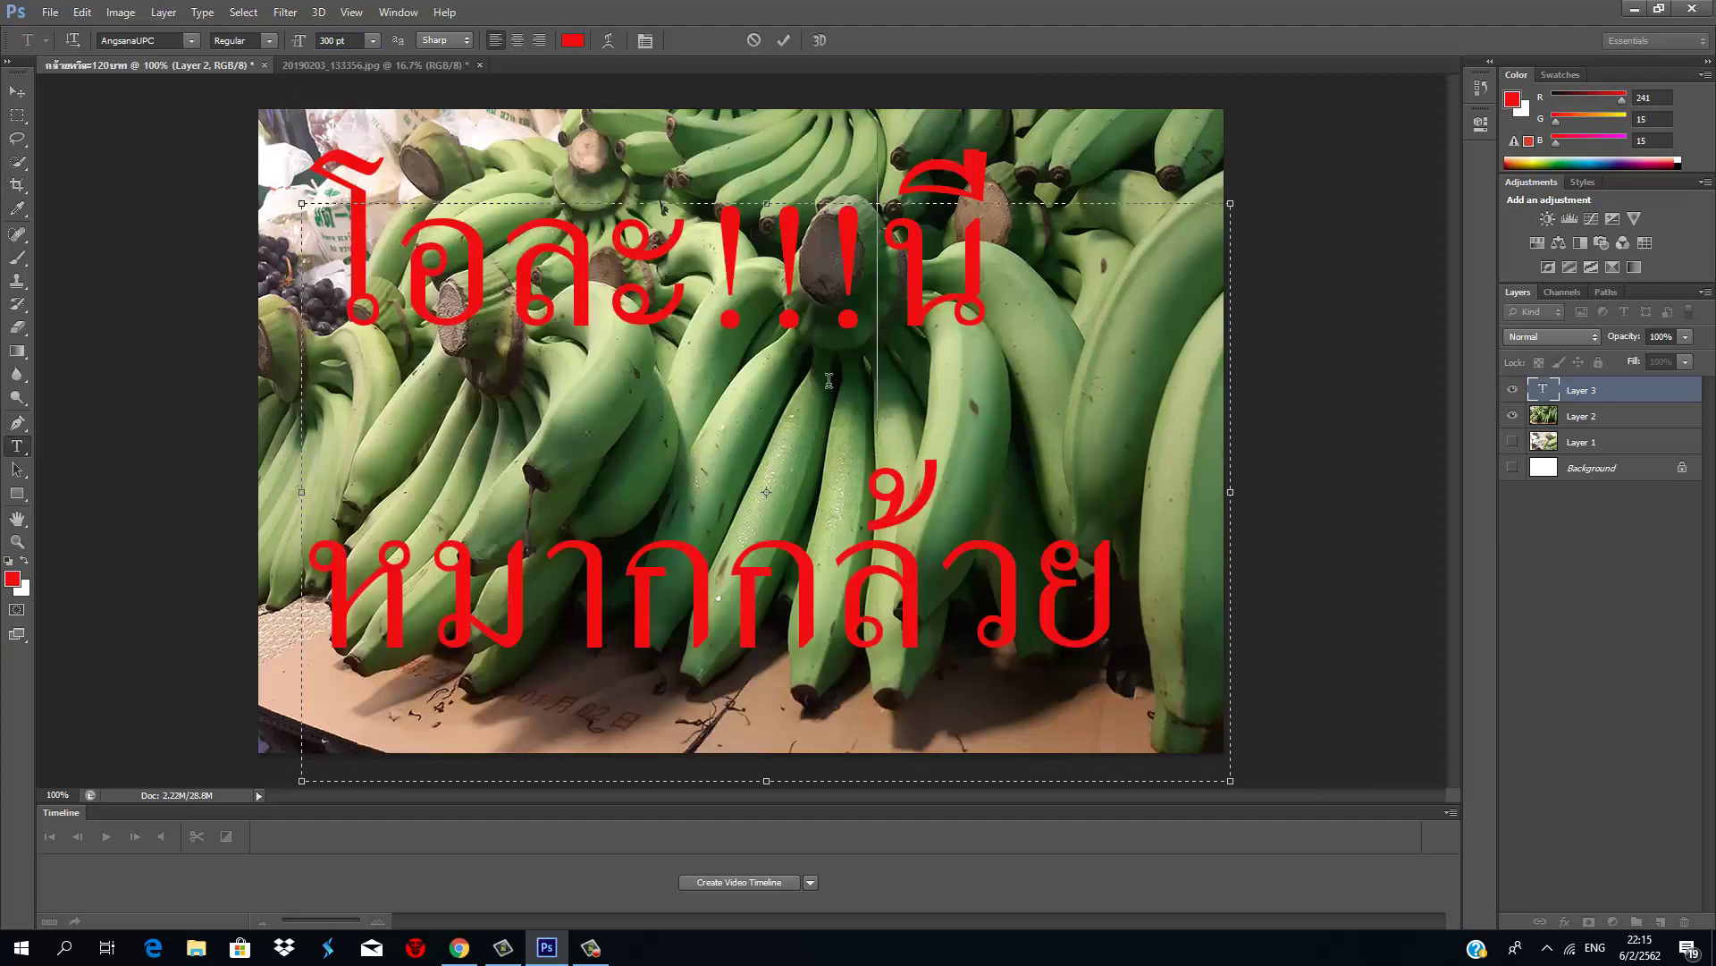
Step: Change the font of both text lines to JasmineUPC and shift the text block slightly up and to the left
{"action": "left_click", "coordinate": [1128, 590]}
{"action": "key", "text": "ctrl+a"}
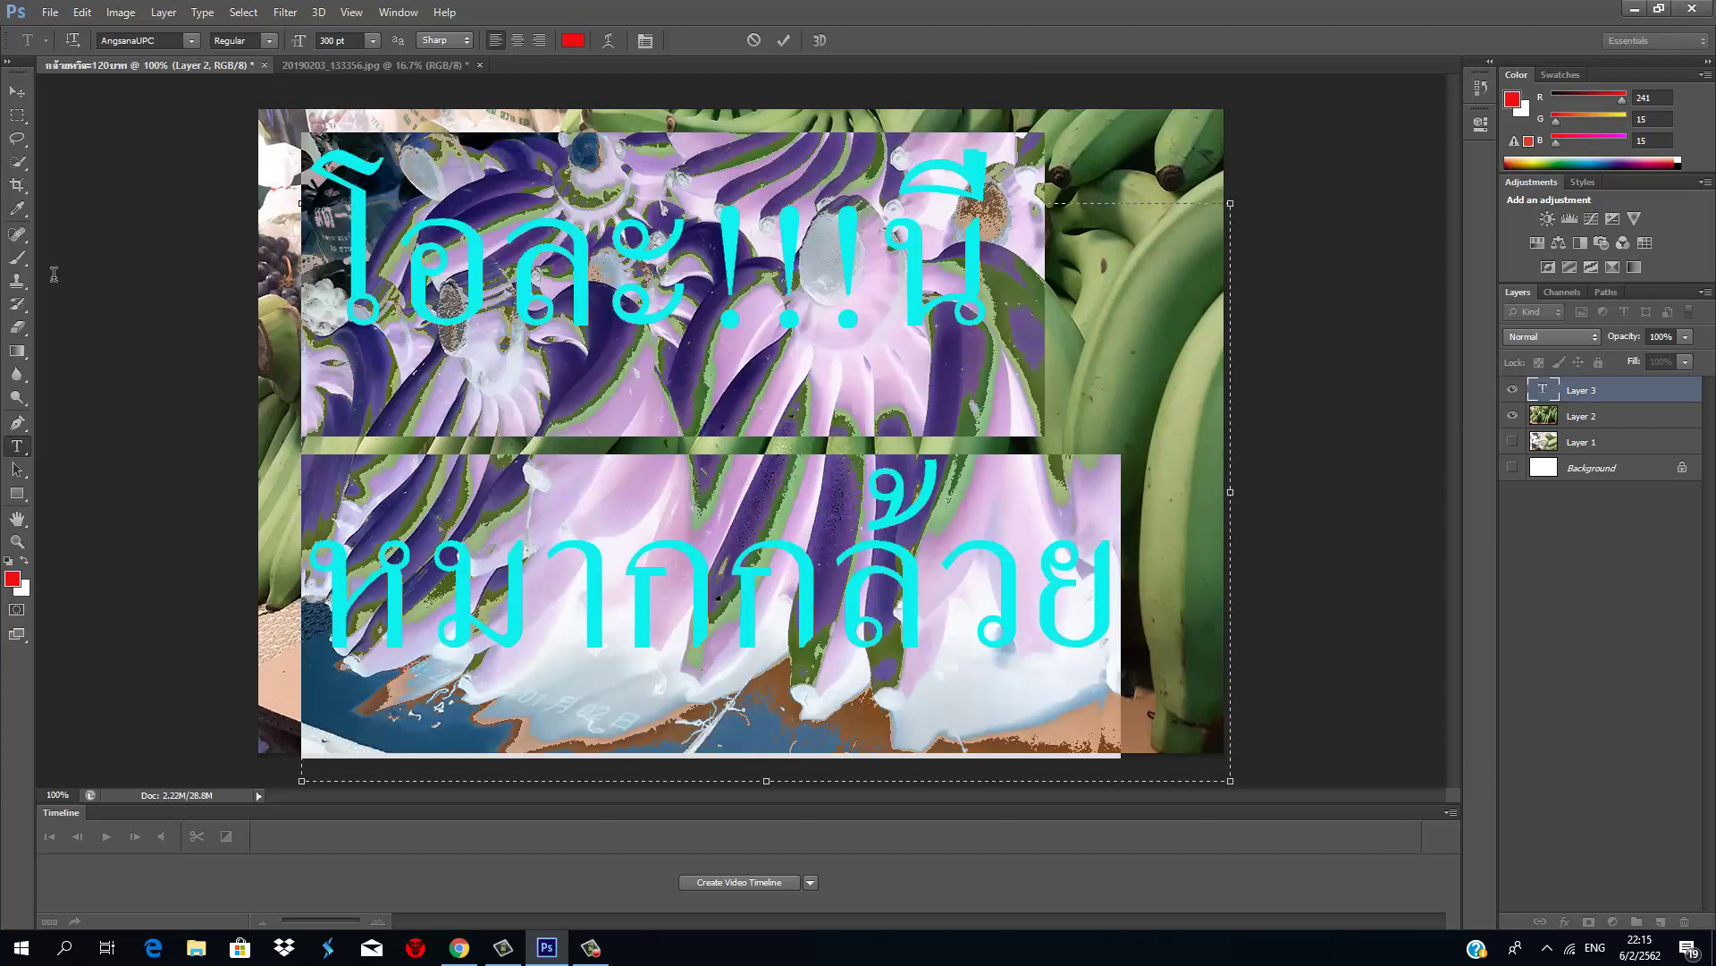
{"action": "left_click", "coordinate": [193, 41]}
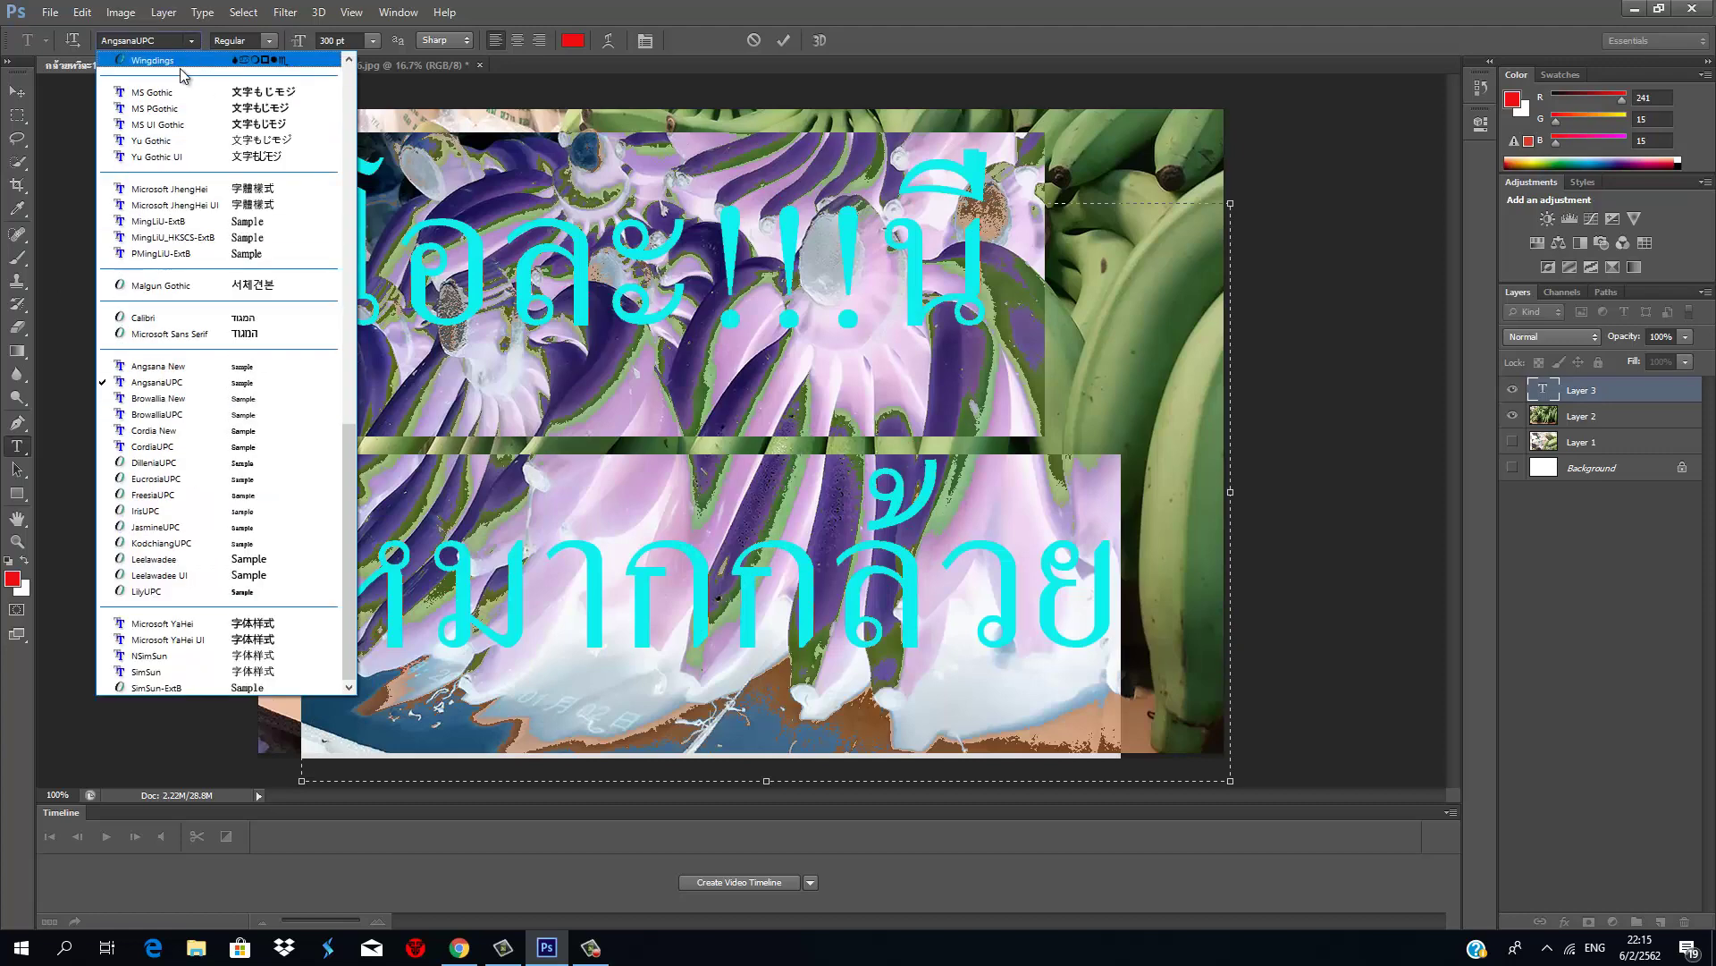
{"action": "scroll", "coordinate": [226, 235], "scroll_direction": "down", "scroll_amount": 10}
{"action": "scroll", "coordinate": [226, 235], "scroll_direction": "up", "scroll_amount": 10}
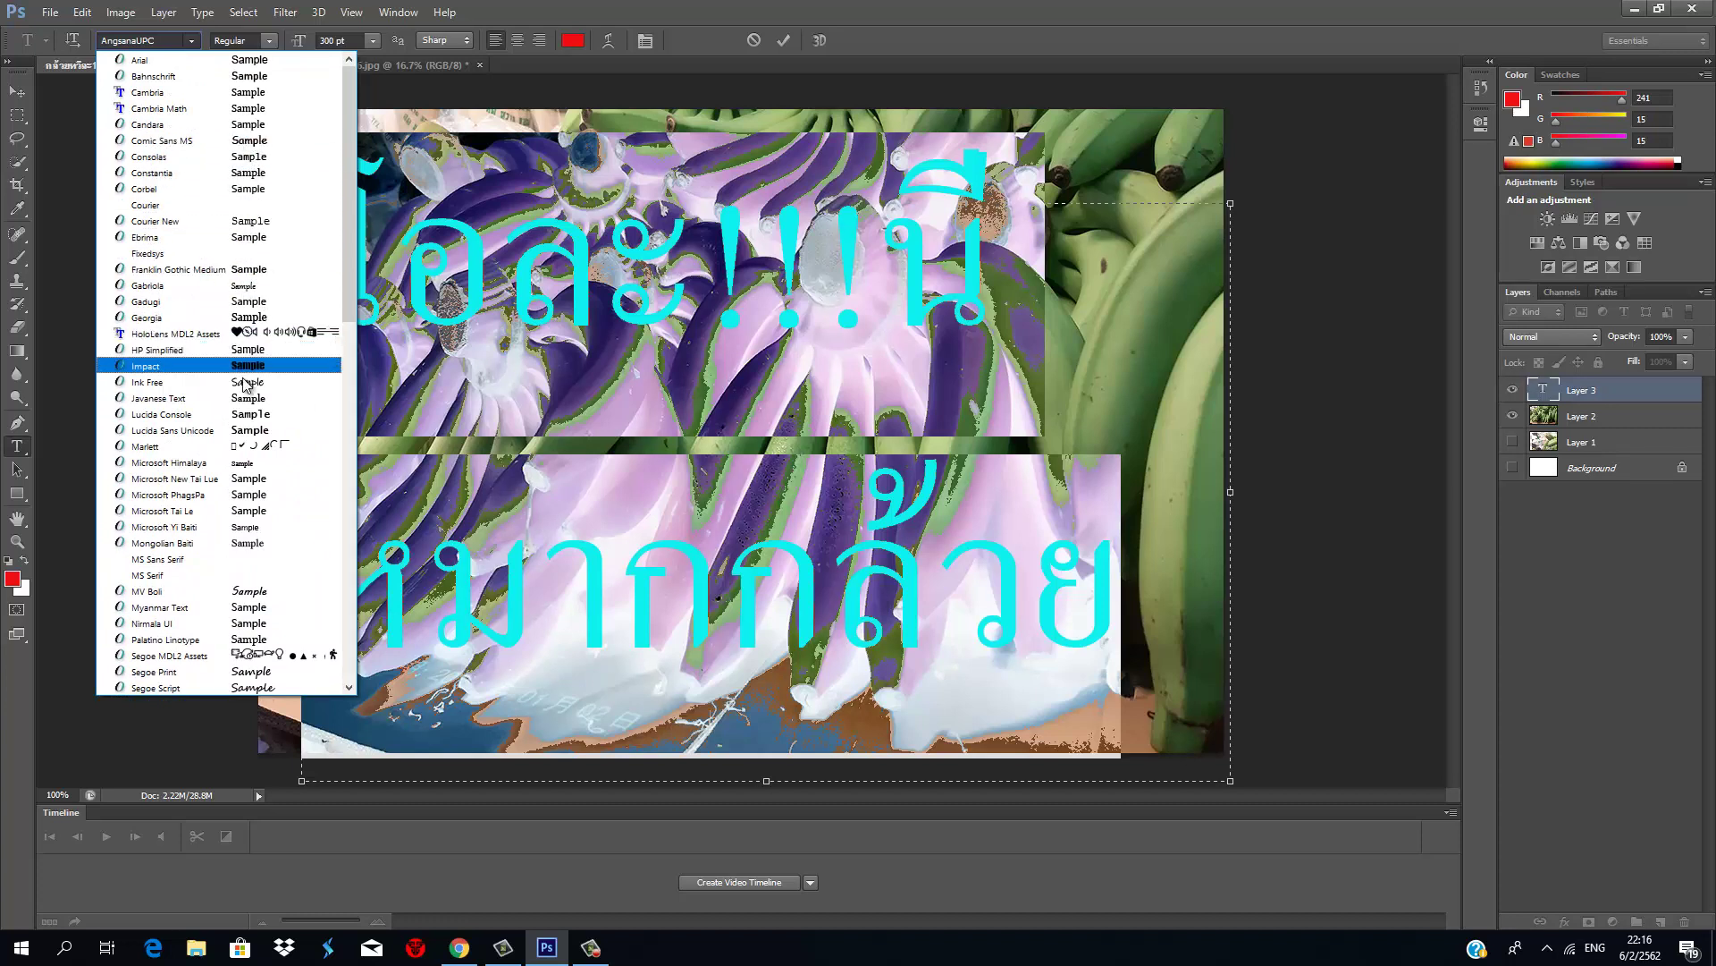
{"action": "scroll", "coordinate": [249, 421], "scroll_direction": "down", "scroll_amount": 4}
{"action": "scroll", "coordinate": [250, 428], "scroll_direction": "down", "scroll_amount": 6}
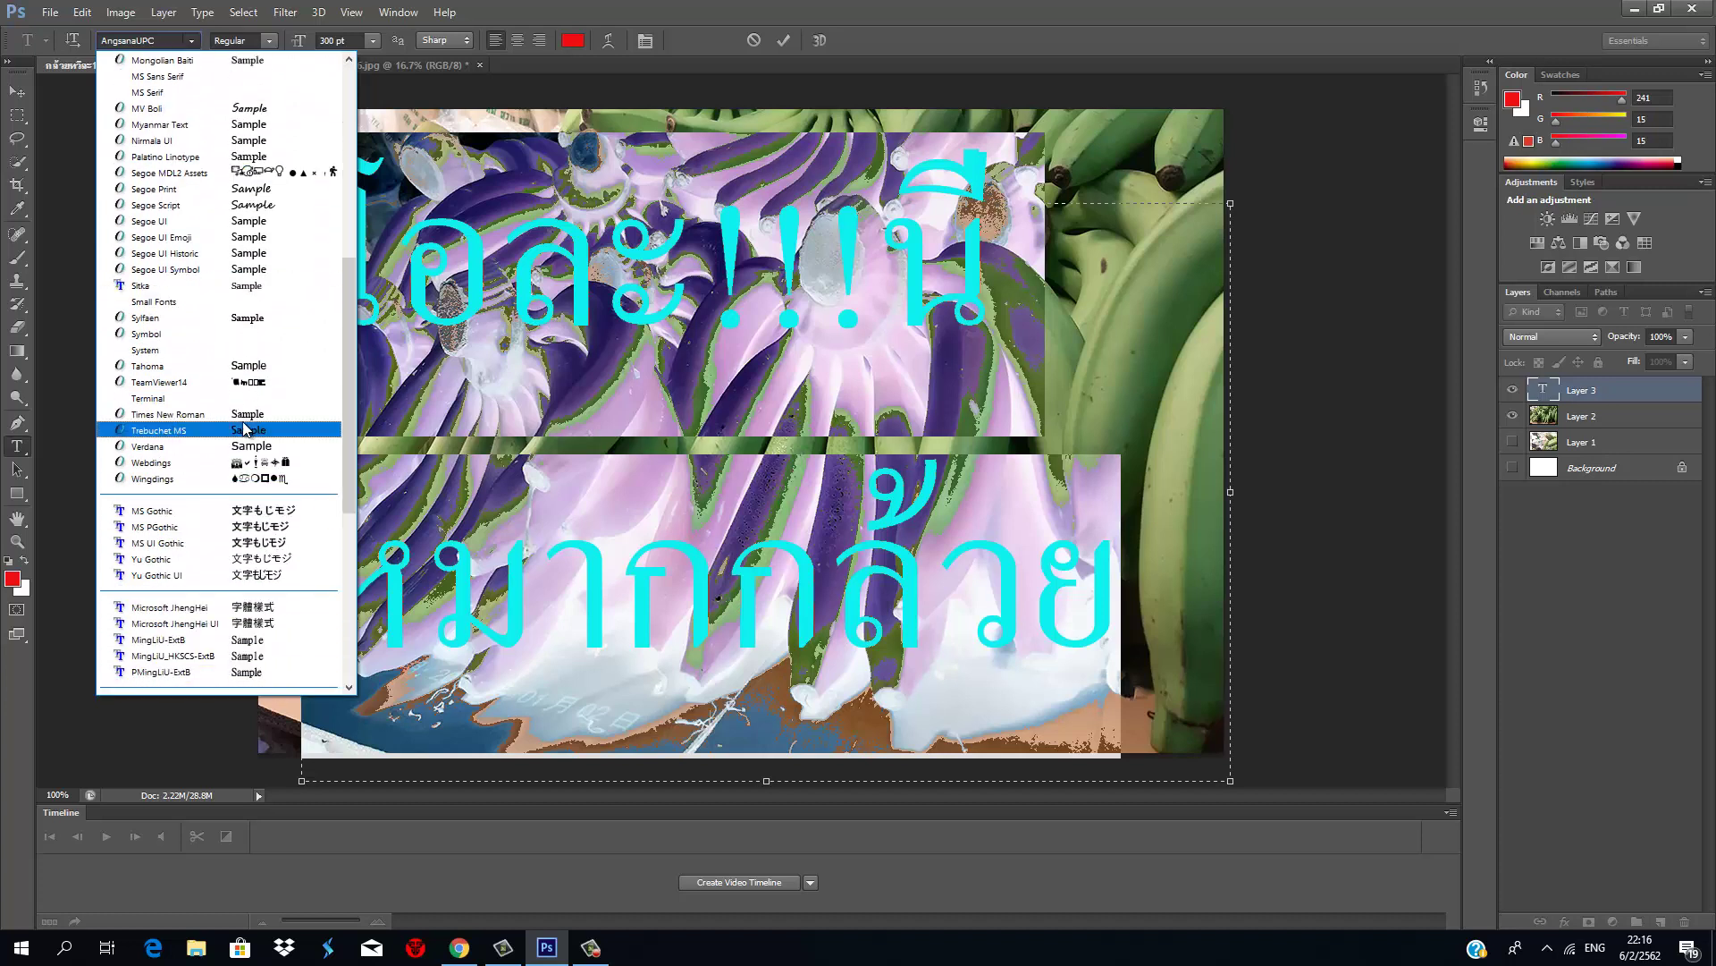
{"action": "scroll", "coordinate": [172, 563], "scroll_direction": "down", "scroll_amount": 5}
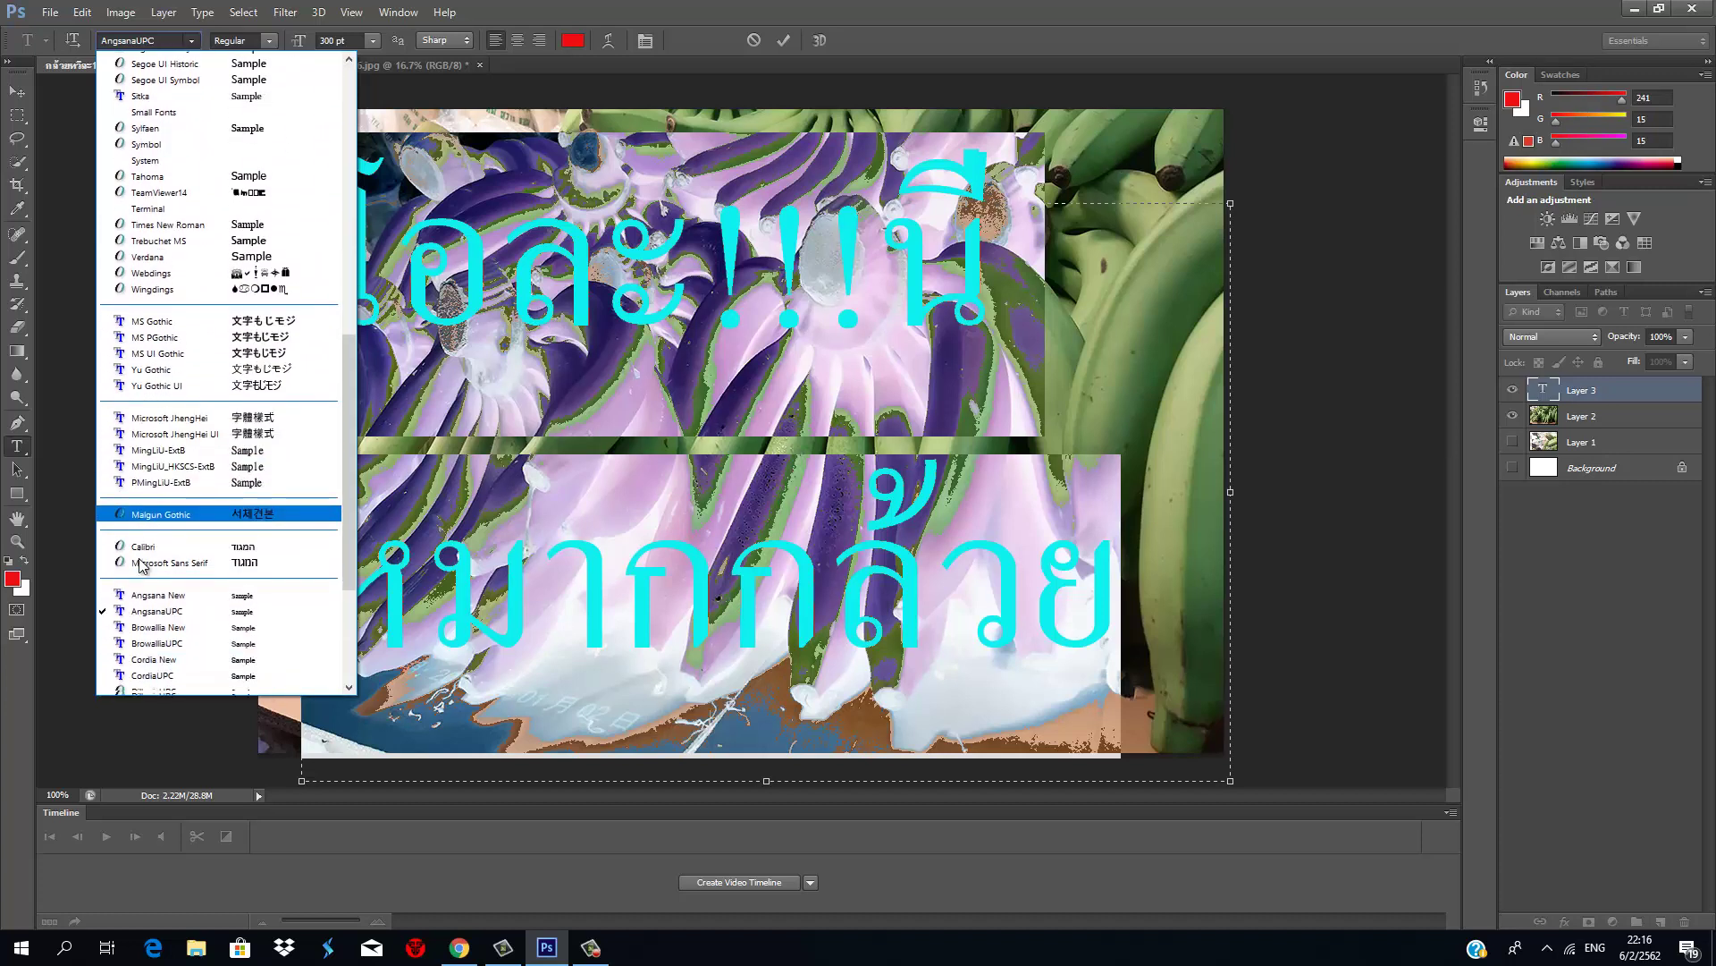
{"action": "scroll", "coordinate": [174, 585], "scroll_direction": "down", "scroll_amount": 3}
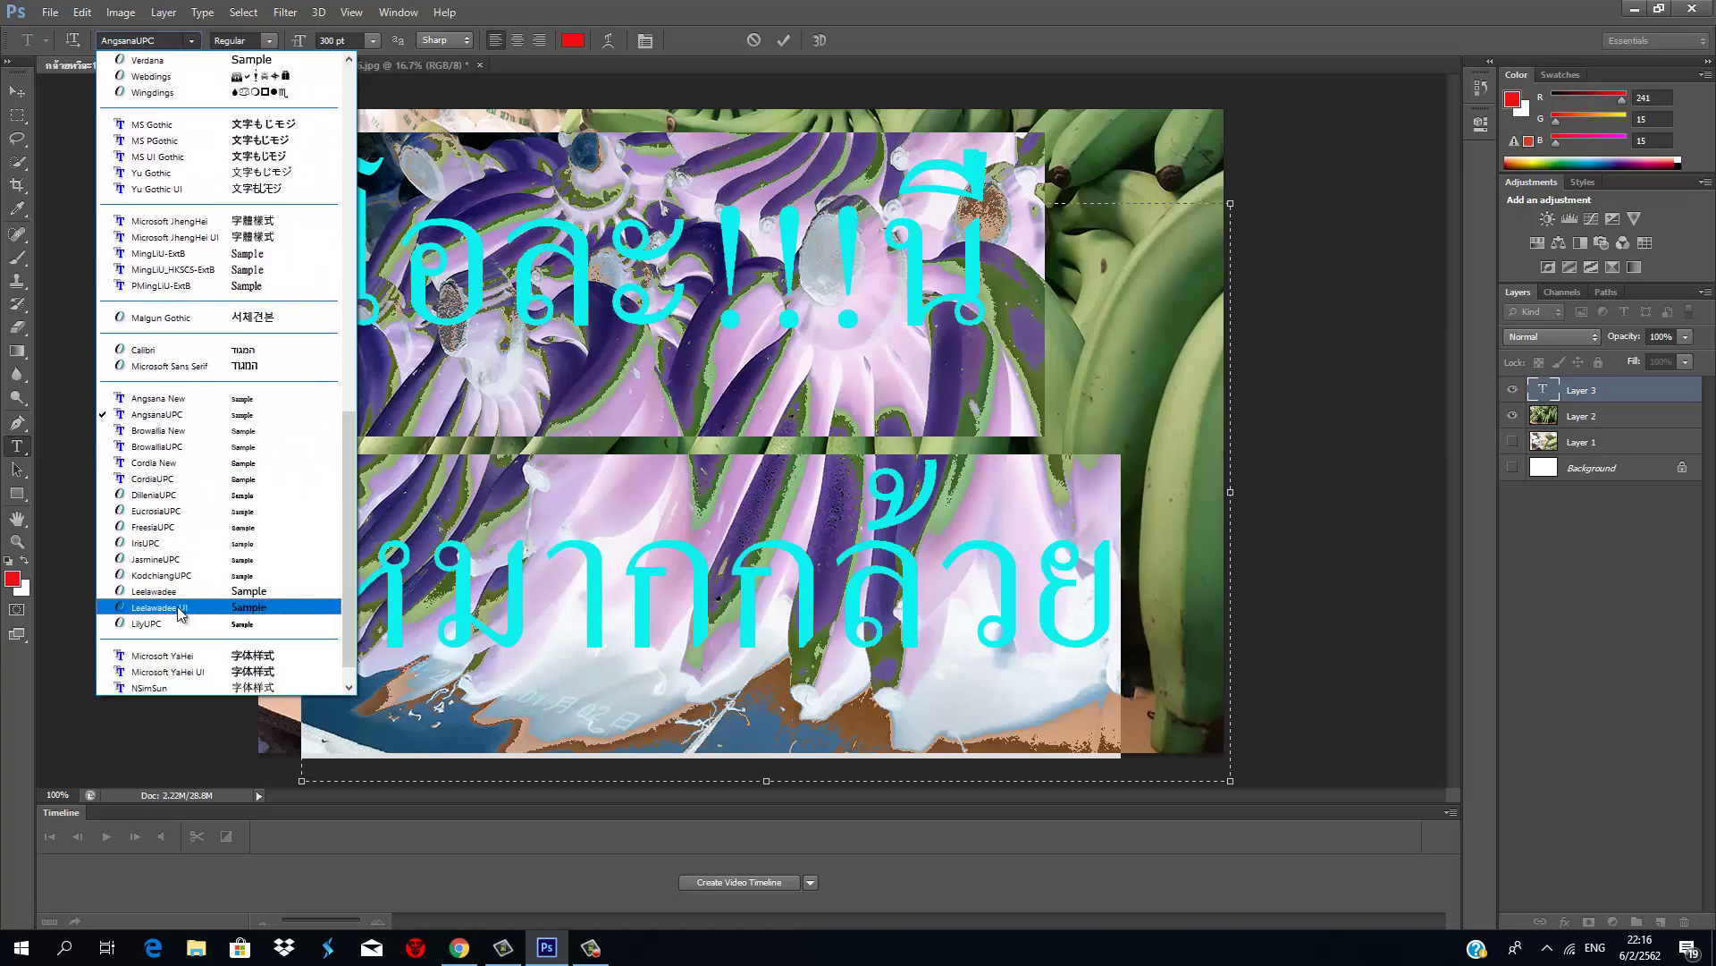
{"action": "left_click", "coordinate": [186, 560]}
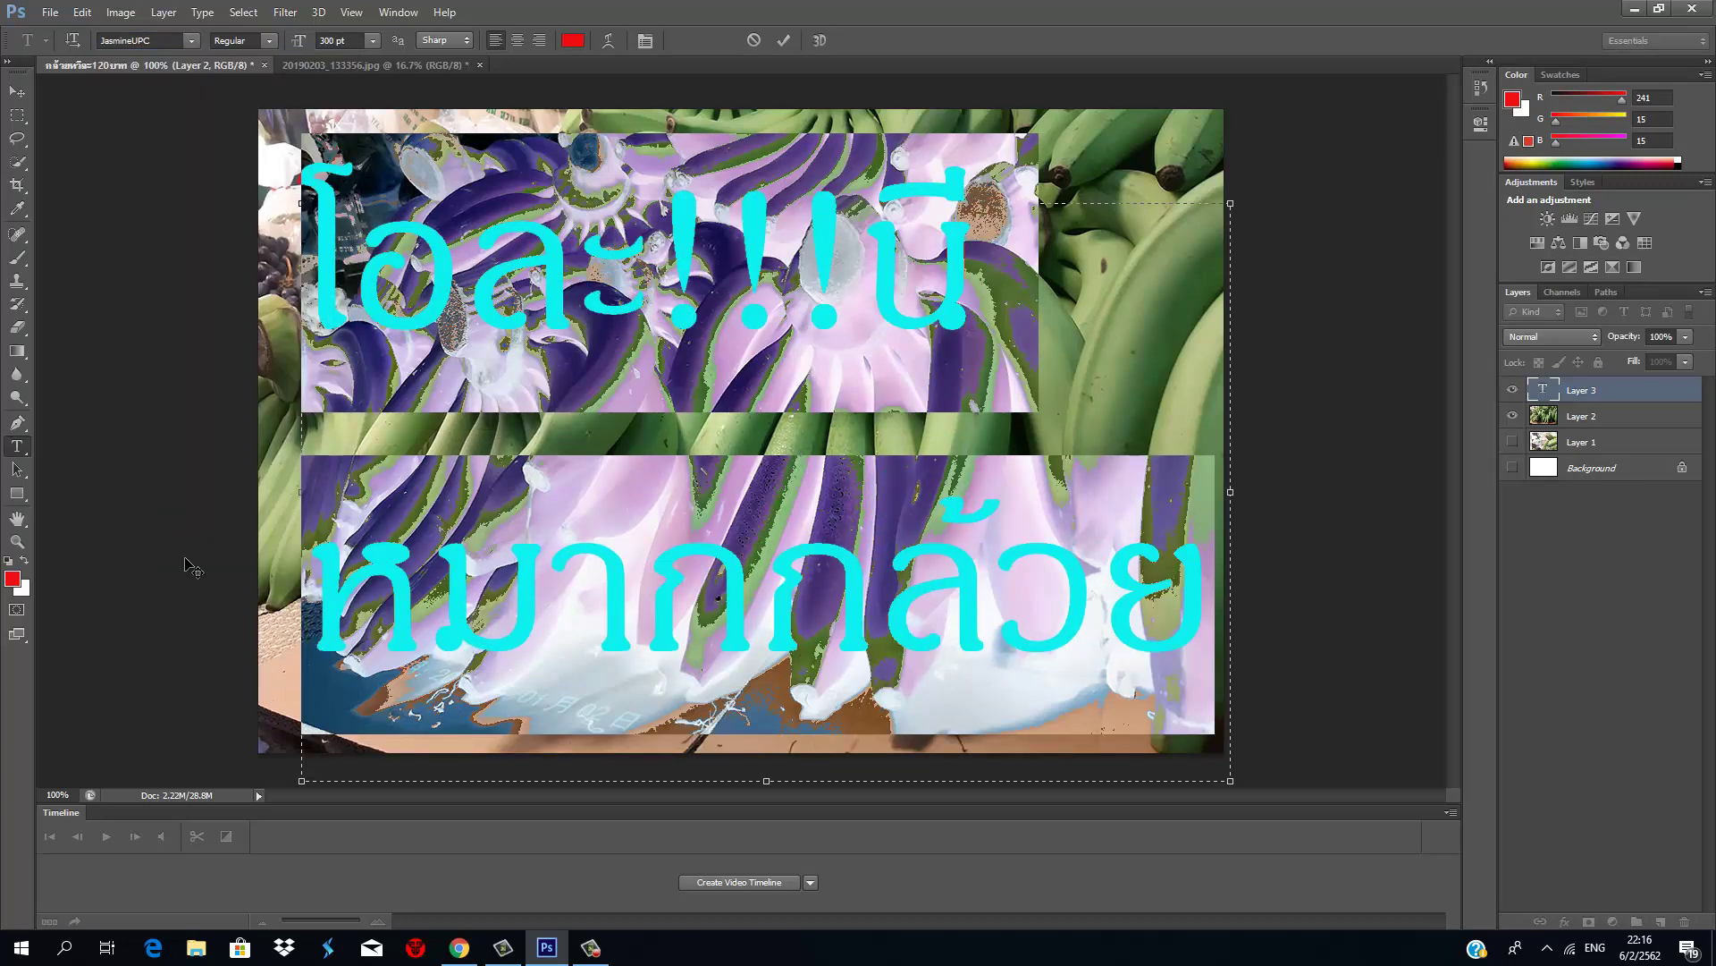
{"action": "left_click", "coordinate": [998, 353]}
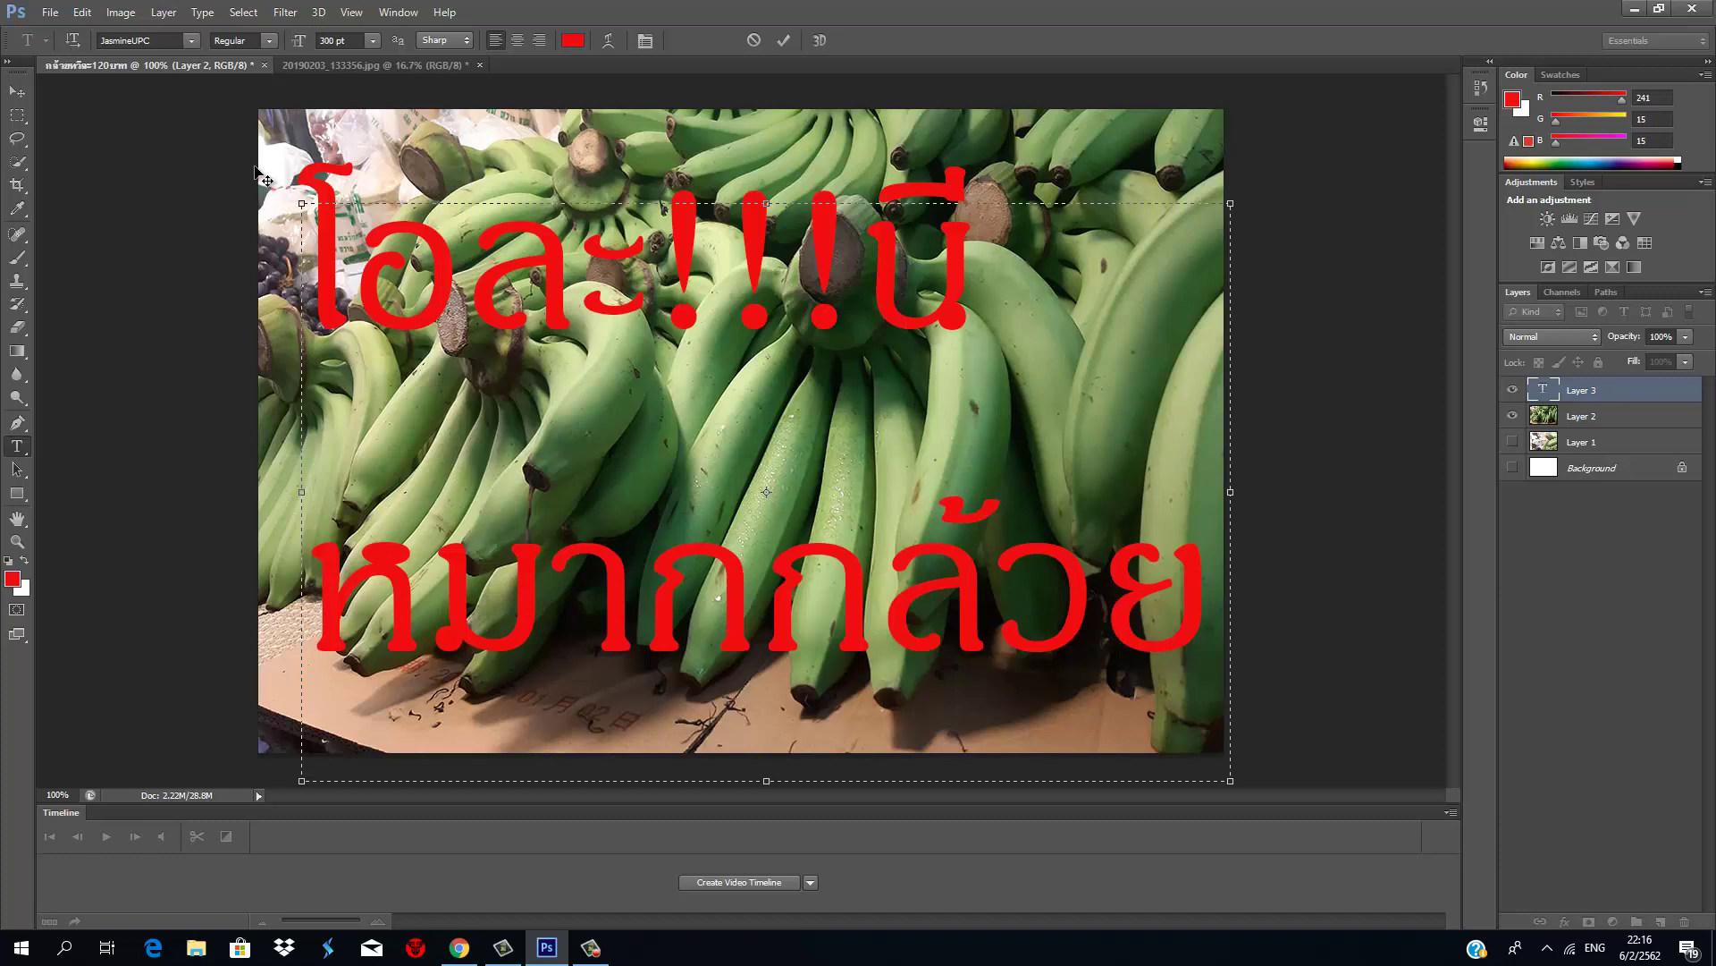
{"action": "left_click_drag", "start_coordinate": [266, 180], "coordinate": [243, 169]}
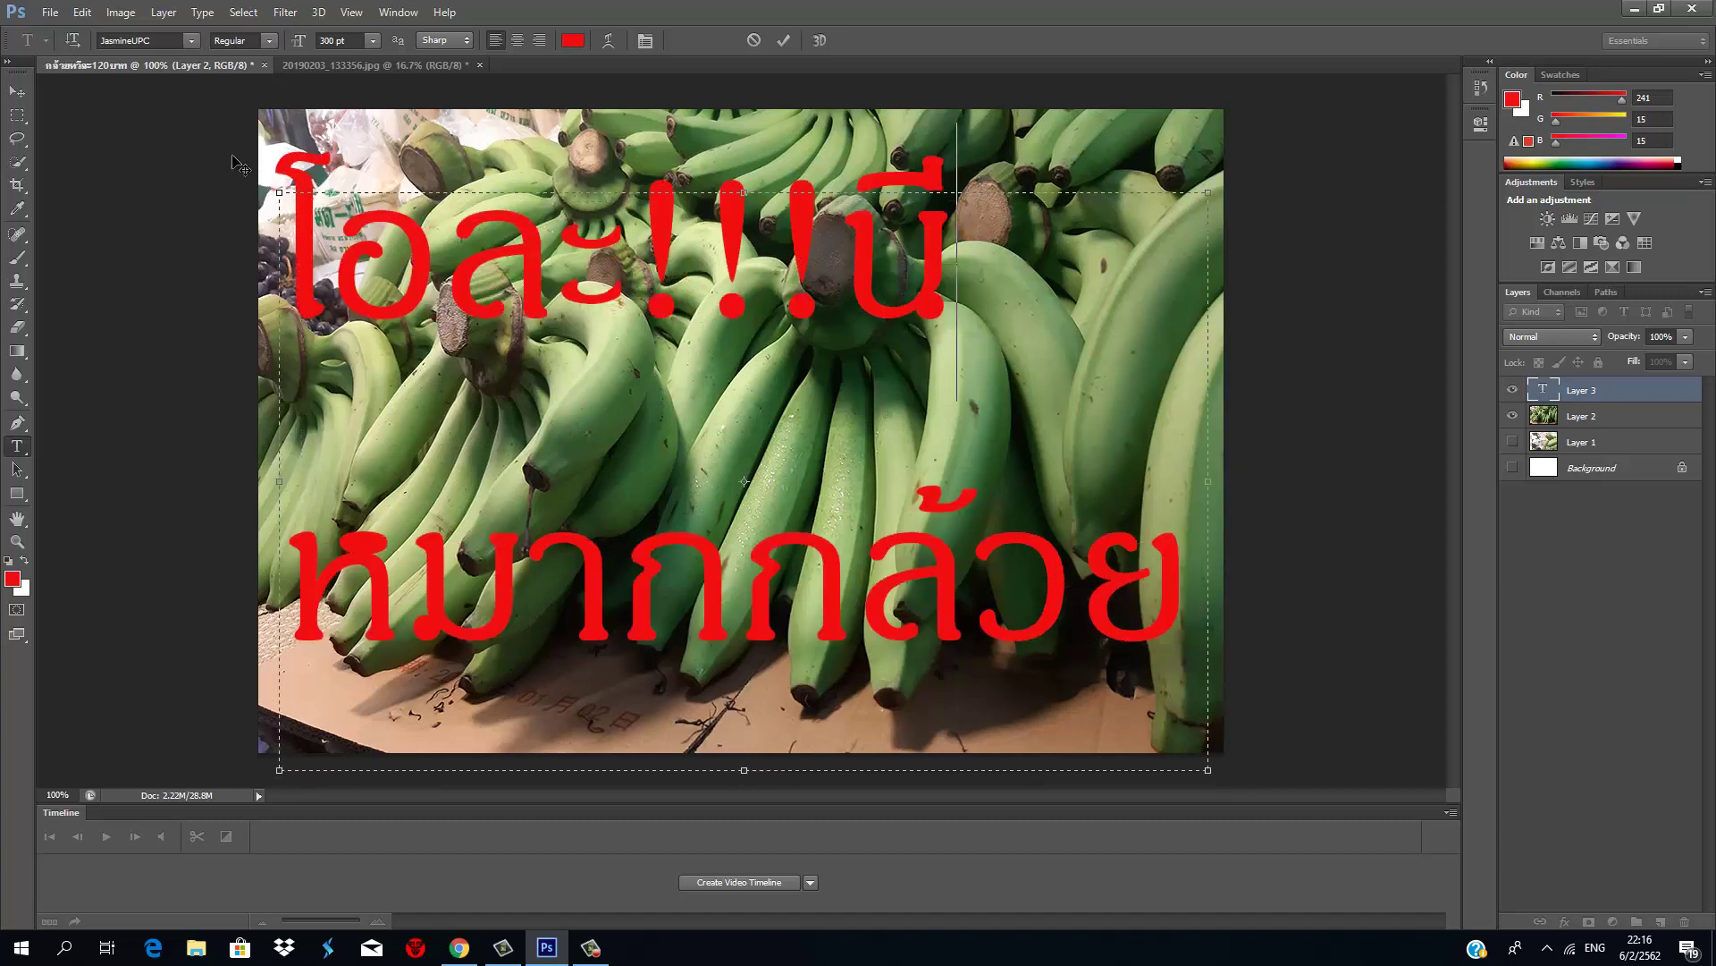
Step: Add an outside black Stroke of 10 px to the headline text layer
{"action": "left_click", "coordinate": [152, 14]}
{"action": "mouse_move", "coordinate": [198, 113]}
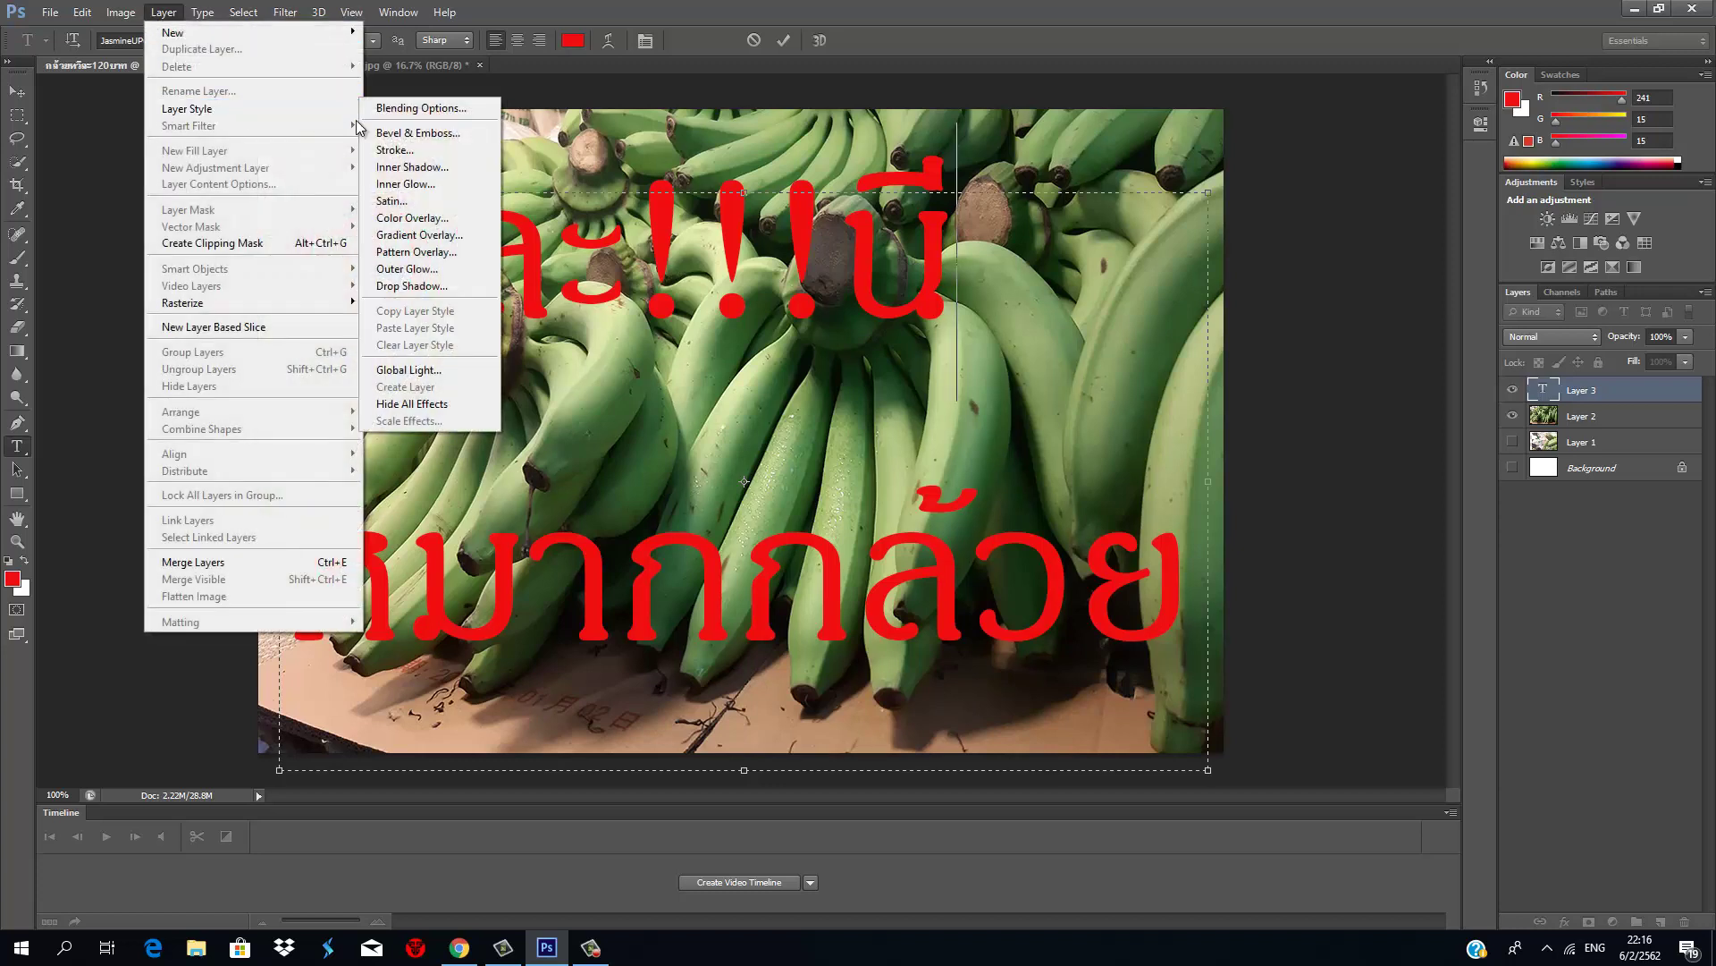
{"action": "left_click", "coordinate": [418, 150]}
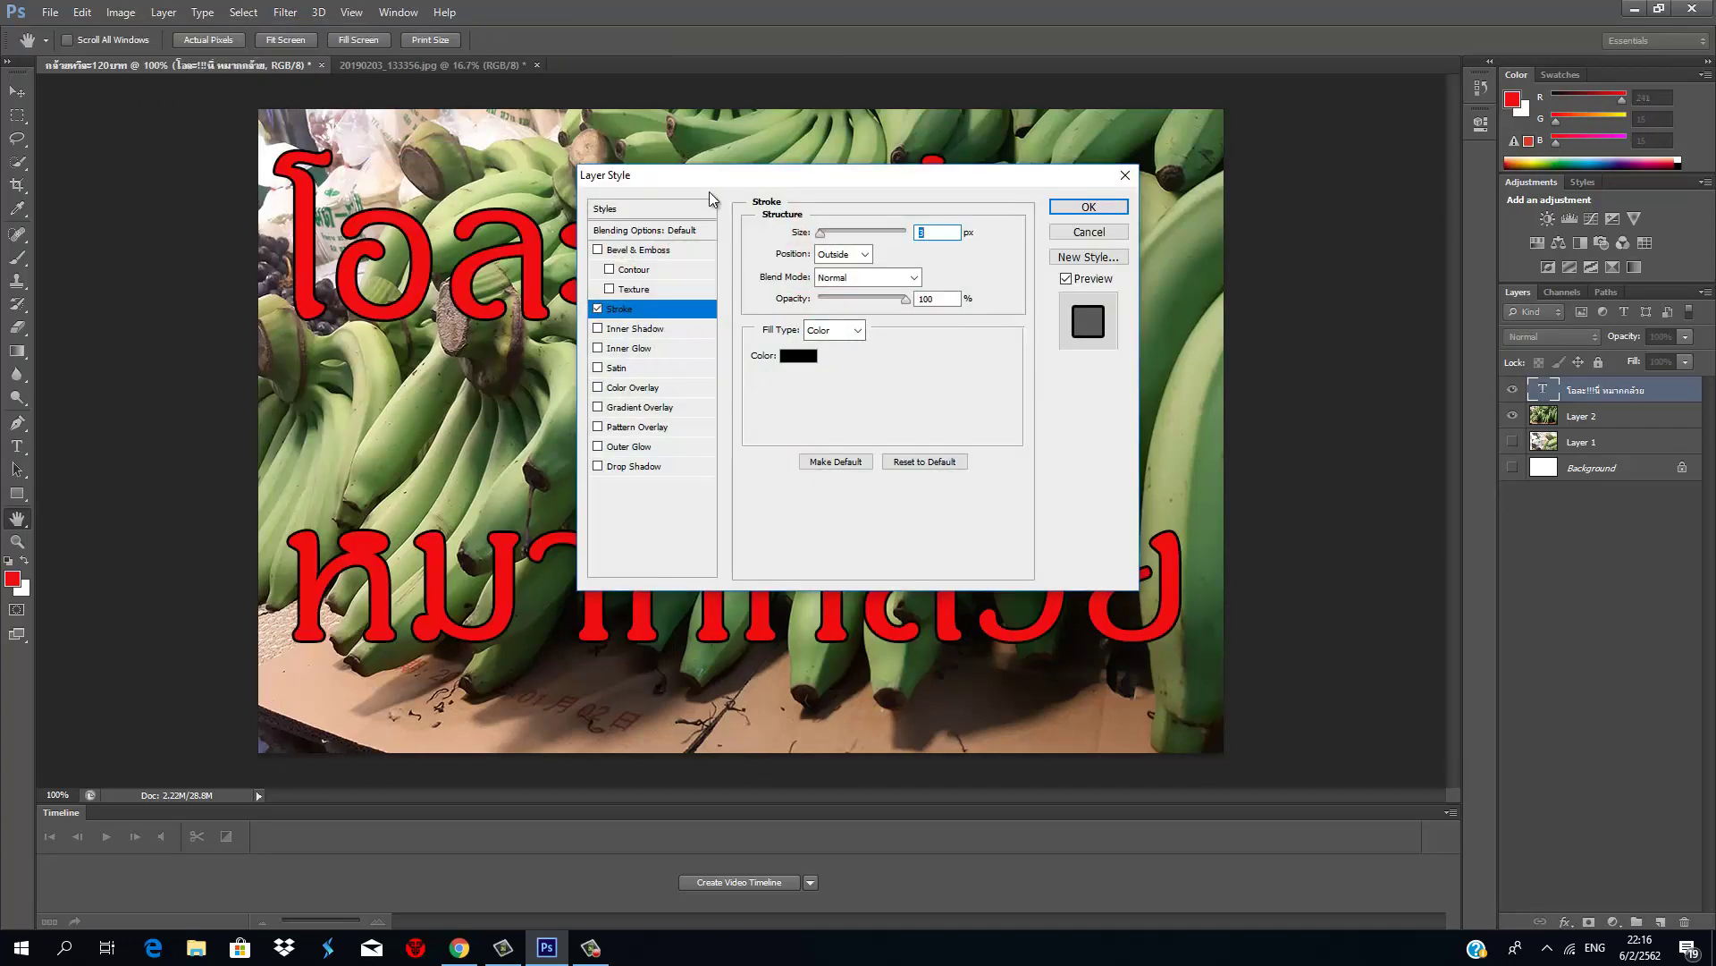
{"action": "left_click_drag", "start_coordinate": [710, 191], "coordinate": [1094, 131]}
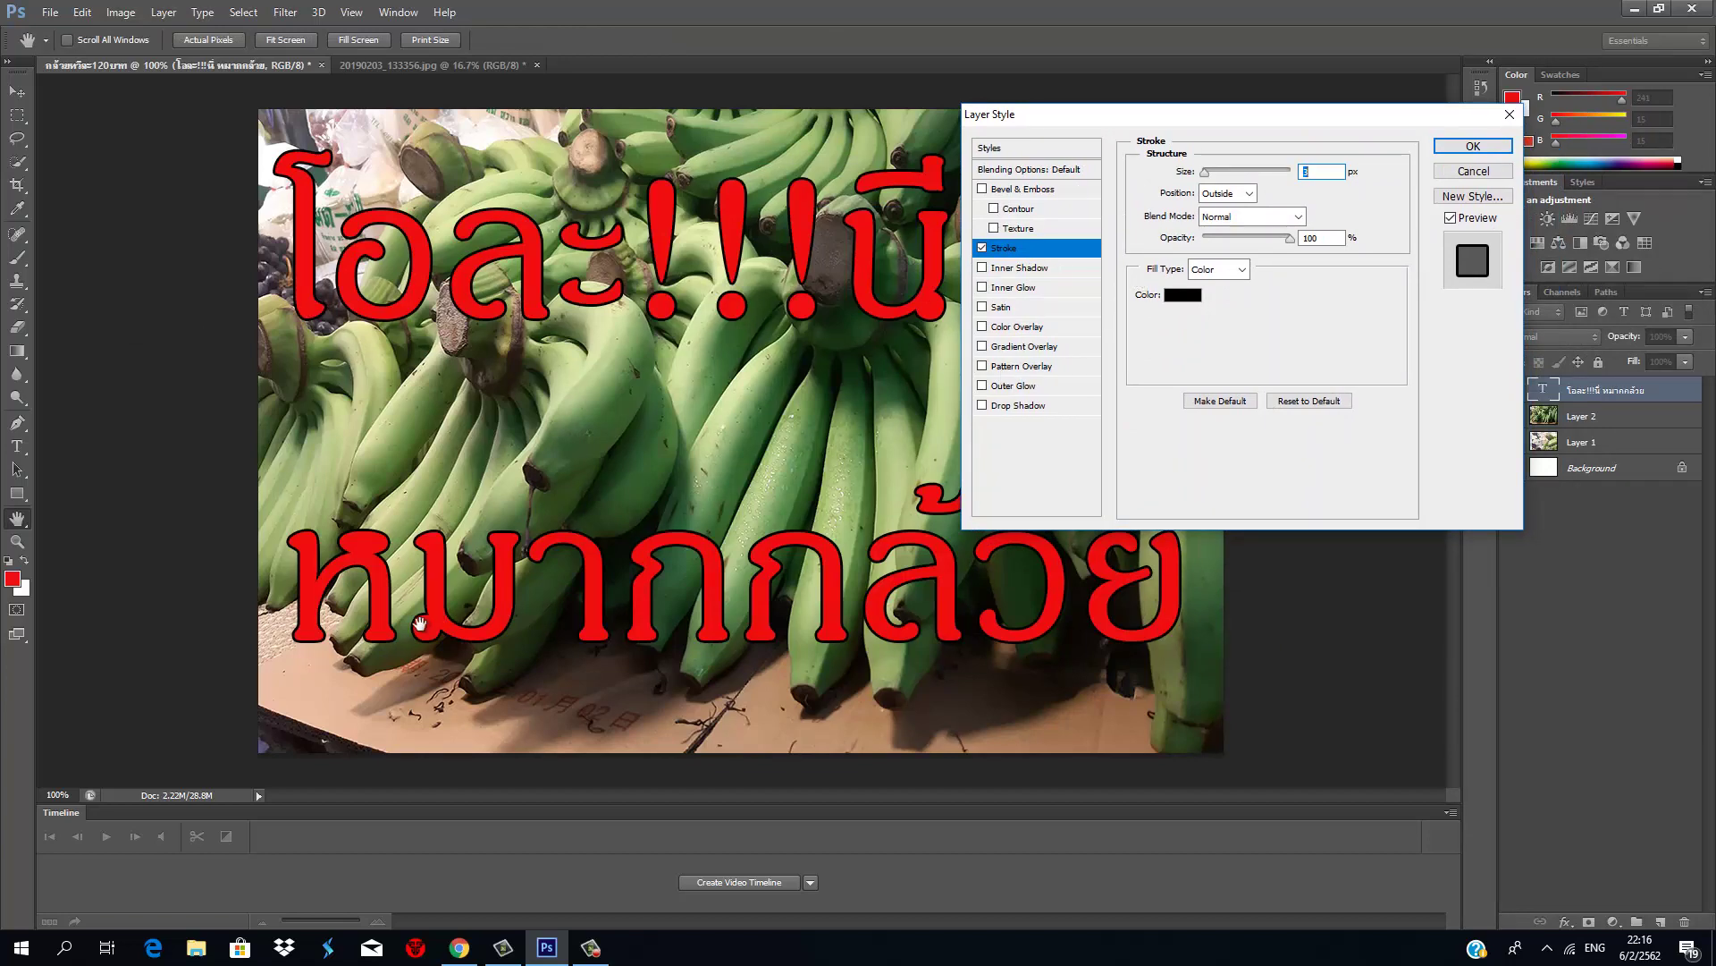
{"action": "left_click_drag", "start_coordinate": [1204, 174], "coordinate": [1213, 179]}
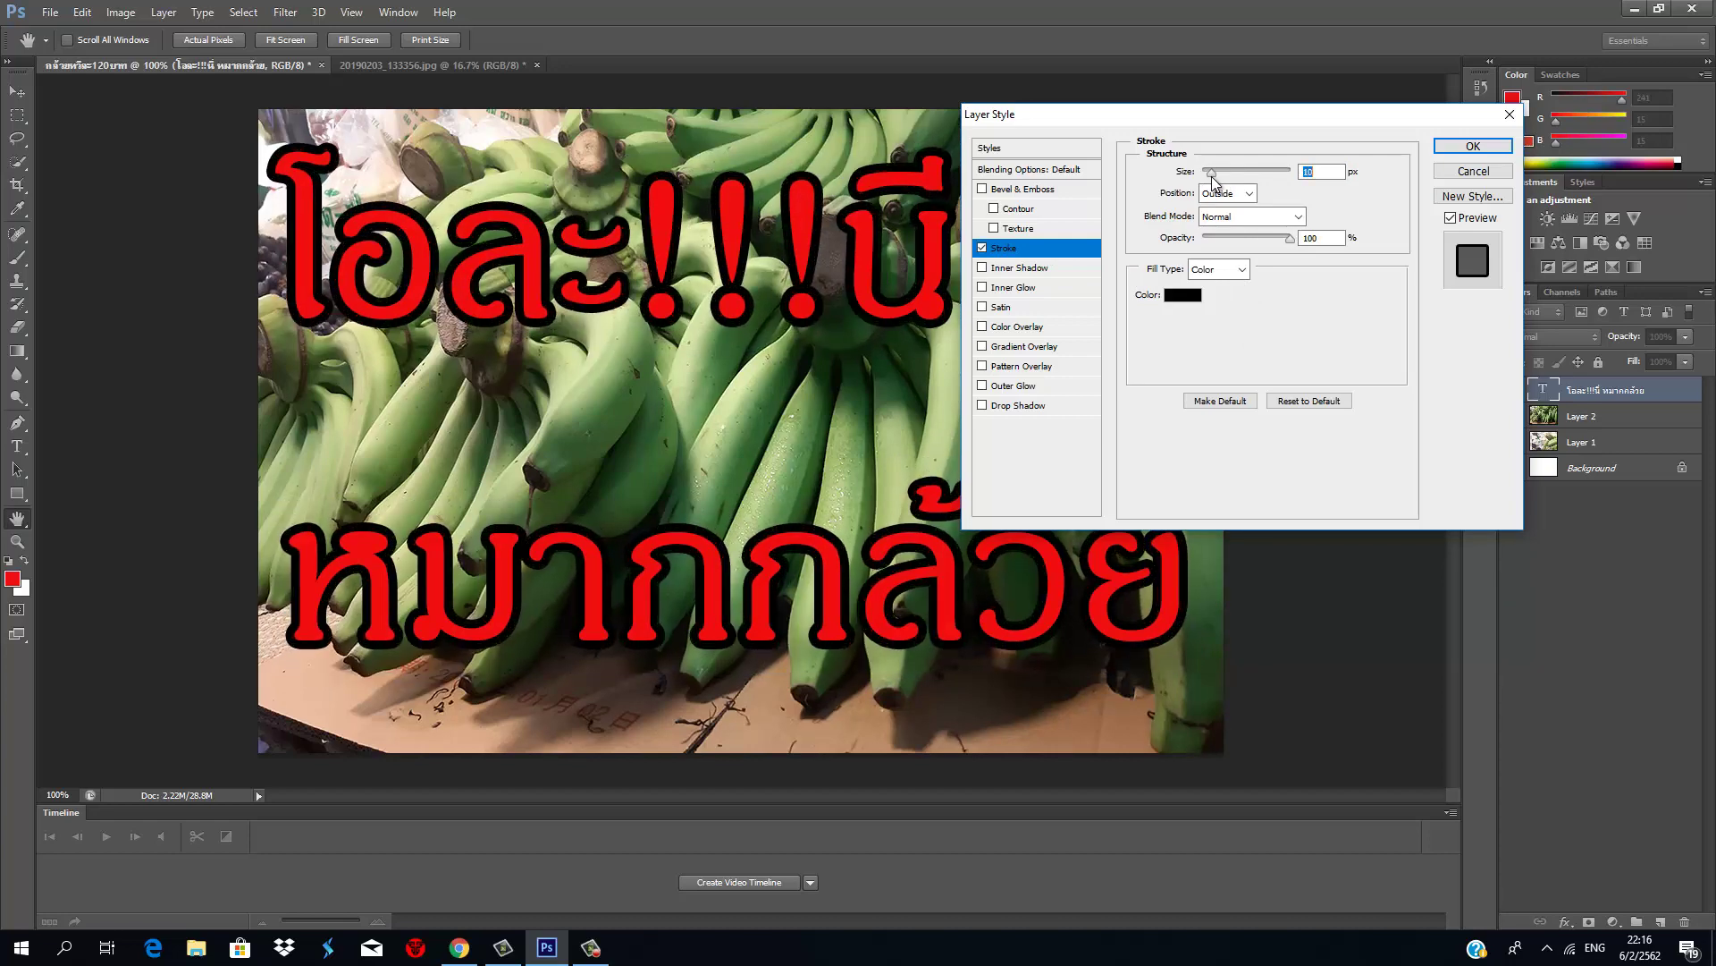
Step: Try adding an Inner Shadow and an Outer Glow to the headline text
{"action": "left_click", "coordinate": [983, 269]}
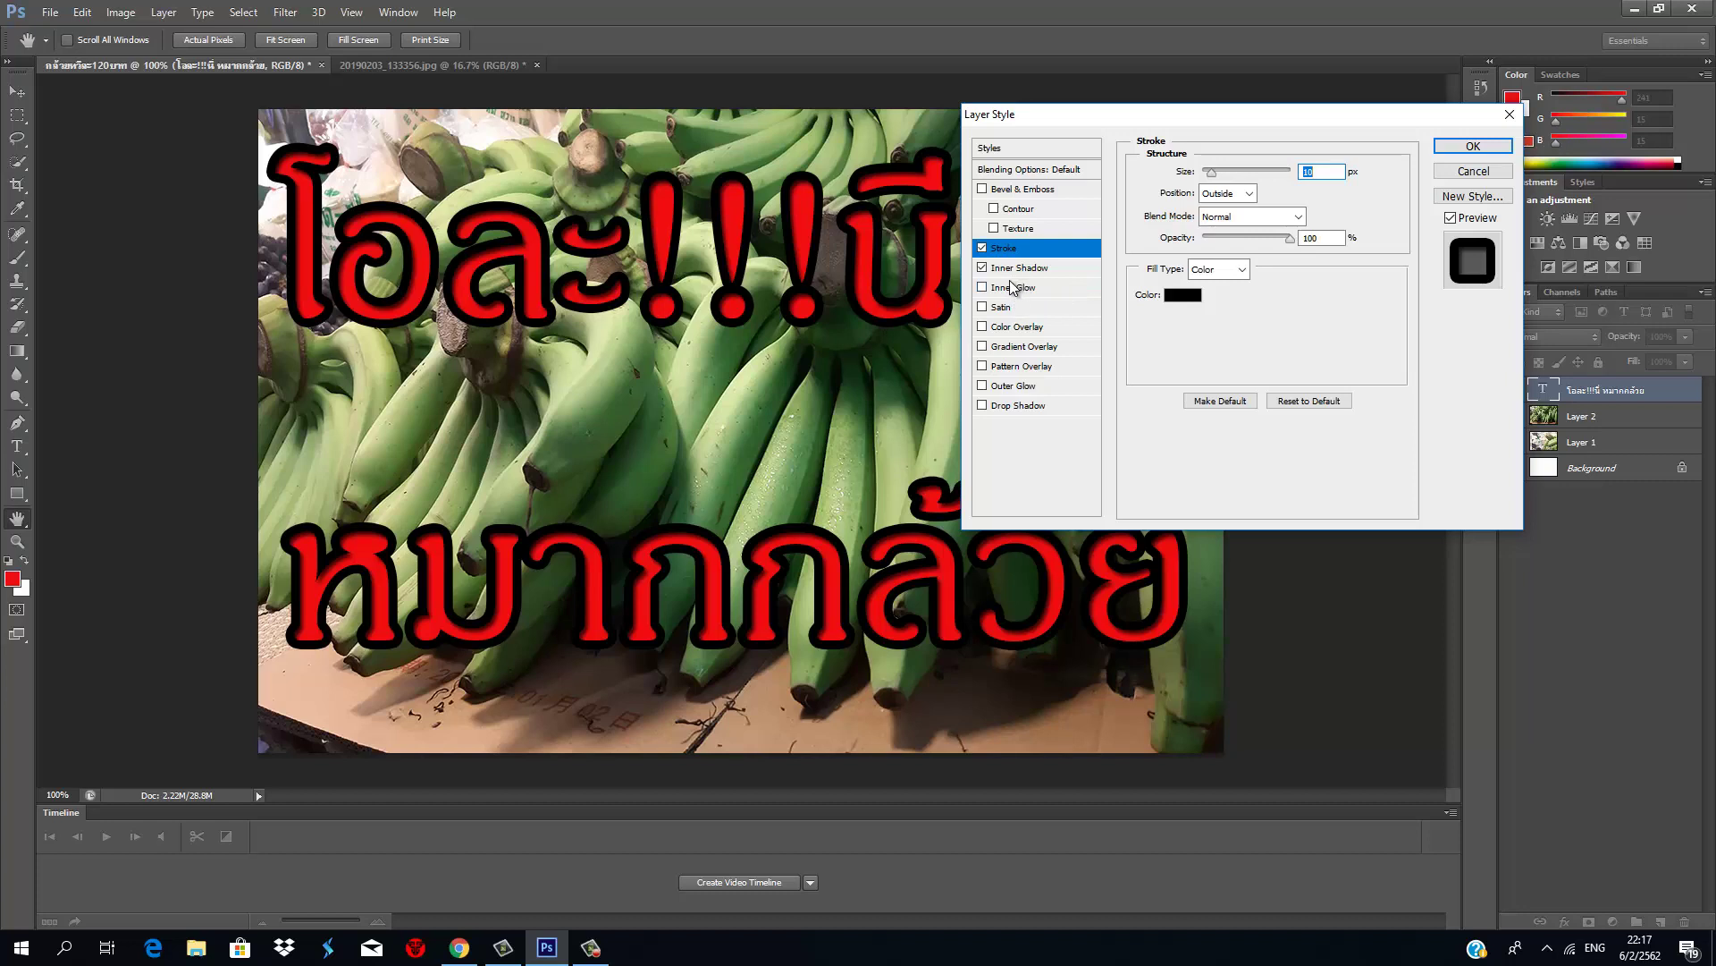
{"action": "left_click", "coordinate": [982, 386]}
{"action": "left_click", "coordinate": [1017, 387]}
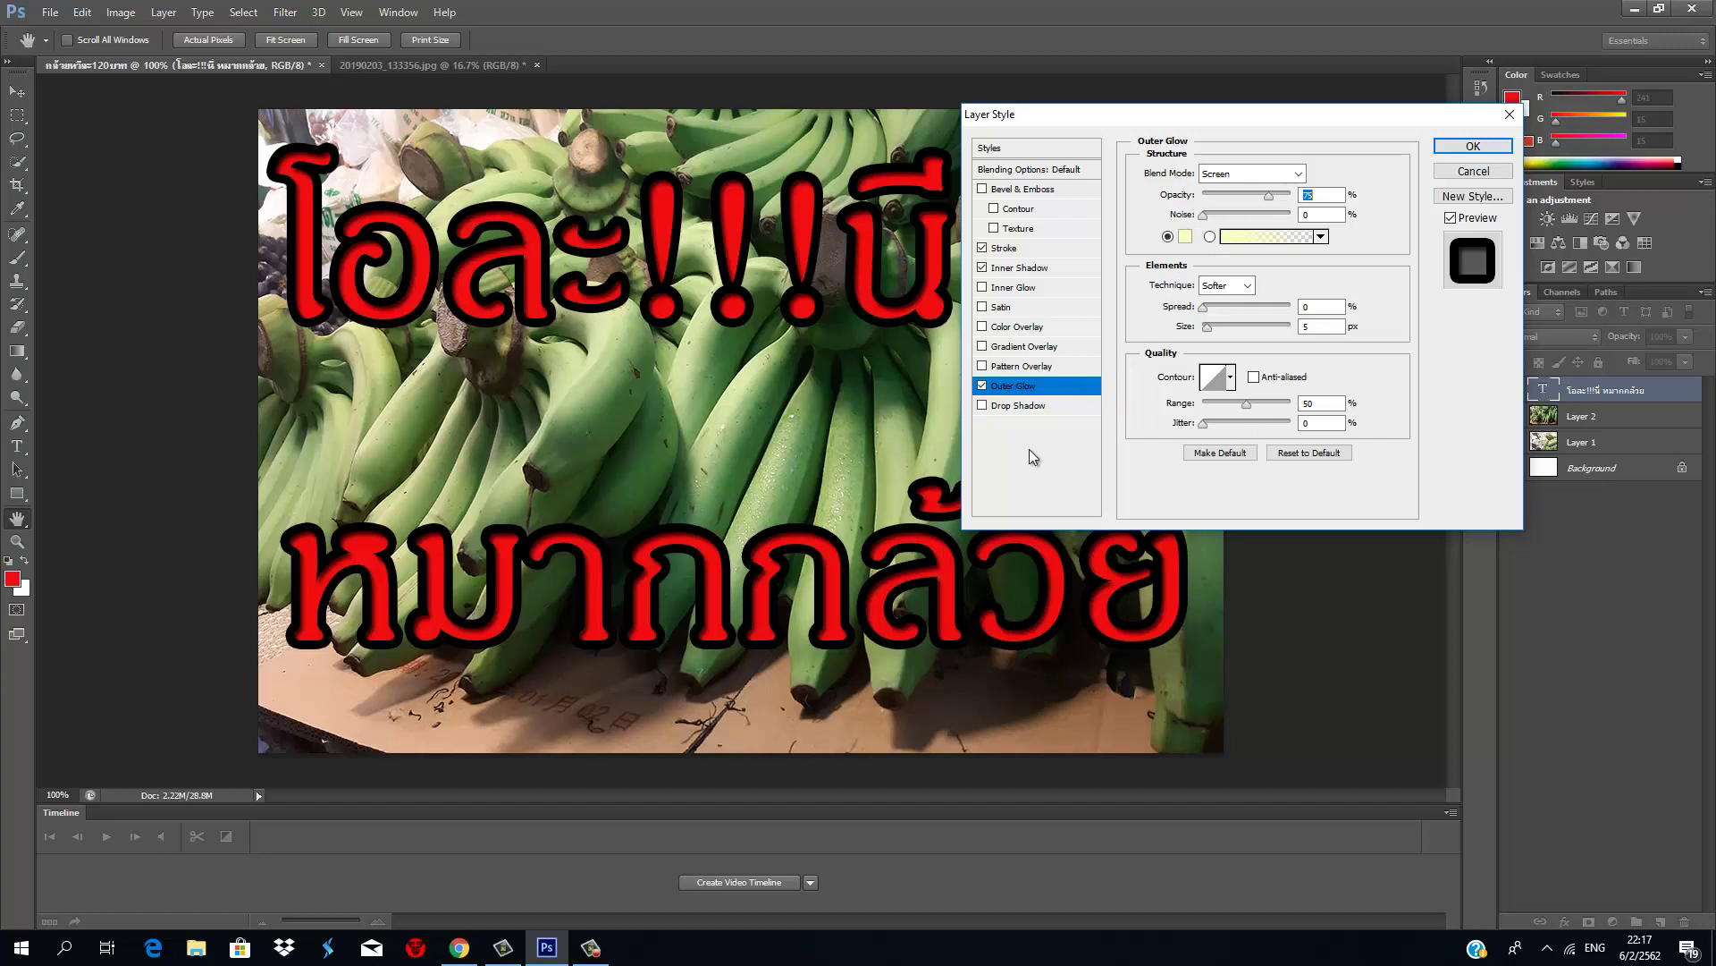
Step: Replace the Inner Shadow and Outer Glow with a Drop Shadow at a distance of 15 px and slightly increase its spread
{"action": "left_click", "coordinate": [995, 408]}
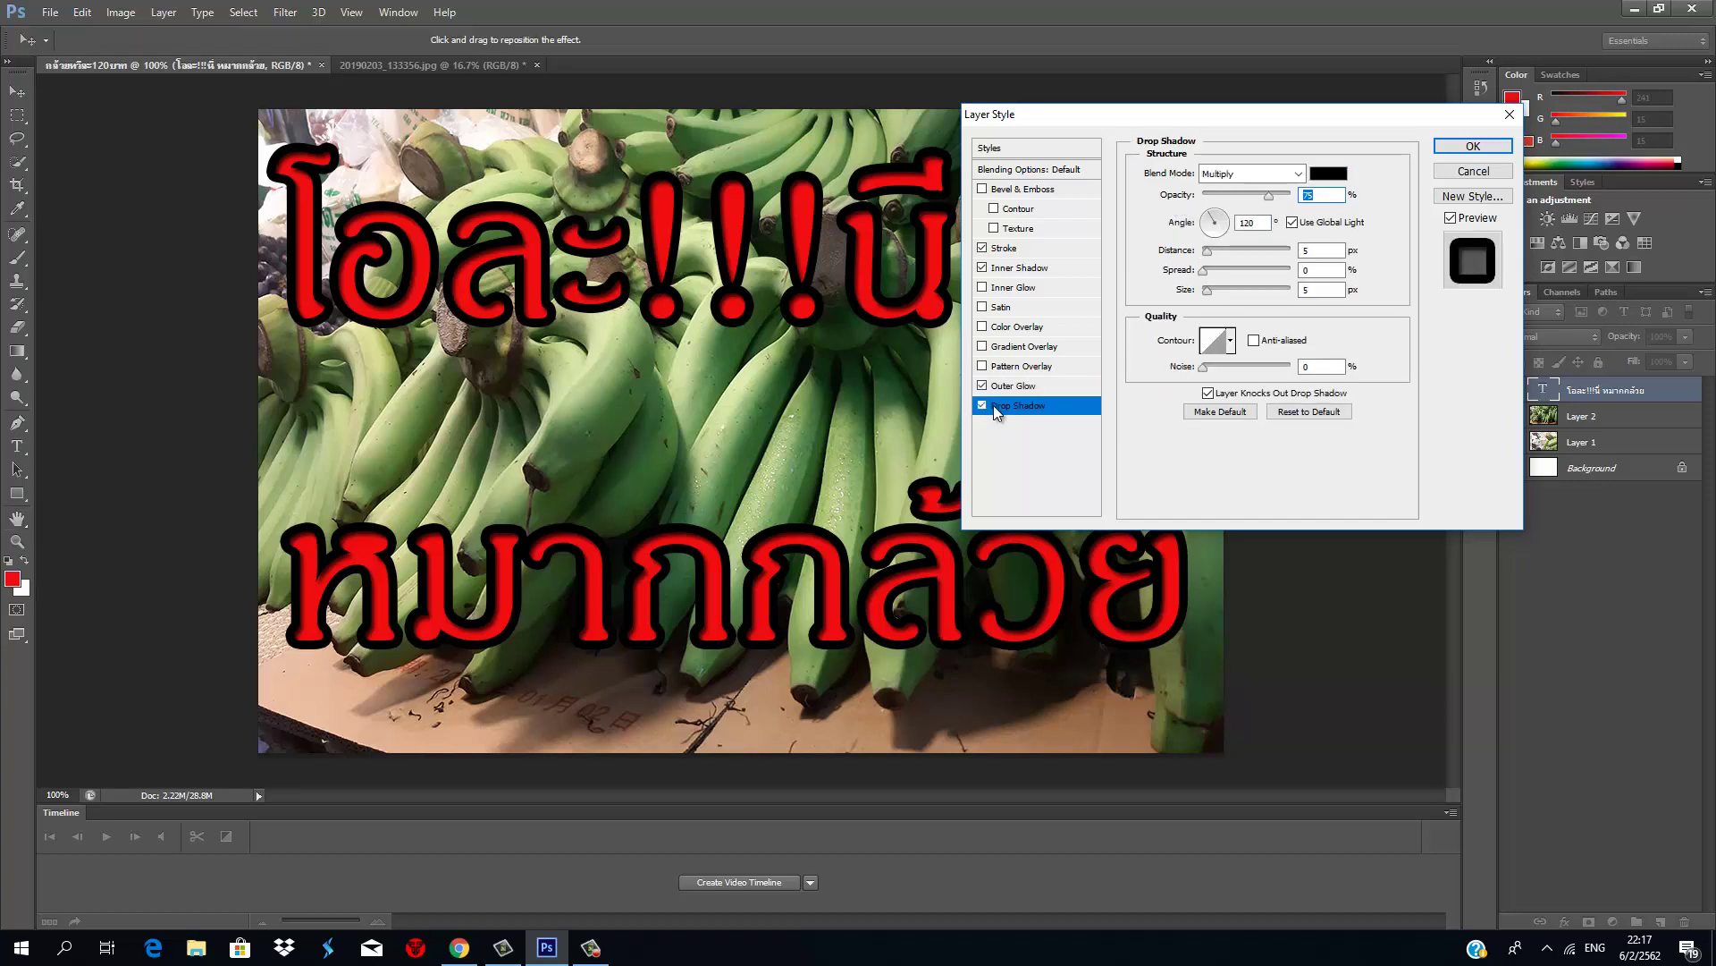
{"action": "left_click", "coordinate": [982, 267]}
{"action": "left_click", "coordinate": [985, 386]}
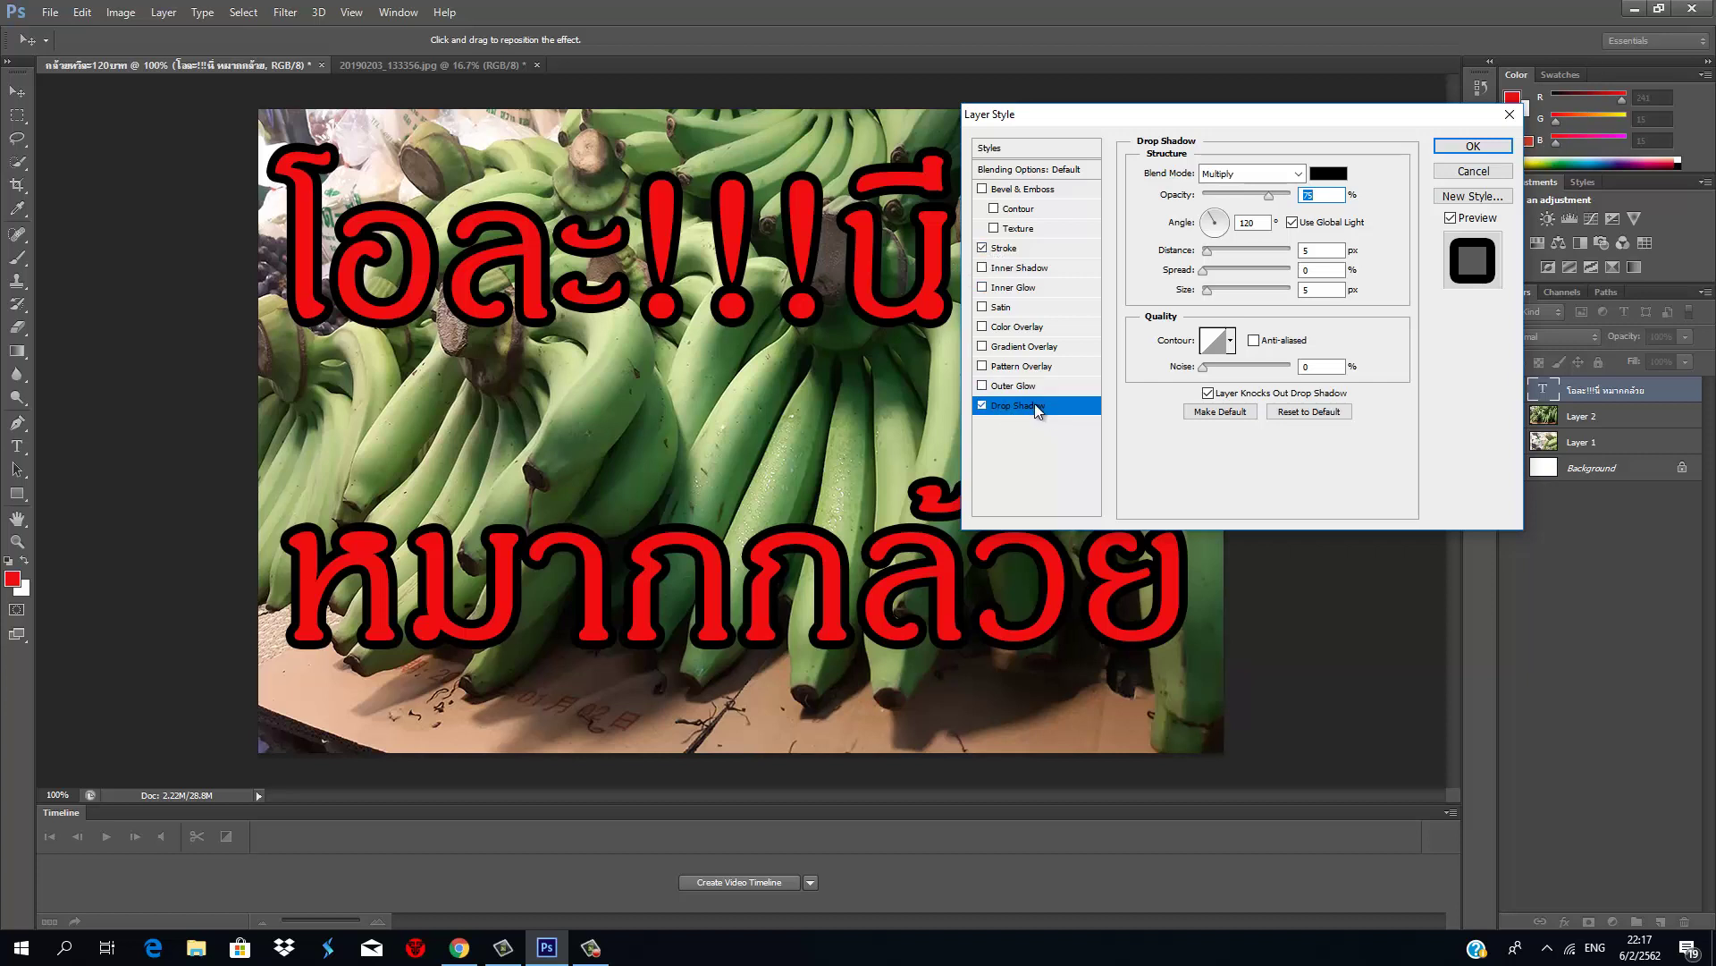
{"action": "left_click", "coordinate": [984, 386]}
{"action": "left_click_drag", "start_coordinate": [1206, 256], "coordinate": [1215, 256]}
{"action": "left_click_drag", "start_coordinate": [1216, 251], "coordinate": [1212, 278]}
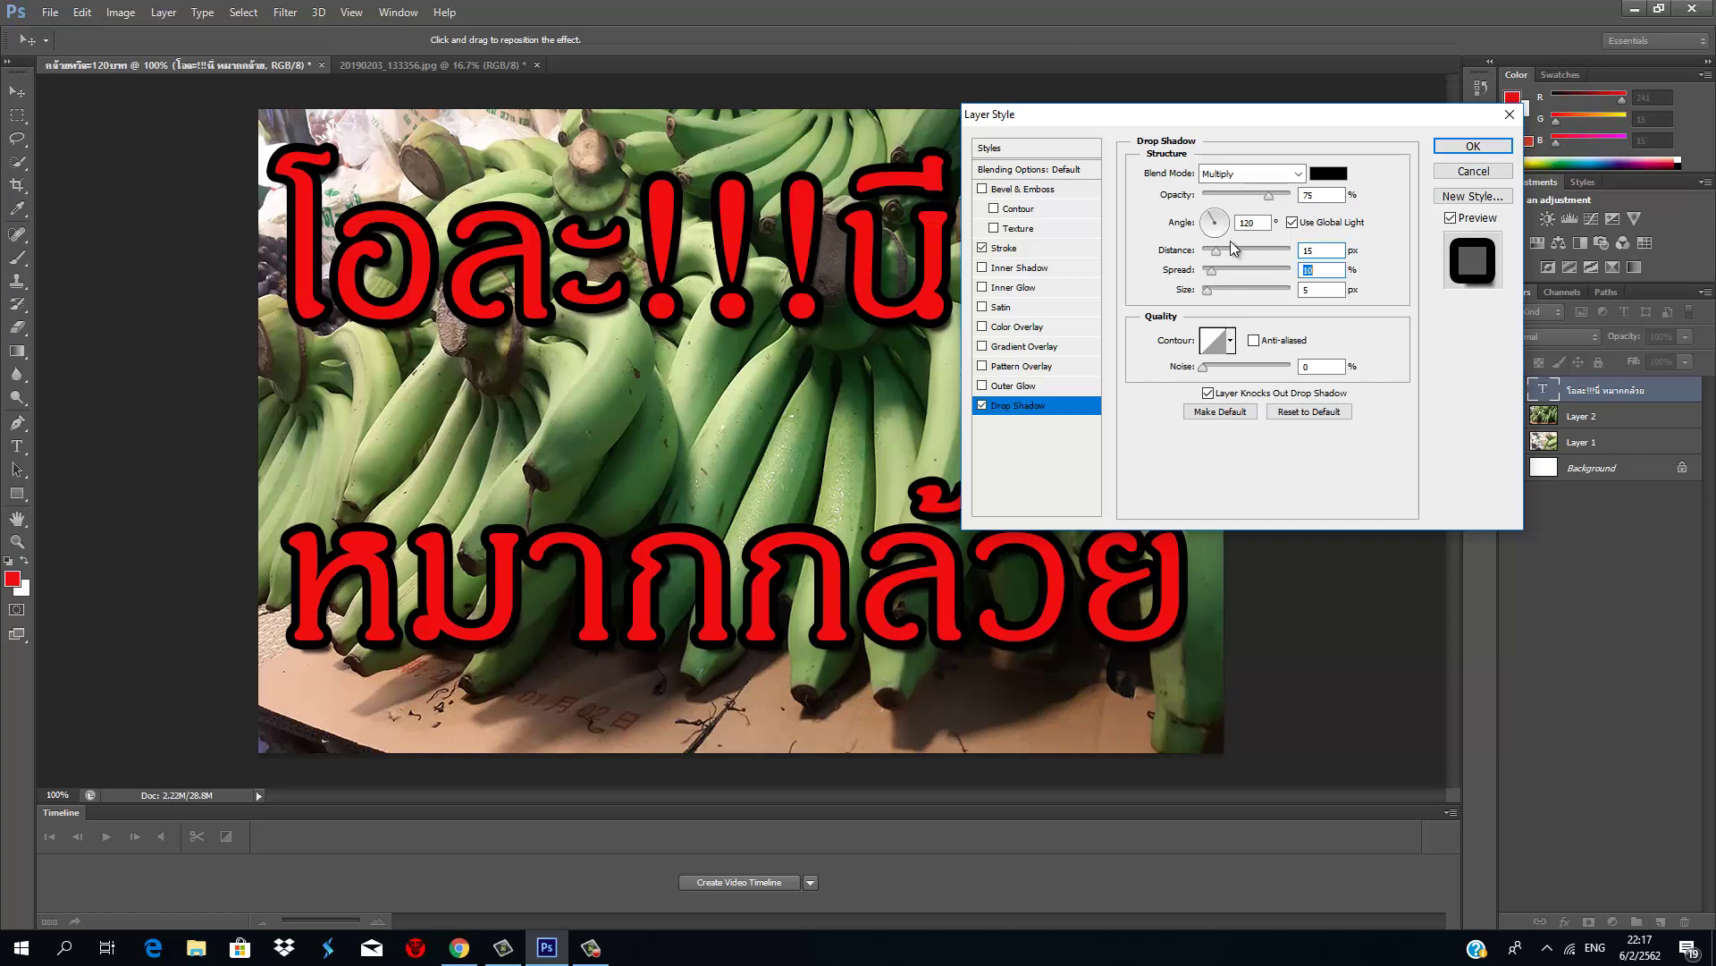
Step: Change the headline's stroke colour to near-white fdf9f9, reduce the stroke size slightly and apply the layer style
{"action": "left_click", "coordinate": [1003, 250]}
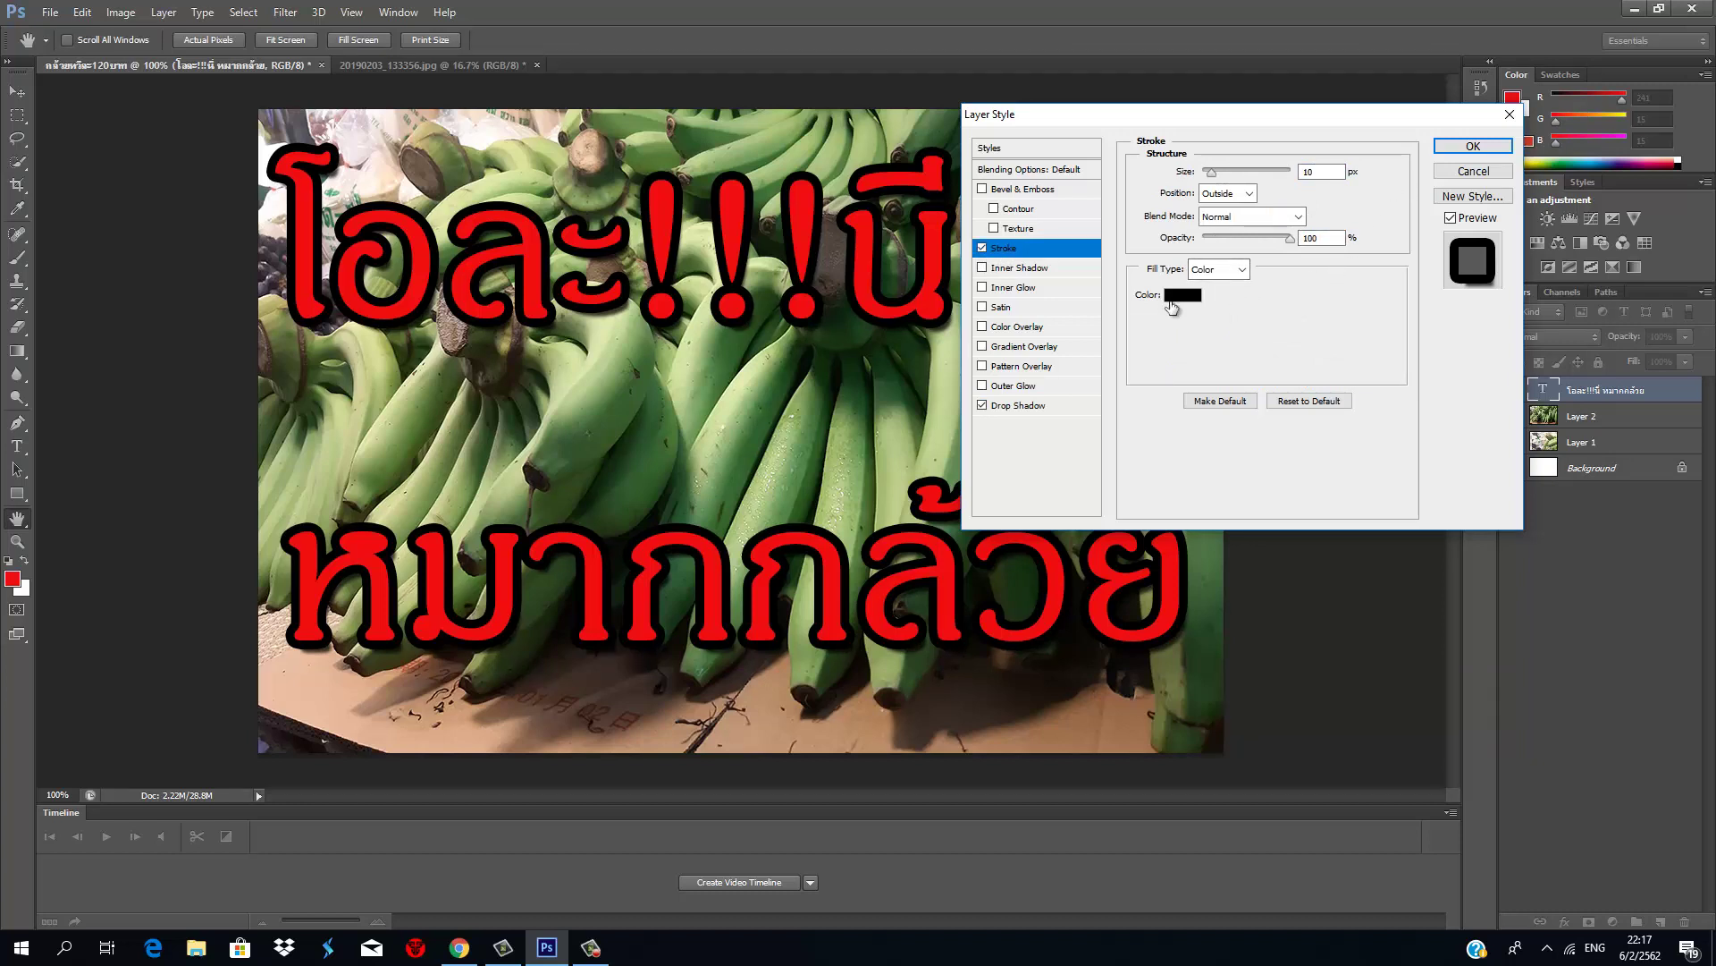
{"action": "left_click", "coordinate": [1186, 302]}
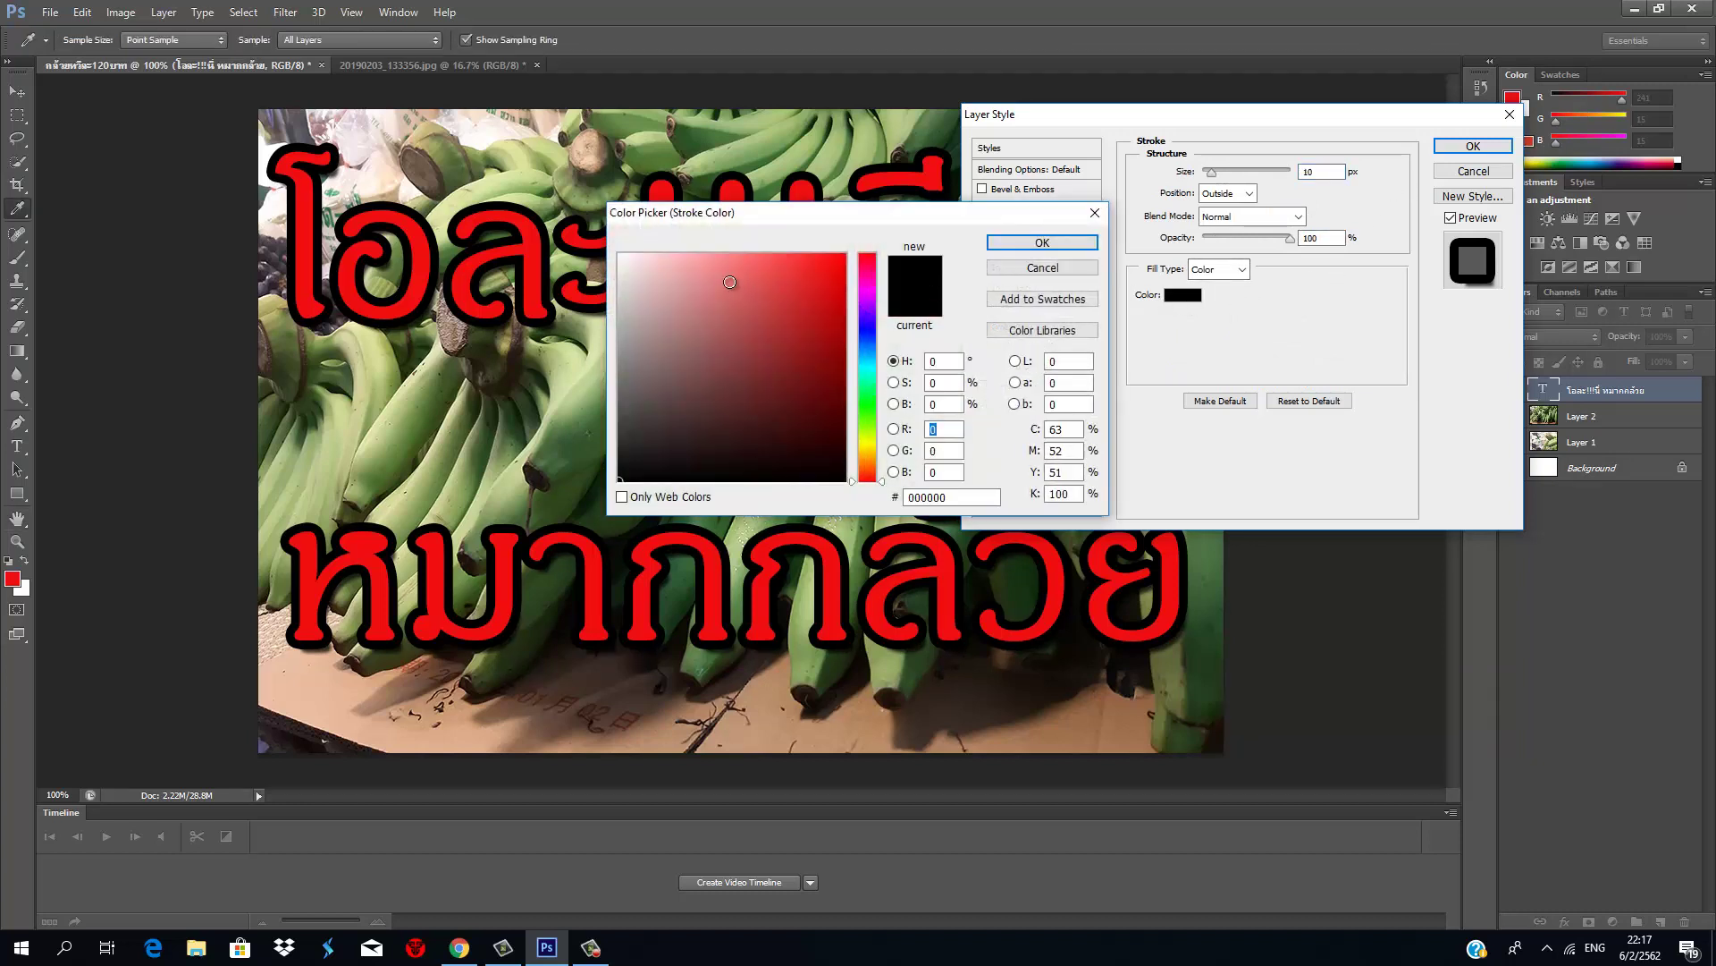
{"action": "left_click", "coordinate": [622, 256]}
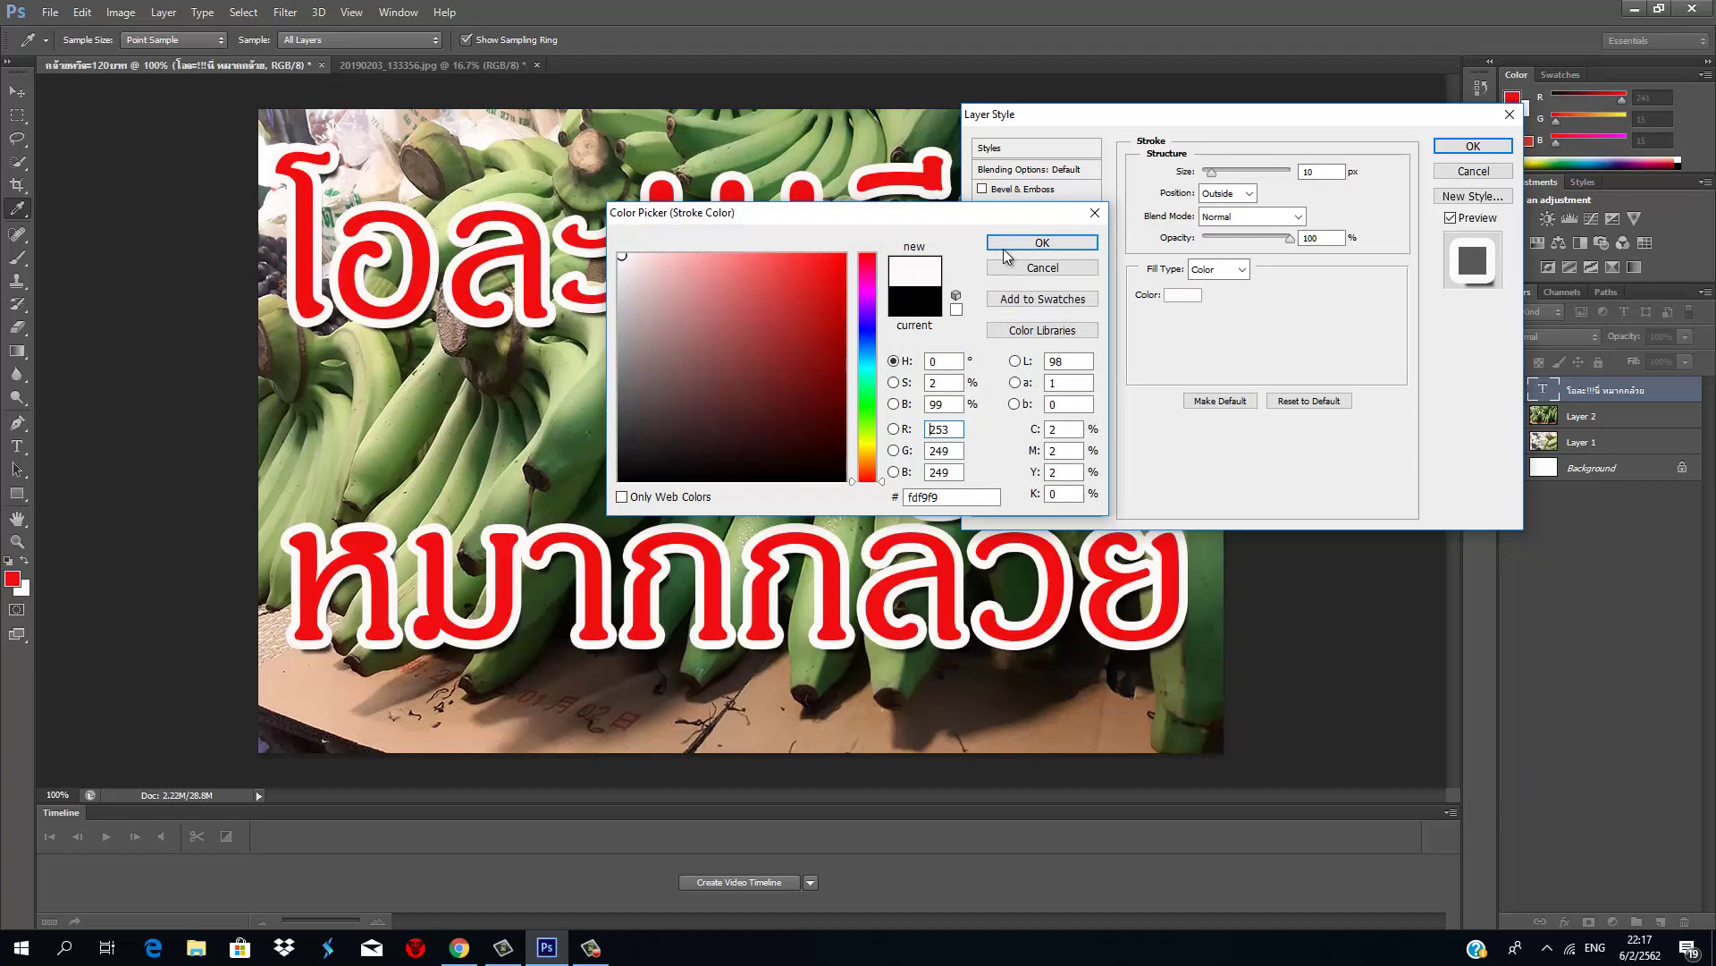
{"action": "left_click", "coordinate": [1037, 243]}
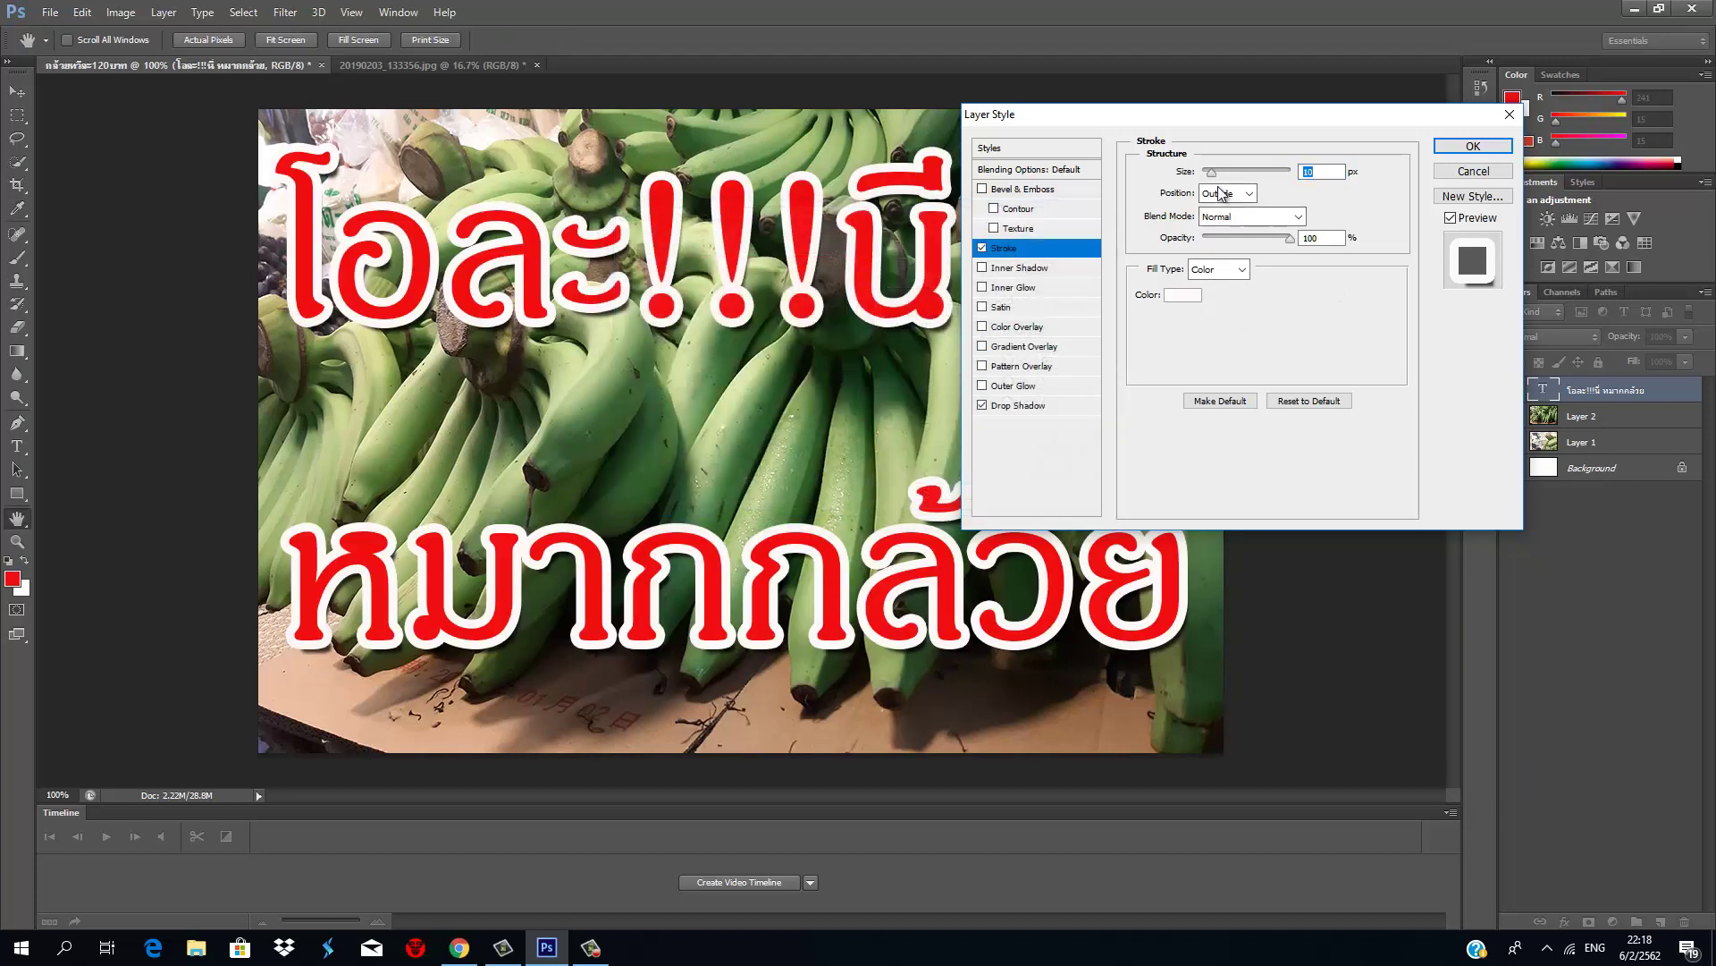
{"action": "mouse_move", "coordinate": [1211, 172]}
{"action": "left_mouse_down"}
{"action": "mouse_move", "coordinate": [1237, 173]}
{"action": "mouse_move", "coordinate": [1214, 175]}
{"action": "left_mouse_up"}
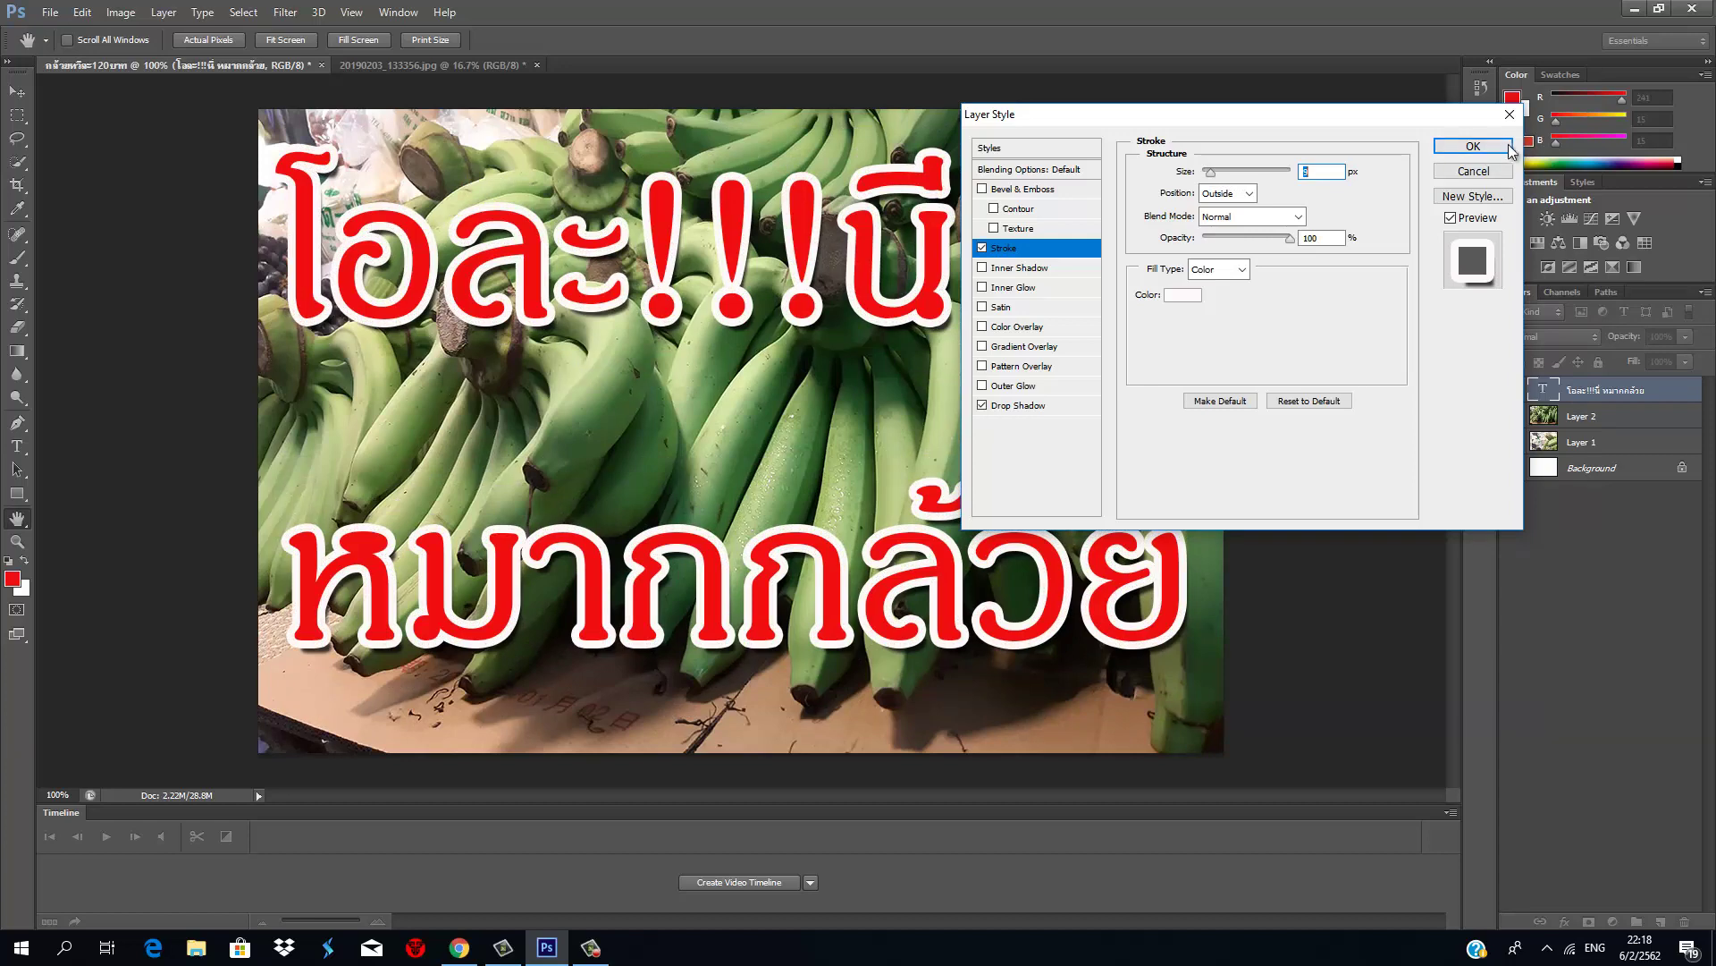
{"action": "left_click", "coordinate": [1474, 145]}
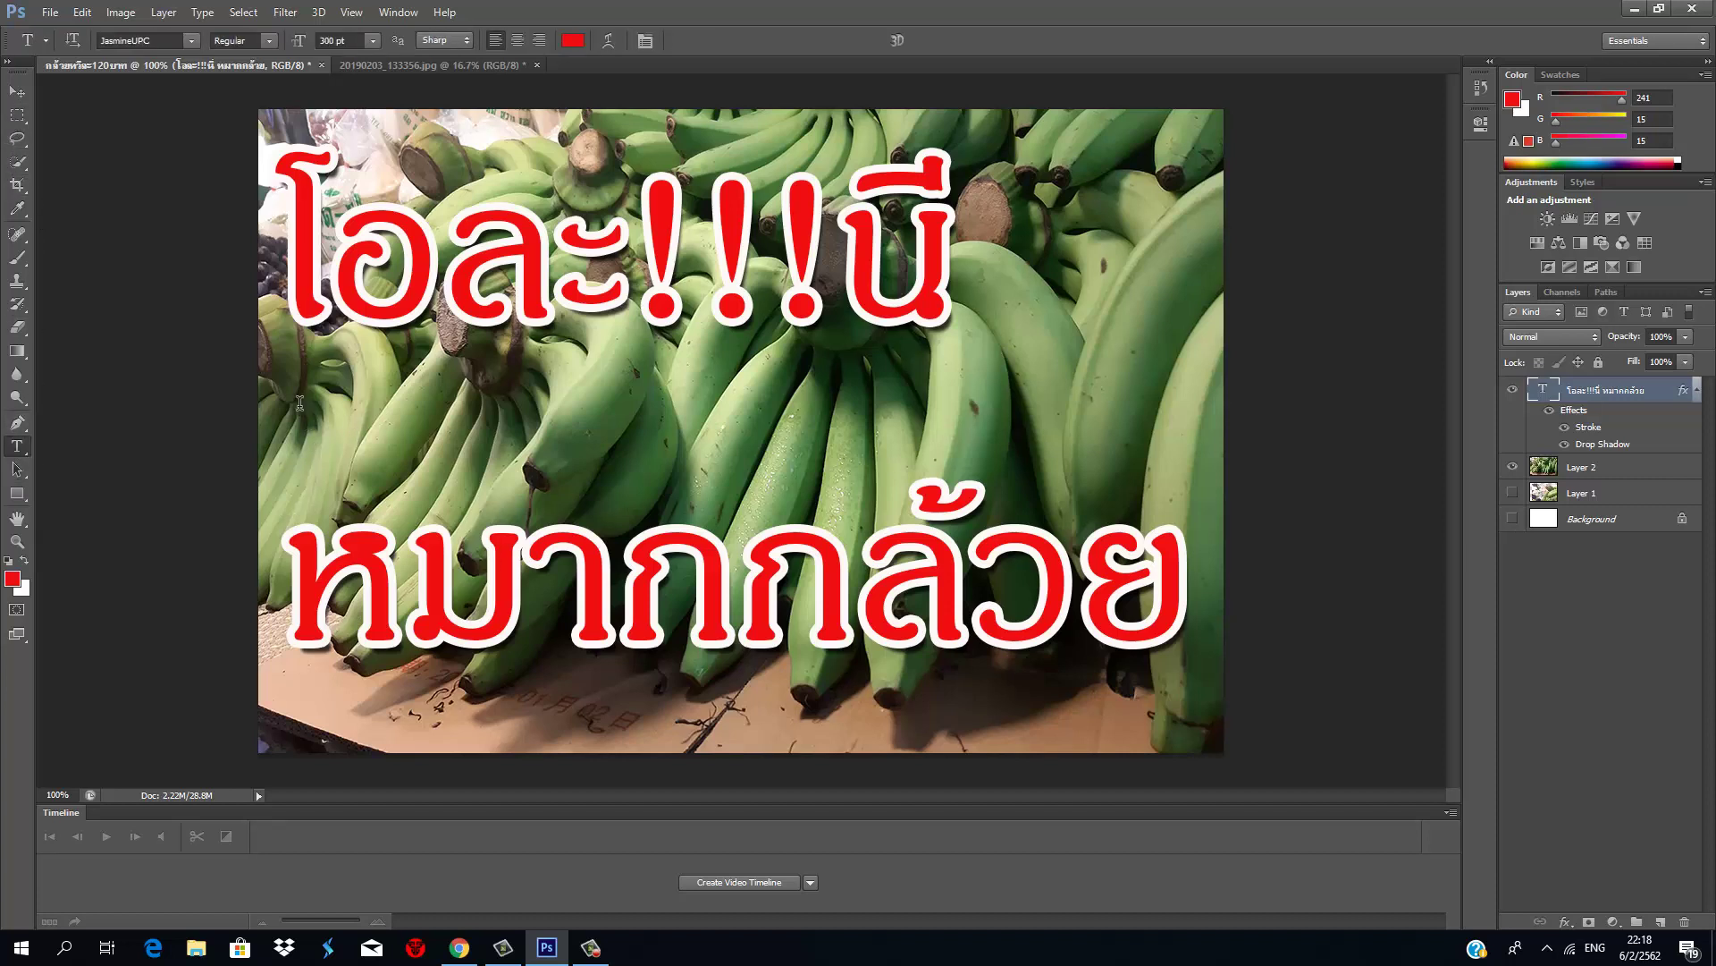
{"action": "left_click_drag", "start_coordinate": [299, 402], "coordinate": [1082, 581]}
{"action": "left_click", "coordinate": [1100, 324]}
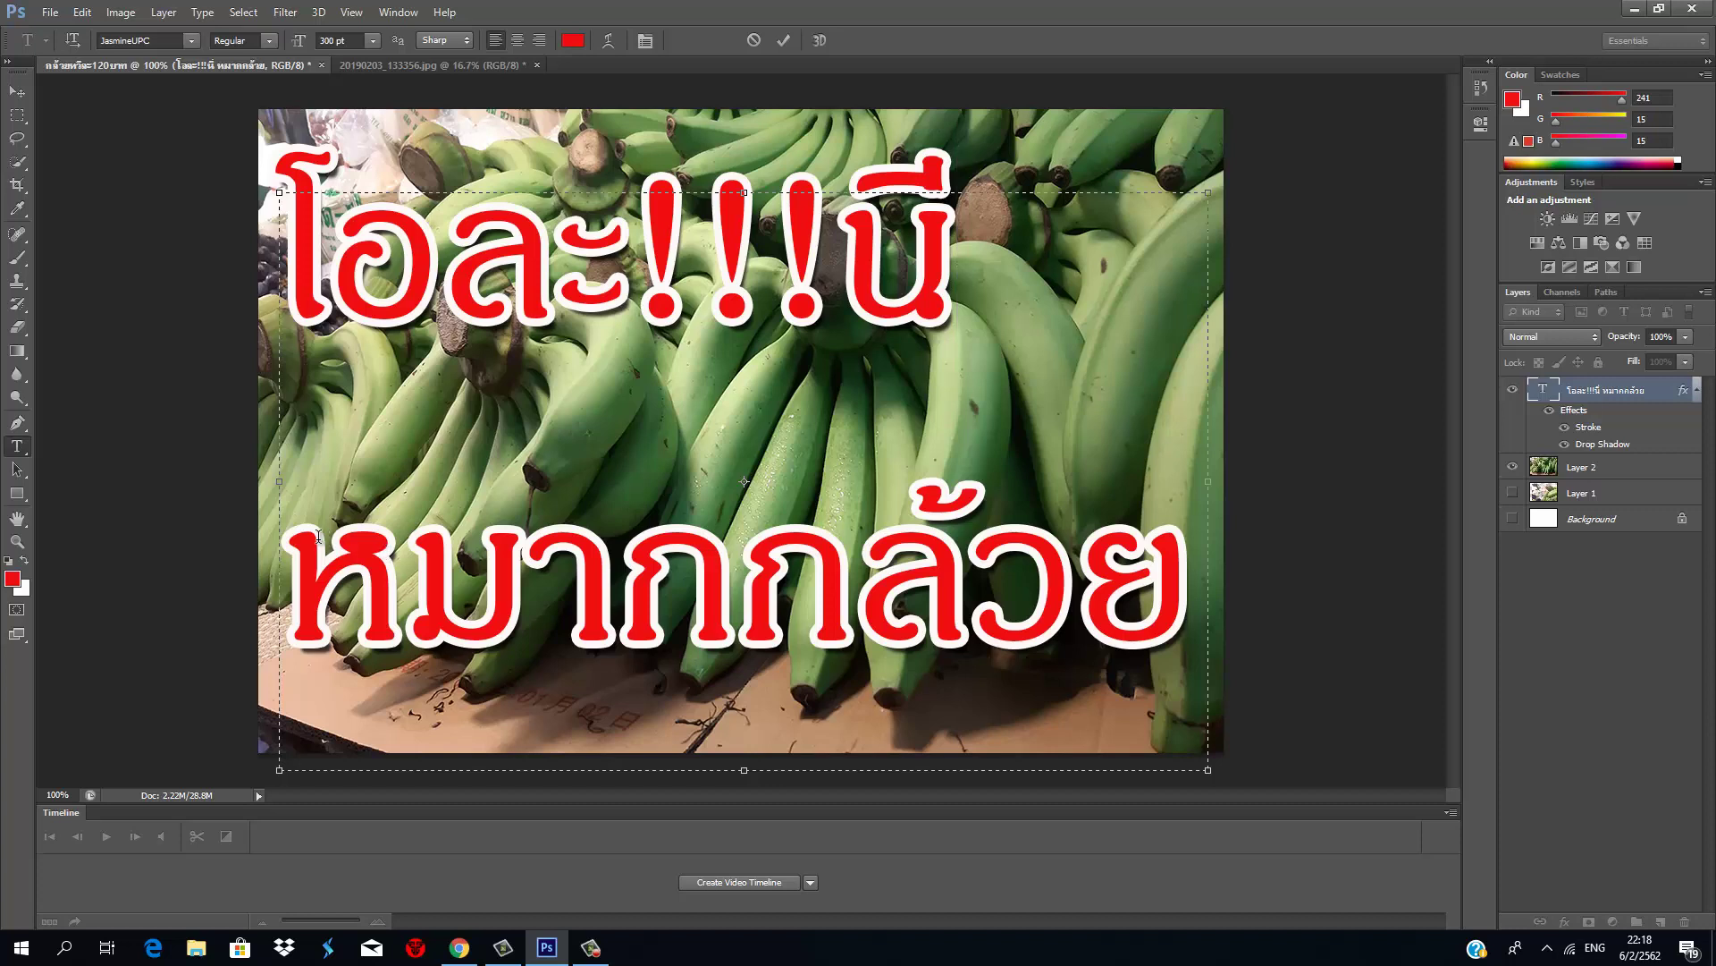
{"action": "key", "text": "ctrl+z"}
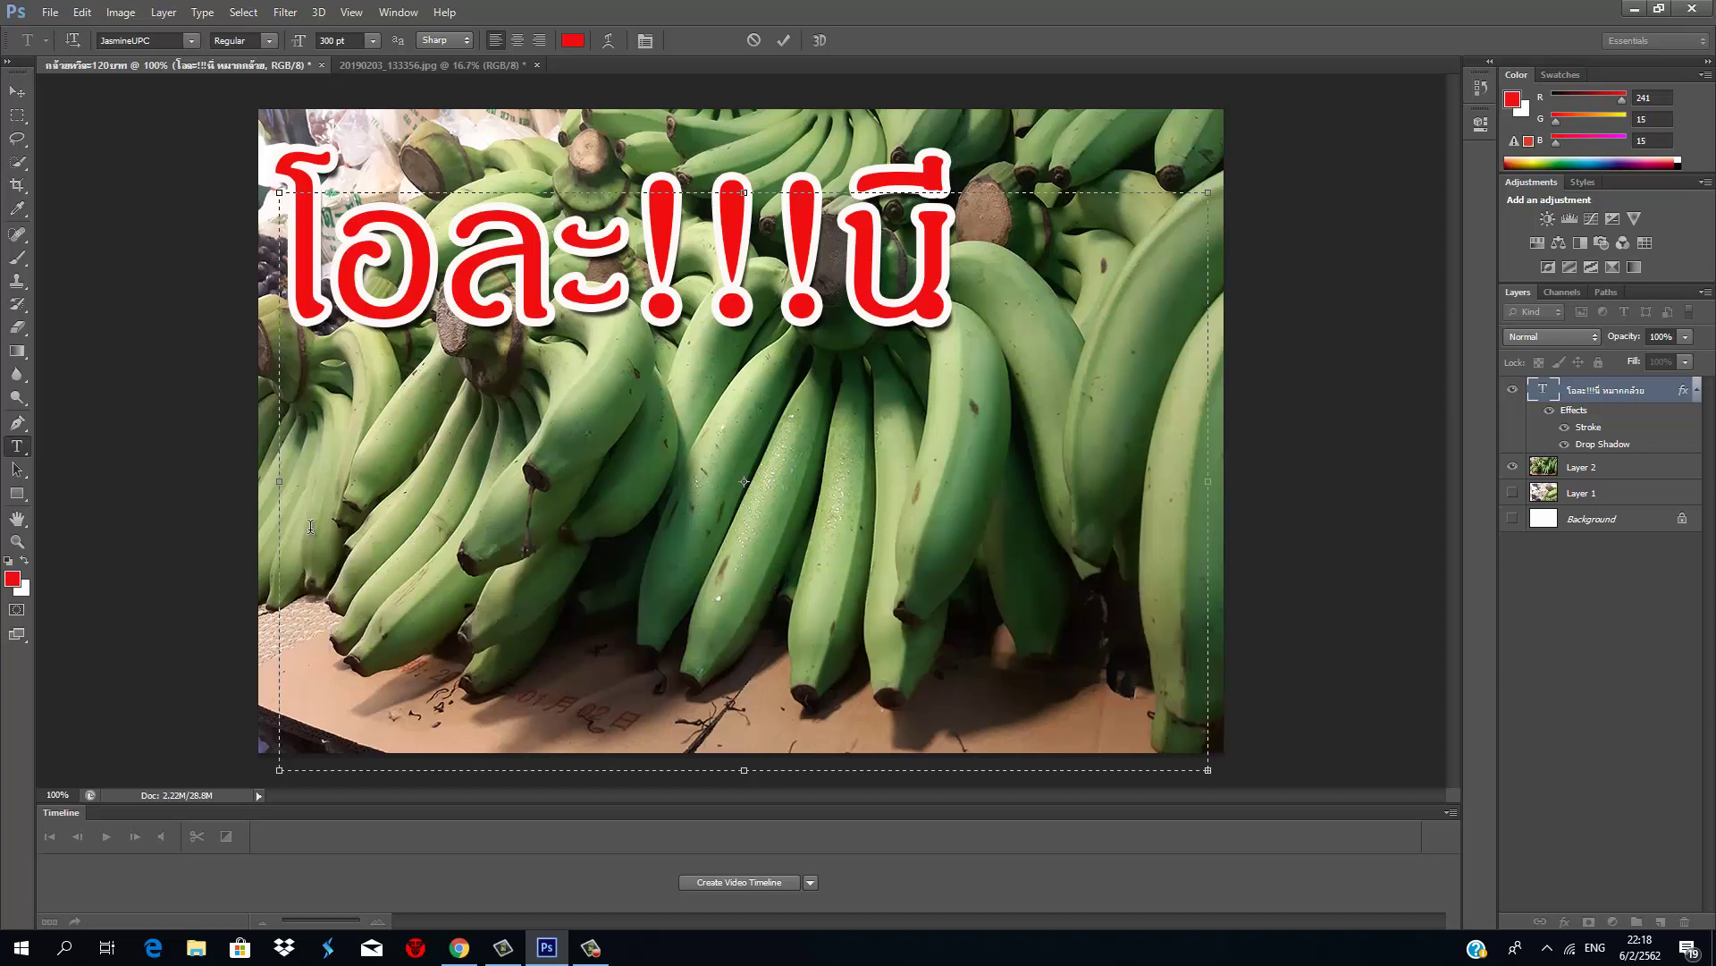
{"action": "key", "text": "ctrl+z"}
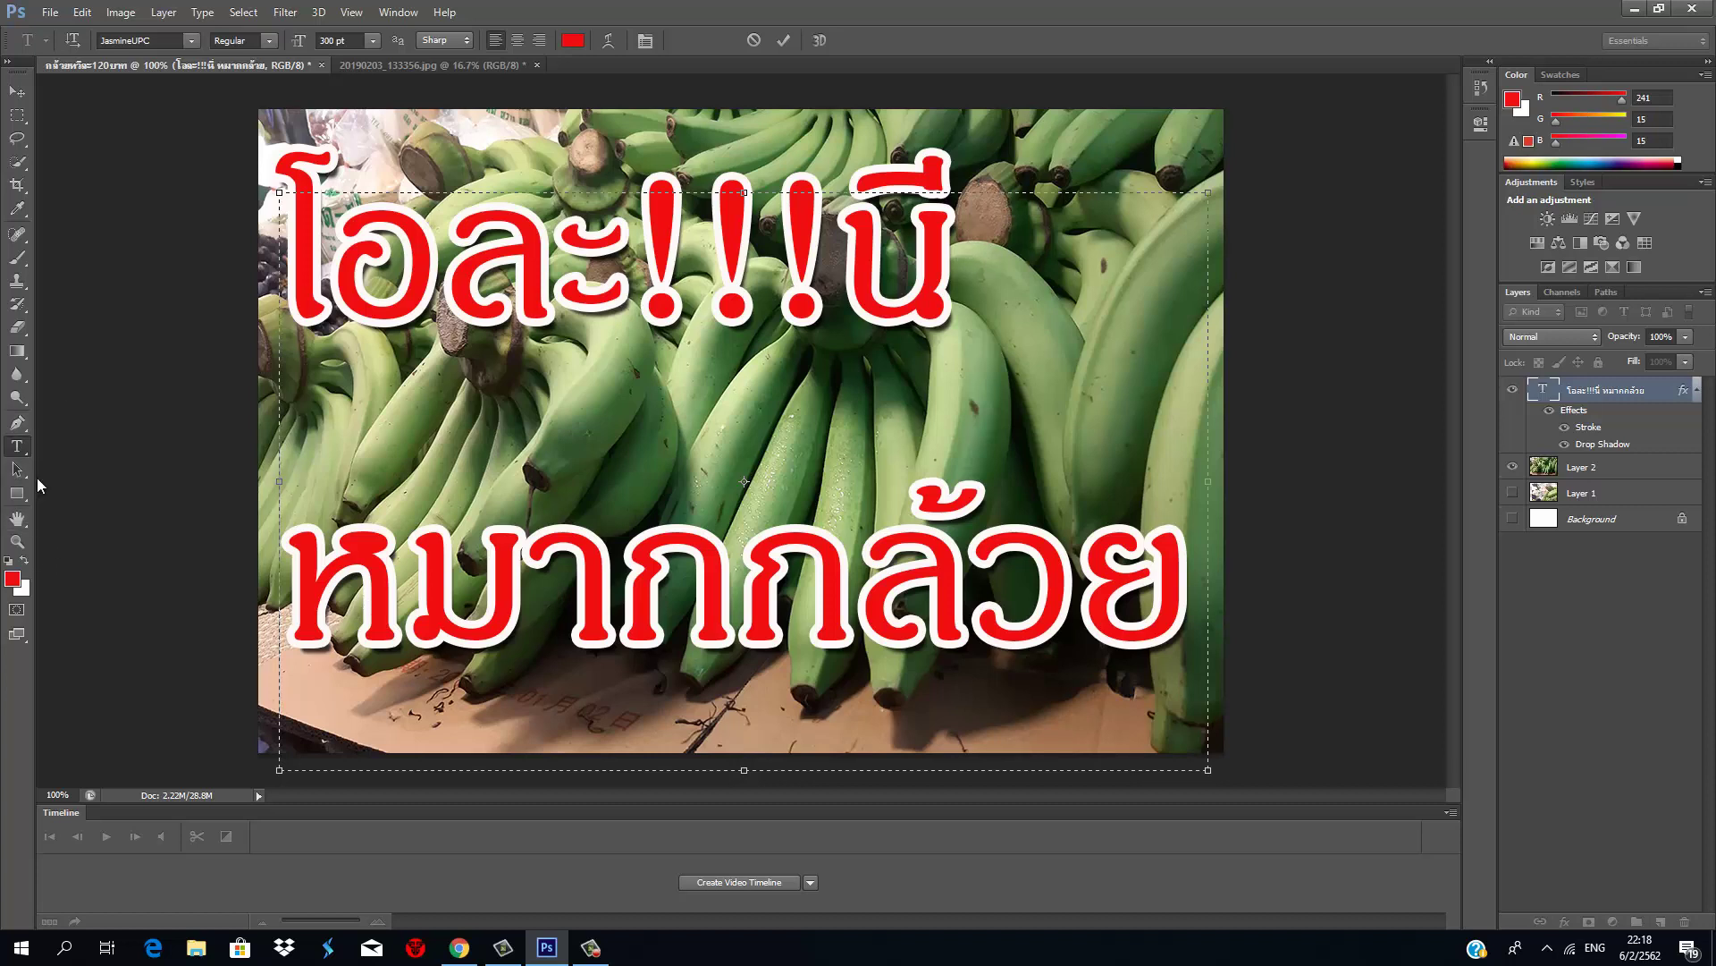
{"action": "left_click", "coordinate": [17, 91]}
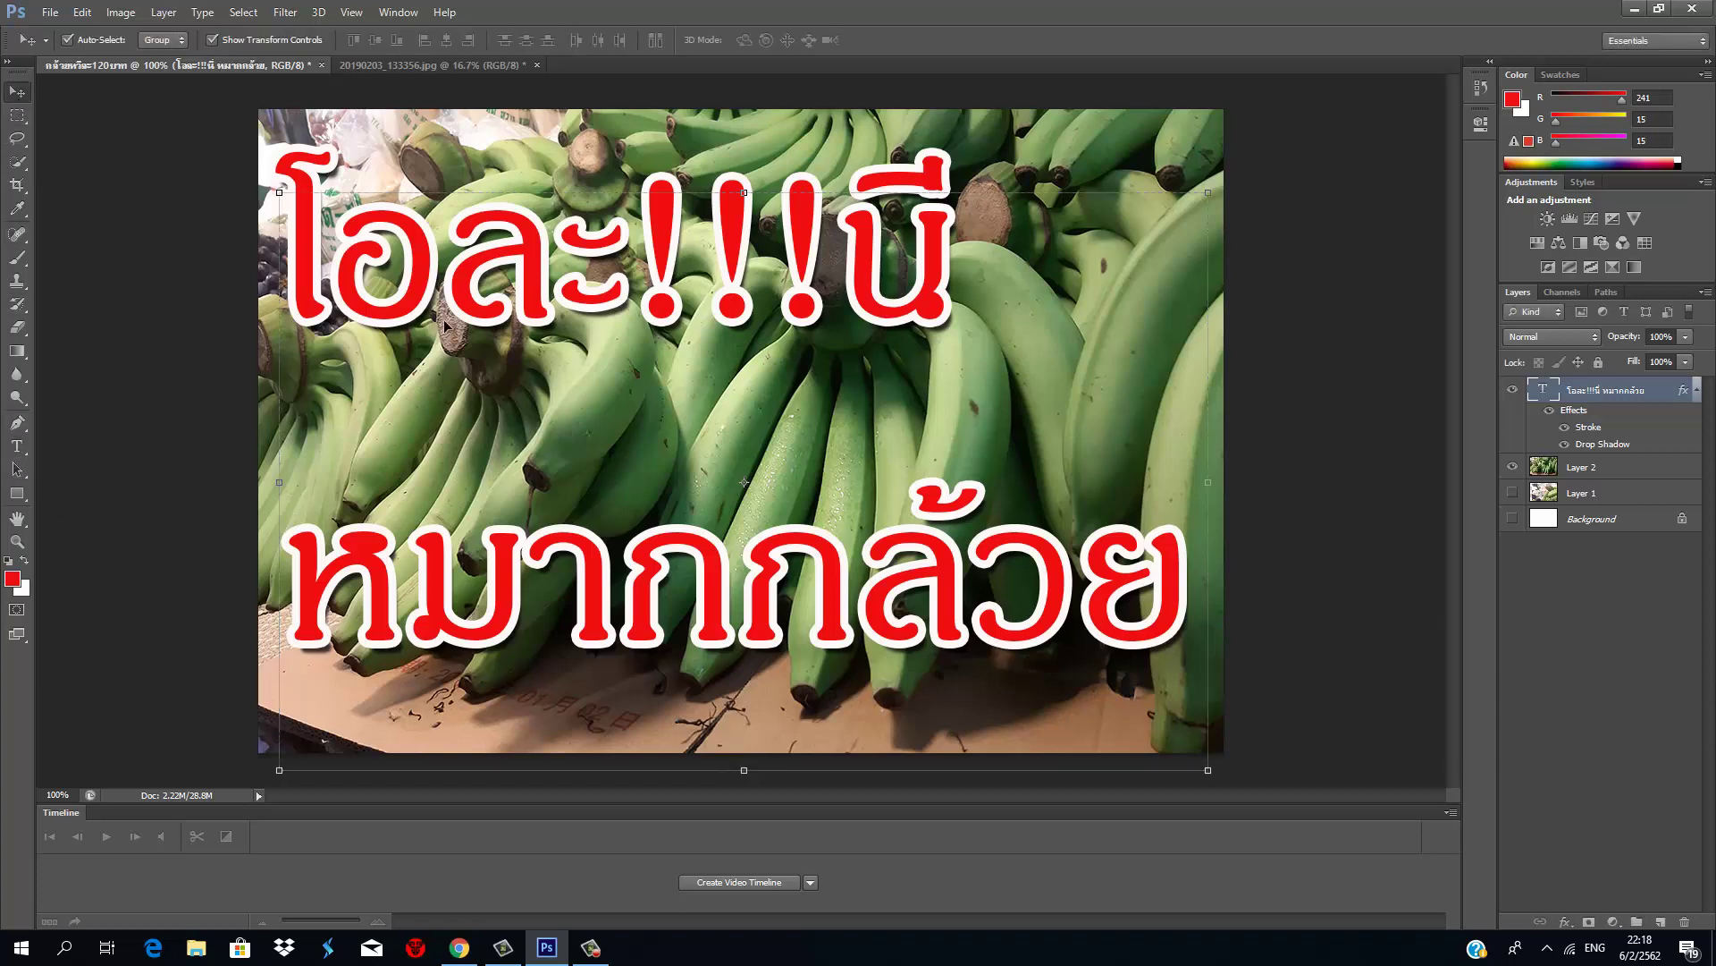
Step: Draw a new wide text box across the lower middle of the canvas and set its text size to 120 pt
{"action": "left_click", "coordinate": [17, 446]}
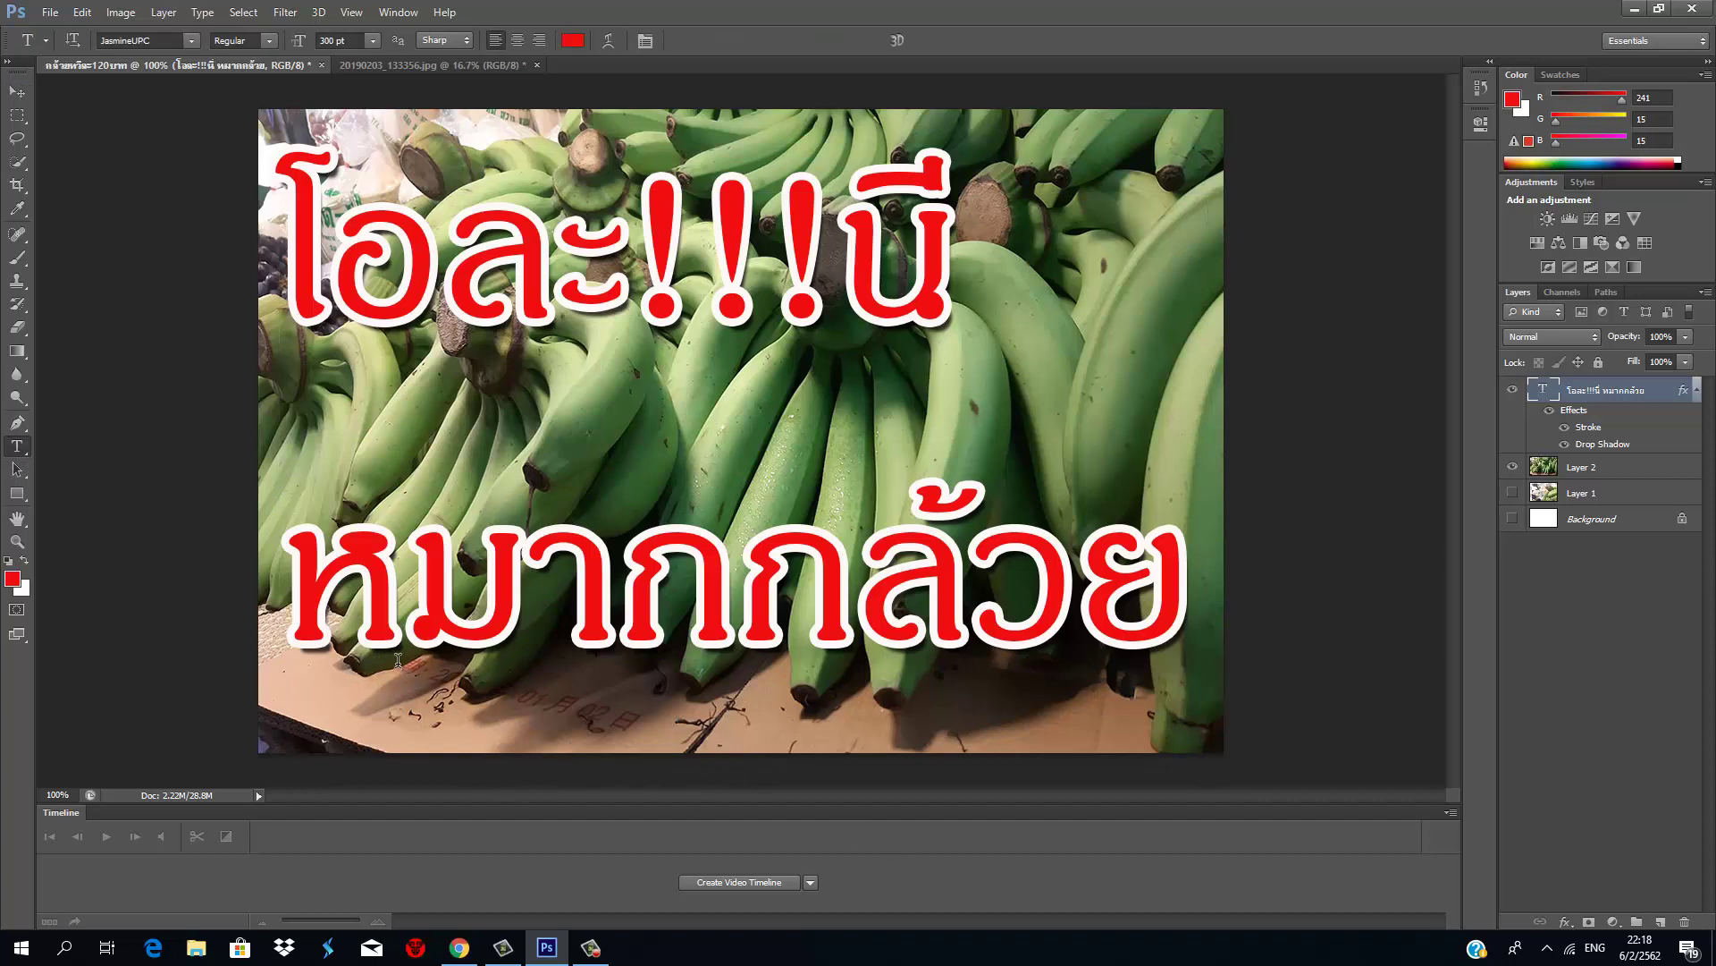
{"action": "left_click_drag", "start_coordinate": [986, 782], "coordinate": [429, 608]}
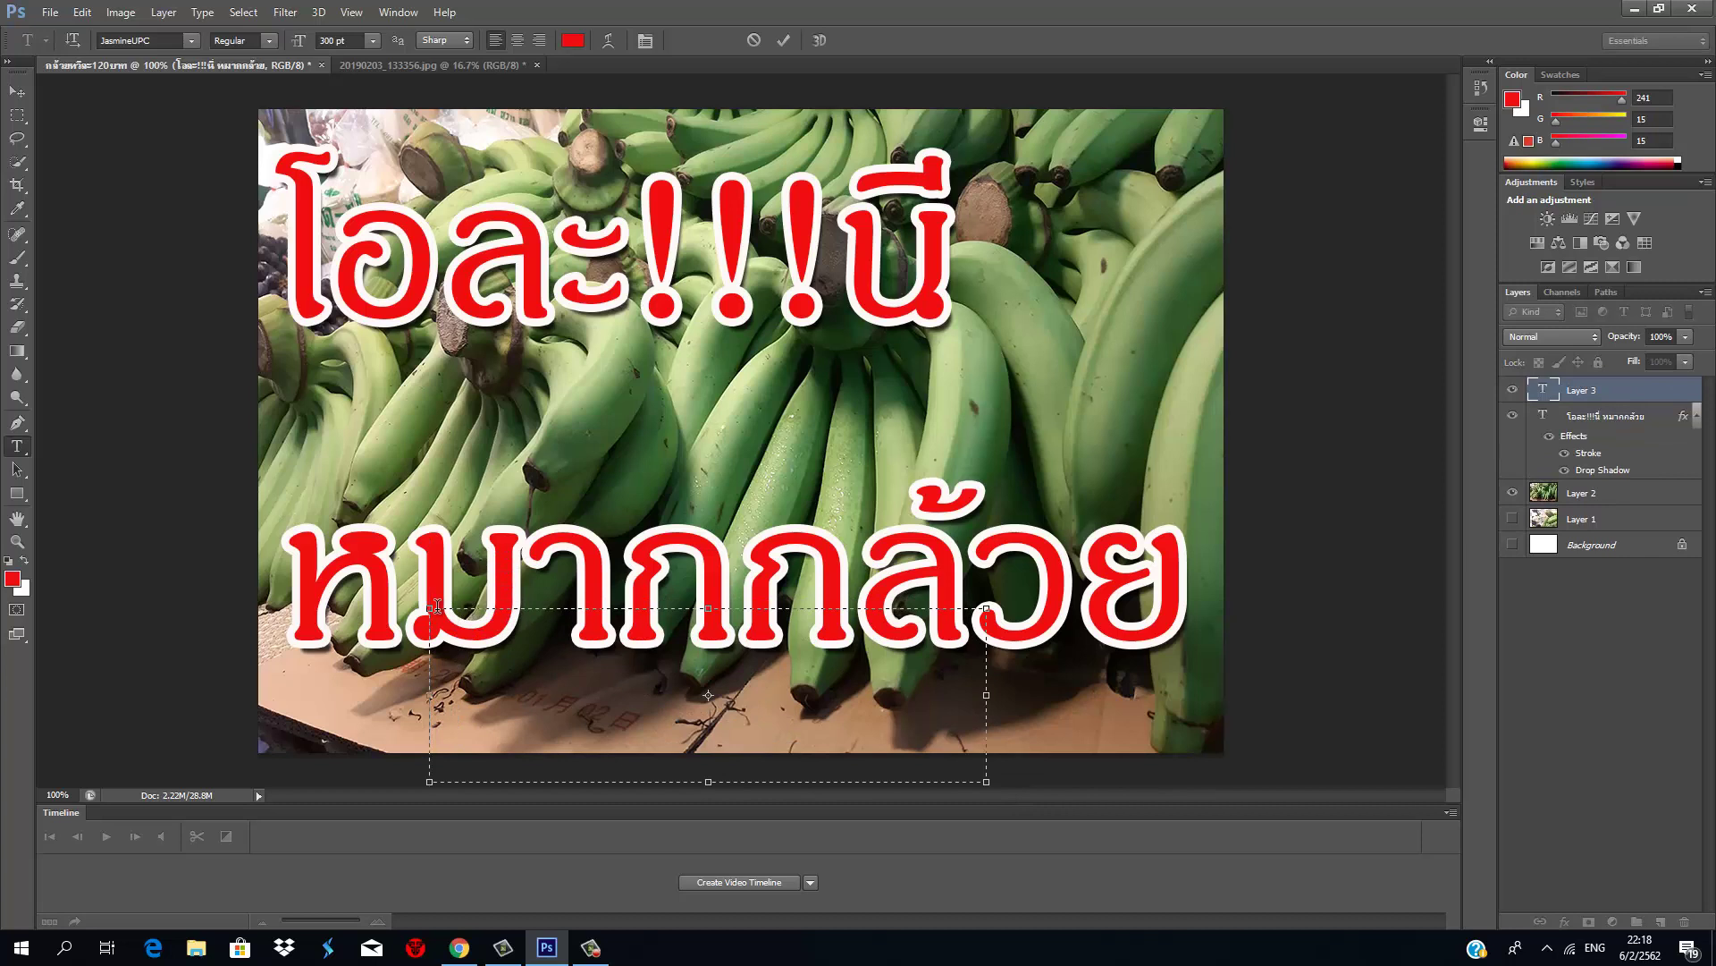
{"action": "left_click", "coordinate": [372, 41]}
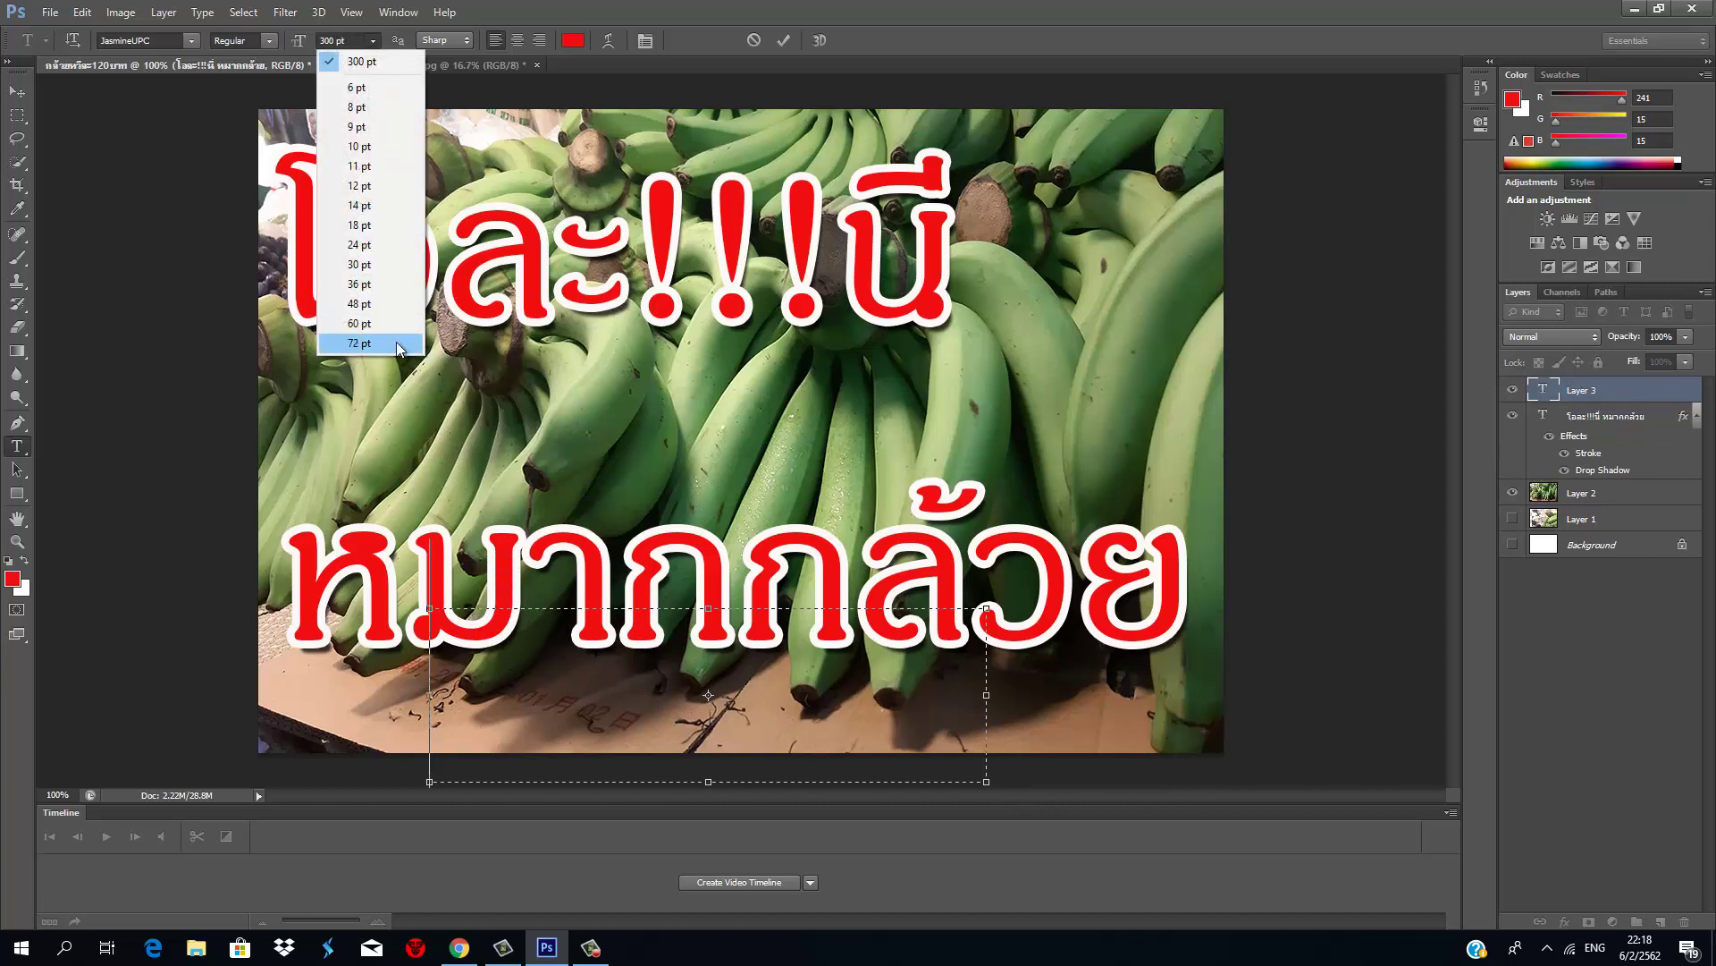
{"action": "left_click", "coordinate": [344, 40]}
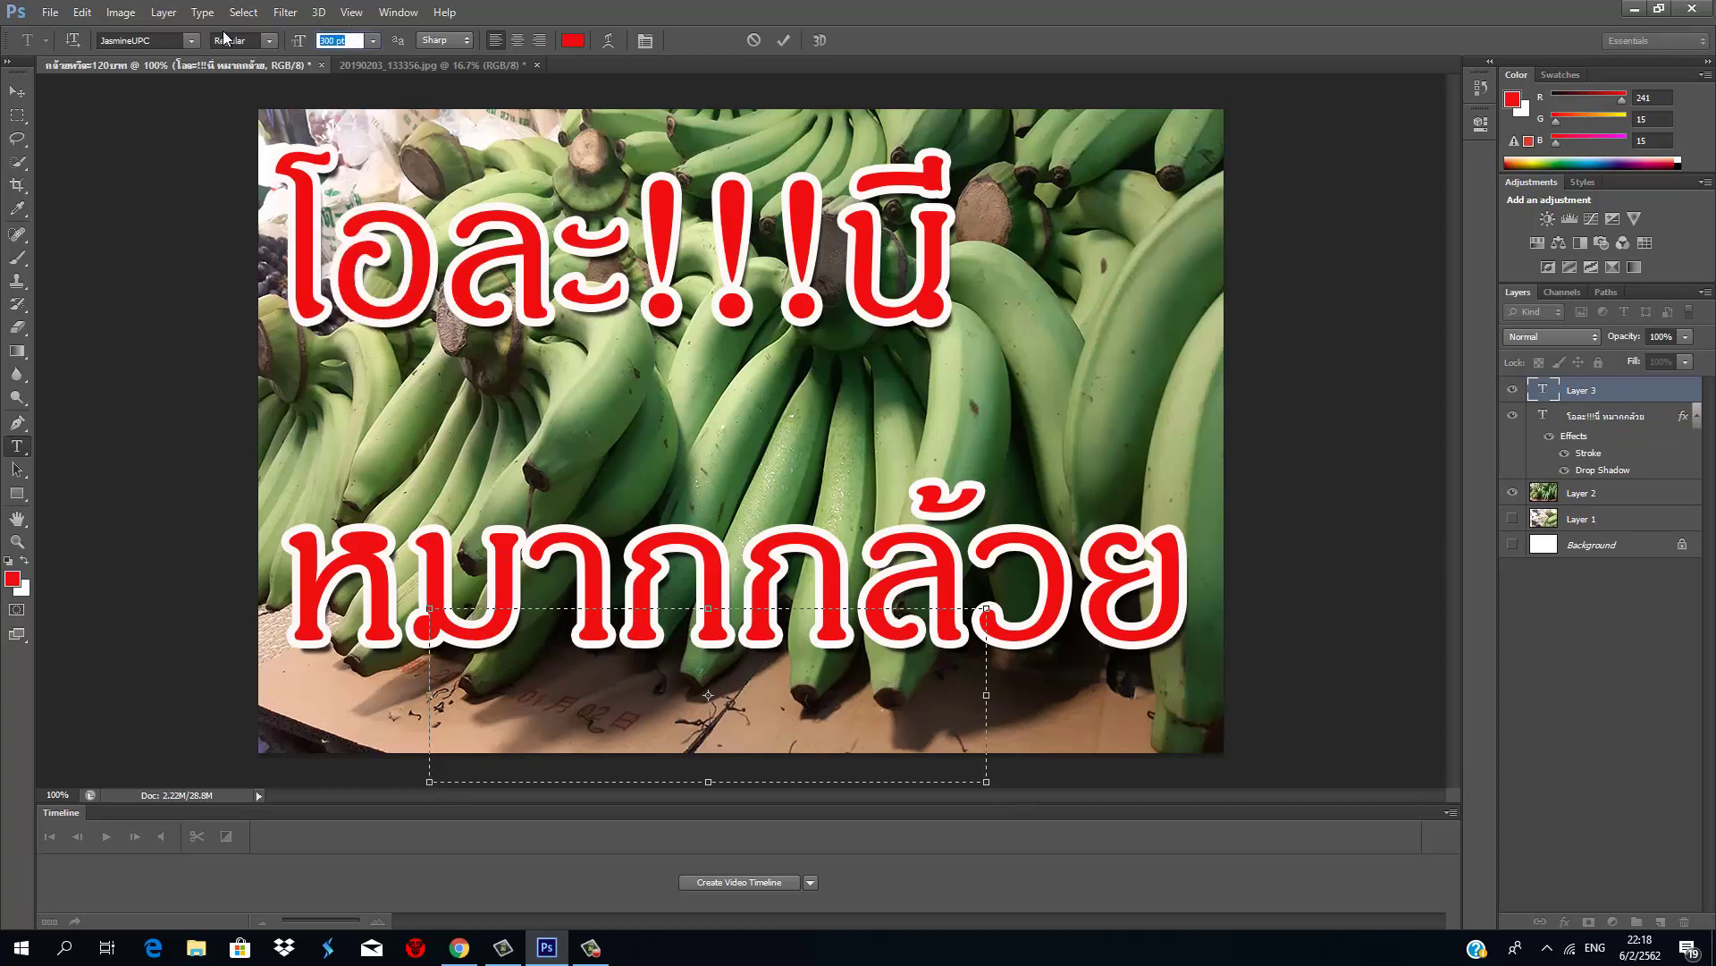
{"action": "key", "text": "Return"}
Step: Set the new text's colour to yellow-green d4f10f
{"action": "left_click", "coordinate": [573, 40]}
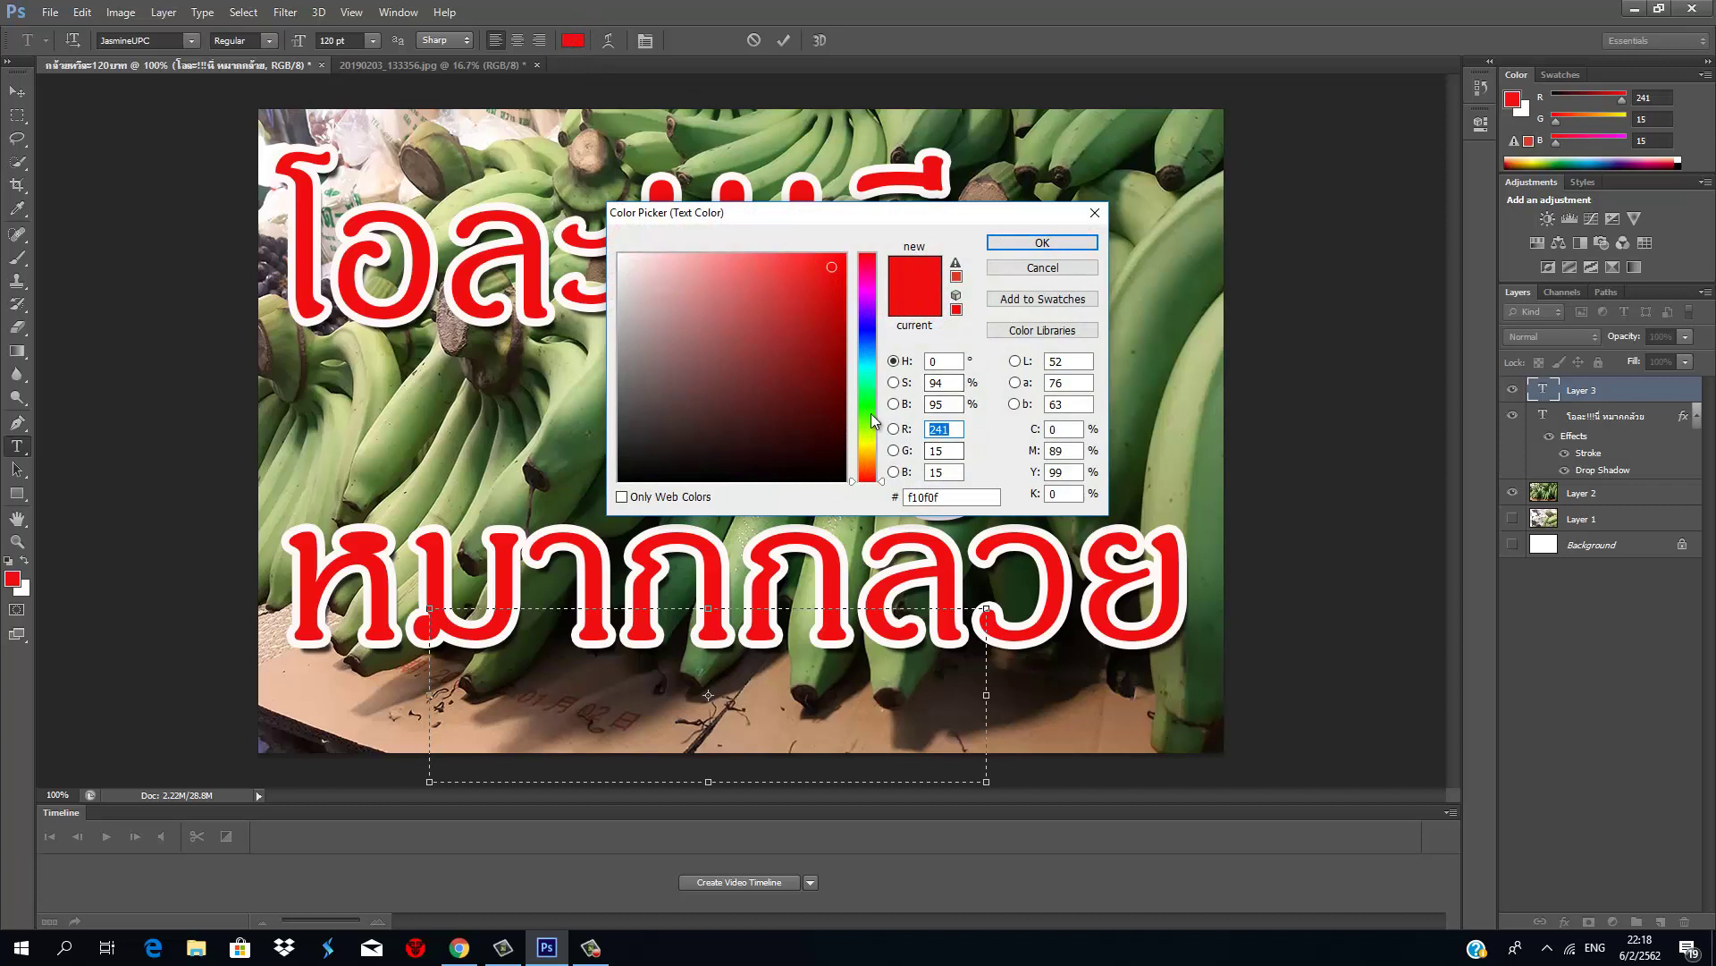
{"action": "left_click", "coordinate": [873, 415]}
{"action": "left_click", "coordinate": [873, 439]}
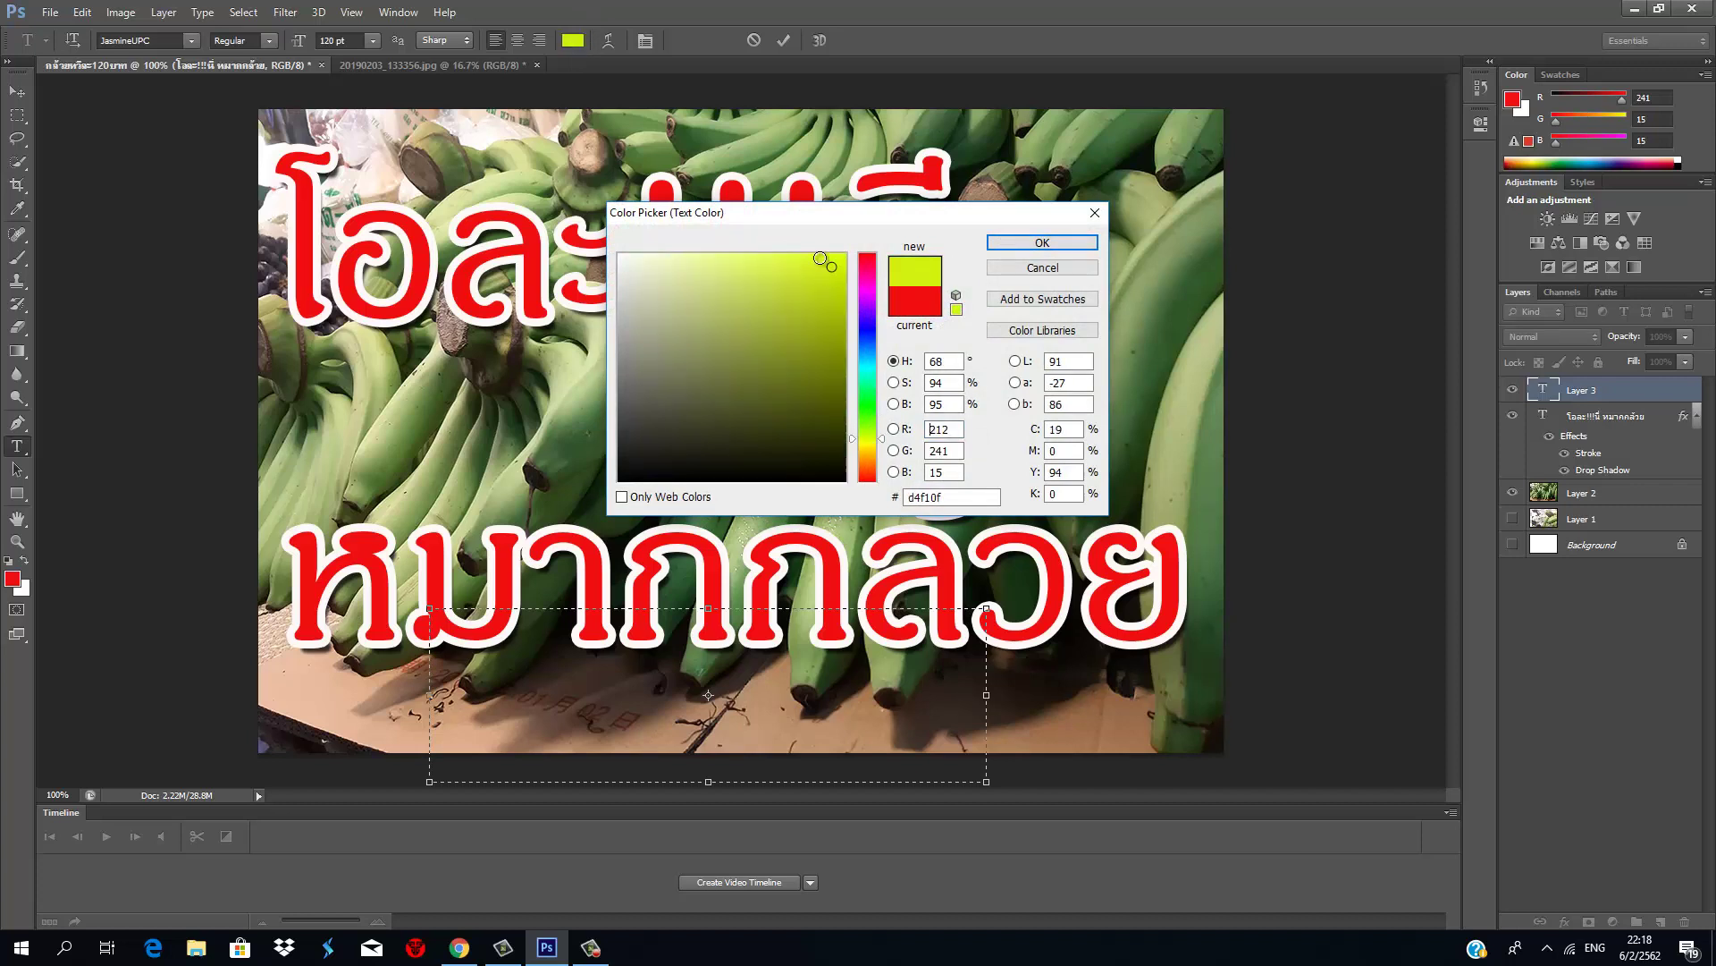
{"action": "left_click", "coordinate": [1042, 243]}
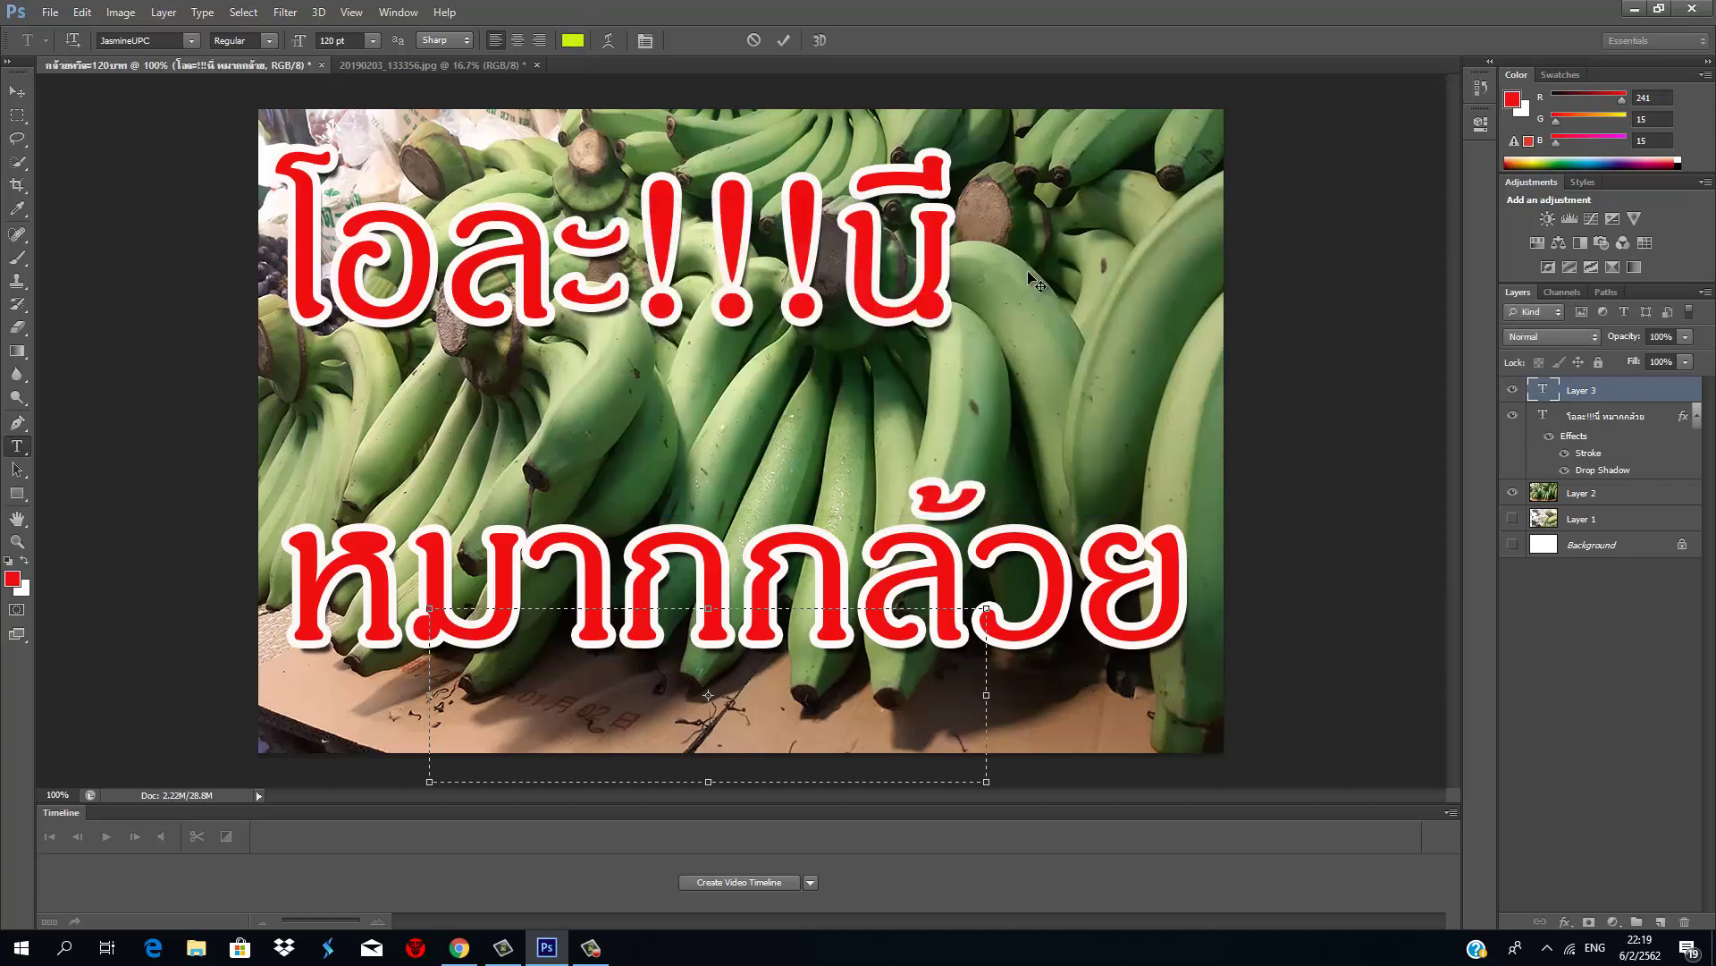
Step: Enter the price text ราคา120 บาท in the new box and place it just below the word หมากกล้วย
{"action": "type", "text": "120"}
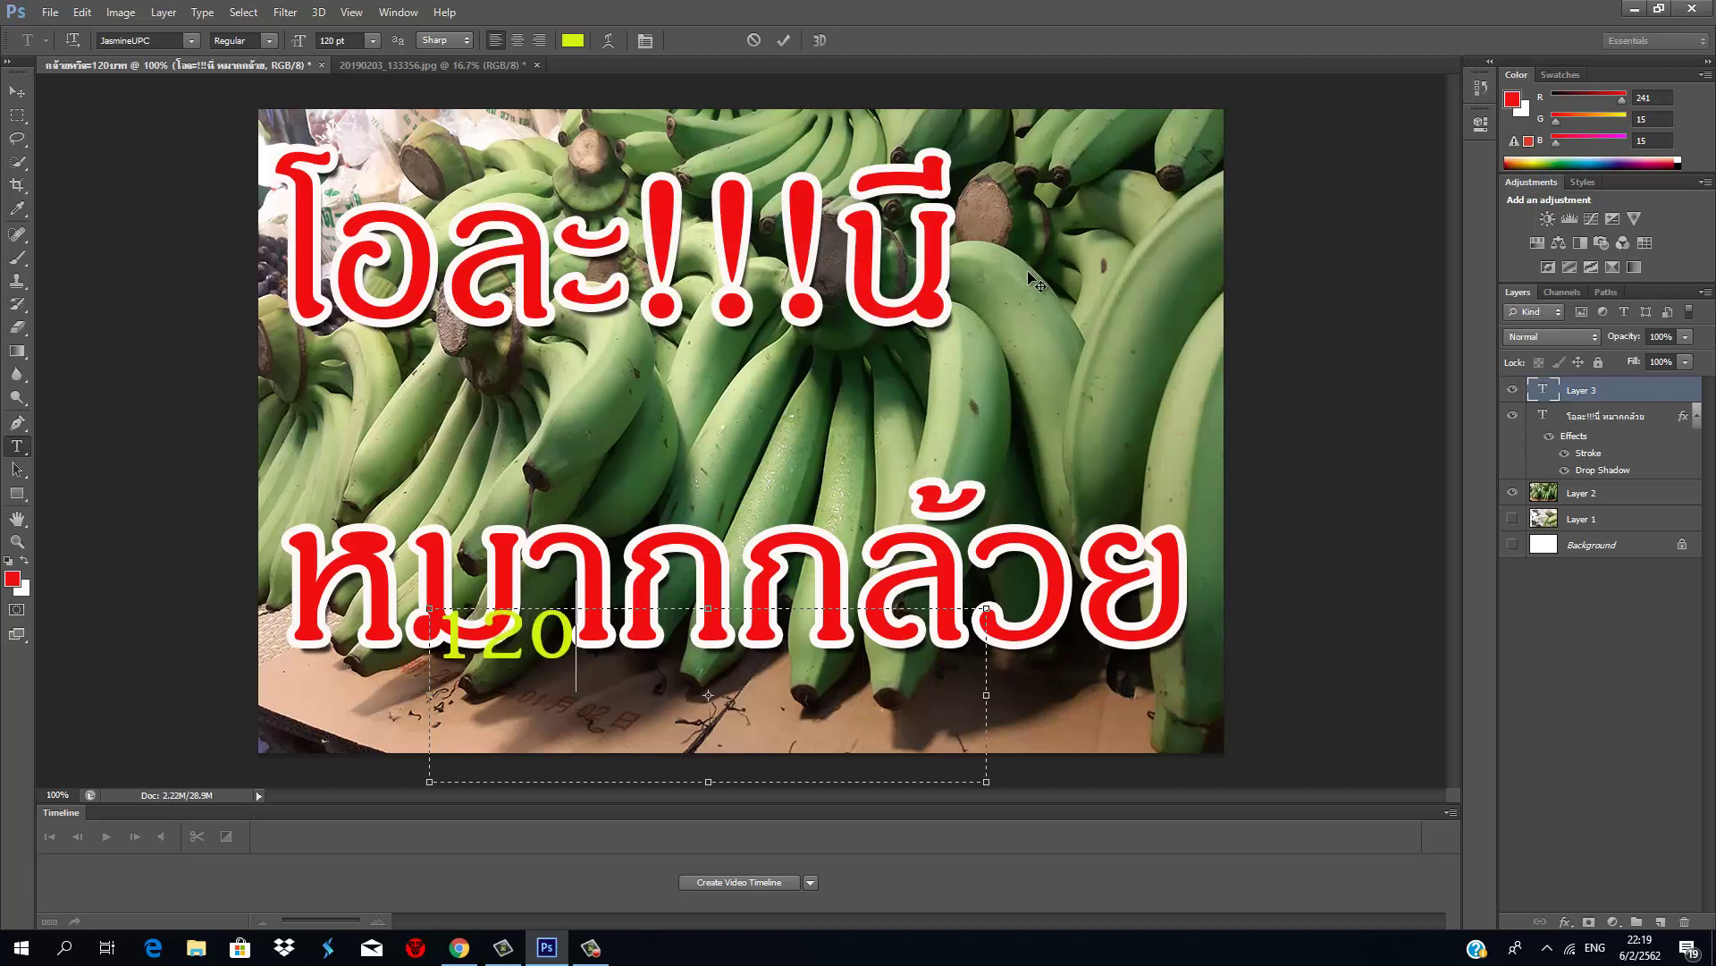
{"action": "type", "text": "[km"}
{"action": "key", "text": "BackSpace"}
{"action": "key", "text": "BackSpace"}
{"action": "key", "text": "BackSpace"}
{"action": "key", "text": "BackSpace"}
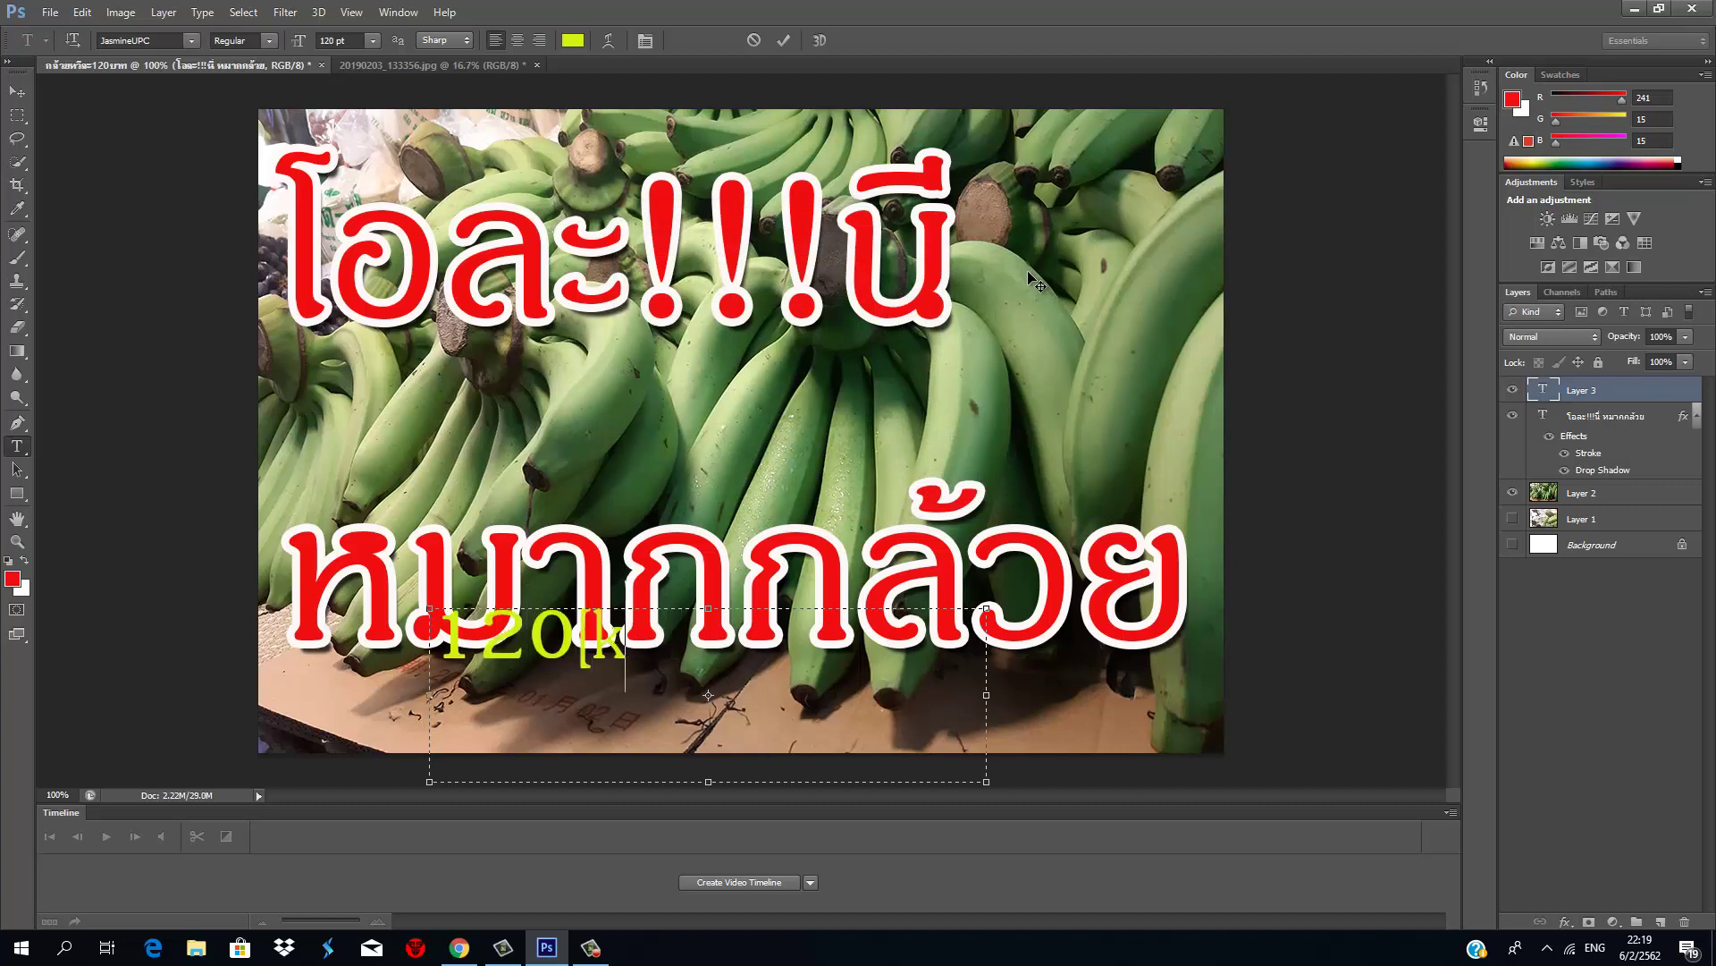
{"action": "type", "text": "0"}
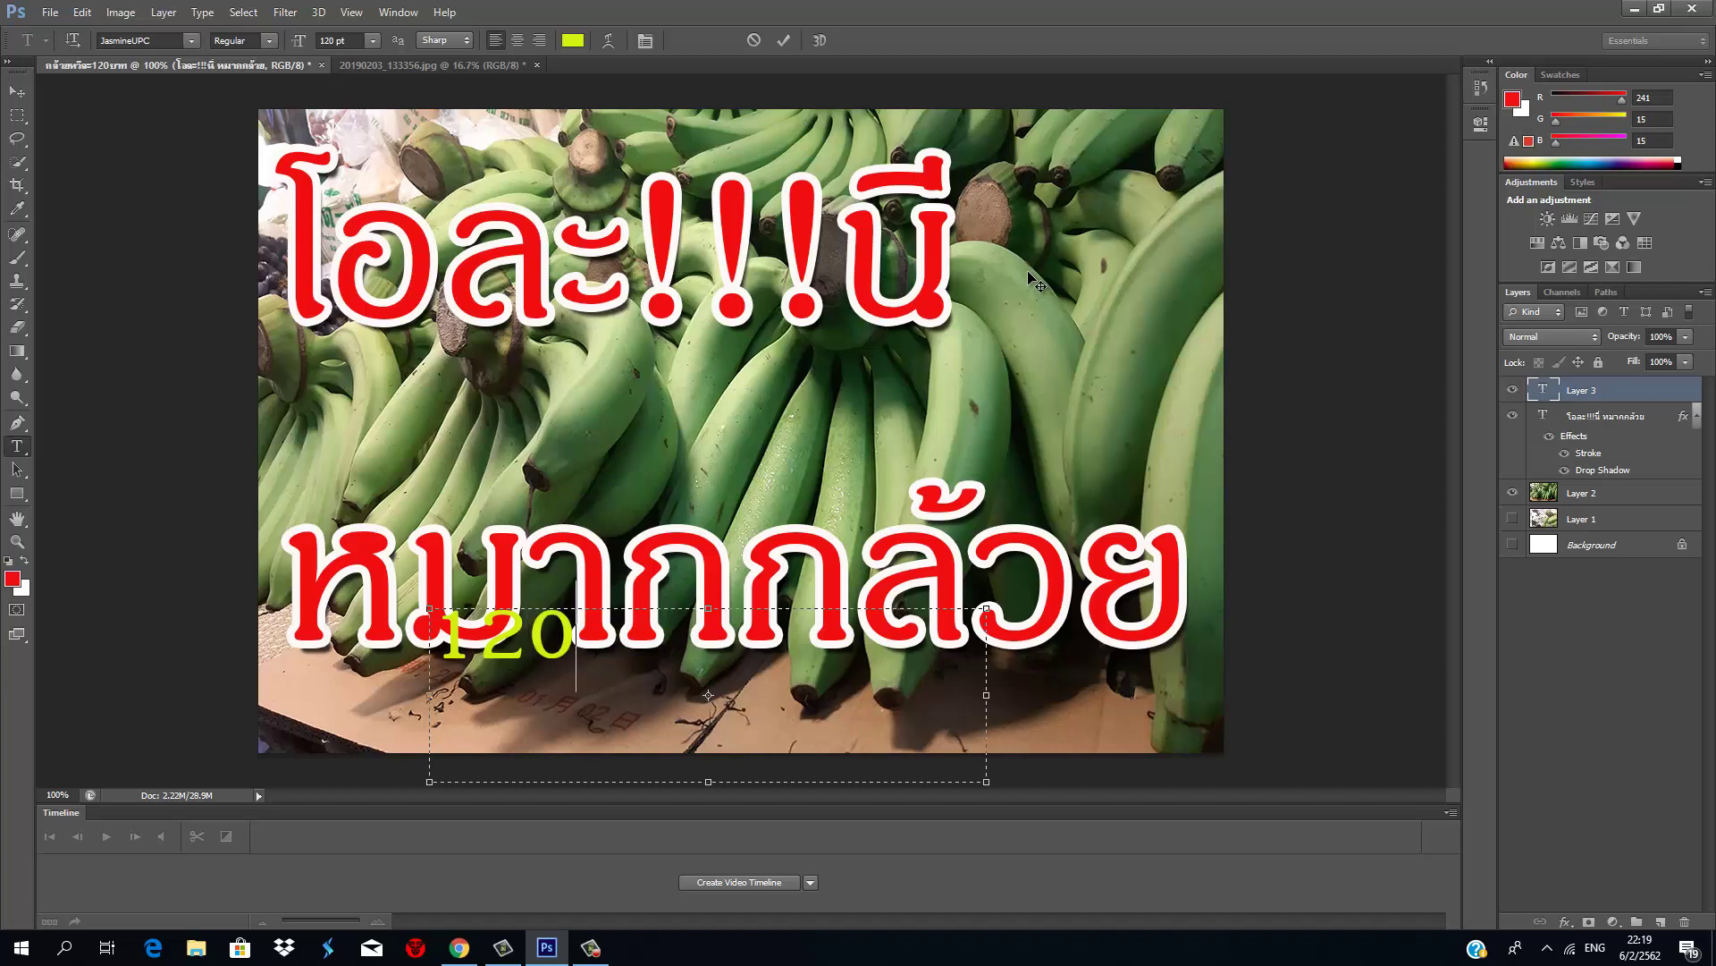
{"action": "key", "text": "grave"}
{"action": "type", "text": "บาท"}
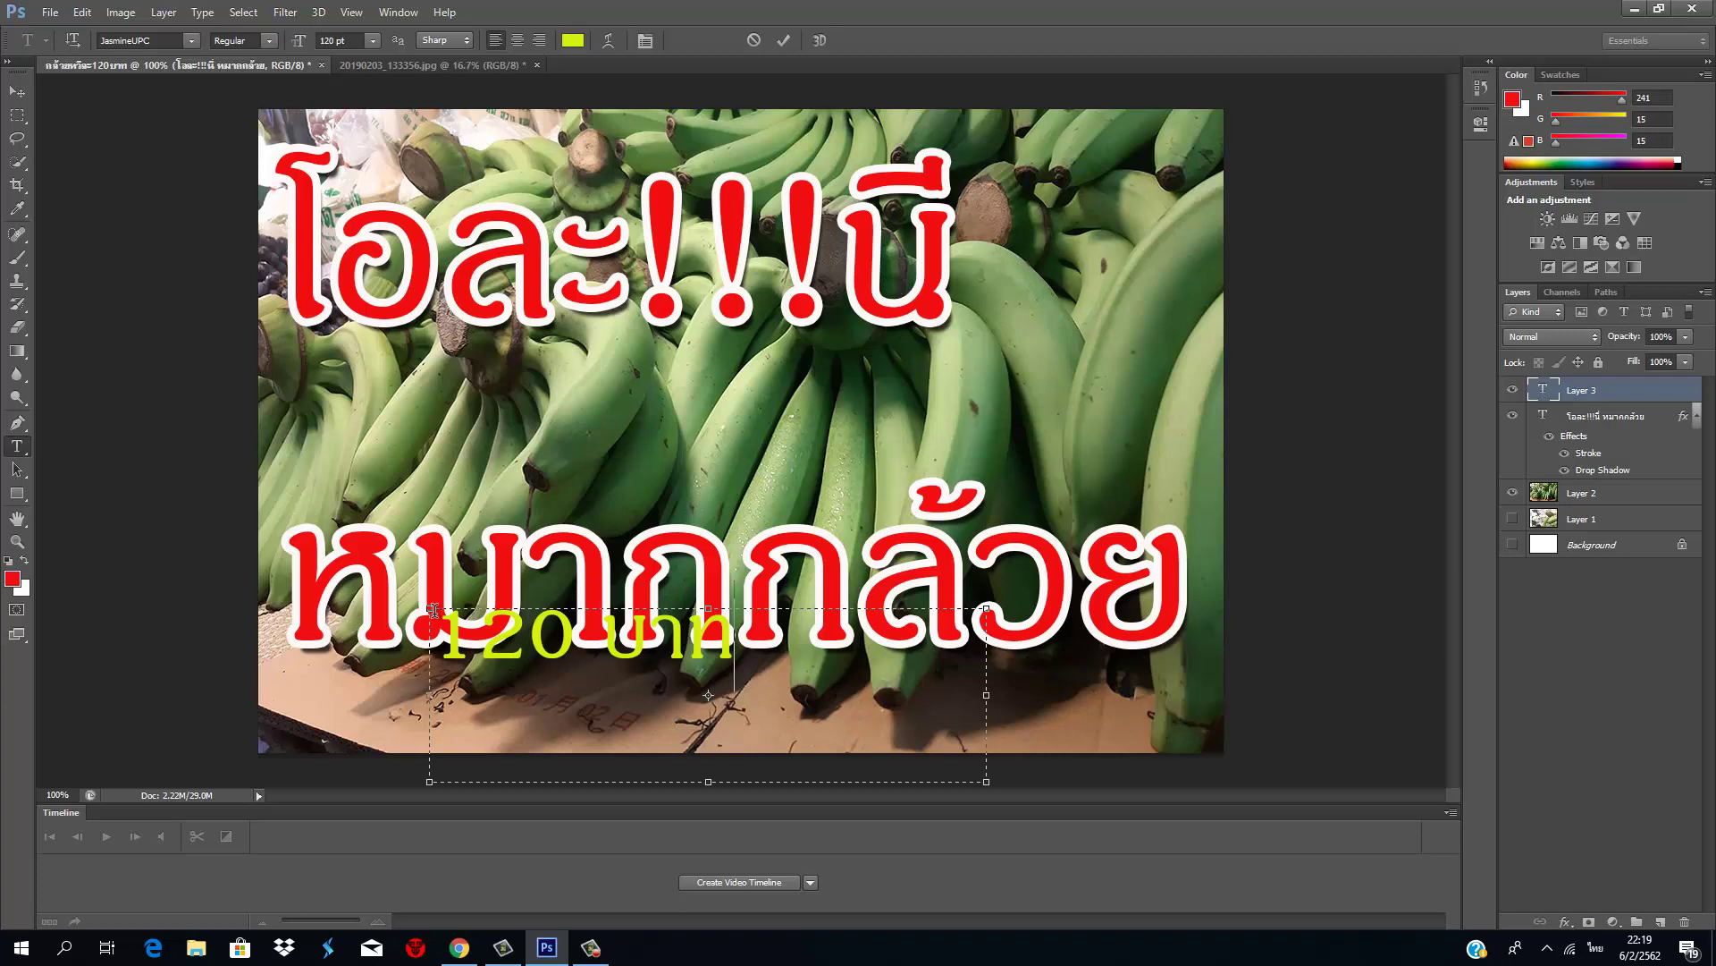
{"action": "left_click", "coordinate": [436, 617]}
{"action": "type", "text": "ราคา"}
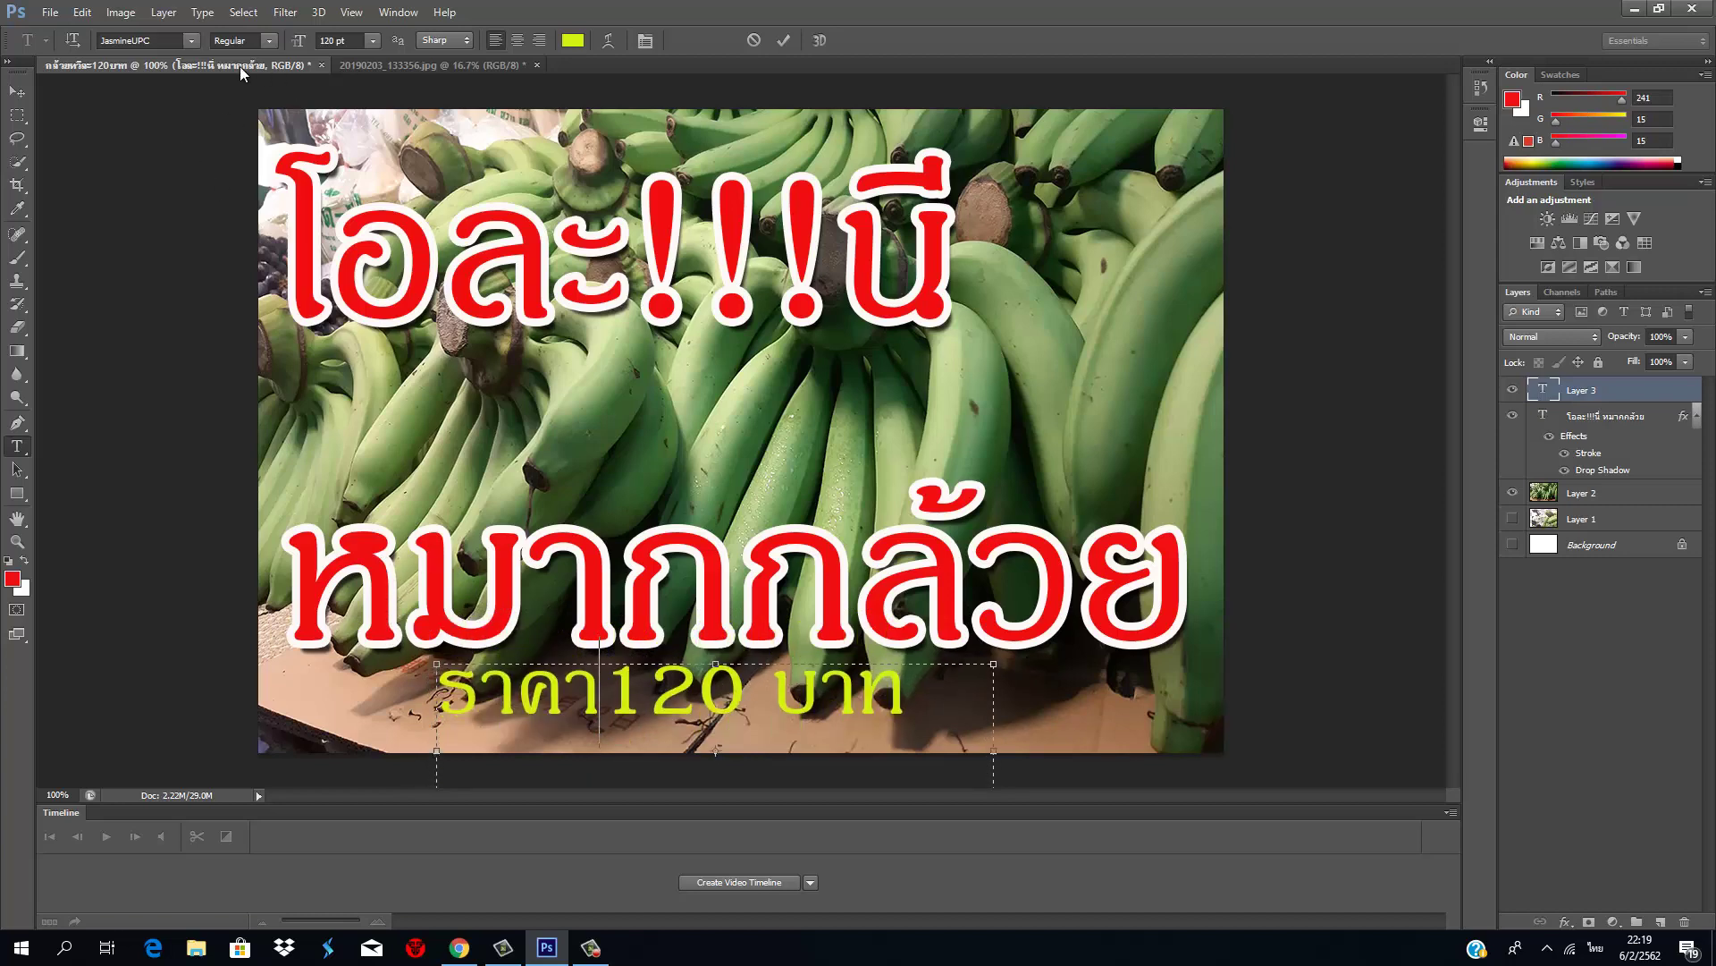
Step: Add a near-black 0f0e0e outside stroke to the price text and make it slightly thicker than the default
{"action": "left_click", "coordinate": [201, 12]}
{"action": "mouse_move", "coordinate": [164, 13]}
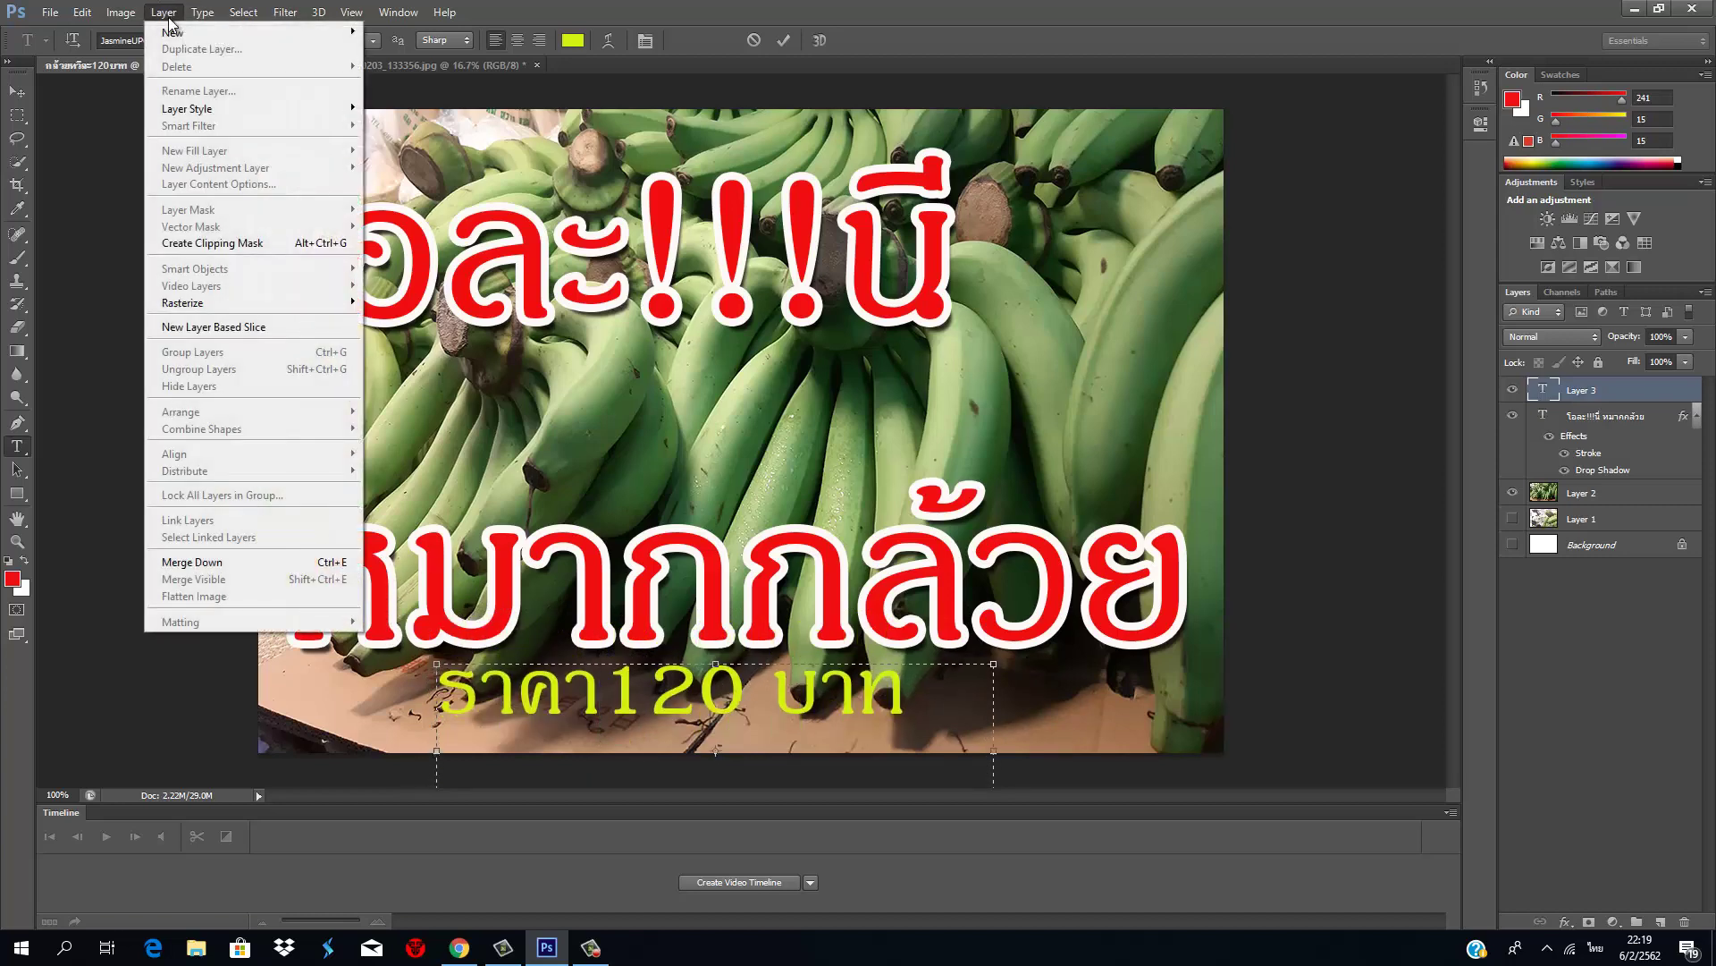
{"action": "mouse_move", "coordinate": [194, 111]}
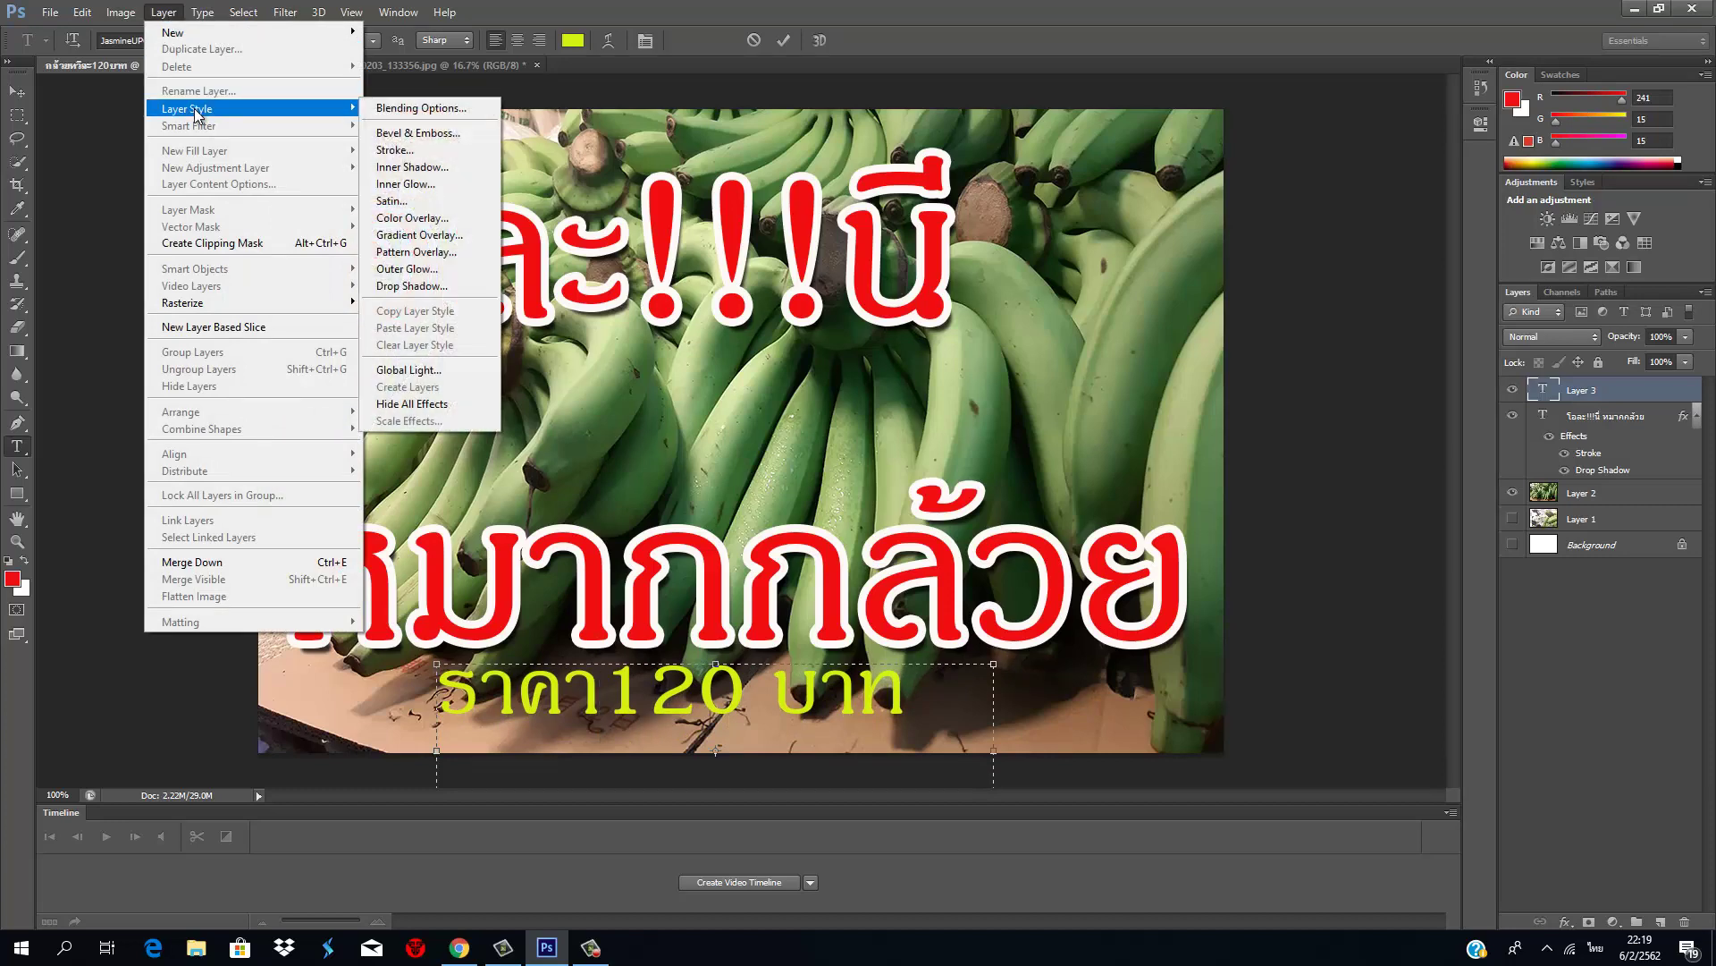
{"action": "left_click", "coordinate": [400, 150]}
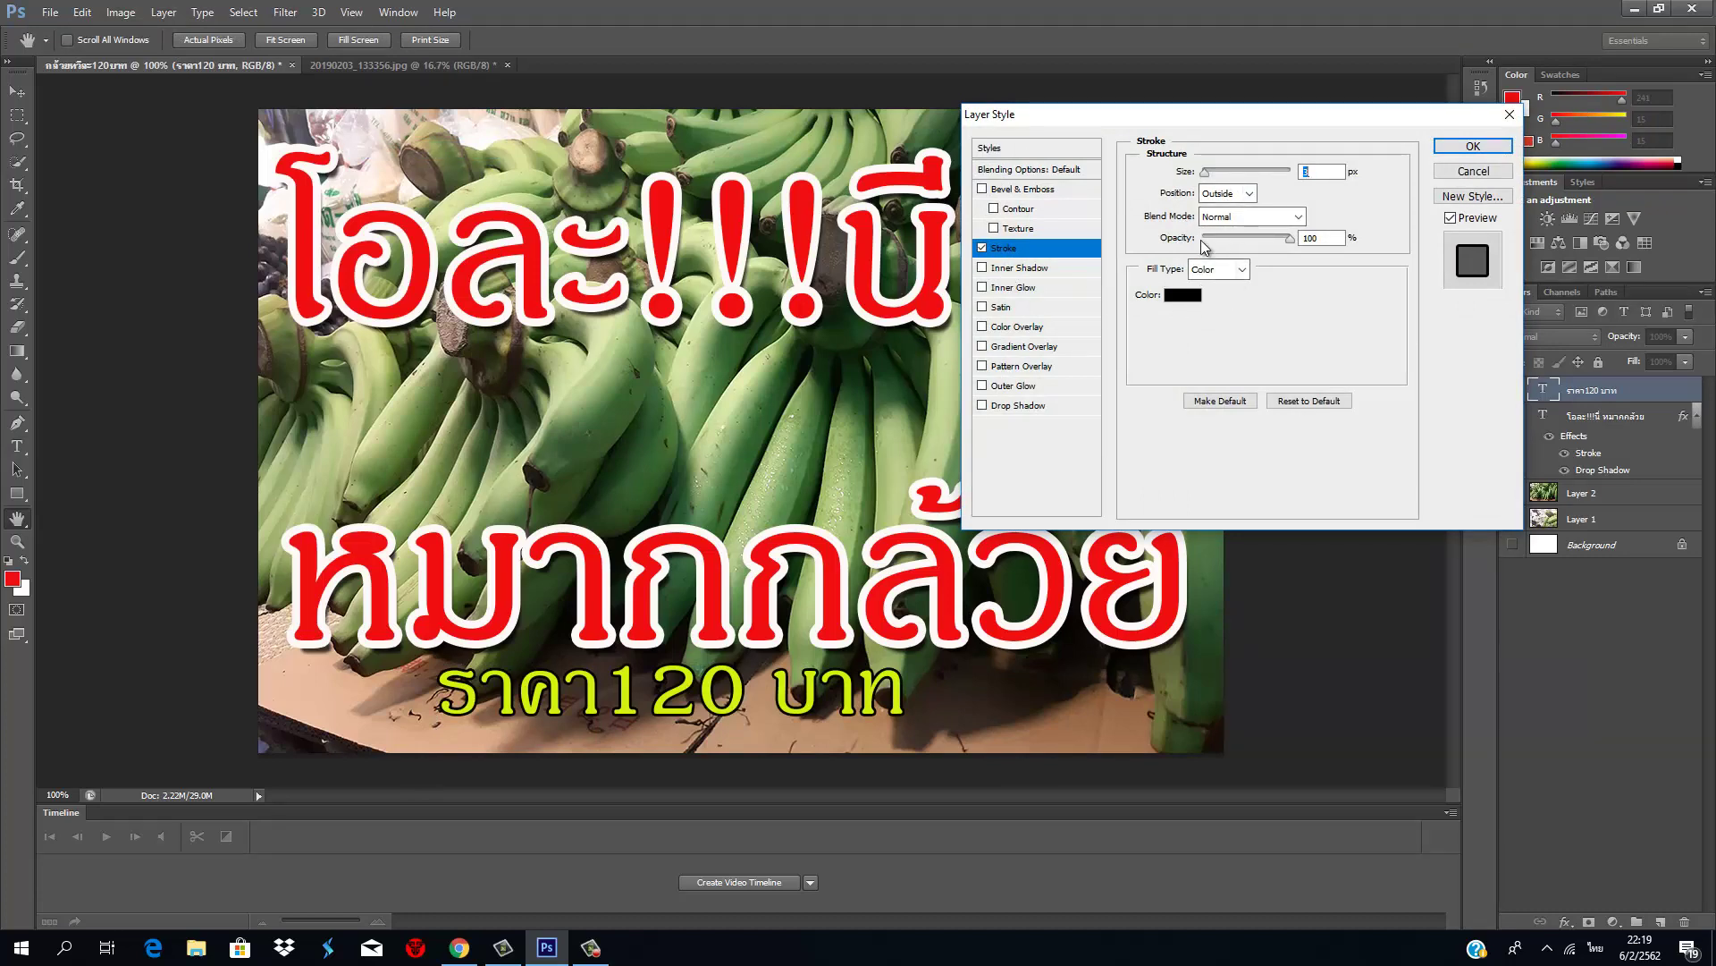
{"action": "left_click", "coordinate": [1181, 295]}
{"action": "left_click", "coordinate": [626, 261]}
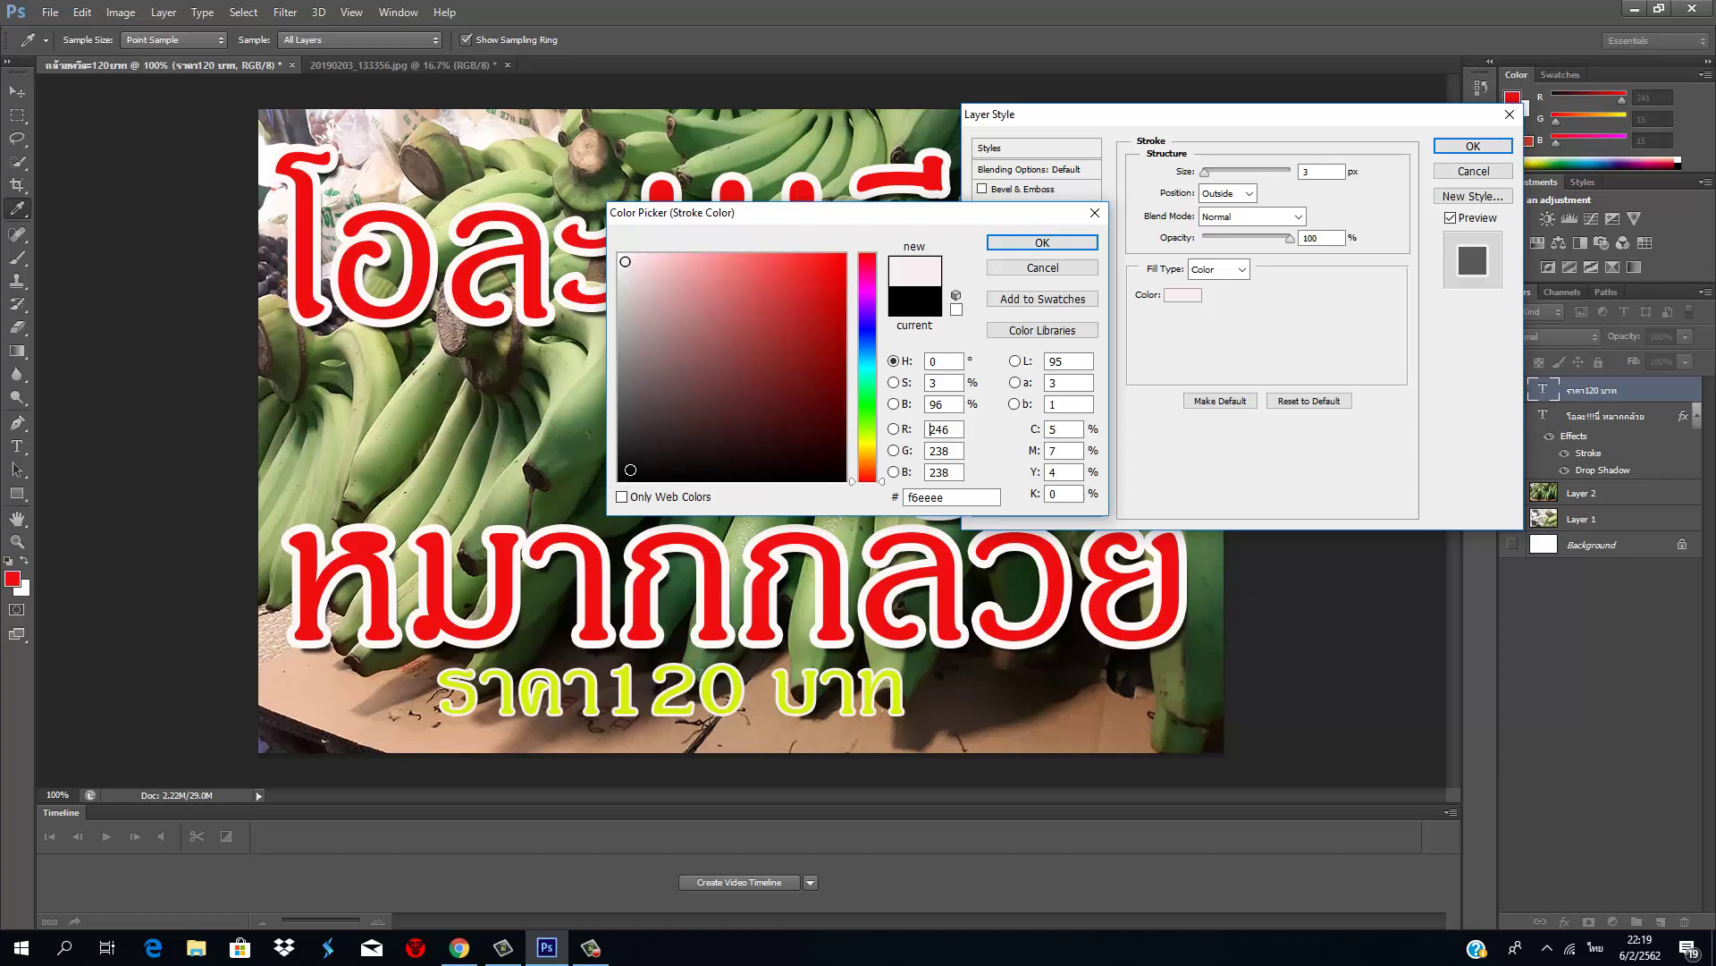
{"action": "left_click", "coordinate": [629, 468]}
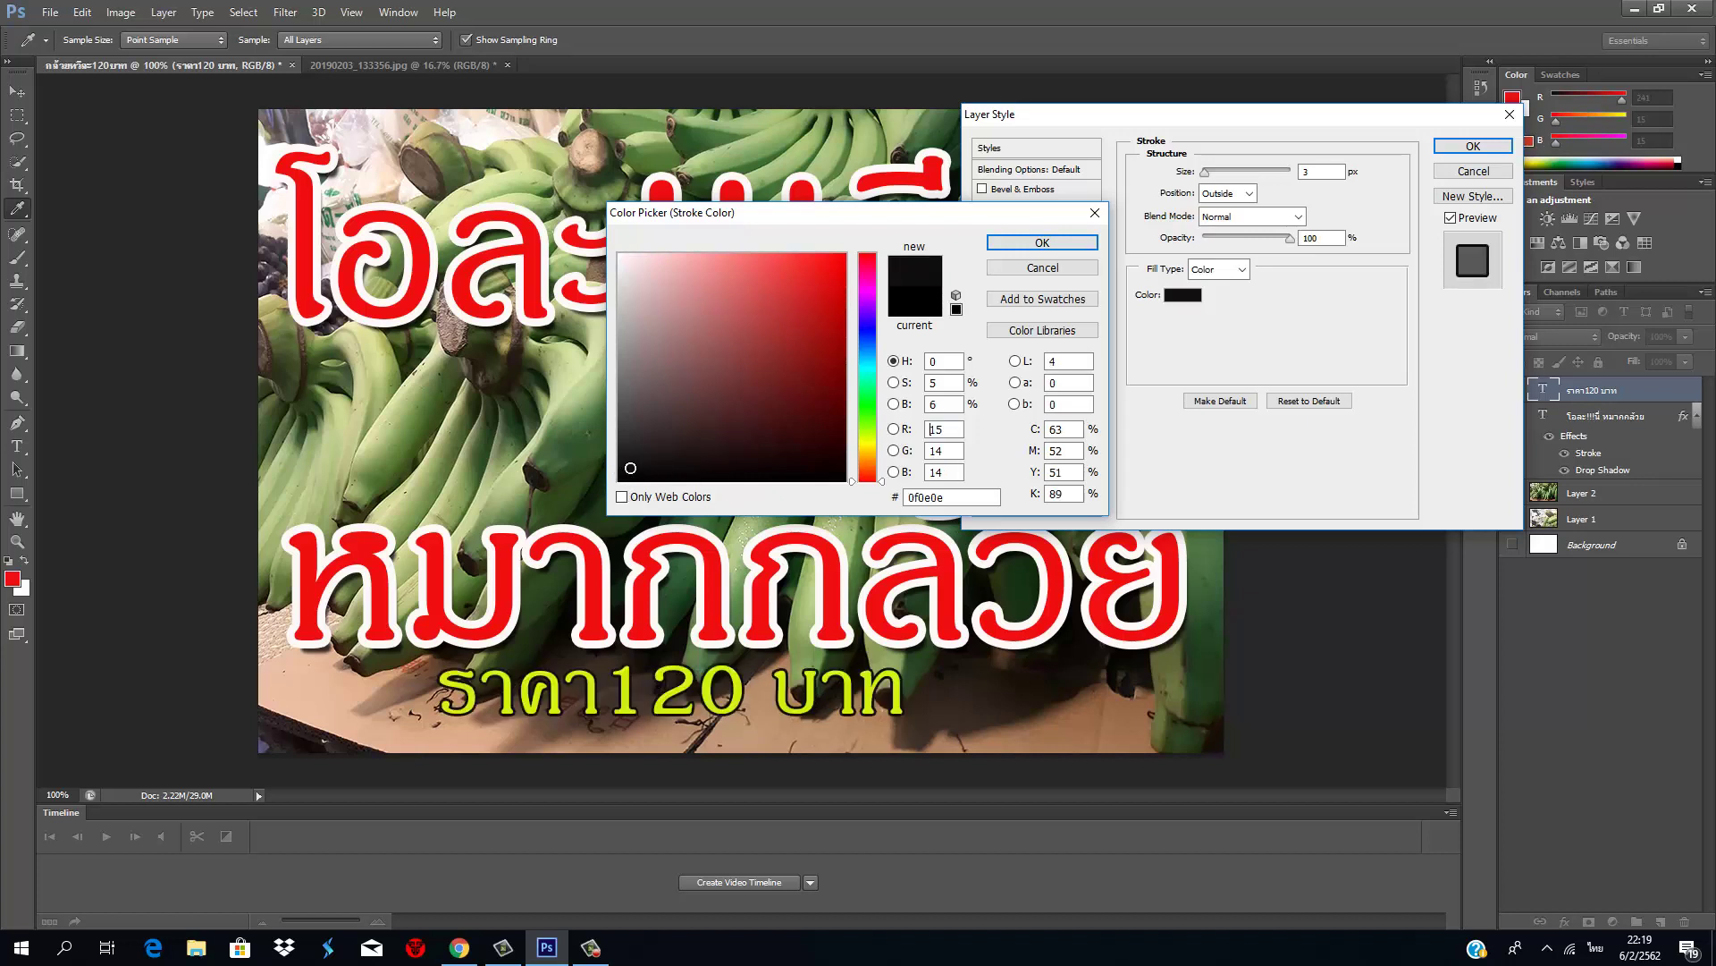
{"action": "left_click", "coordinate": [1043, 243]}
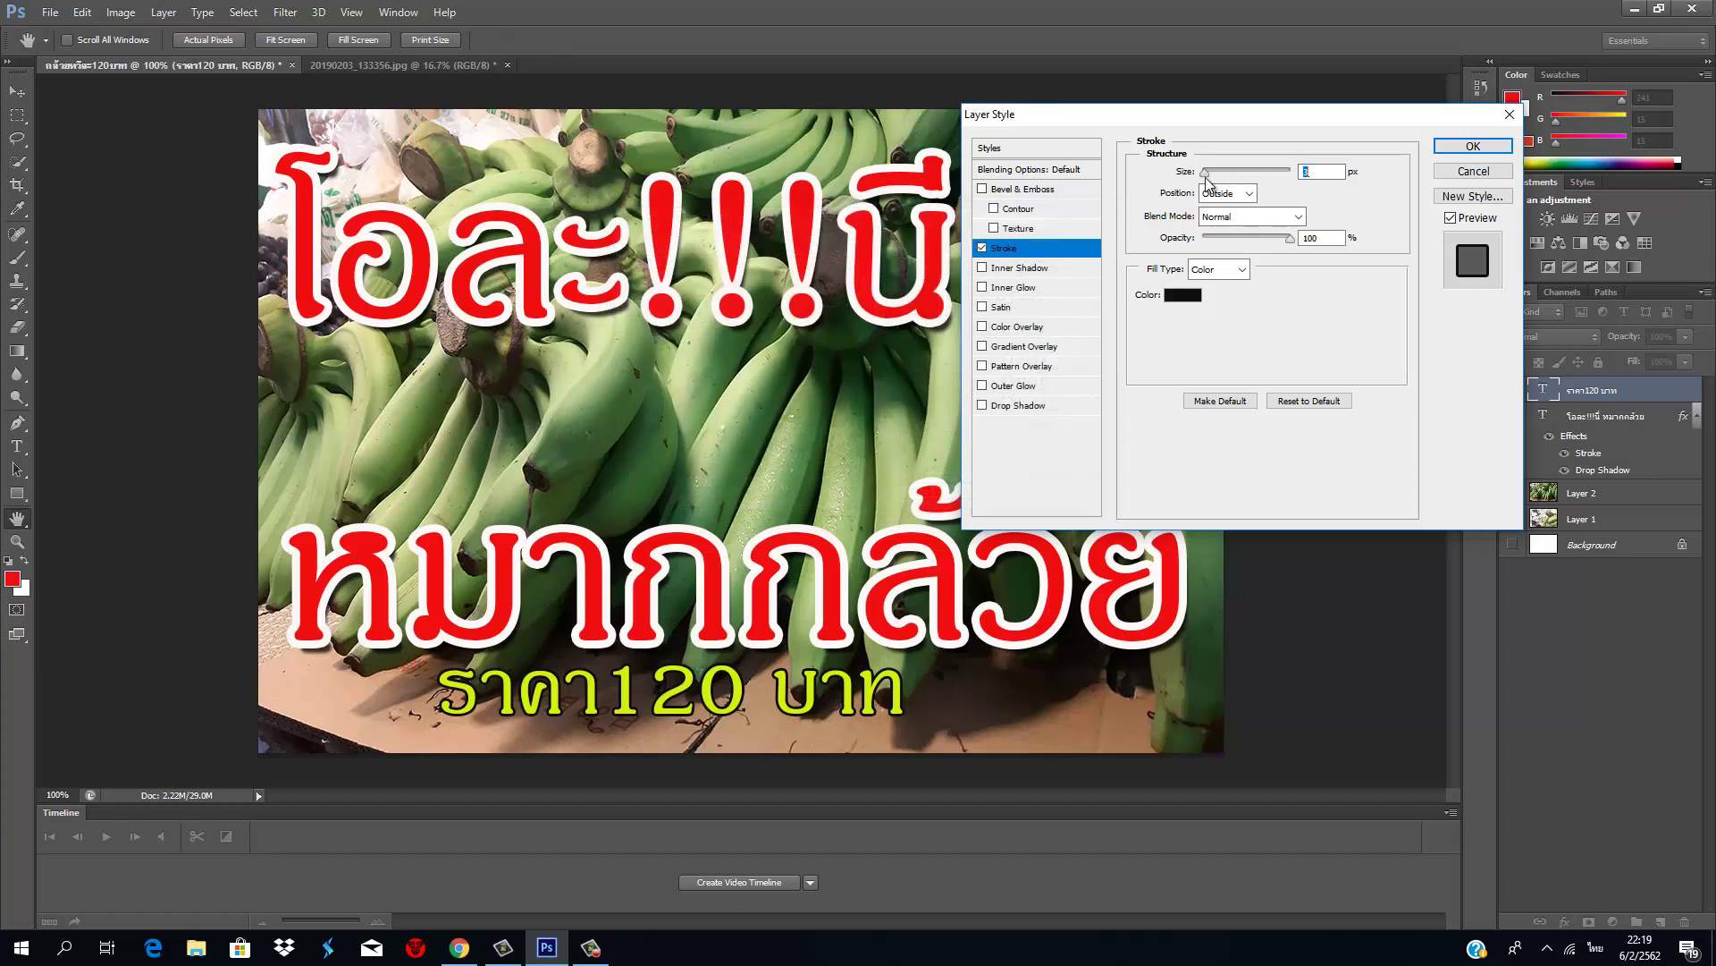
{"action": "left_click_drag", "start_coordinate": [1207, 179], "coordinate": [1212, 178]}
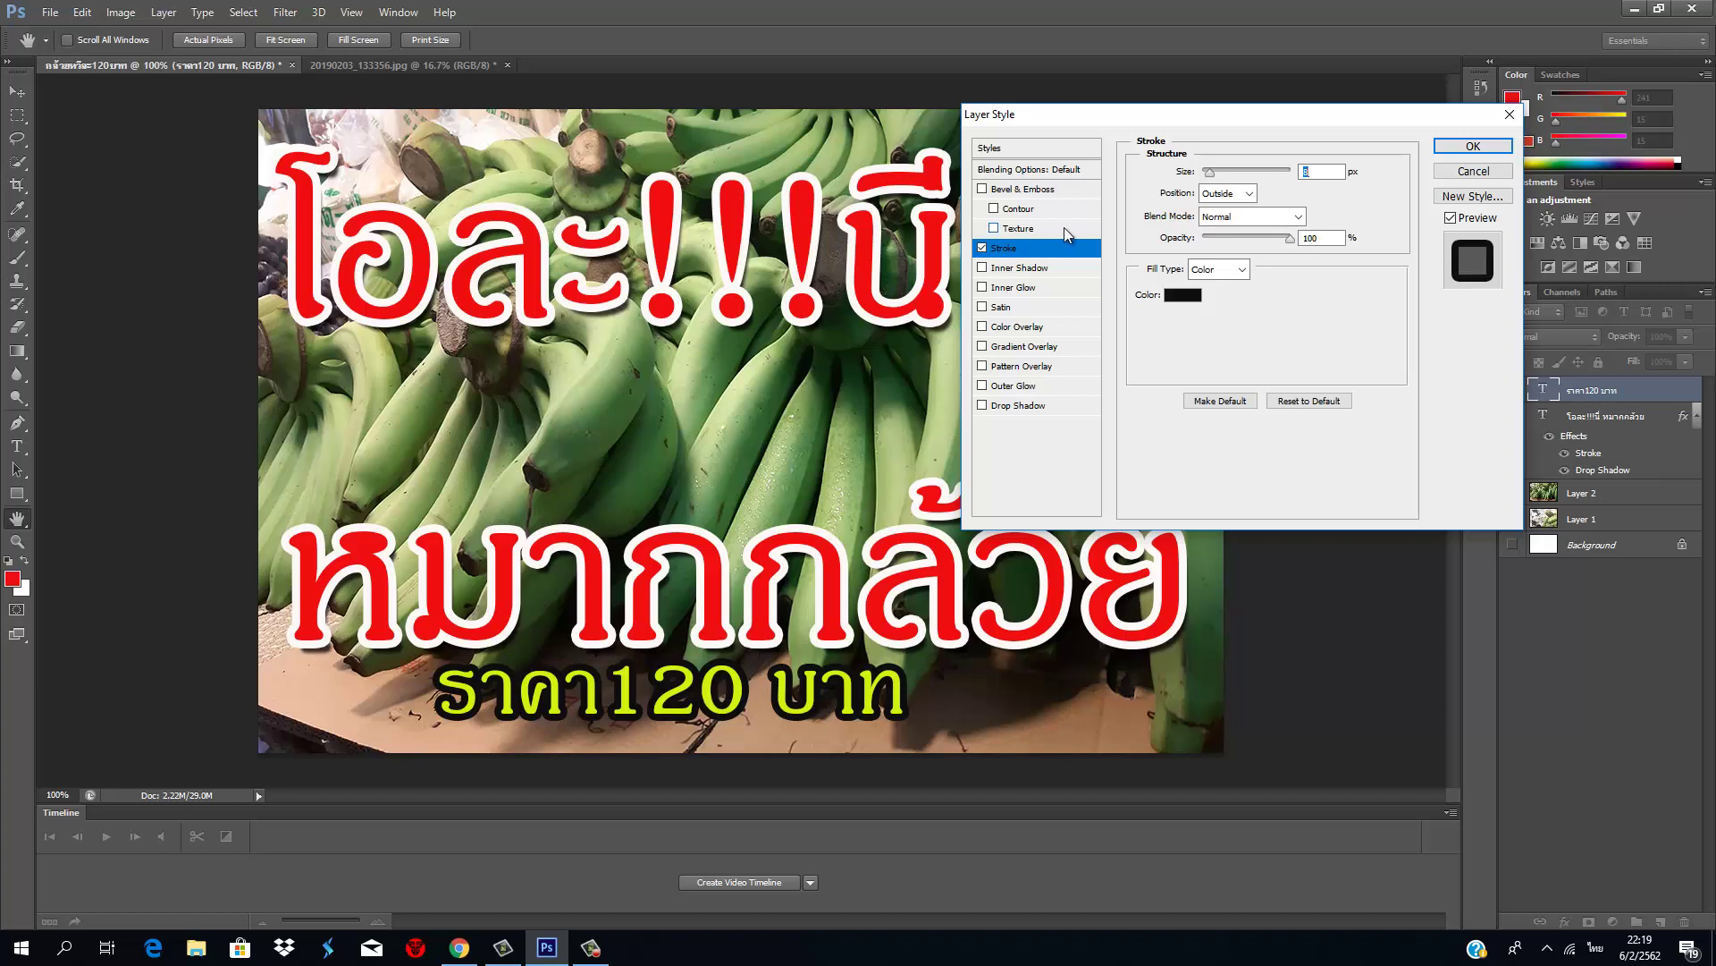
Step: Add a drop shadow to the price text, increase its distance slightly and apply the layer style
{"action": "left_click", "coordinate": [986, 270]}
{"action": "left_click", "coordinate": [1005, 407]}
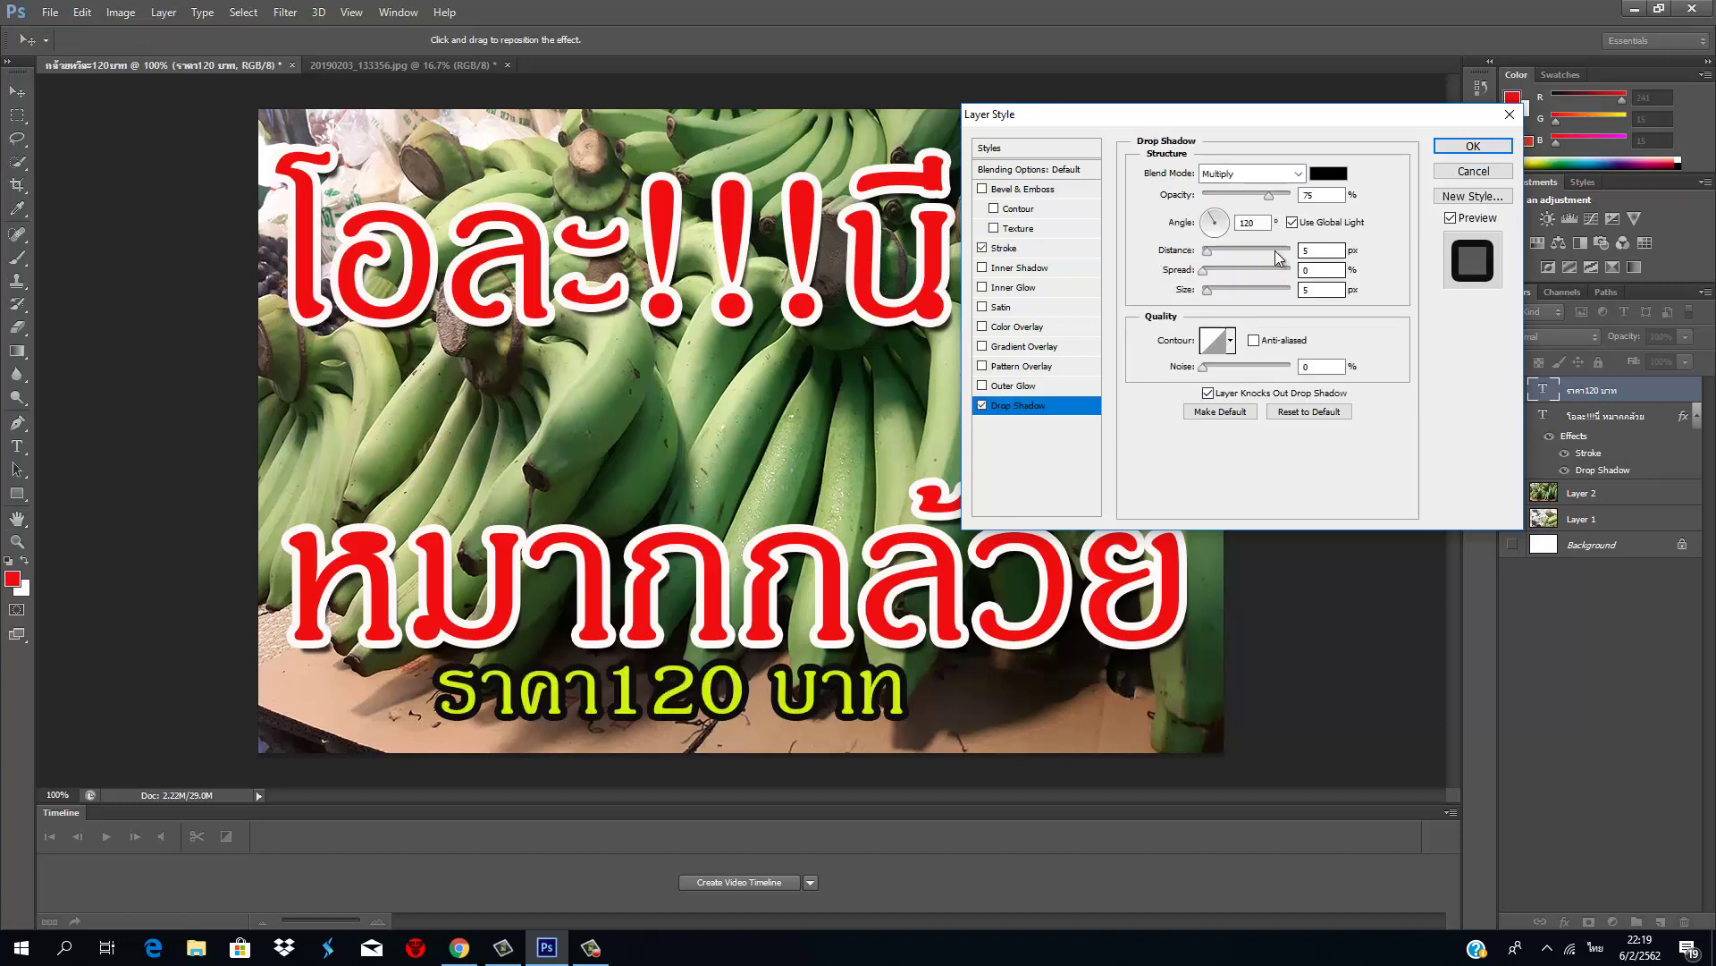
{"action": "left_click_drag", "start_coordinate": [1206, 253], "coordinate": [1212, 260]}
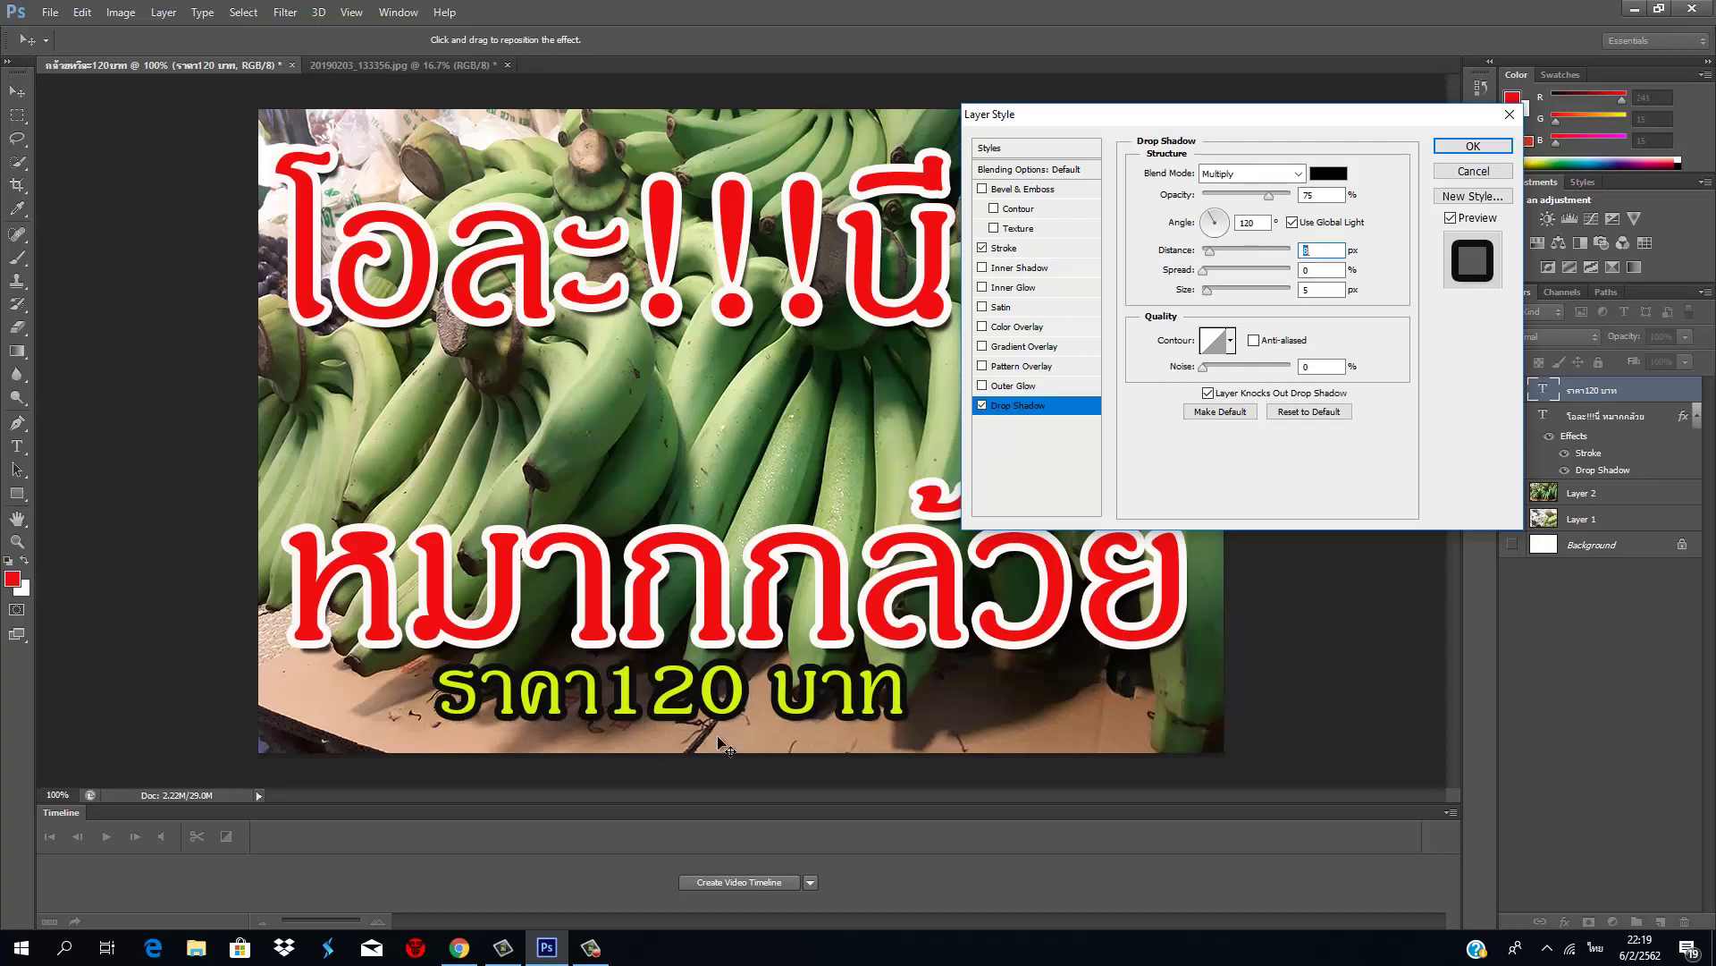
{"action": "left_click", "coordinate": [1471, 147]}
Step: Delete the word หมากกล้วย from the red headline text, keeping only its first line
{"action": "left_click", "coordinate": [561, 696]}
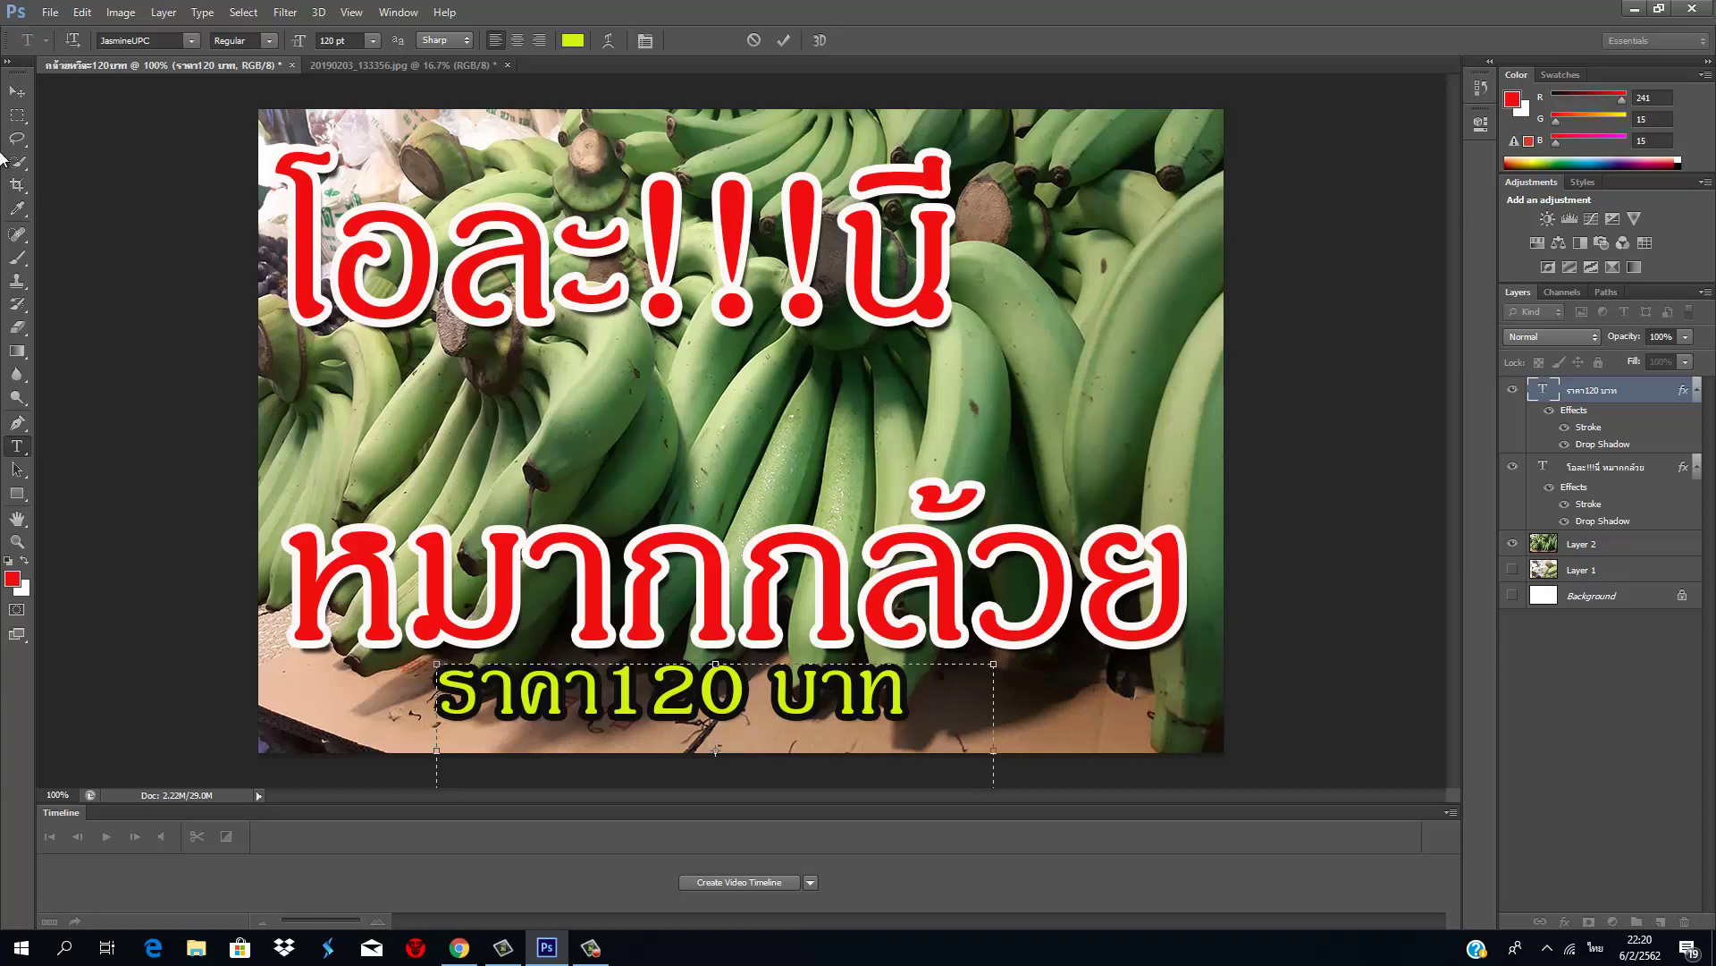
{"action": "left_click", "coordinate": [24, 97]}
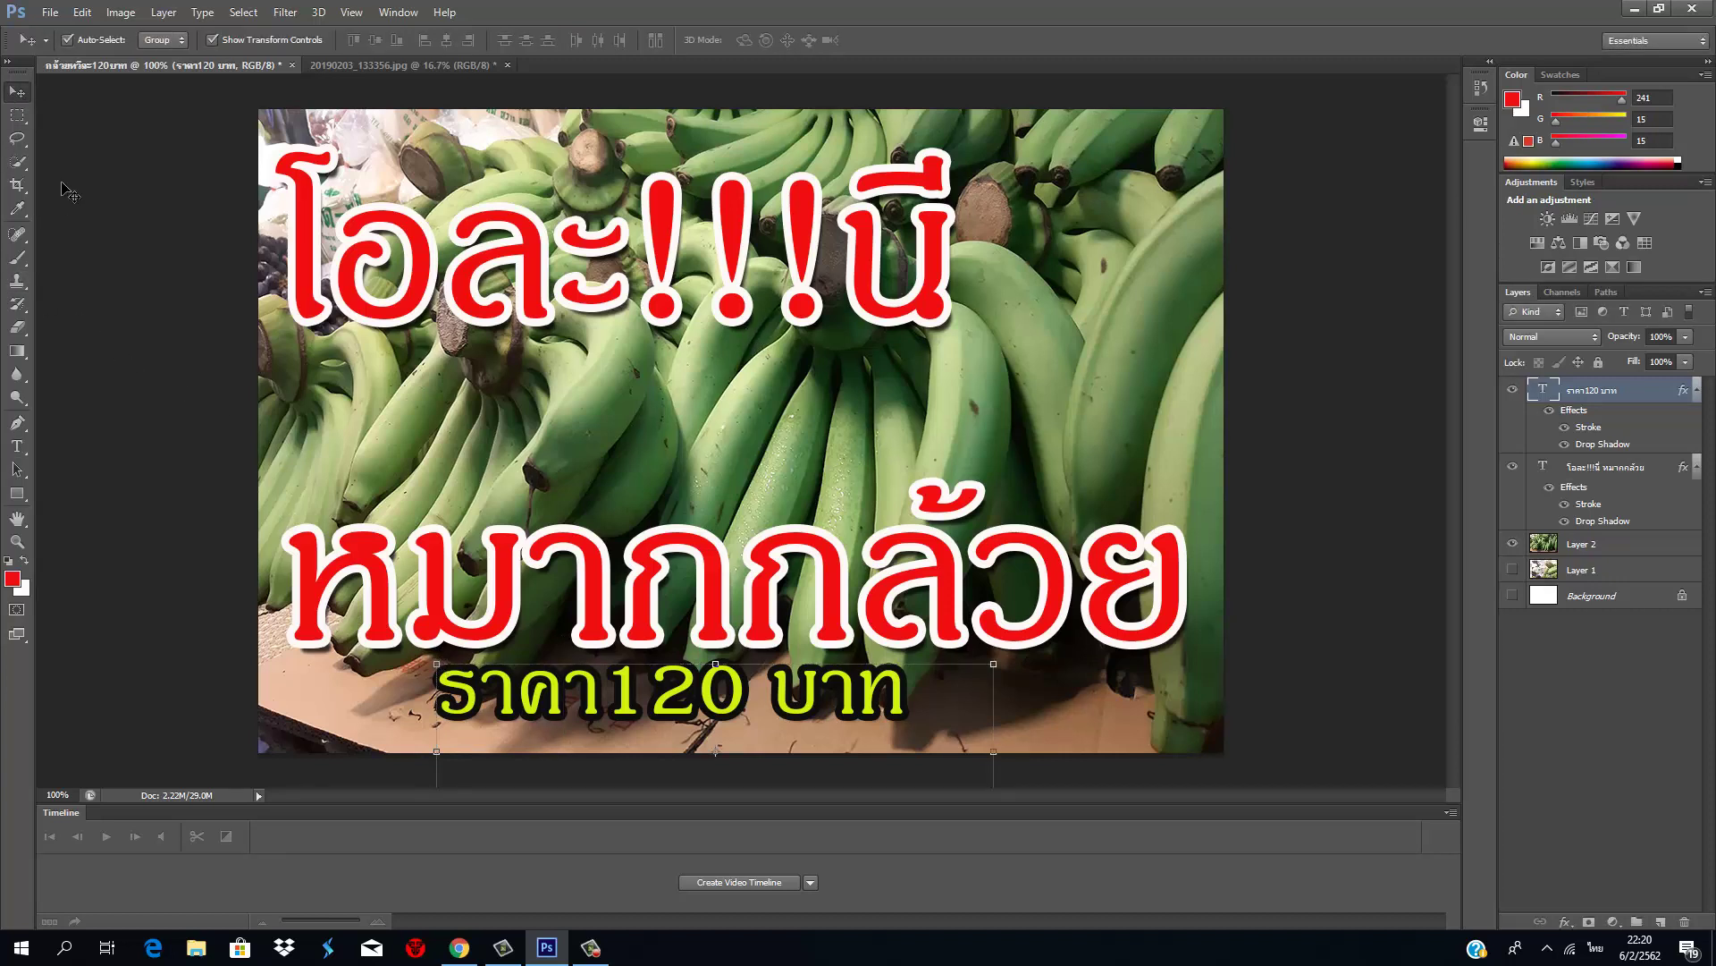
{"action": "left_click", "coordinate": [17, 446]}
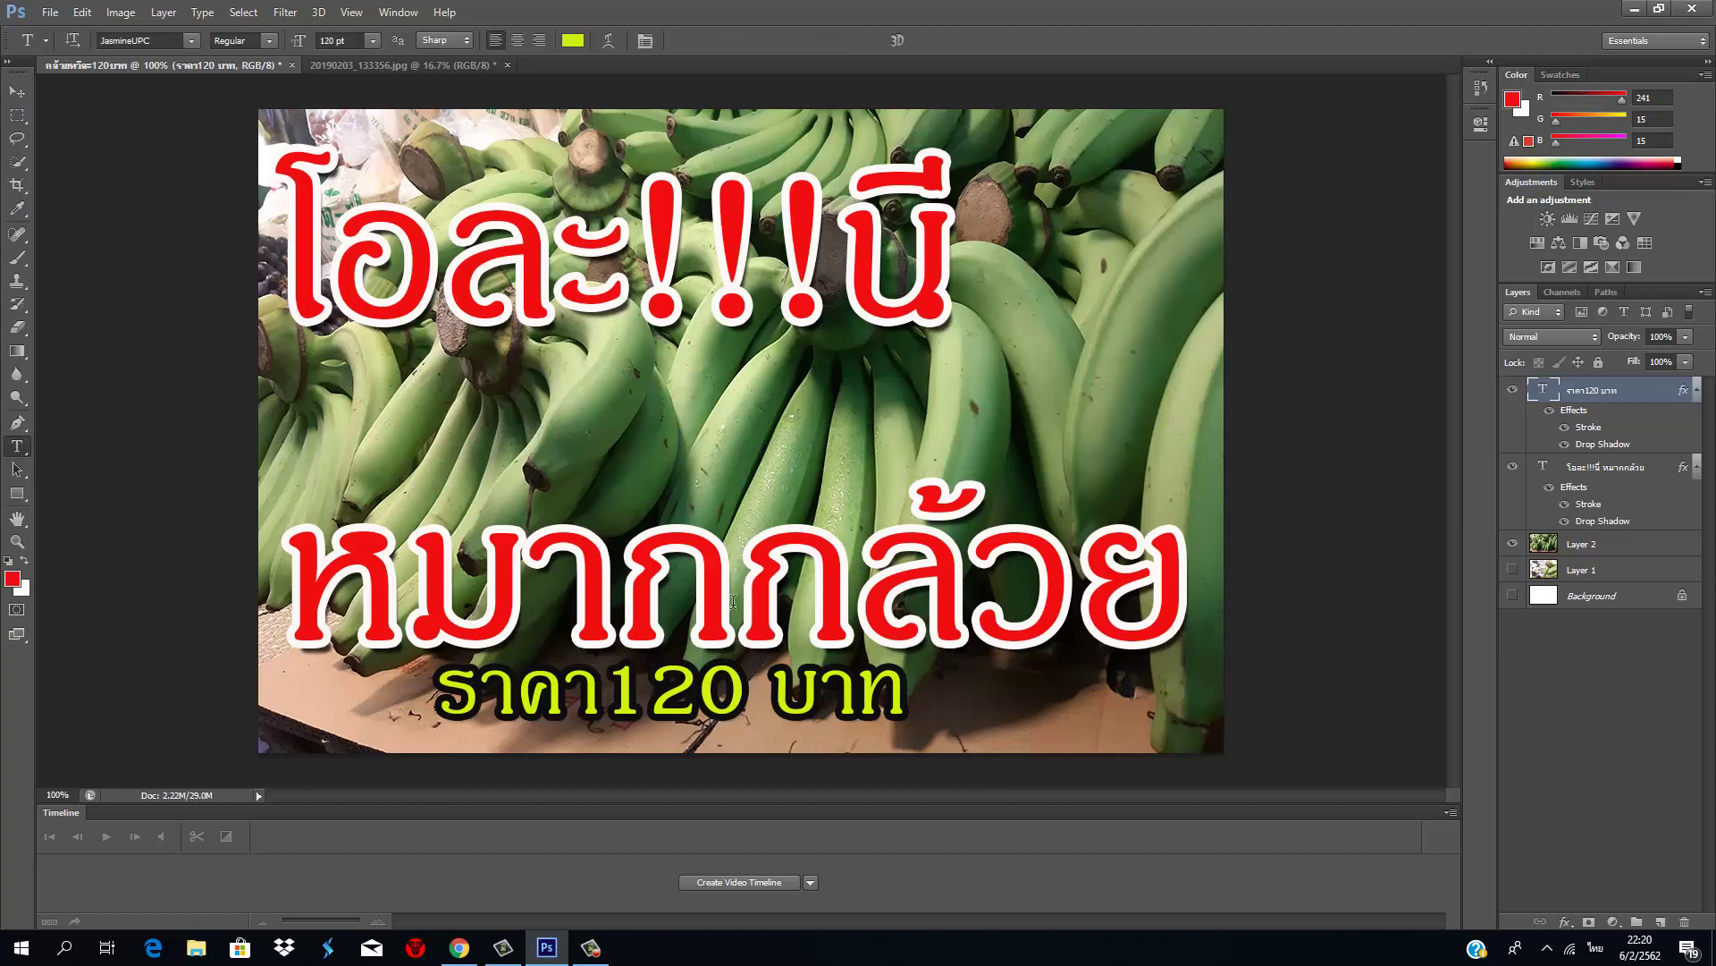
{"action": "left_click", "coordinate": [713, 575]}
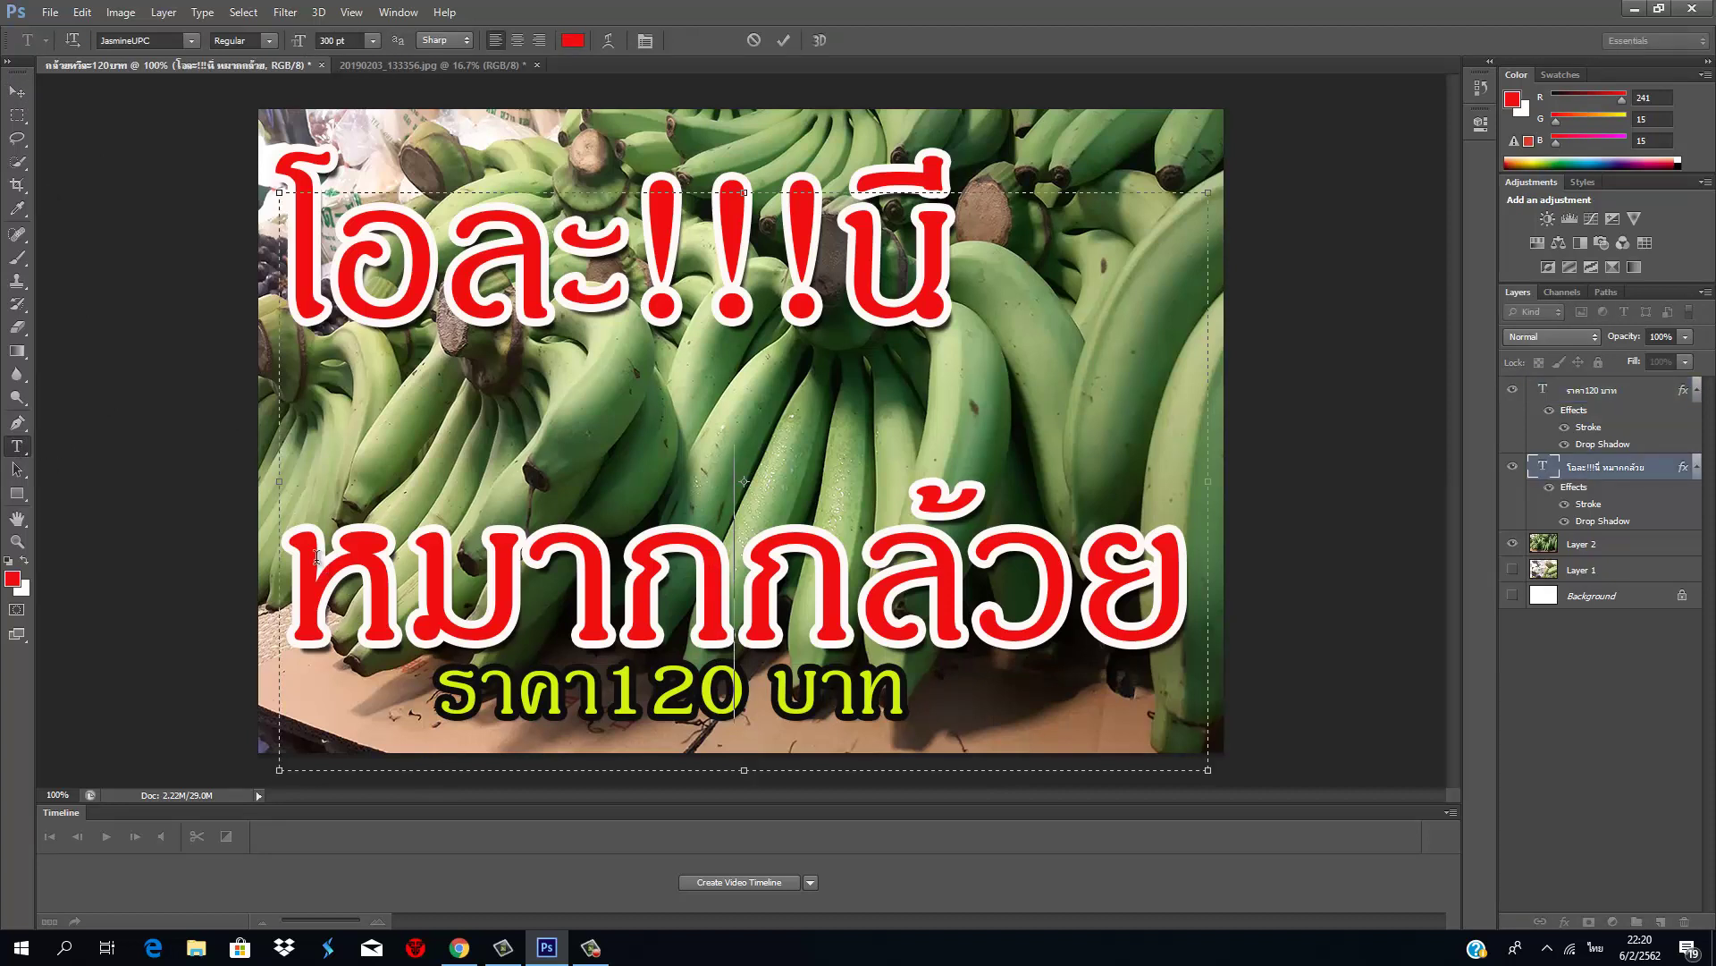
{"action": "left_click_drag", "start_coordinate": [317, 556], "coordinate": [1214, 564]}
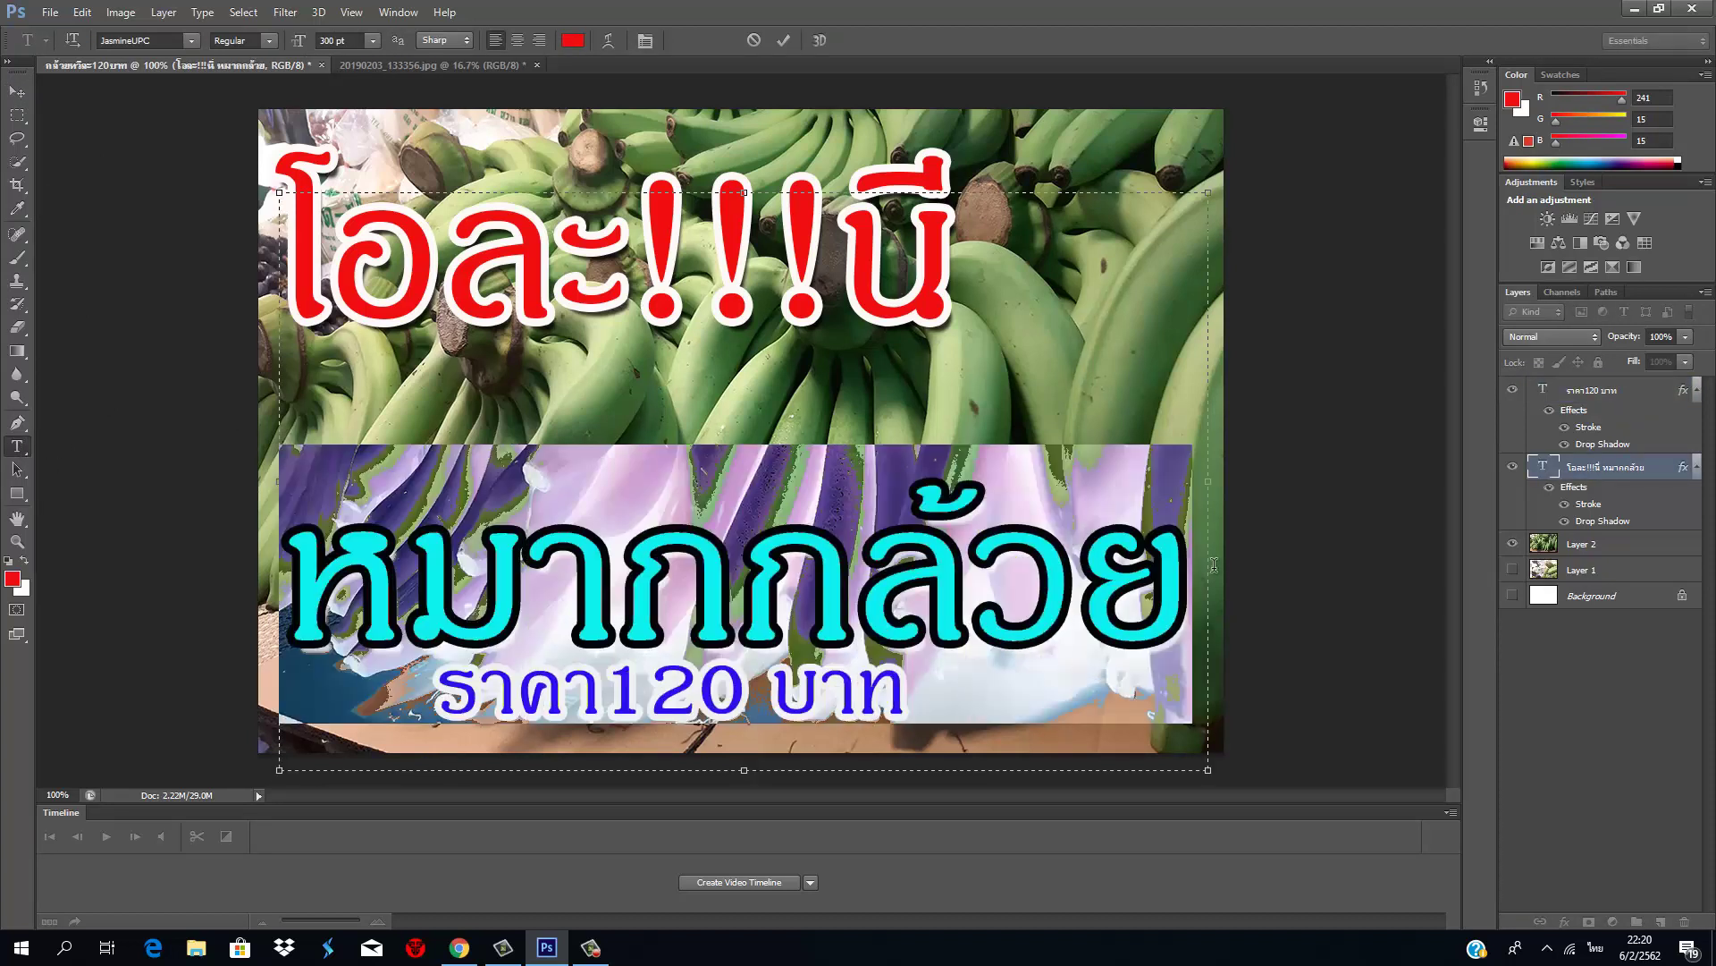
{"action": "key", "text": "BackSpace"}
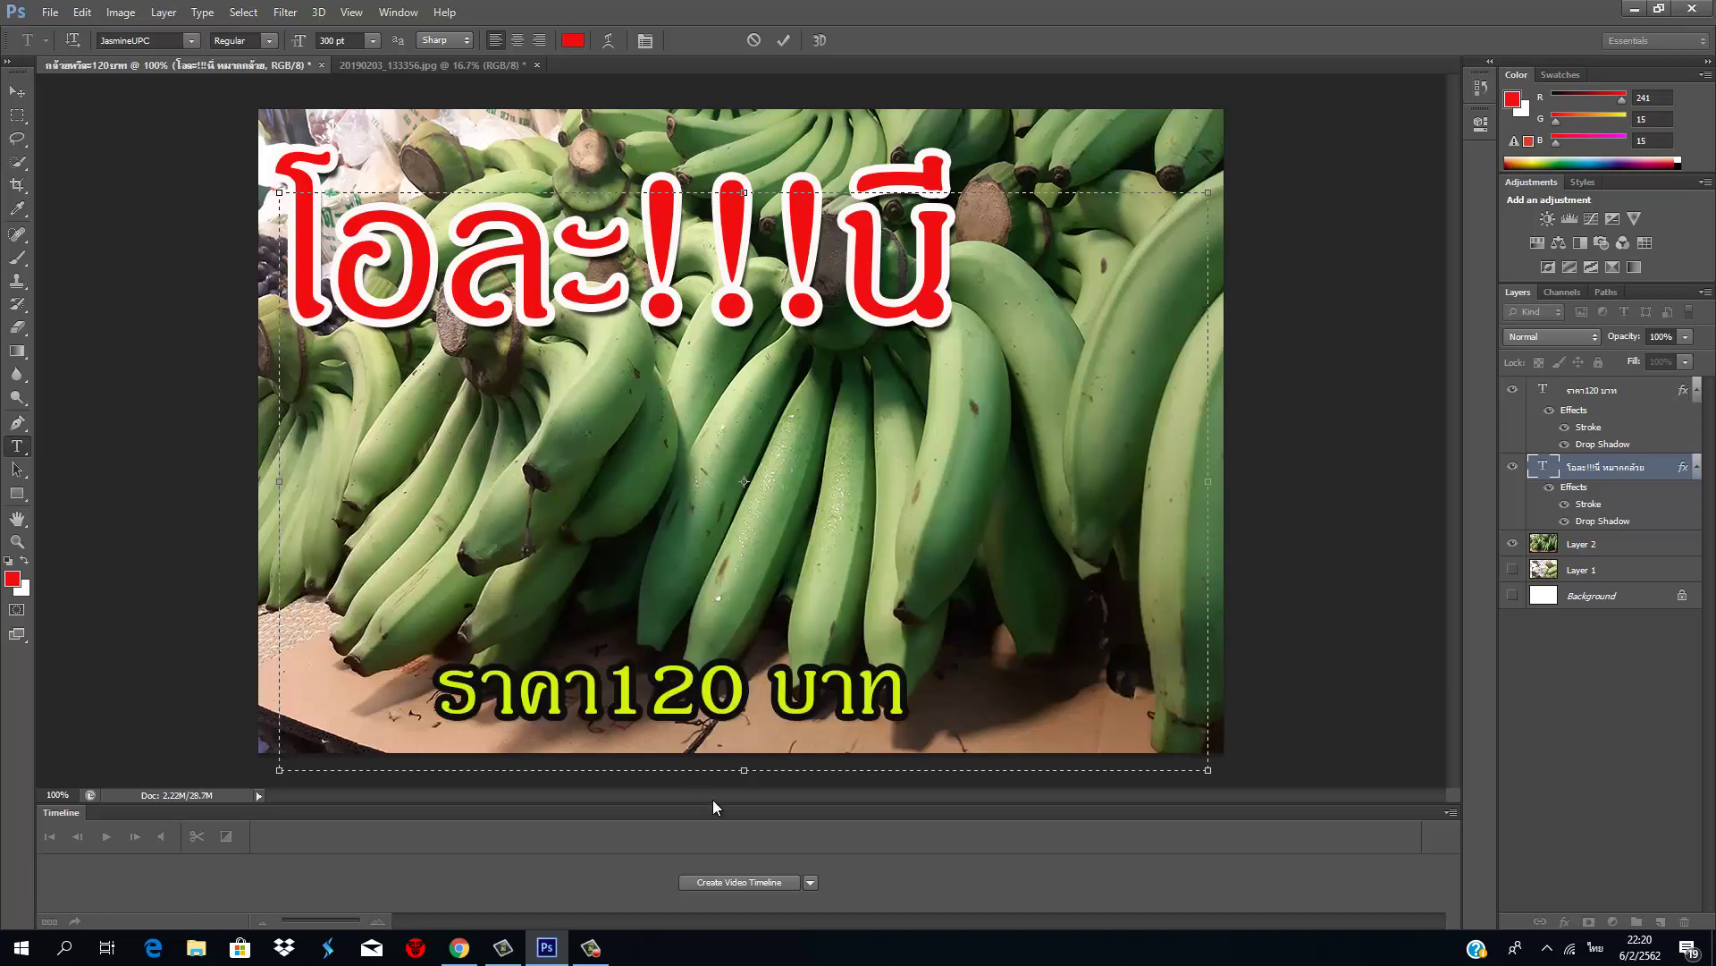
Step: Shrink the headline's text box to its single line and move โอละ!!!นี to the right and slightly up
{"action": "left_click_drag", "start_coordinate": [745, 770], "coordinate": [814, 347]}
{"action": "left_click", "coordinate": [17, 92]}
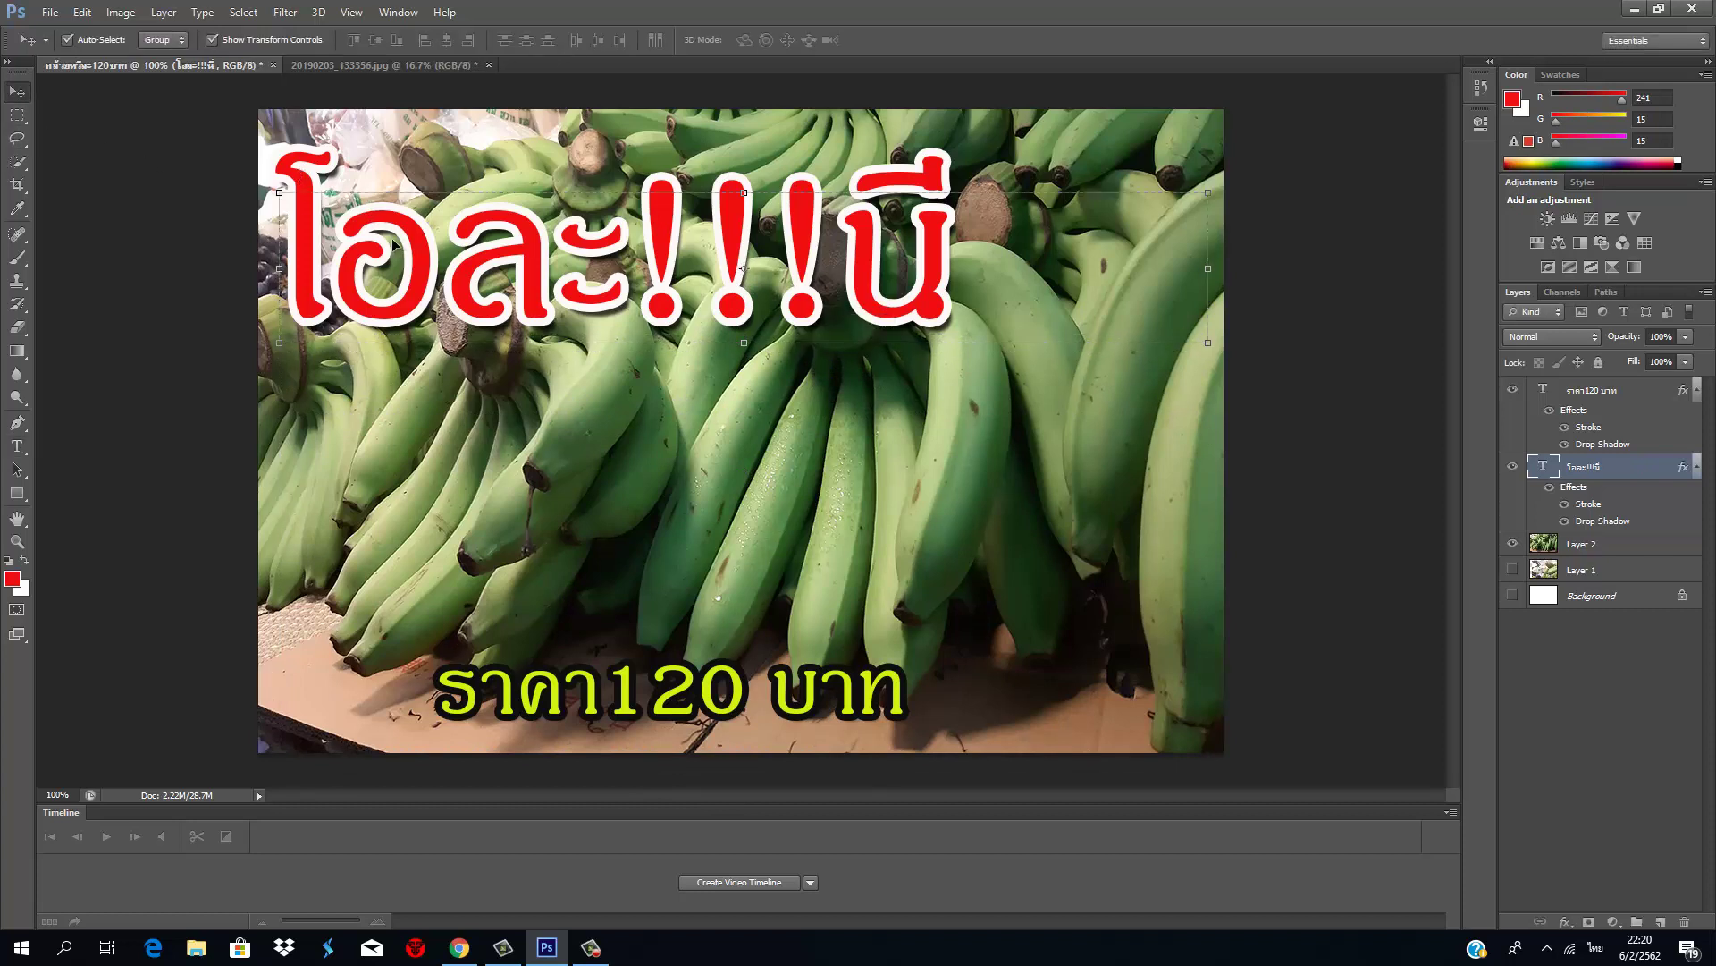
{"action": "left_click_drag", "start_coordinate": [407, 264], "coordinate": [629, 248]}
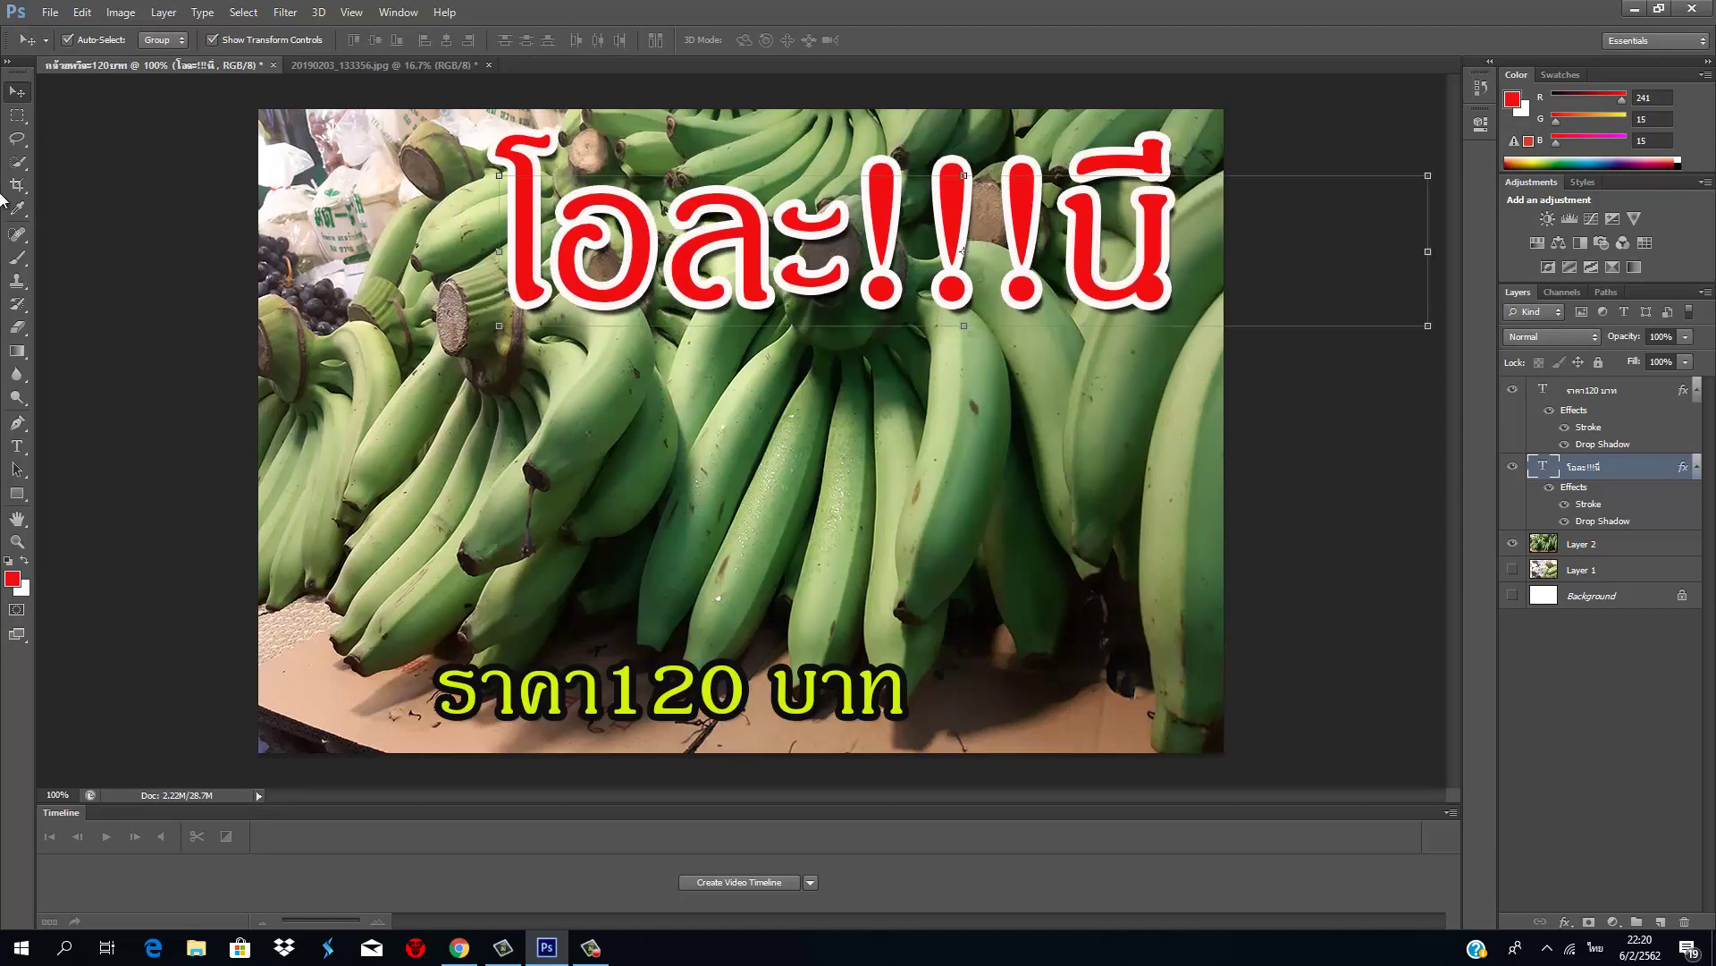
Step: Draw a new wide text box across the middle of the canvas and enter หมากกล้วย at 300 pt in red
{"action": "left_click", "coordinate": [17, 446]}
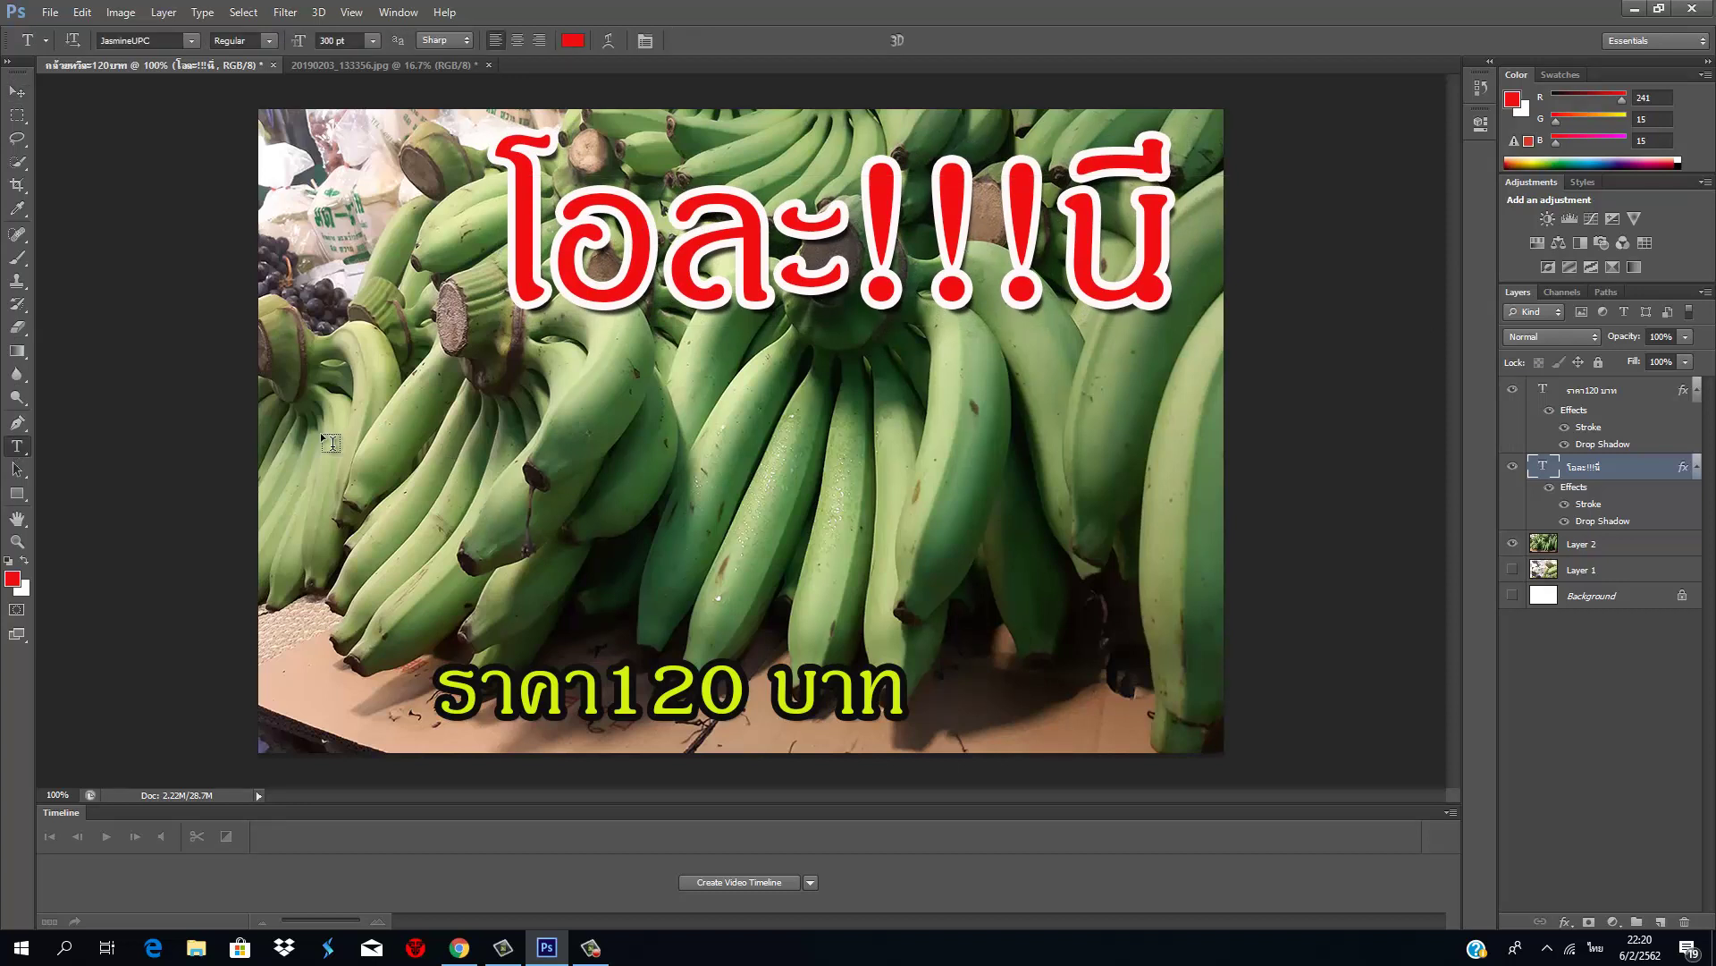
{"action": "left_click_drag", "start_coordinate": [269, 362], "coordinate": [1206, 566]}
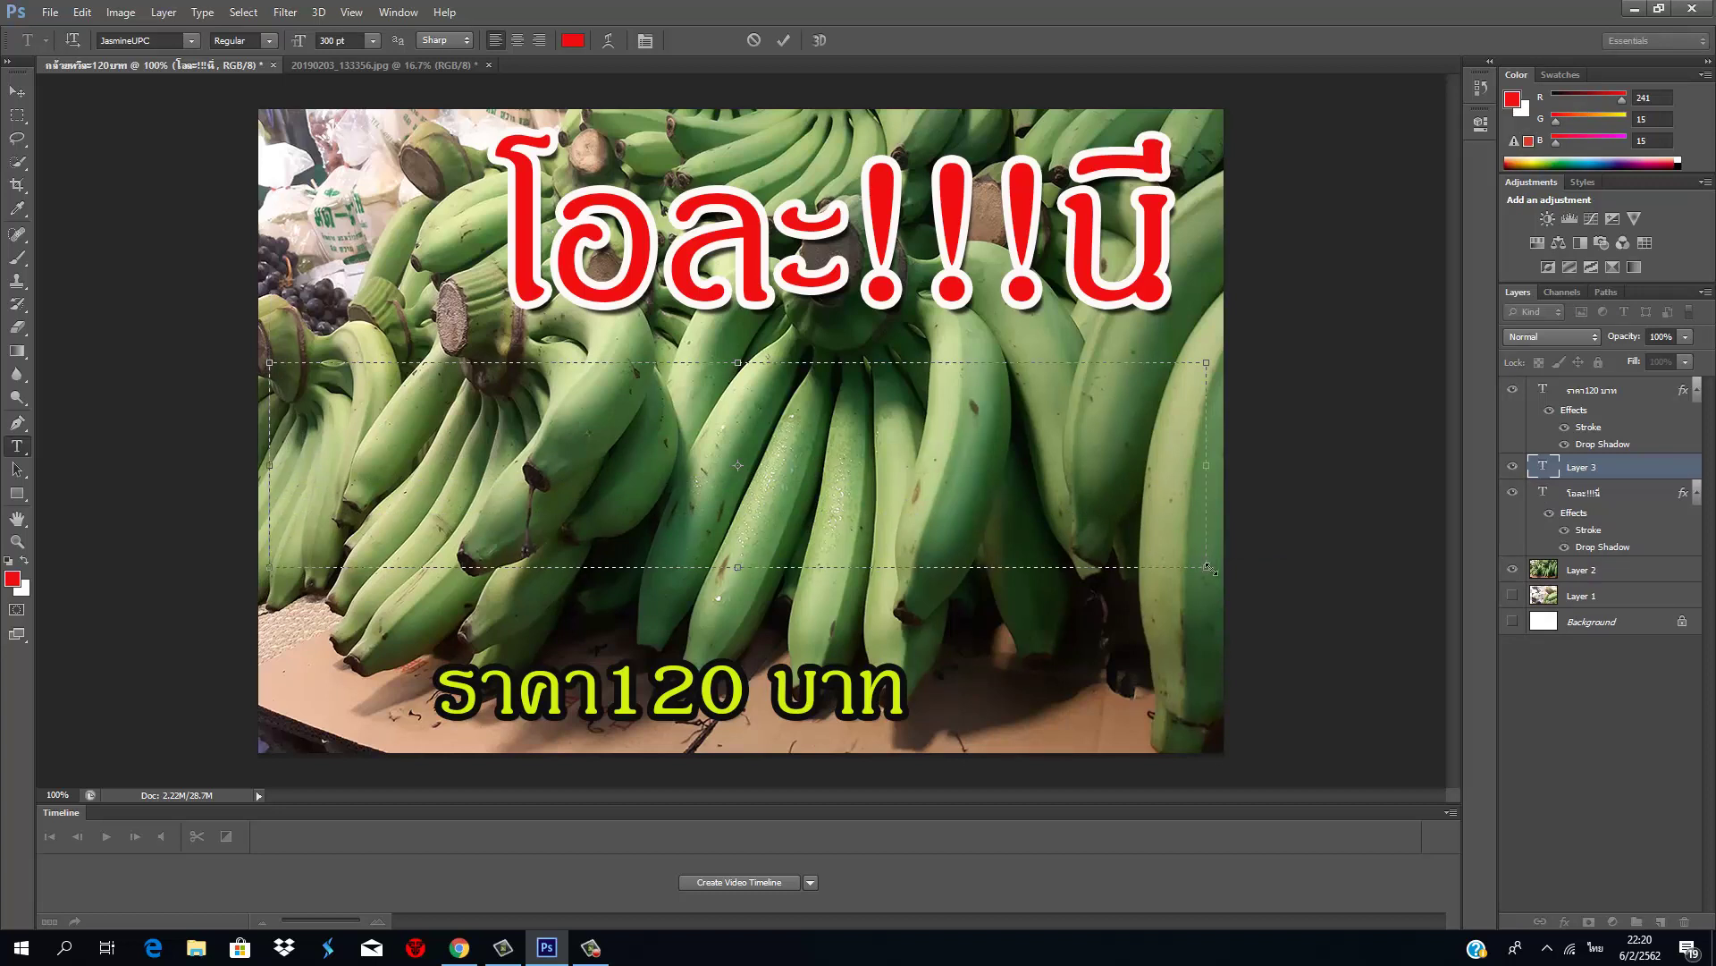
{"action": "type", "text": "หมาก"}
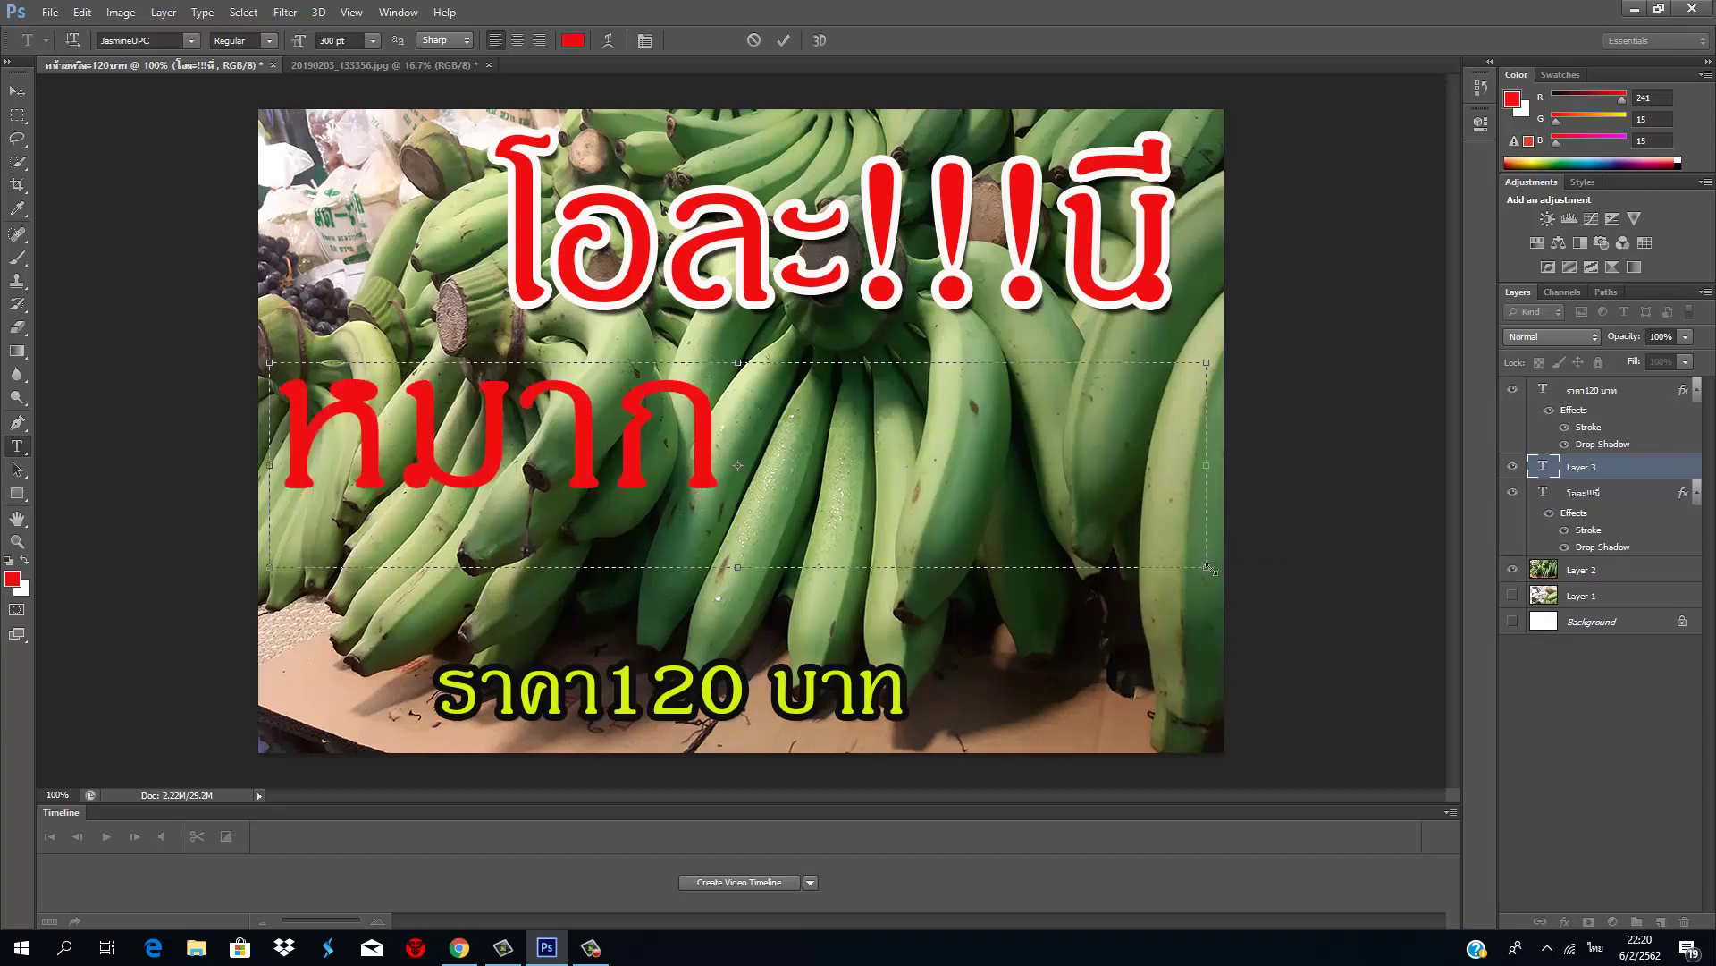
{"action": "type", "text": "กล้วย"}
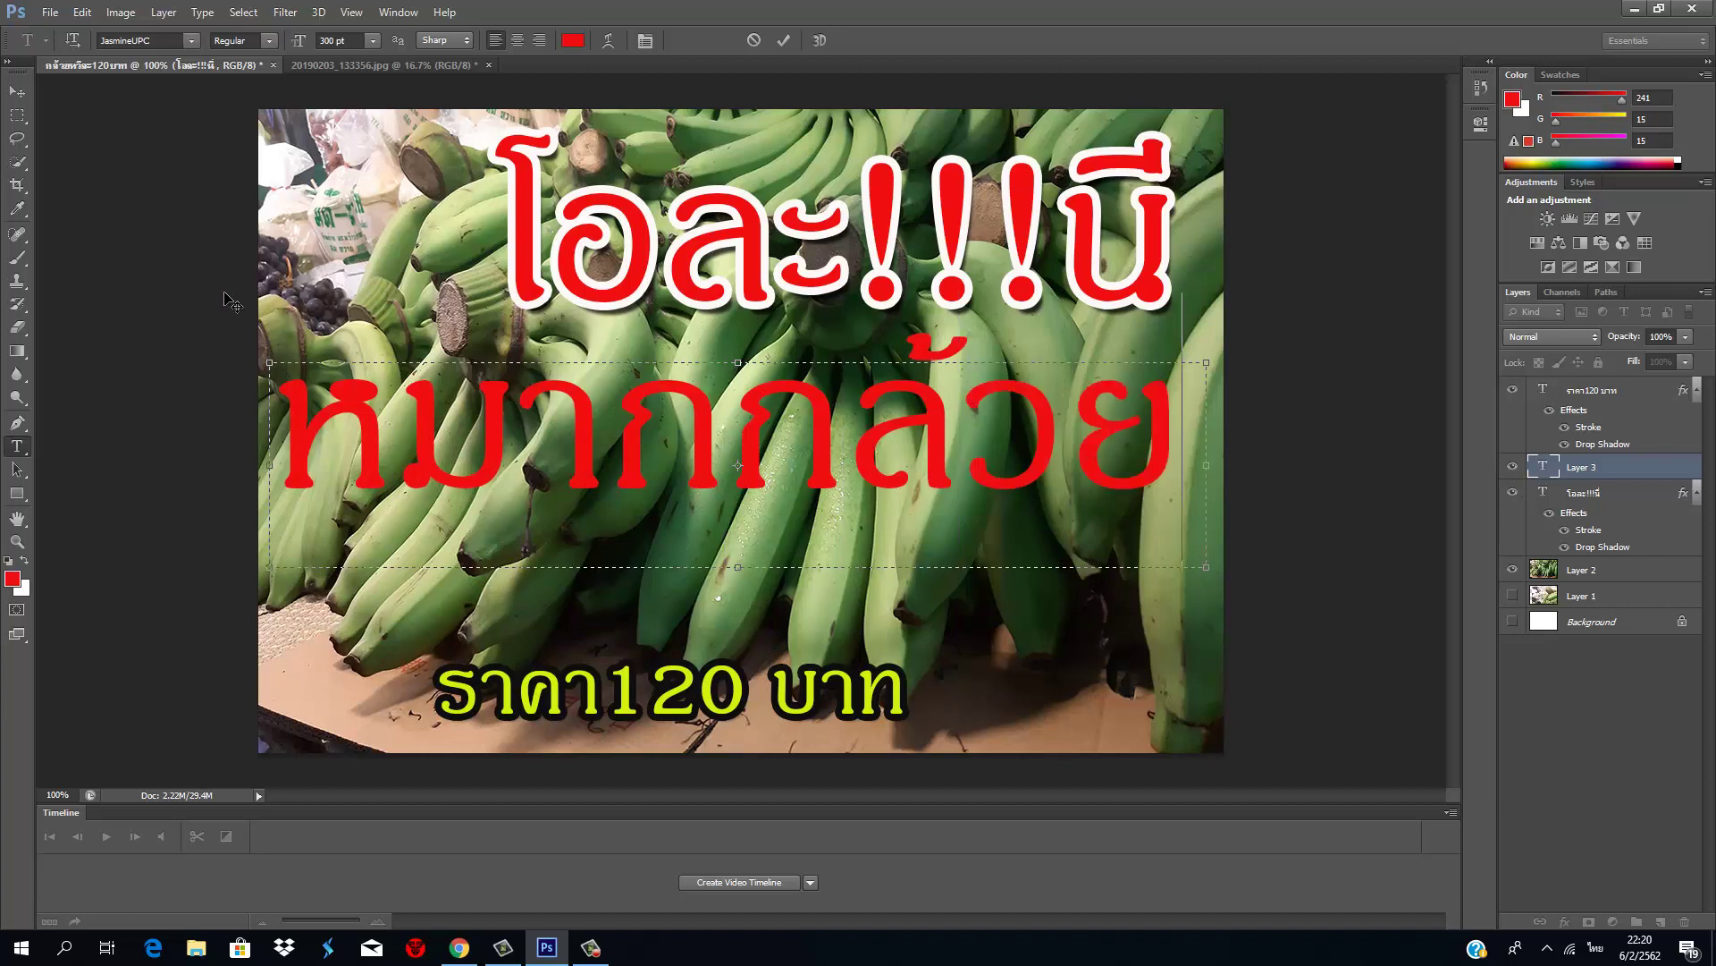
Step: Move the หมากกล้วย text up and to the right so it sits just below the headline โอละ!!!นี
{"action": "left_click_drag", "start_coordinate": [223, 292], "coordinate": [269, 254]}
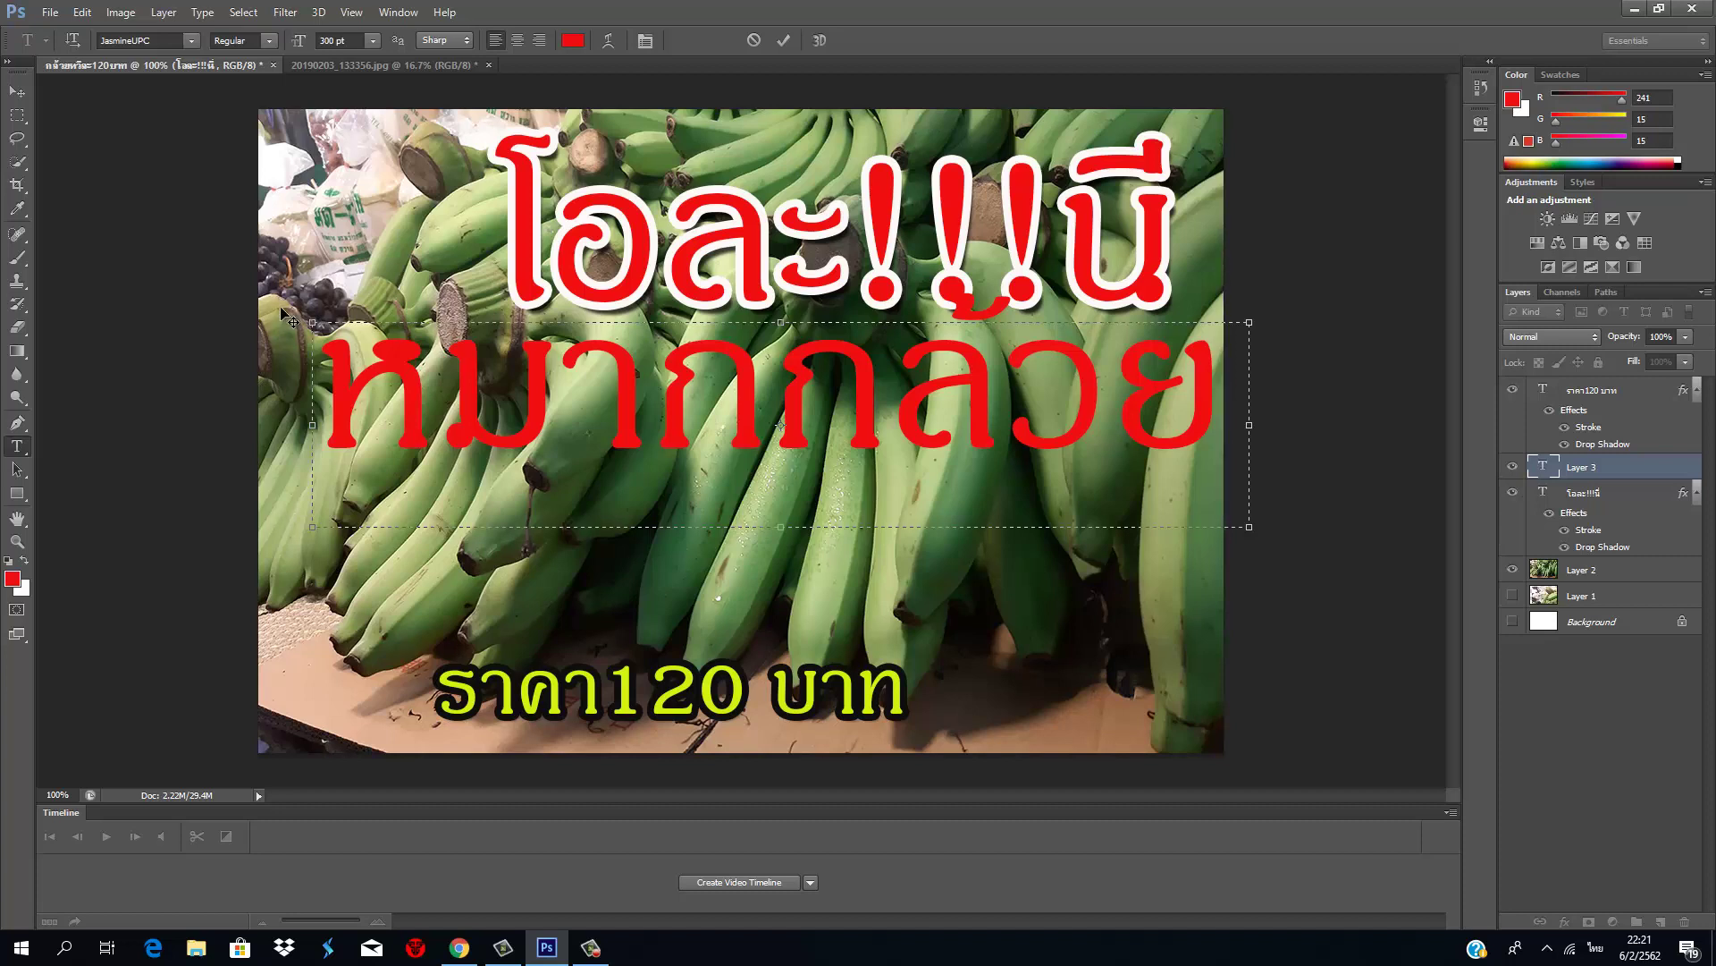
{"action": "left_click_drag", "start_coordinate": [283, 313], "coordinate": [291, 275]}
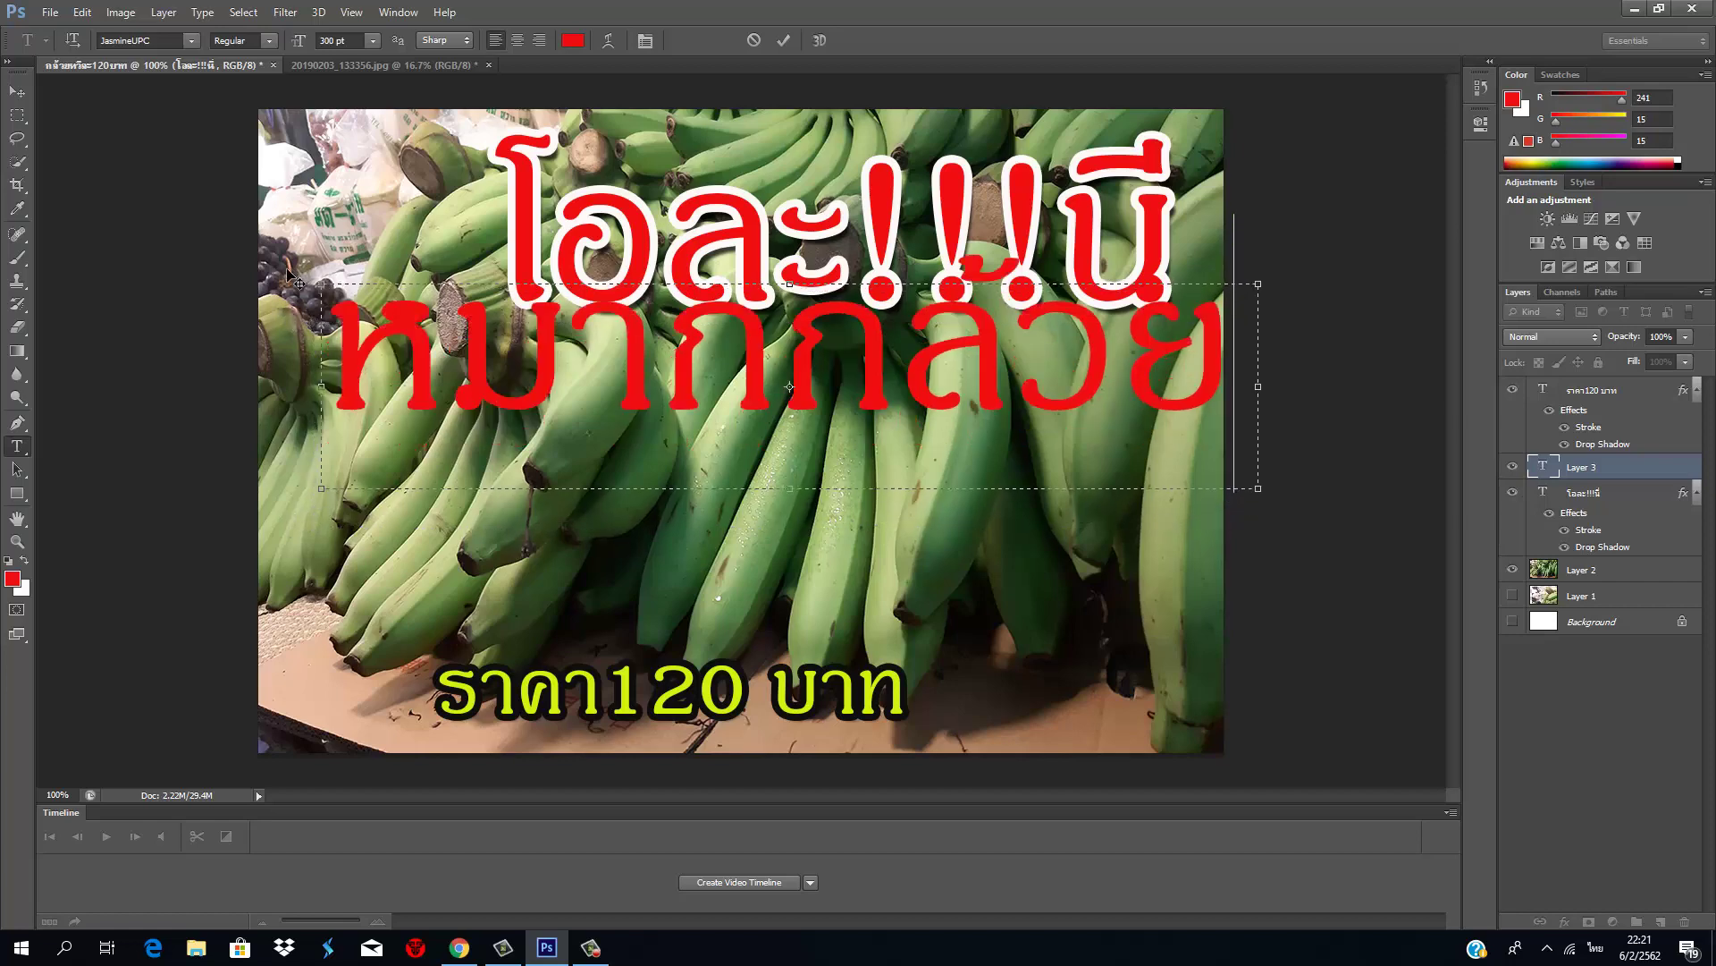
{"action": "left_click_drag", "start_coordinate": [267, 418], "coordinate": [295, 309]}
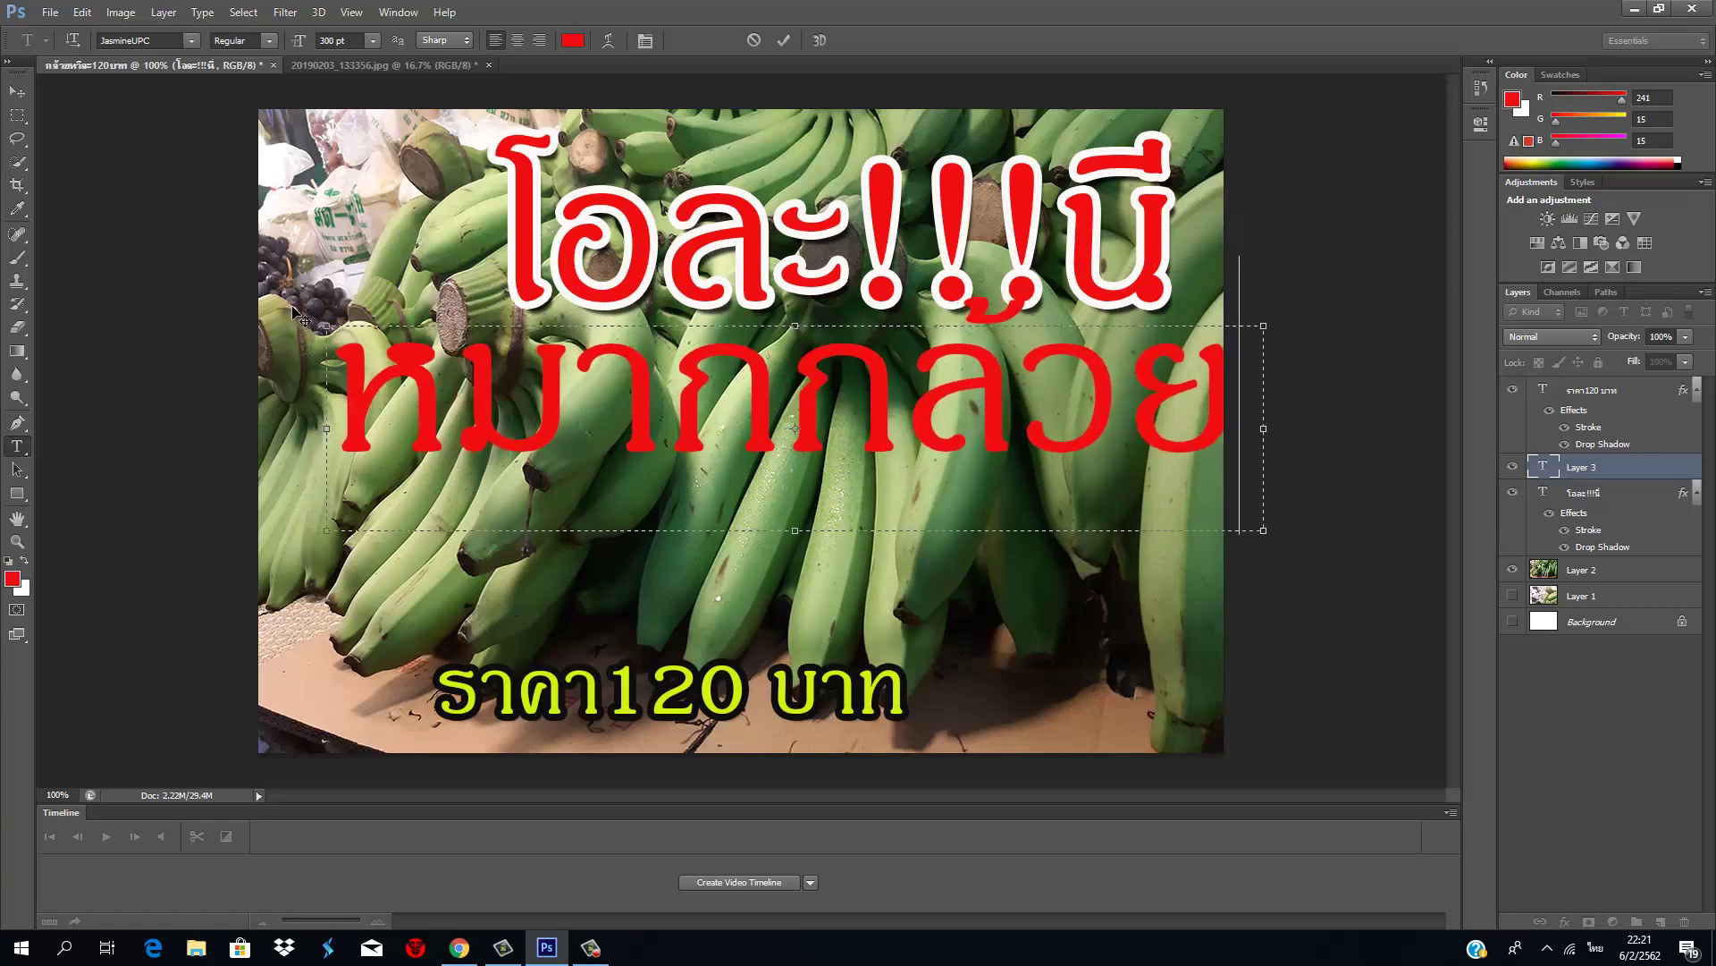
Step: Add a 6 px outside stroke in near-white fbf6f6 to the หมากกล้วย text and apply the layer style
{"action": "left_click", "coordinate": [163, 13]}
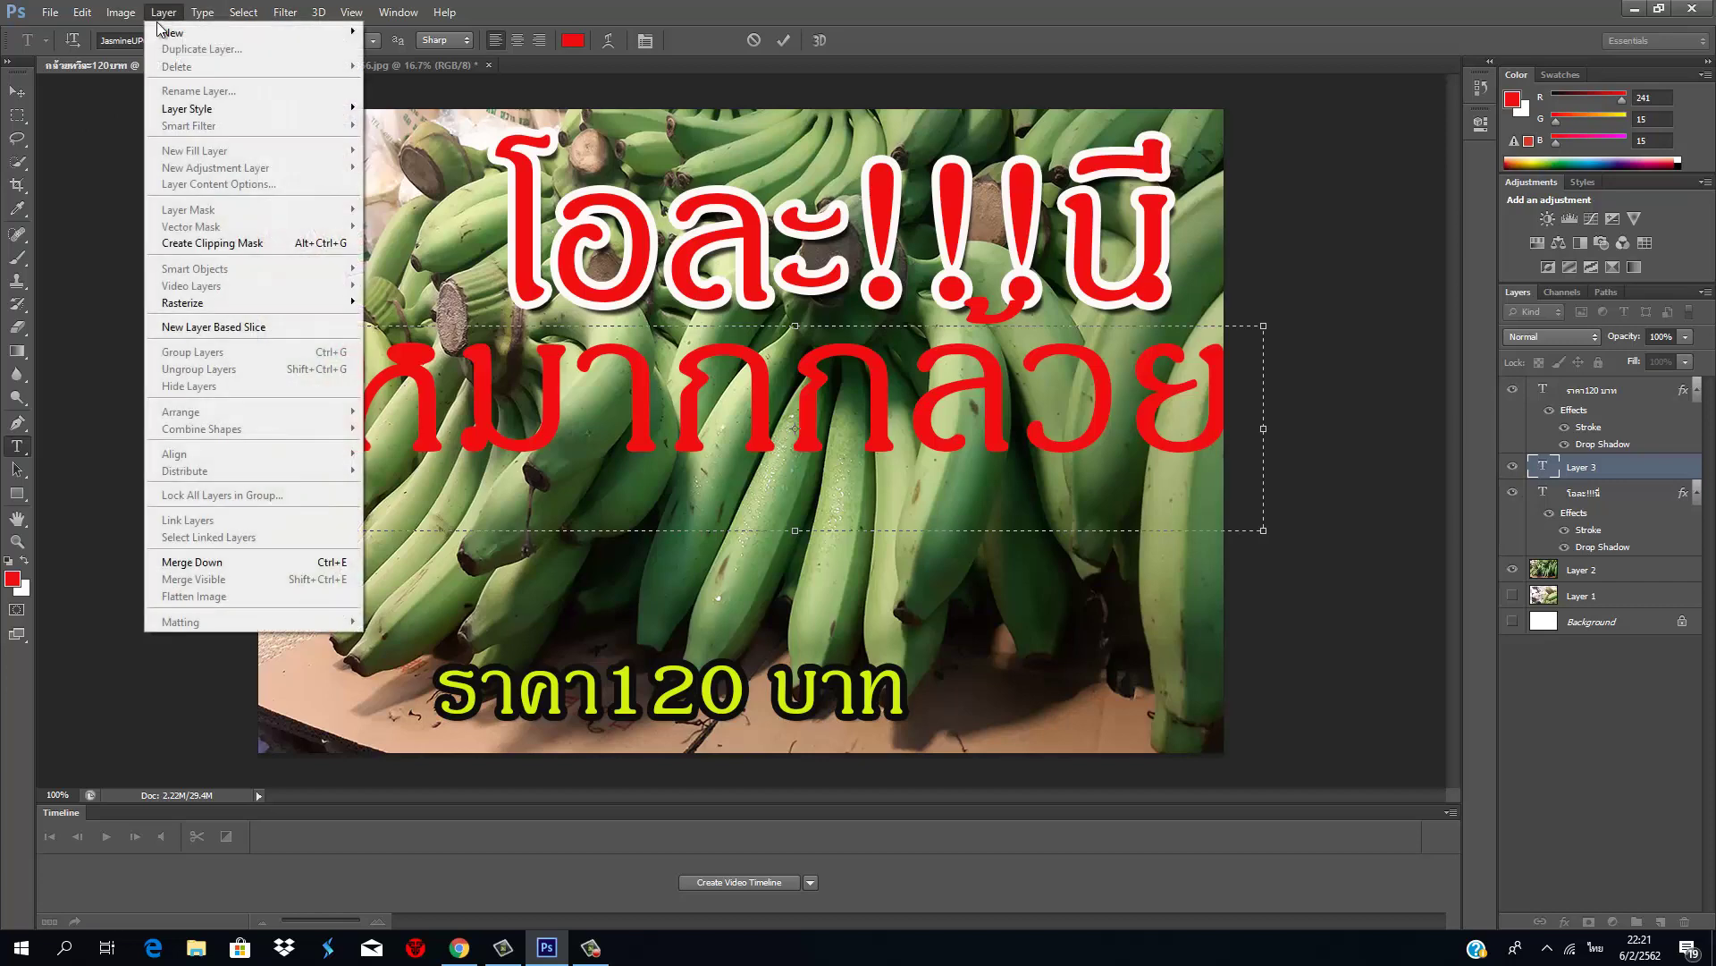
{"action": "mouse_move", "coordinate": [189, 110]}
{"action": "left_click", "coordinate": [379, 156]}
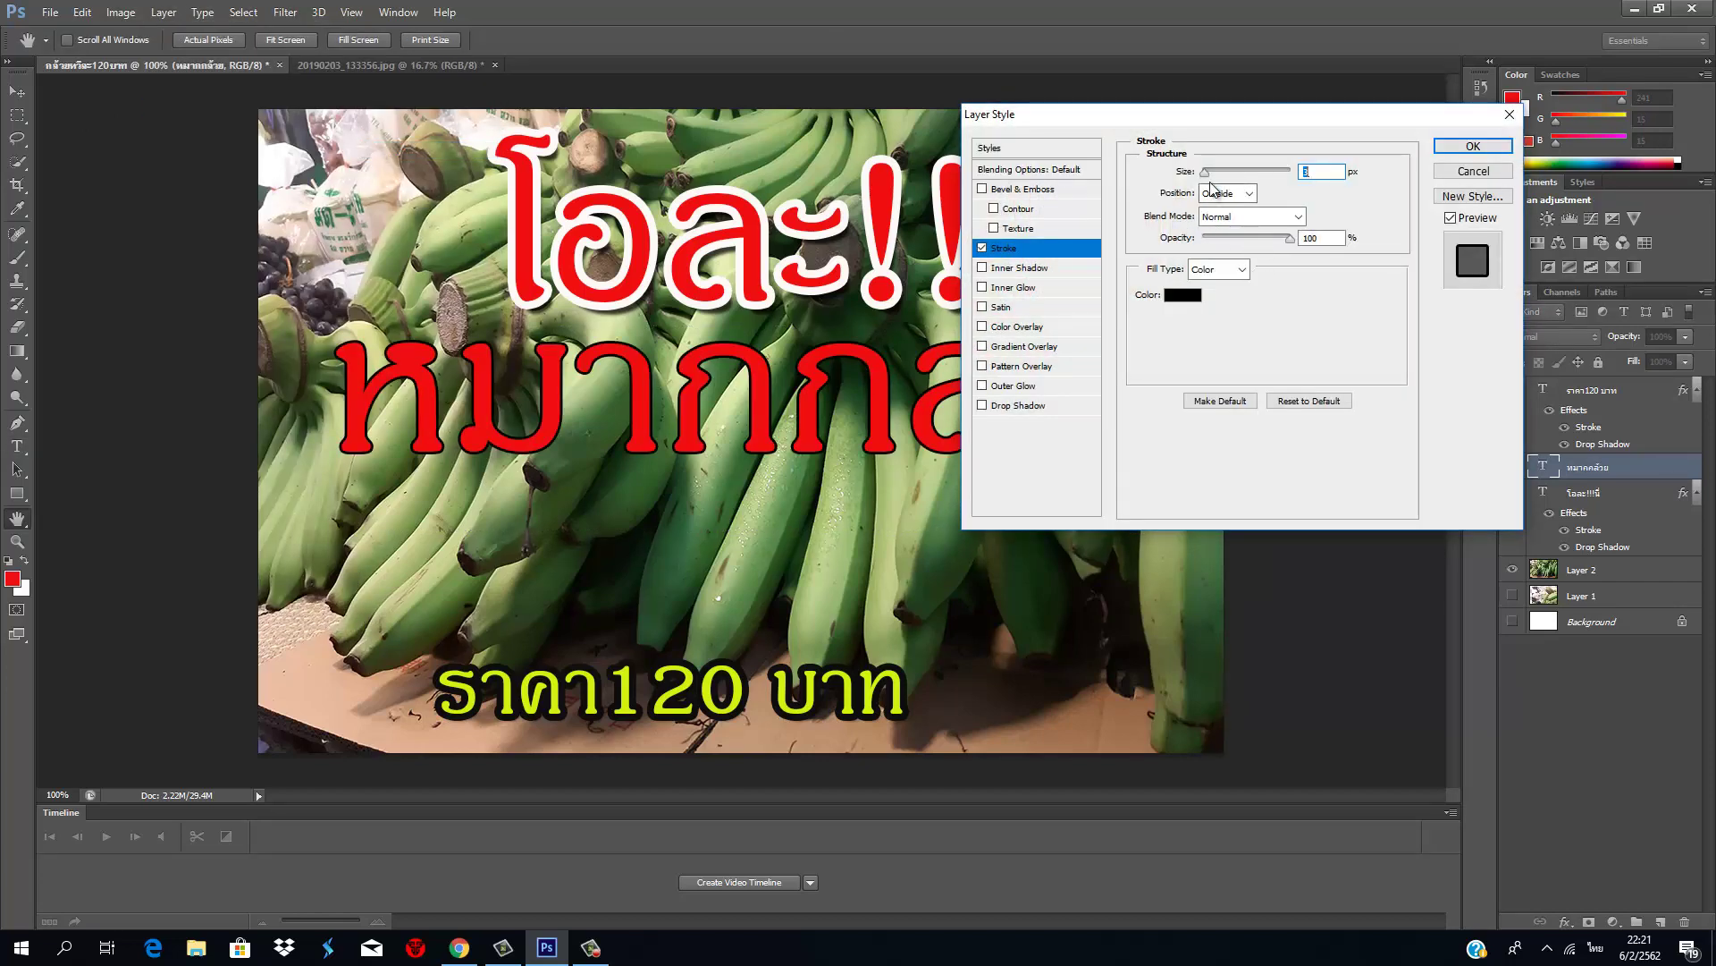
{"action": "left_click_drag", "start_coordinate": [1207, 176], "coordinate": [1212, 178]}
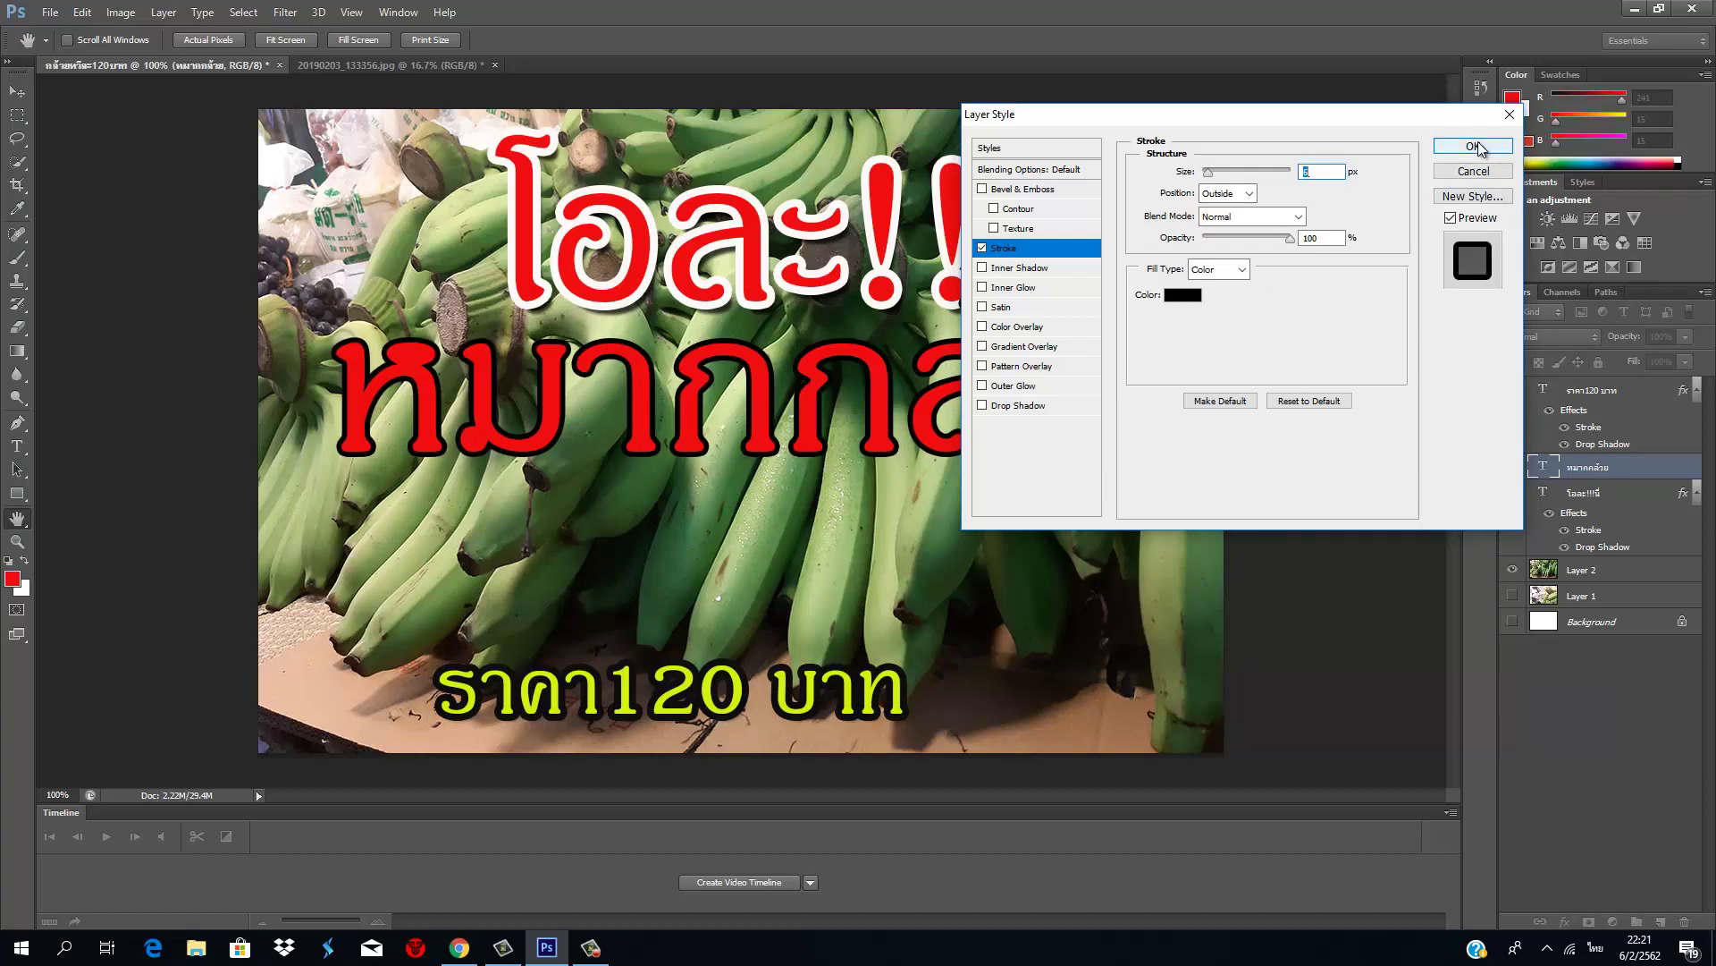
{"action": "left_click", "coordinate": [1179, 299]}
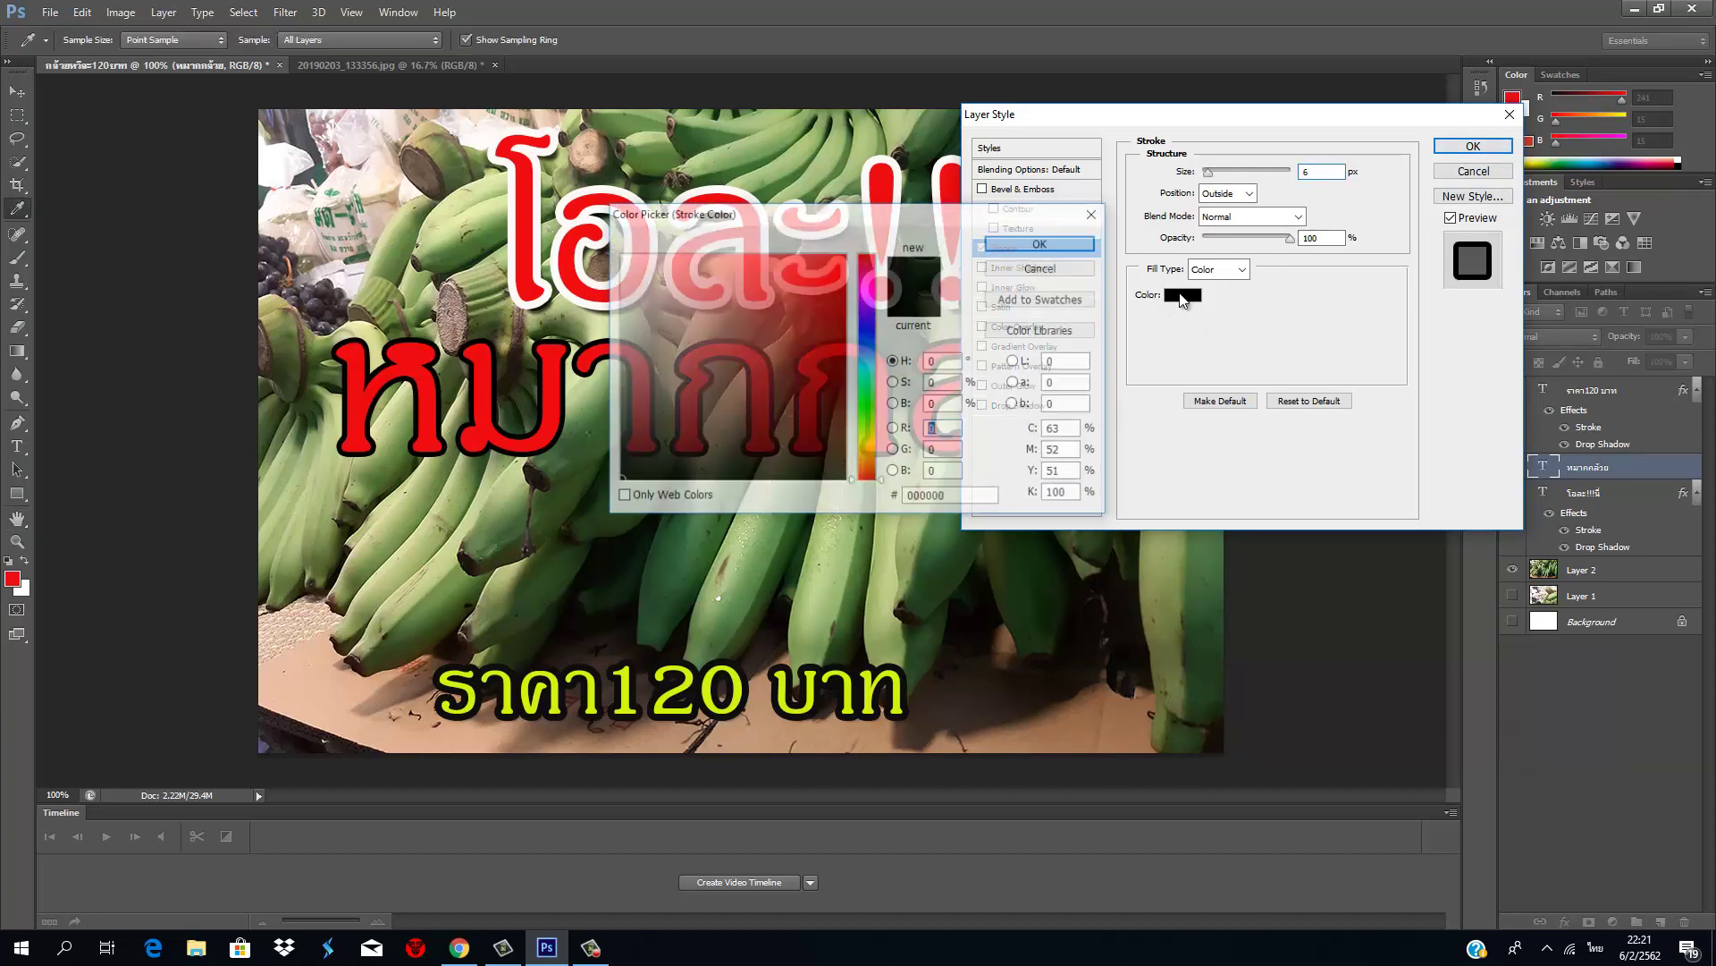
{"action": "left_click", "coordinate": [624, 261]}
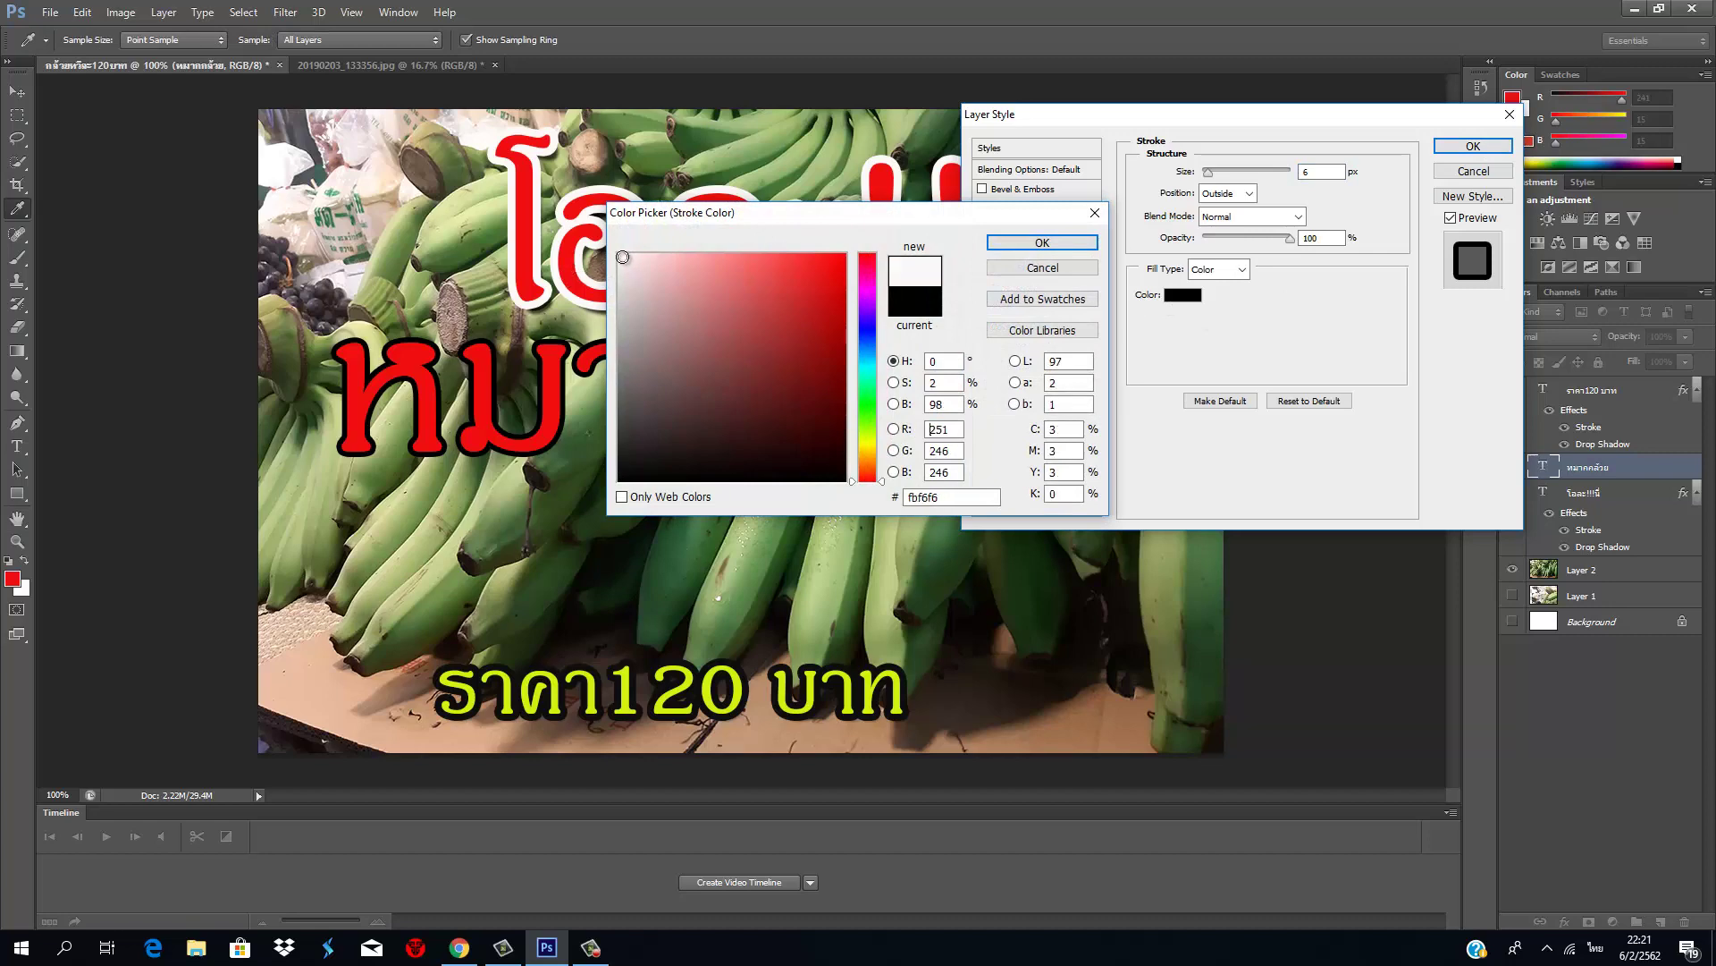
{"action": "left_click", "coordinate": [1043, 243]}
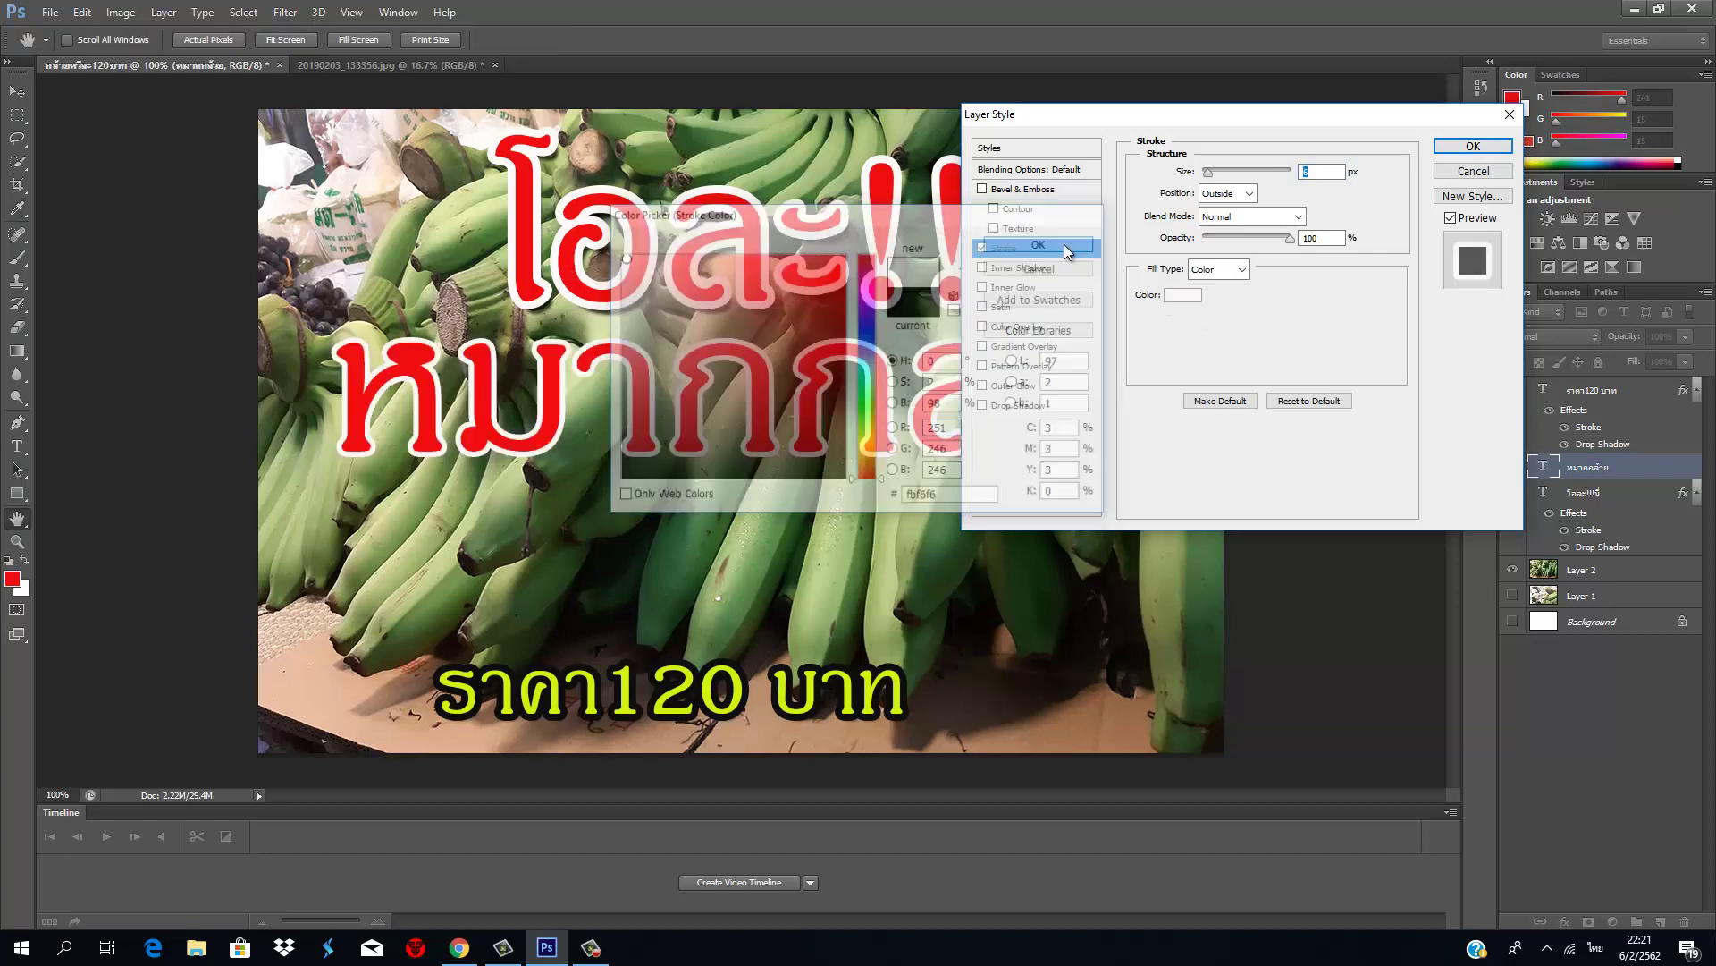
{"action": "left_click", "coordinate": [1473, 146]}
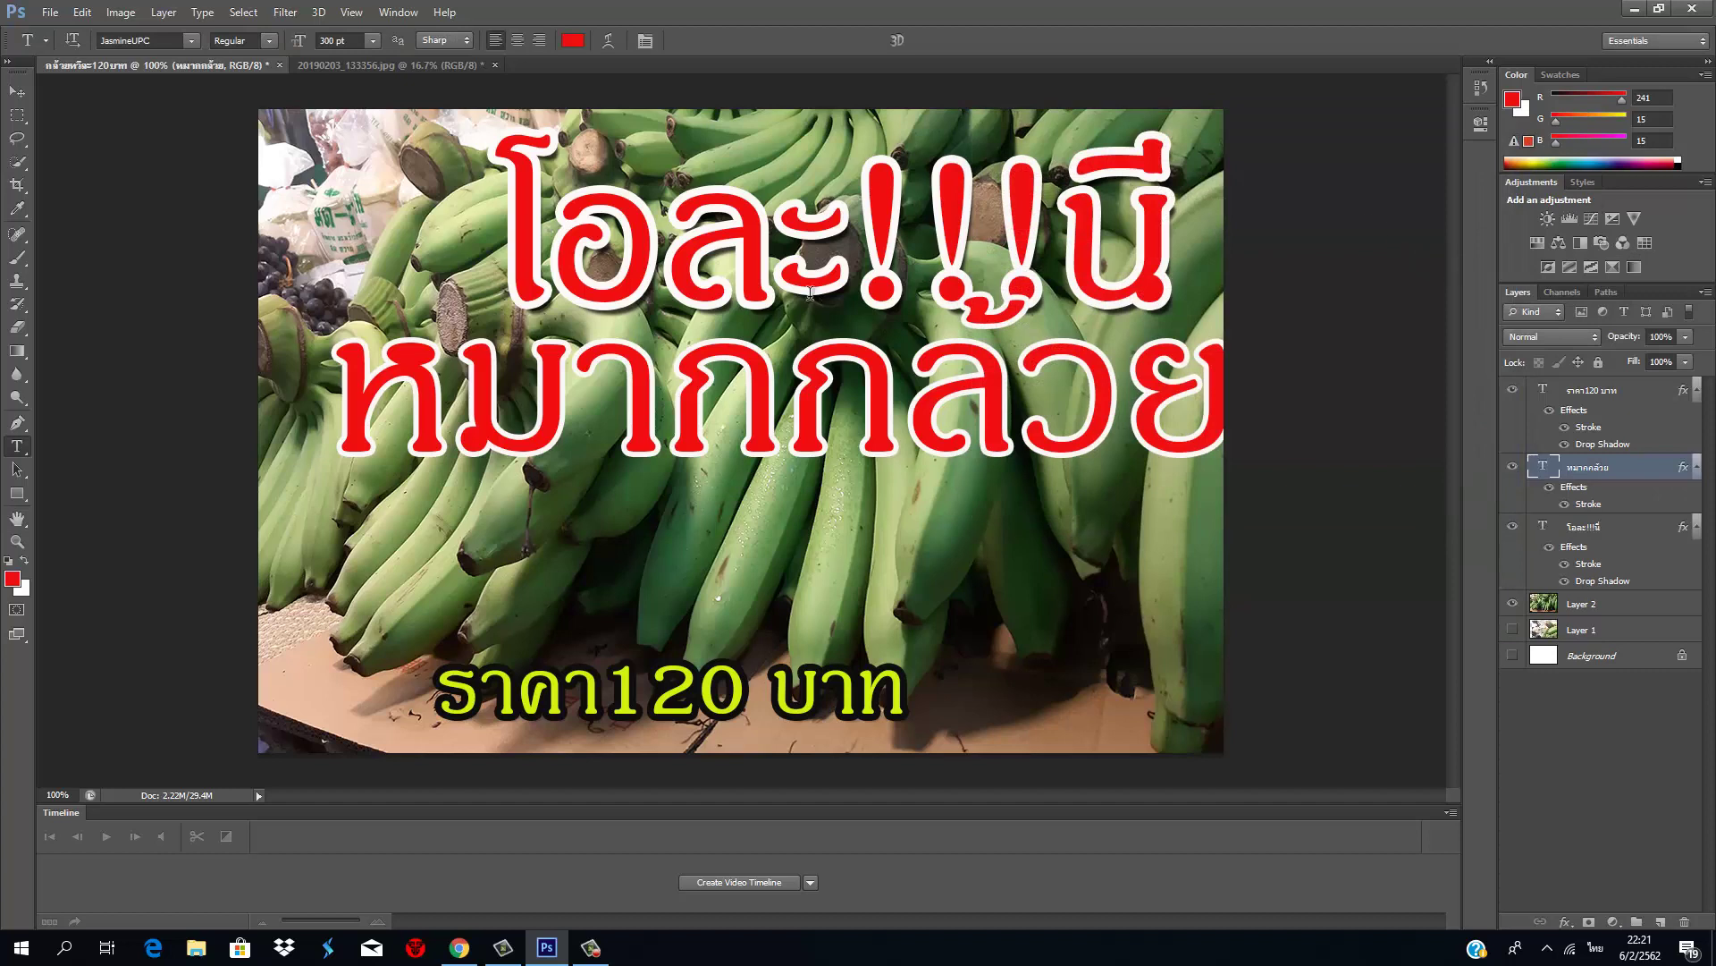
Step: Select the whole หมากกล้วย line and reduce its font size to 250 pt
{"action": "left_click", "coordinate": [398, 376]}
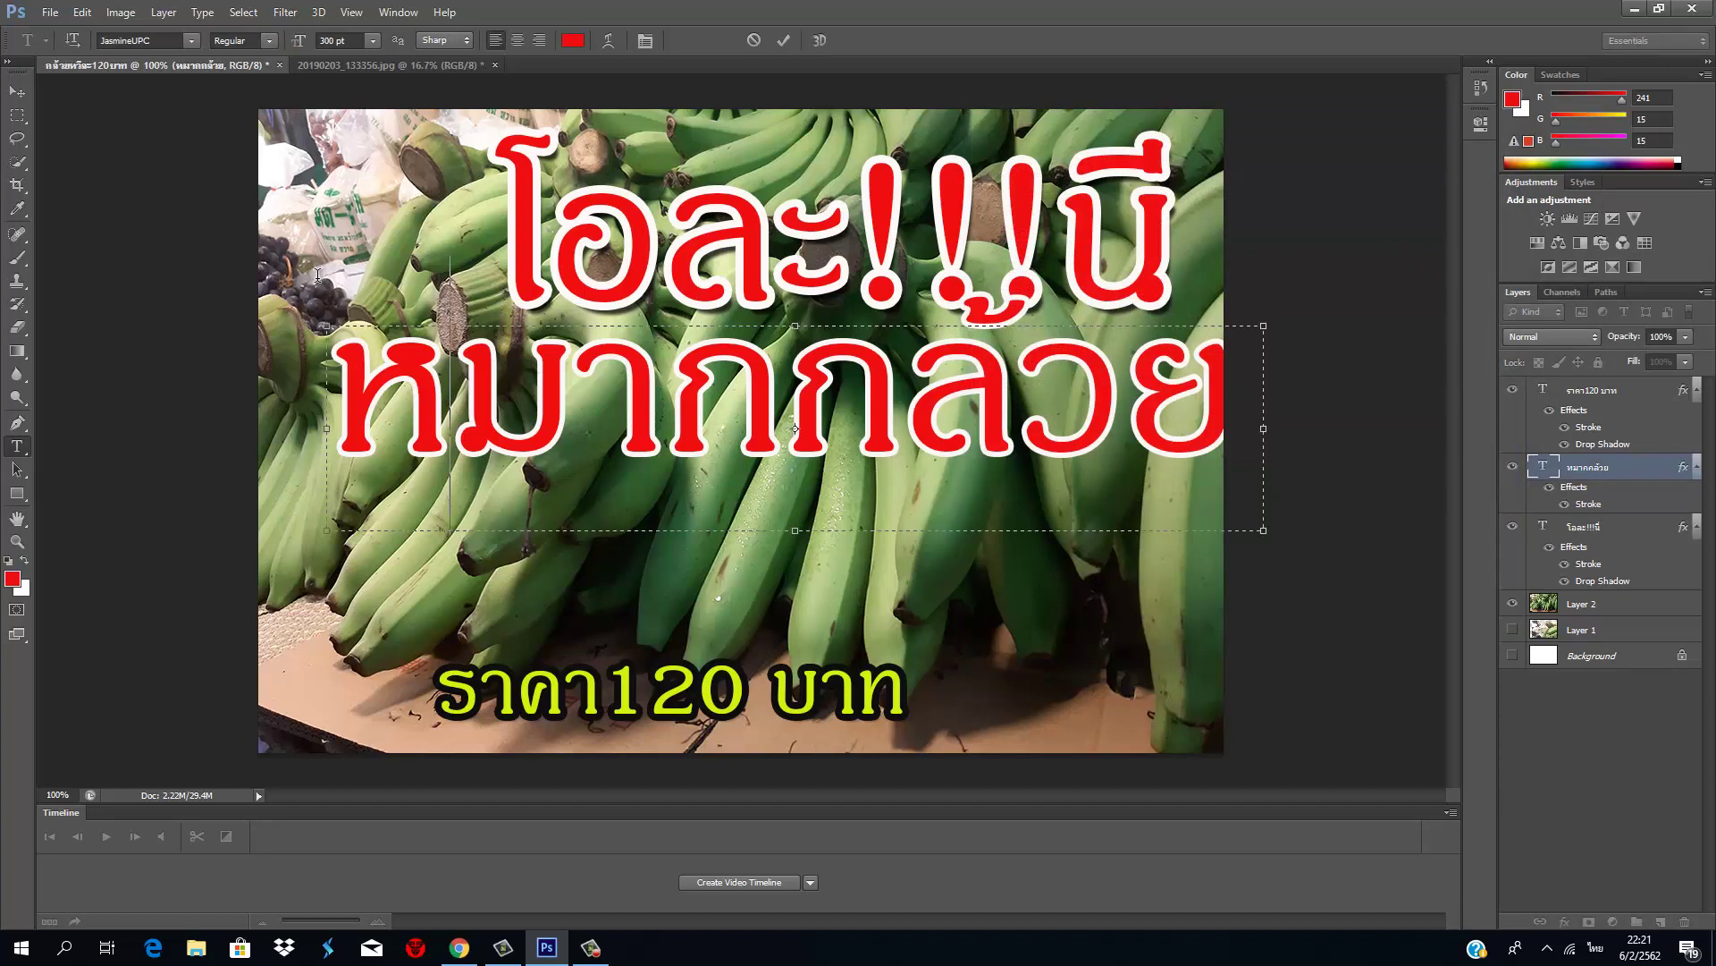
{"action": "left_click_drag", "start_coordinate": [362, 367], "coordinate": [1375, 362]}
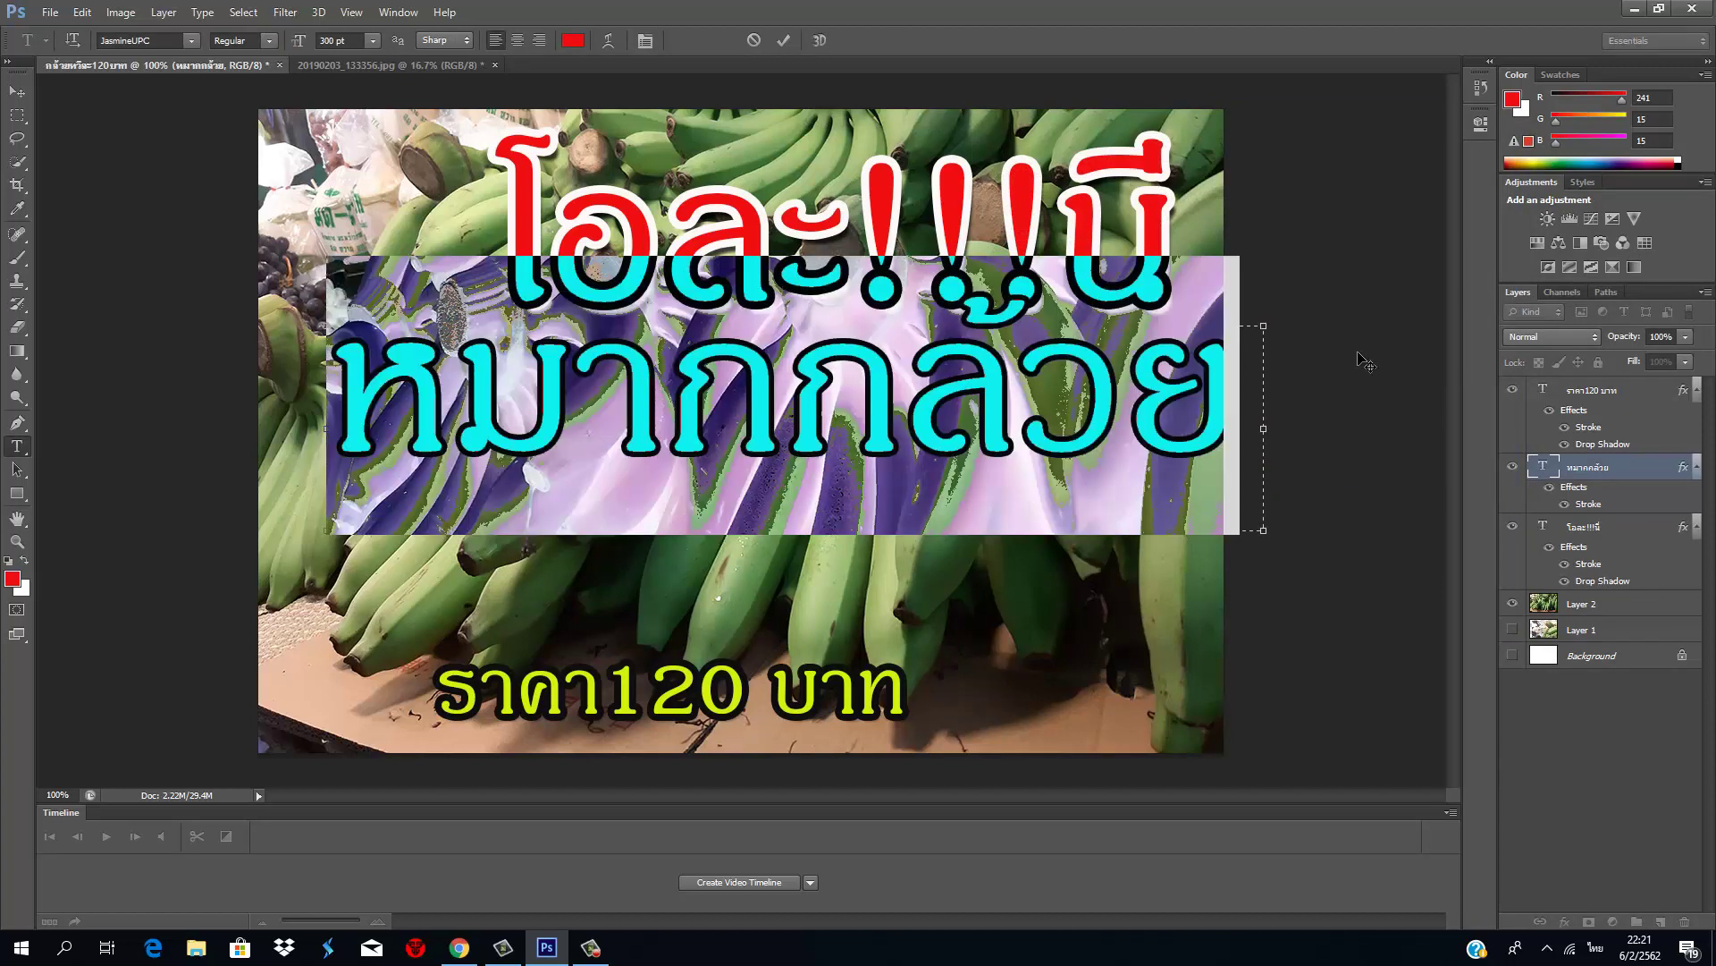
{"action": "left_click", "coordinate": [371, 41]}
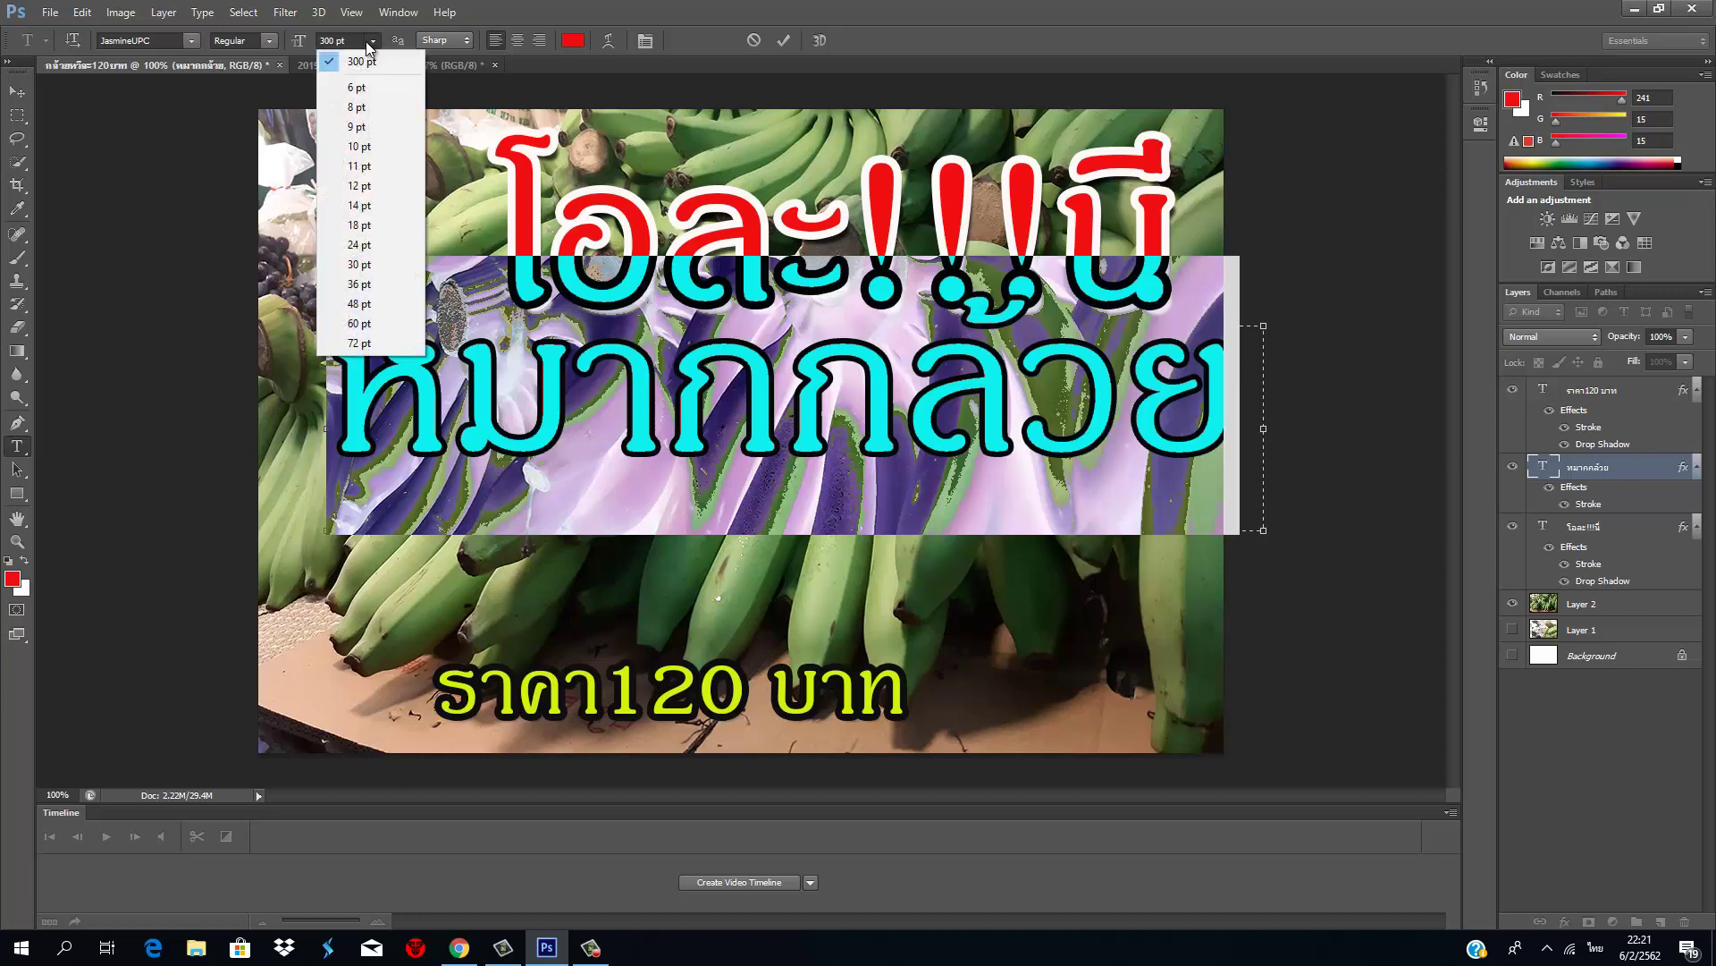
{"action": "left_click", "coordinate": [353, 40]}
{"action": "double_click", "coordinate": [354, 41]}
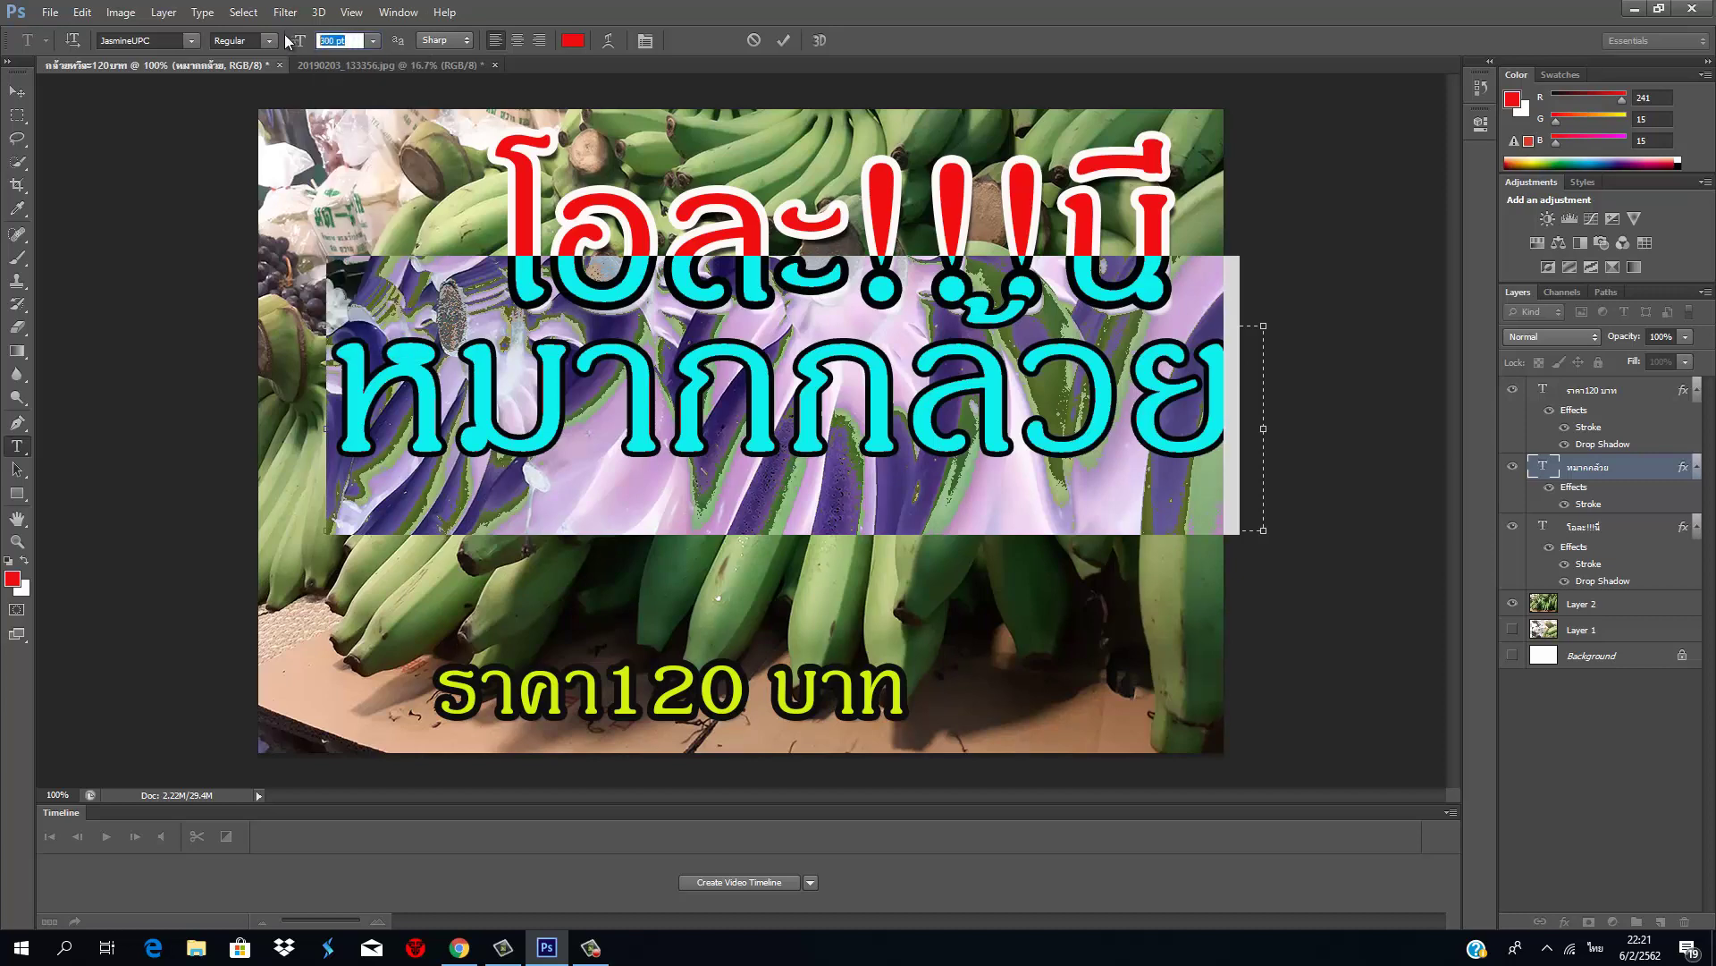
{"action": "type", "text": "250"}
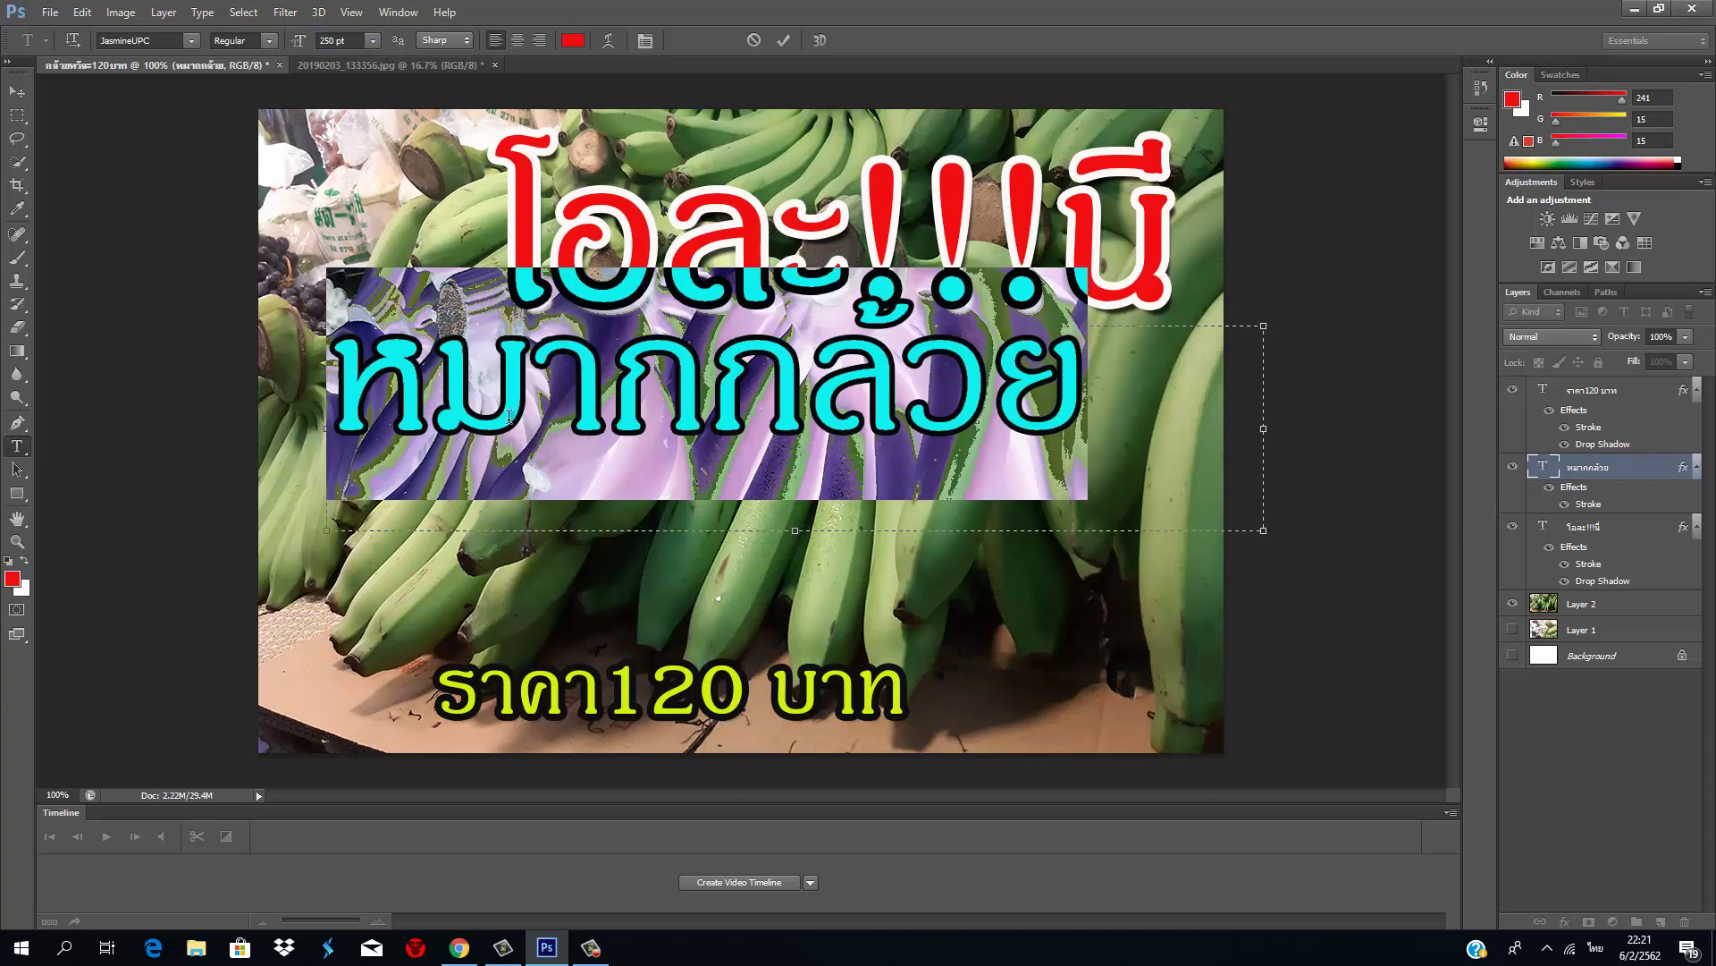
{"action": "left_click", "coordinate": [571, 499]}
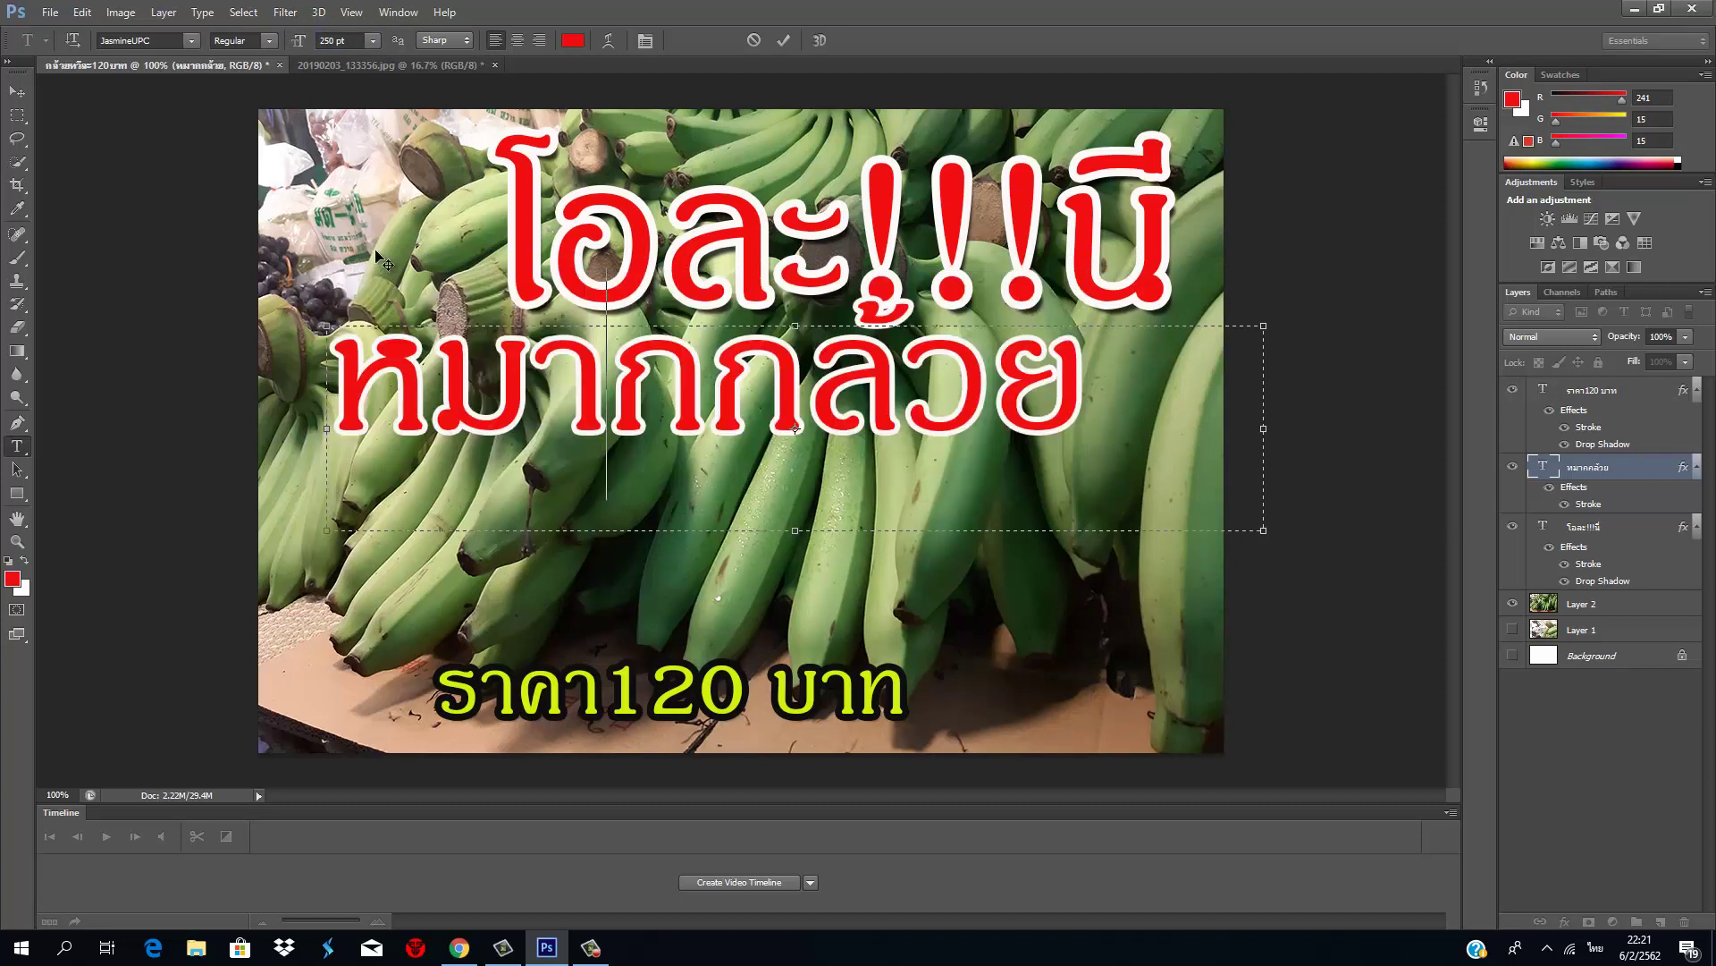
Step: Move the หมากกล้วย text to the right so it sits directly beneath the headline โอละ!!!นี and commit the text edit
{"action": "left_click_drag", "start_coordinate": [384, 265], "coordinate": [490, 262]}
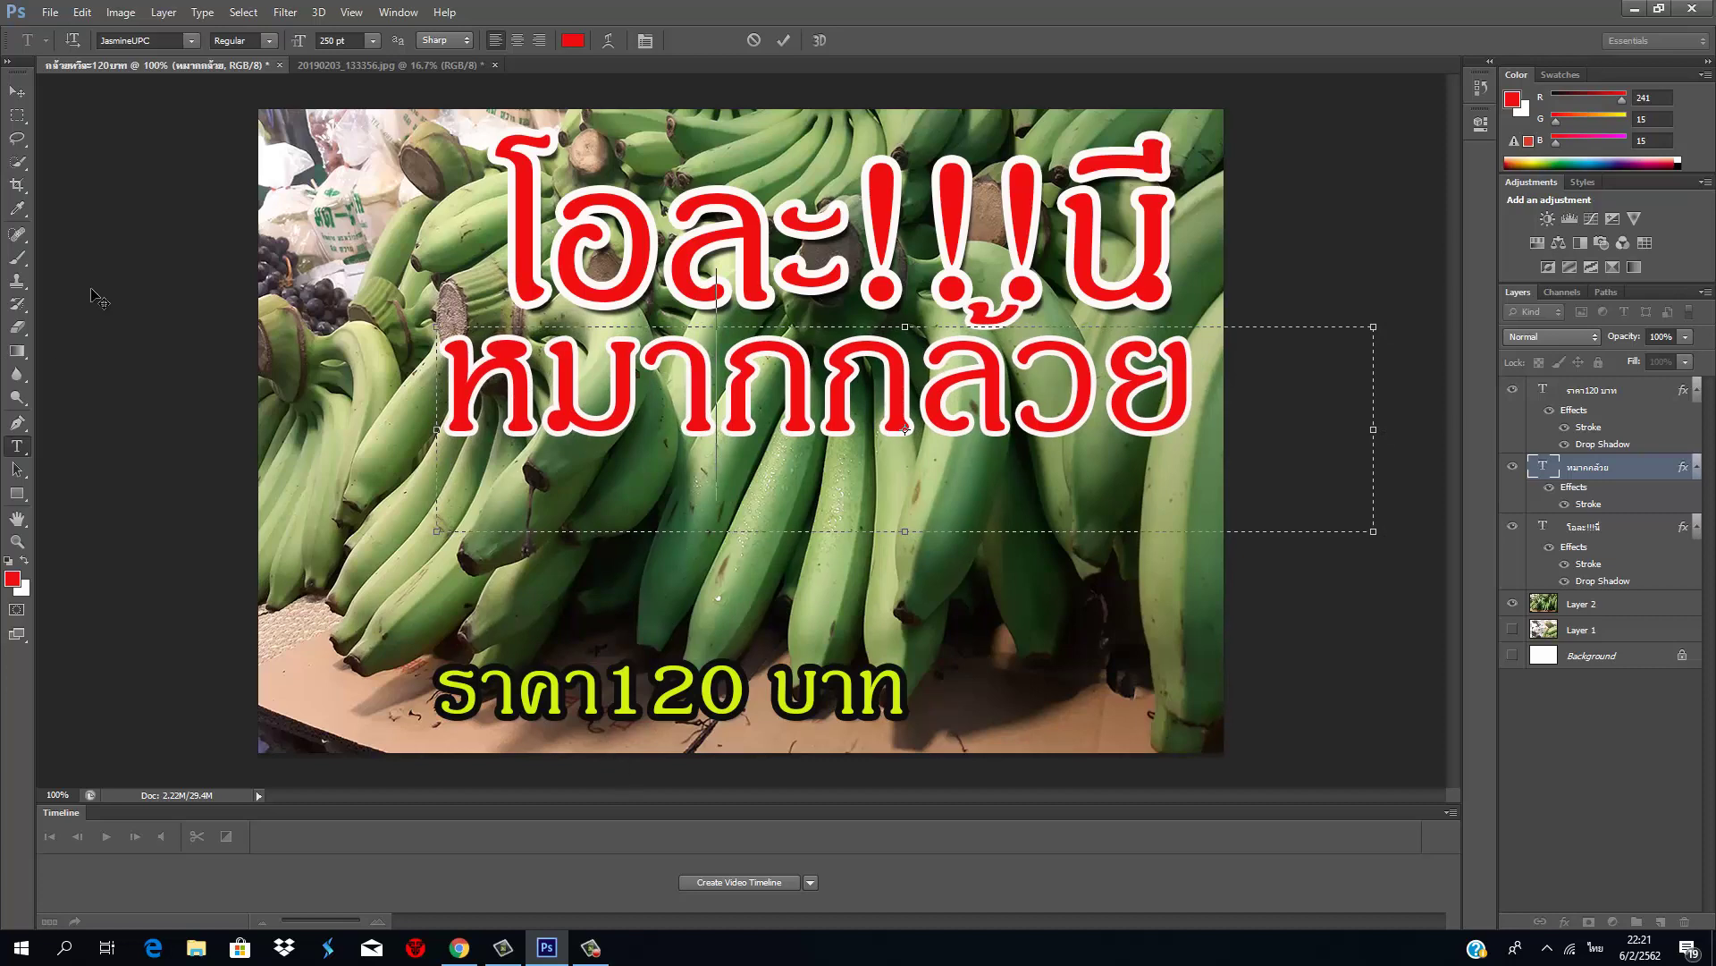
{"action": "left_click_drag", "start_coordinate": [180, 193], "coordinate": [180, 145]}
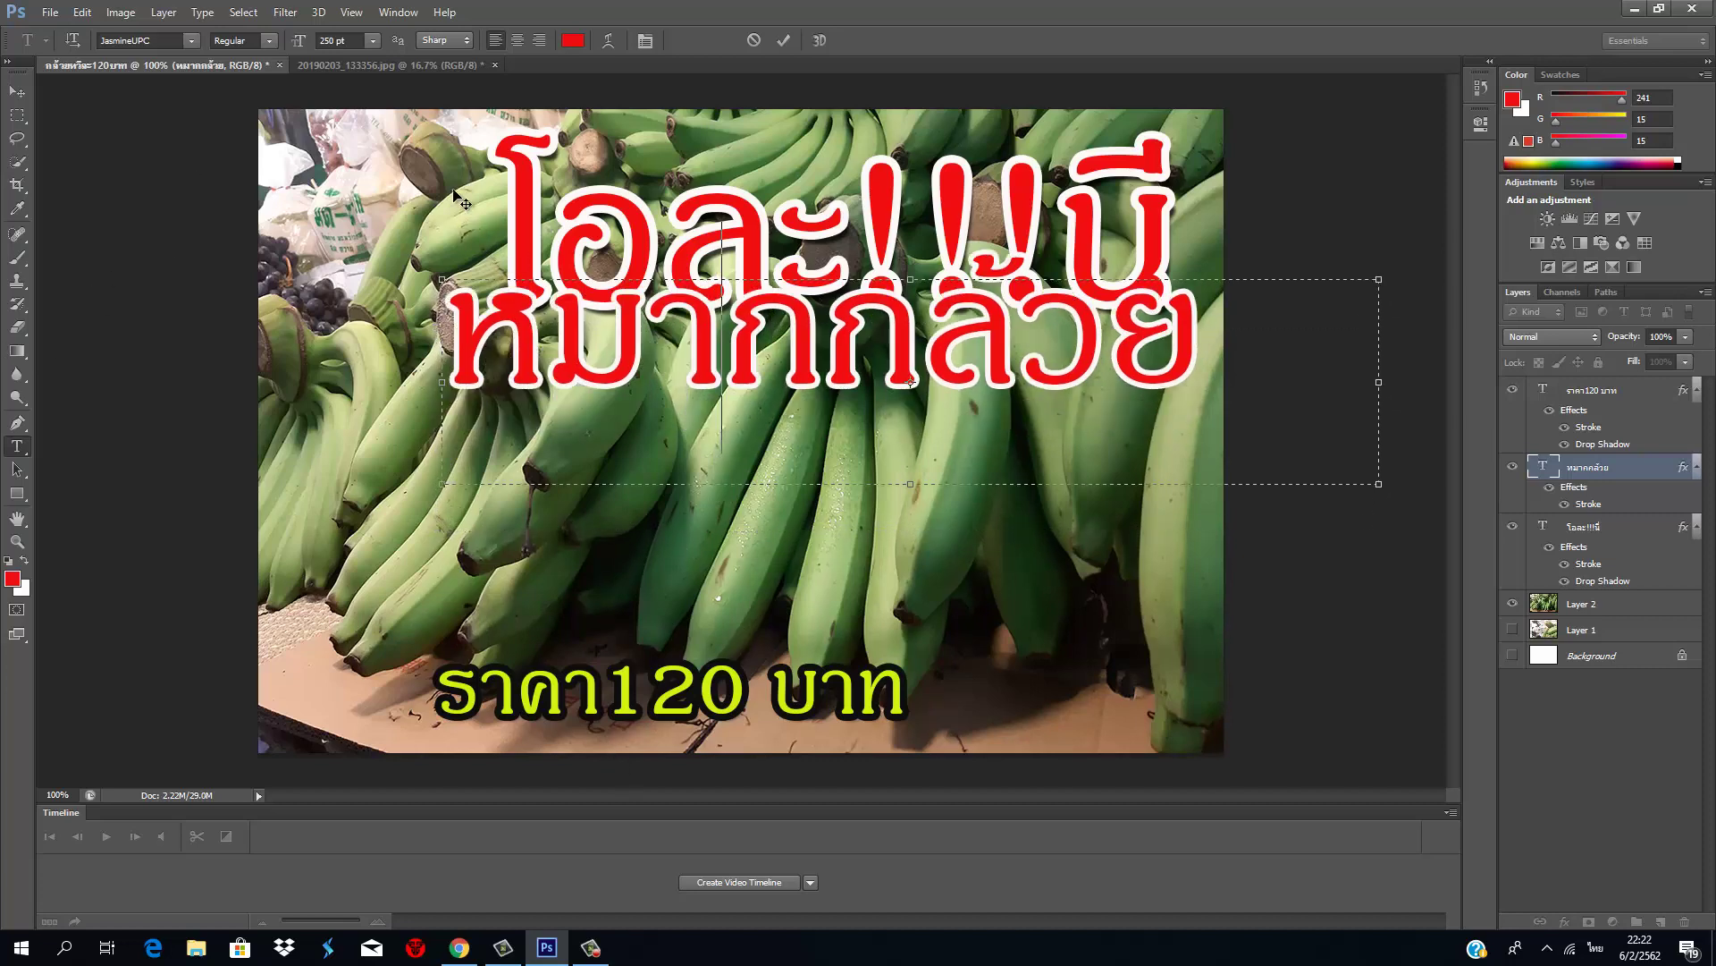
{"action": "left_click_drag", "start_coordinate": [459, 202], "coordinate": [457, 245]}
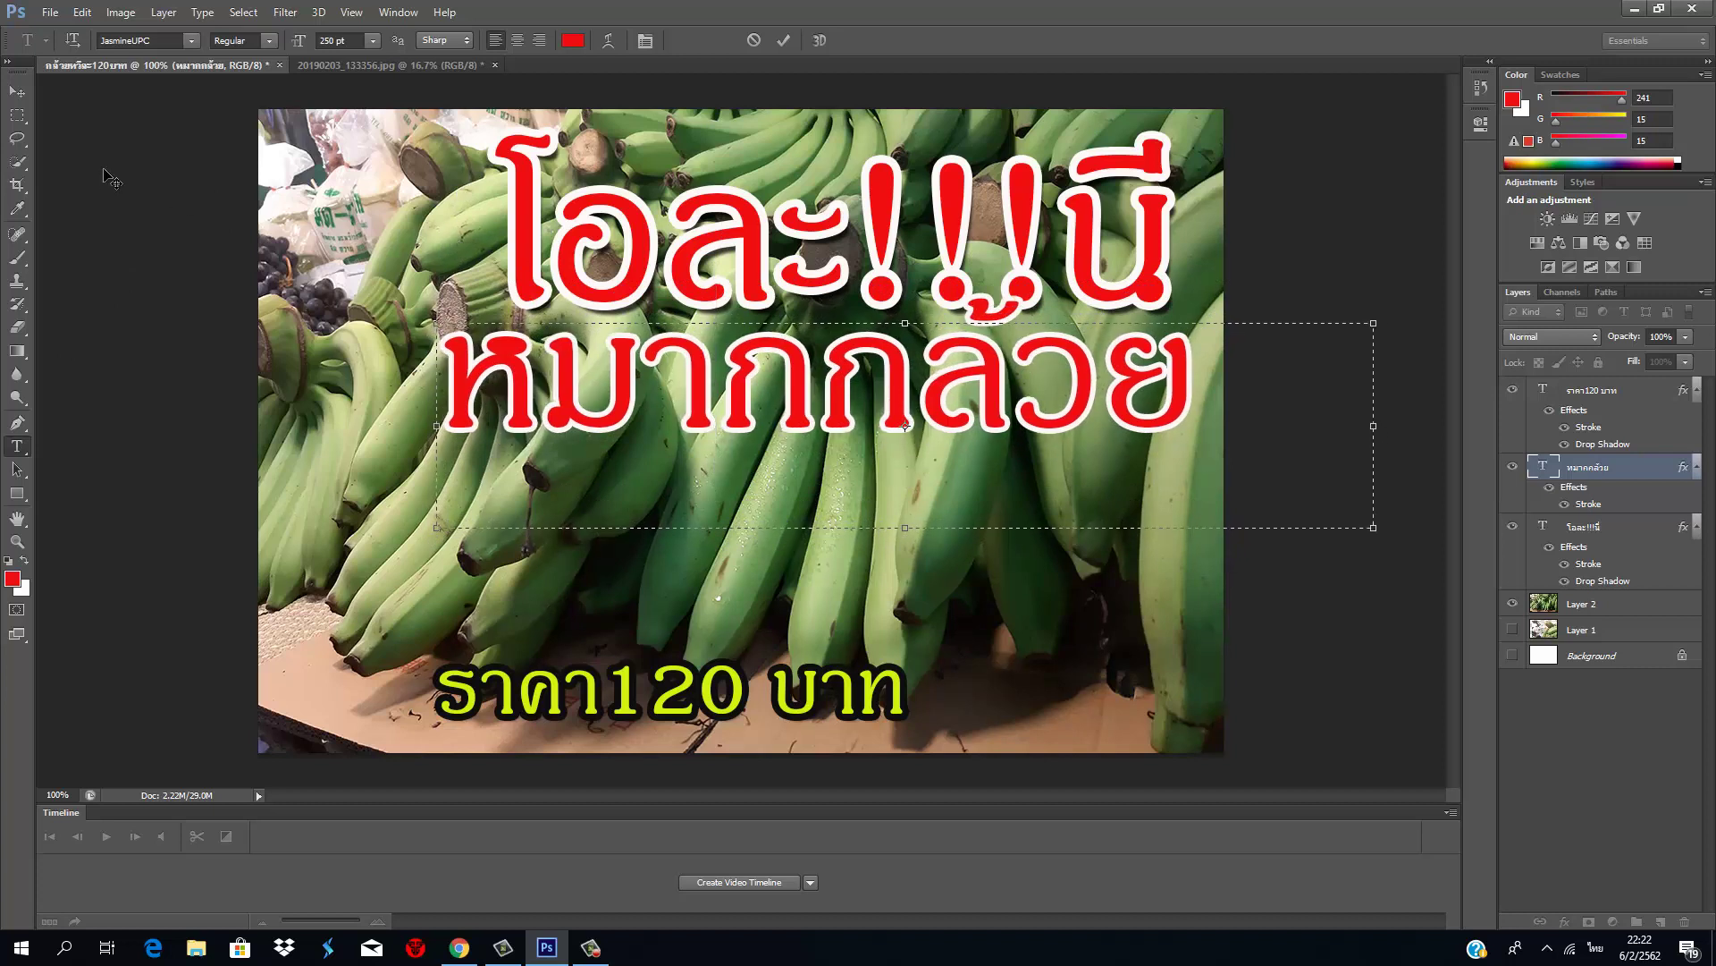
{"action": "left_click", "coordinate": [16, 114]}
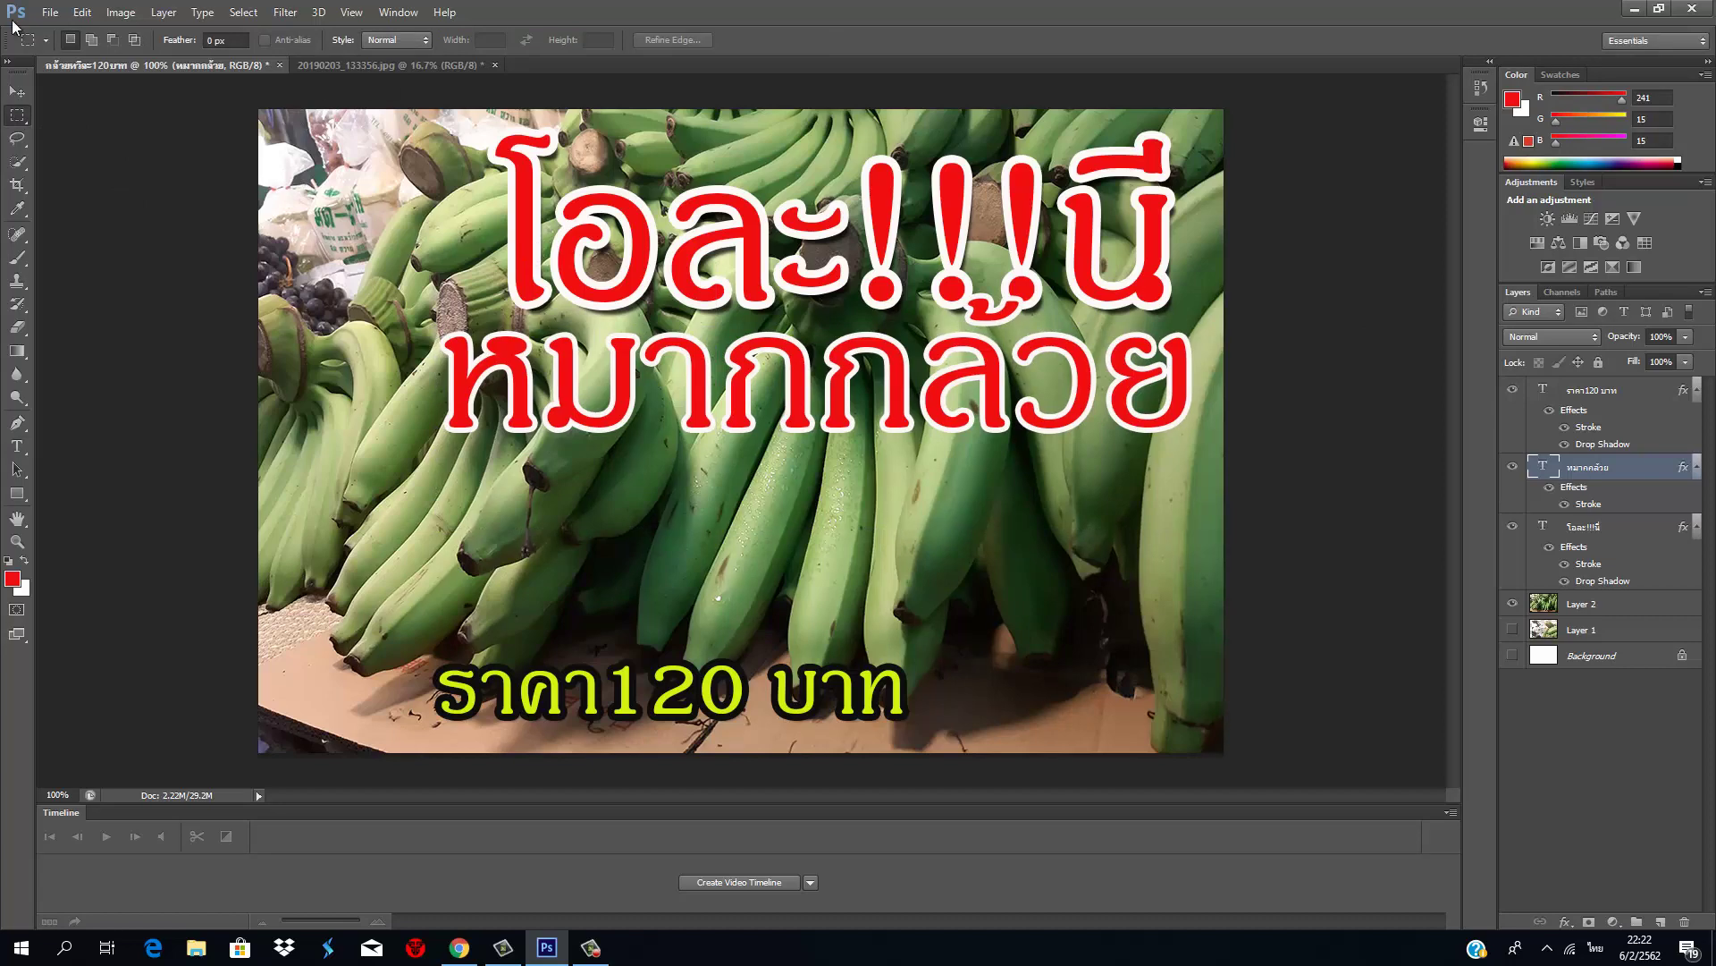
Step: Start saving the image under a separate file, keeping the name กล้วยหวีละ120บาท and choosing the PNG format
{"action": "left_click", "coordinate": [49, 13]}
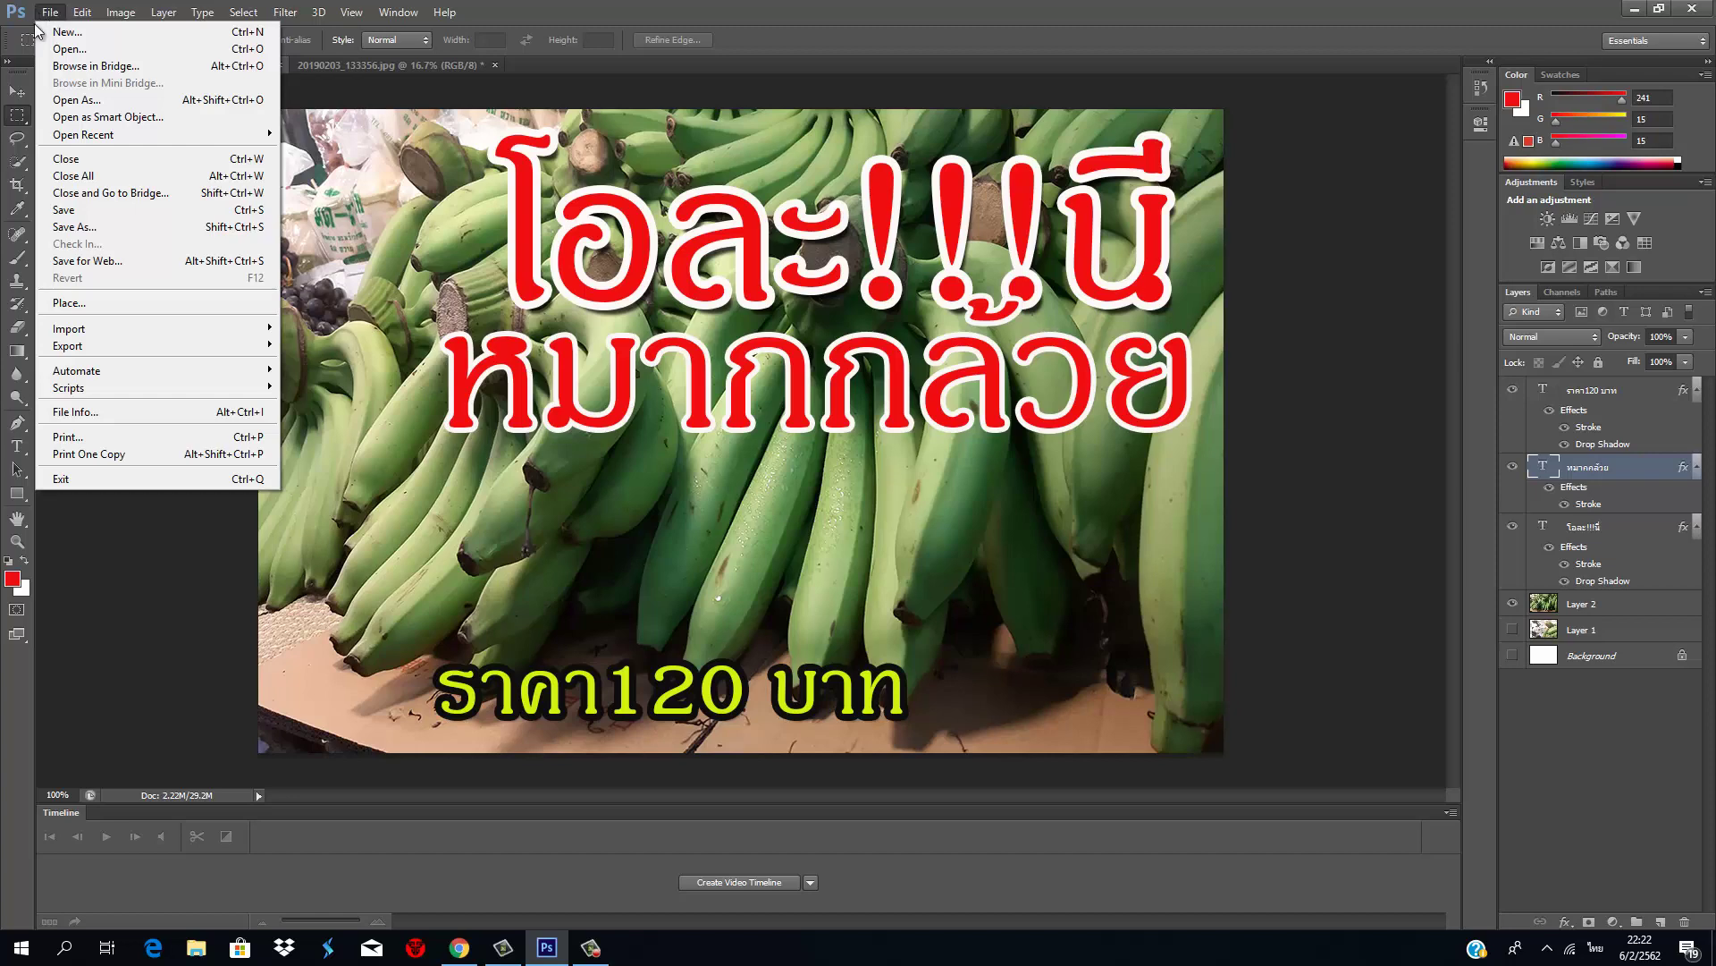
{"action": "left_click", "coordinate": [115, 228]}
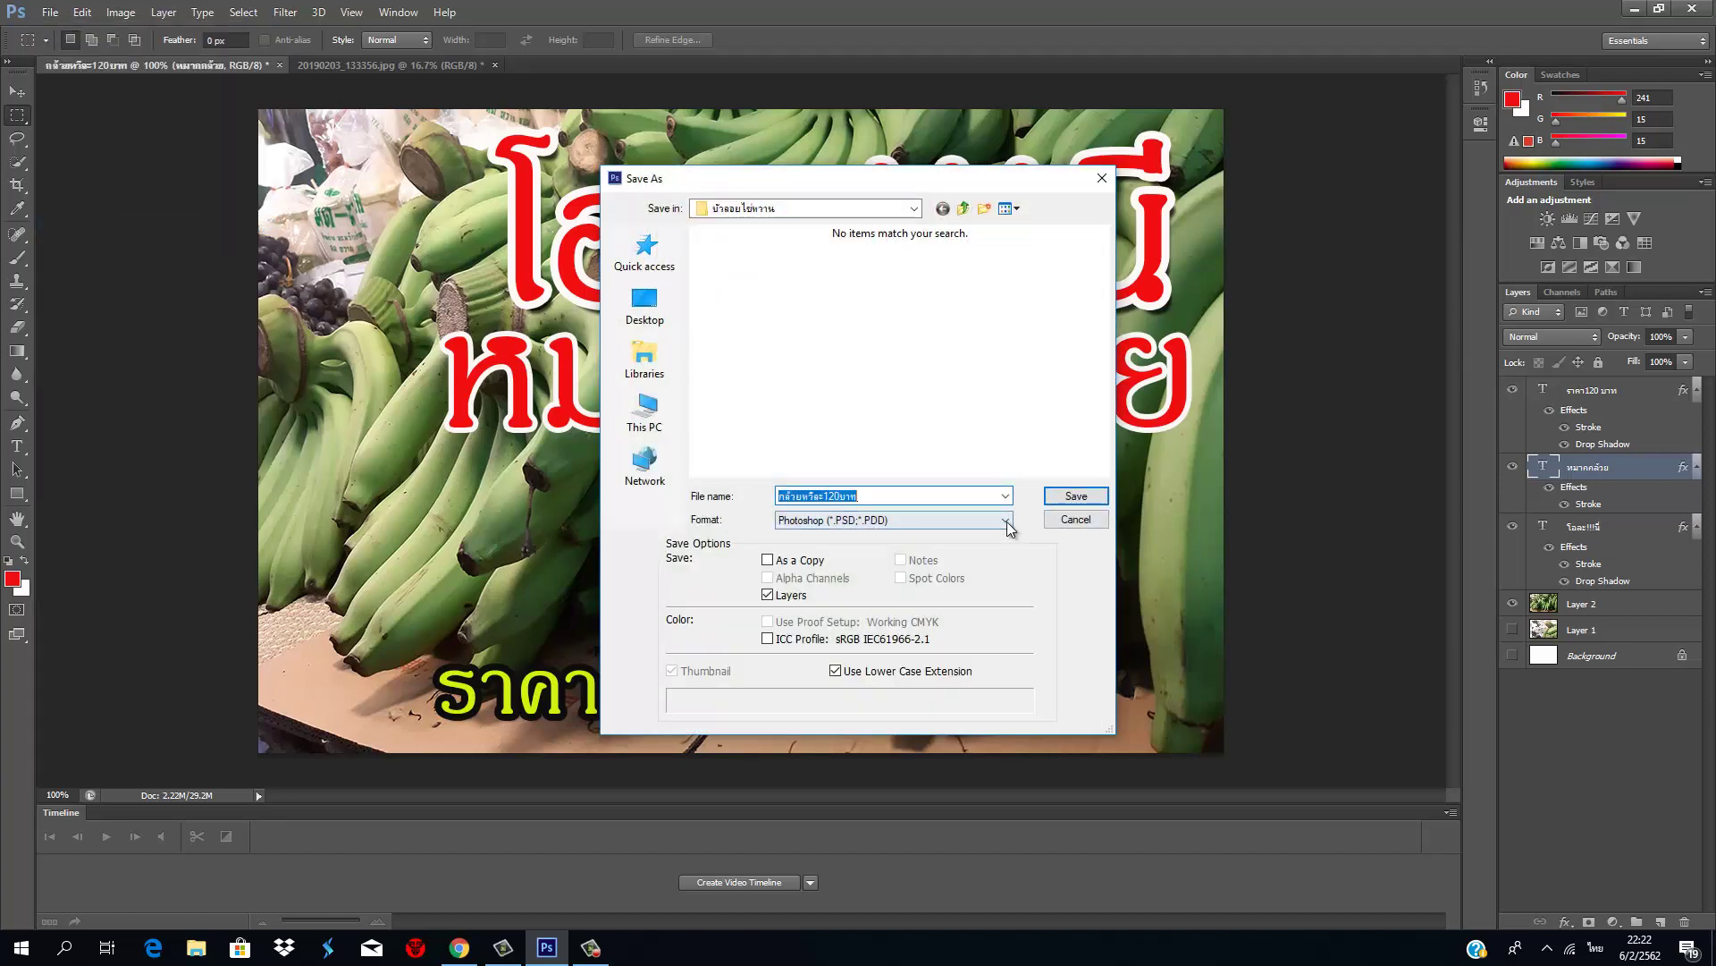
{"action": "left_click", "coordinate": [1006, 522]}
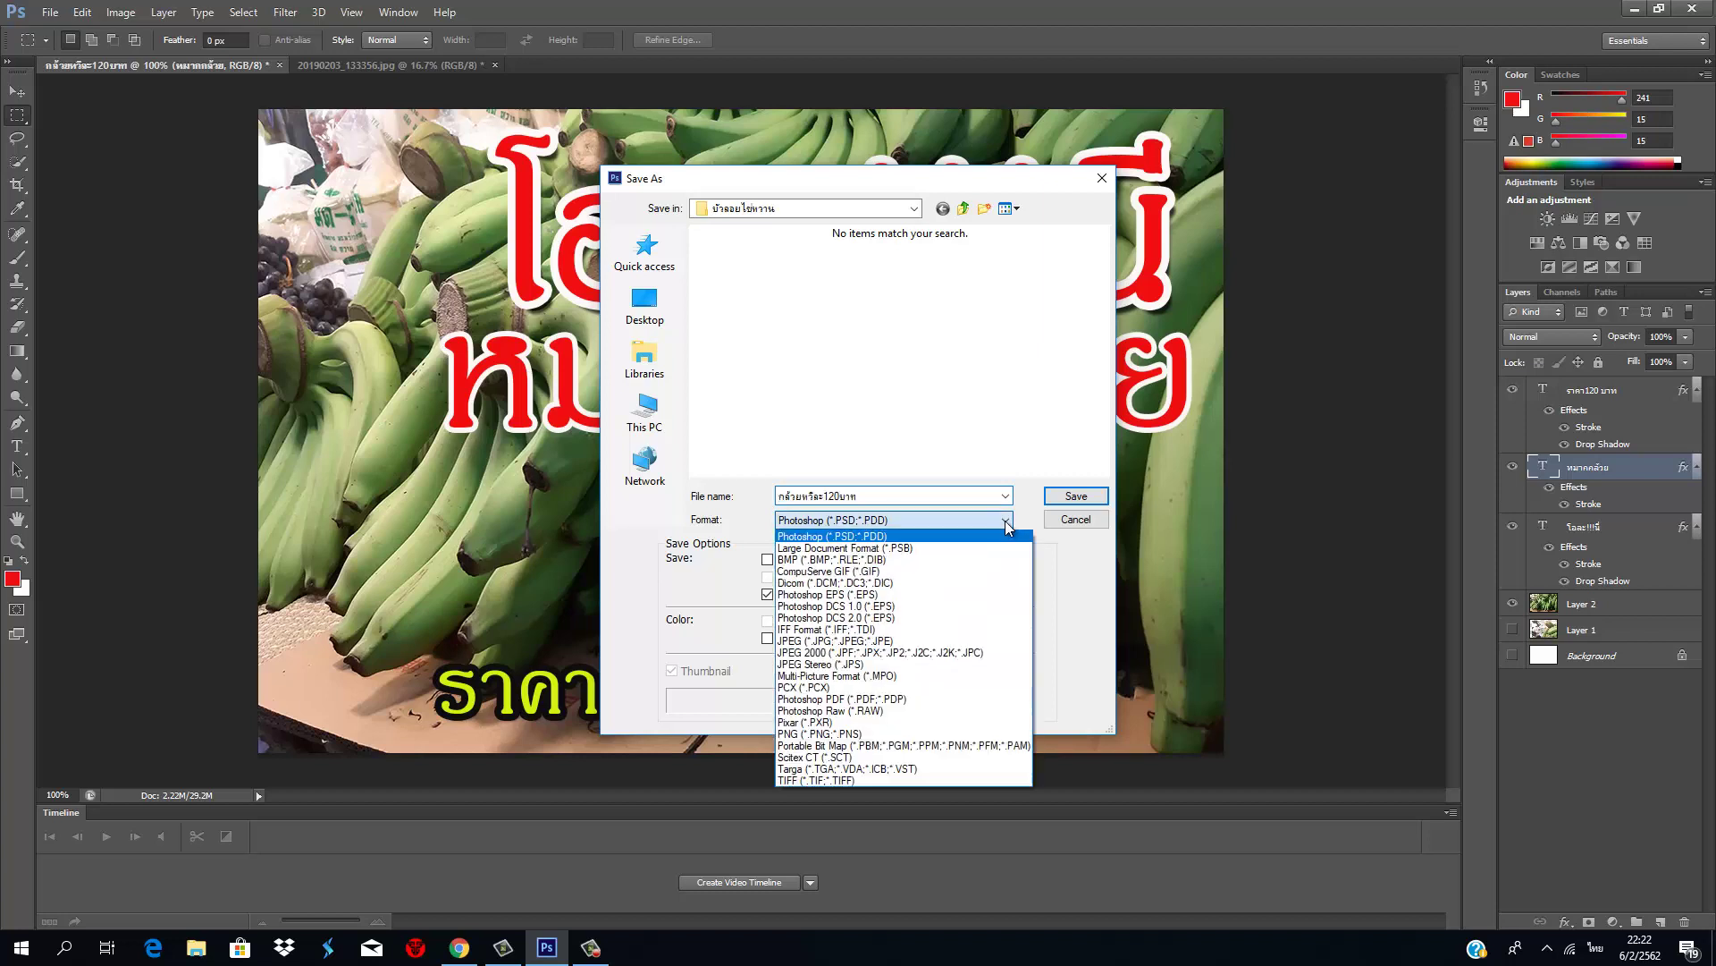
{"action": "left_click", "coordinate": [849, 733]}
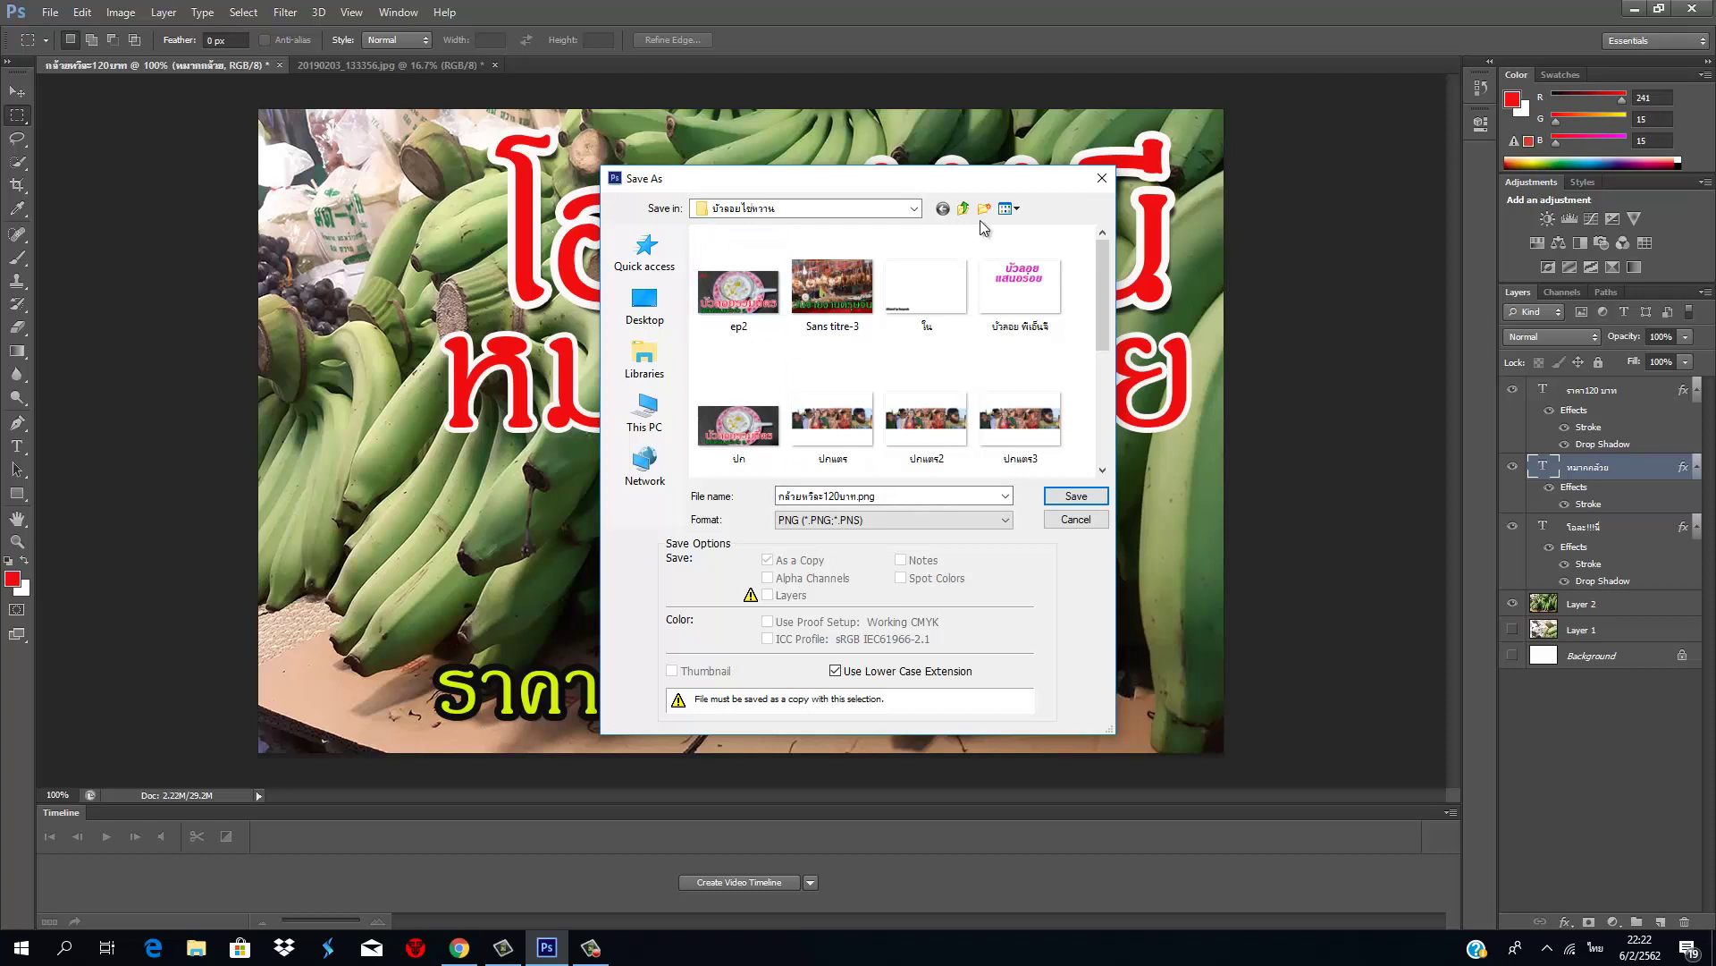
Step: Choose drive F: as the destination and save the PNG with Smallest / Slow compression and no interlacing
{"action": "left_click", "coordinate": [917, 210]}
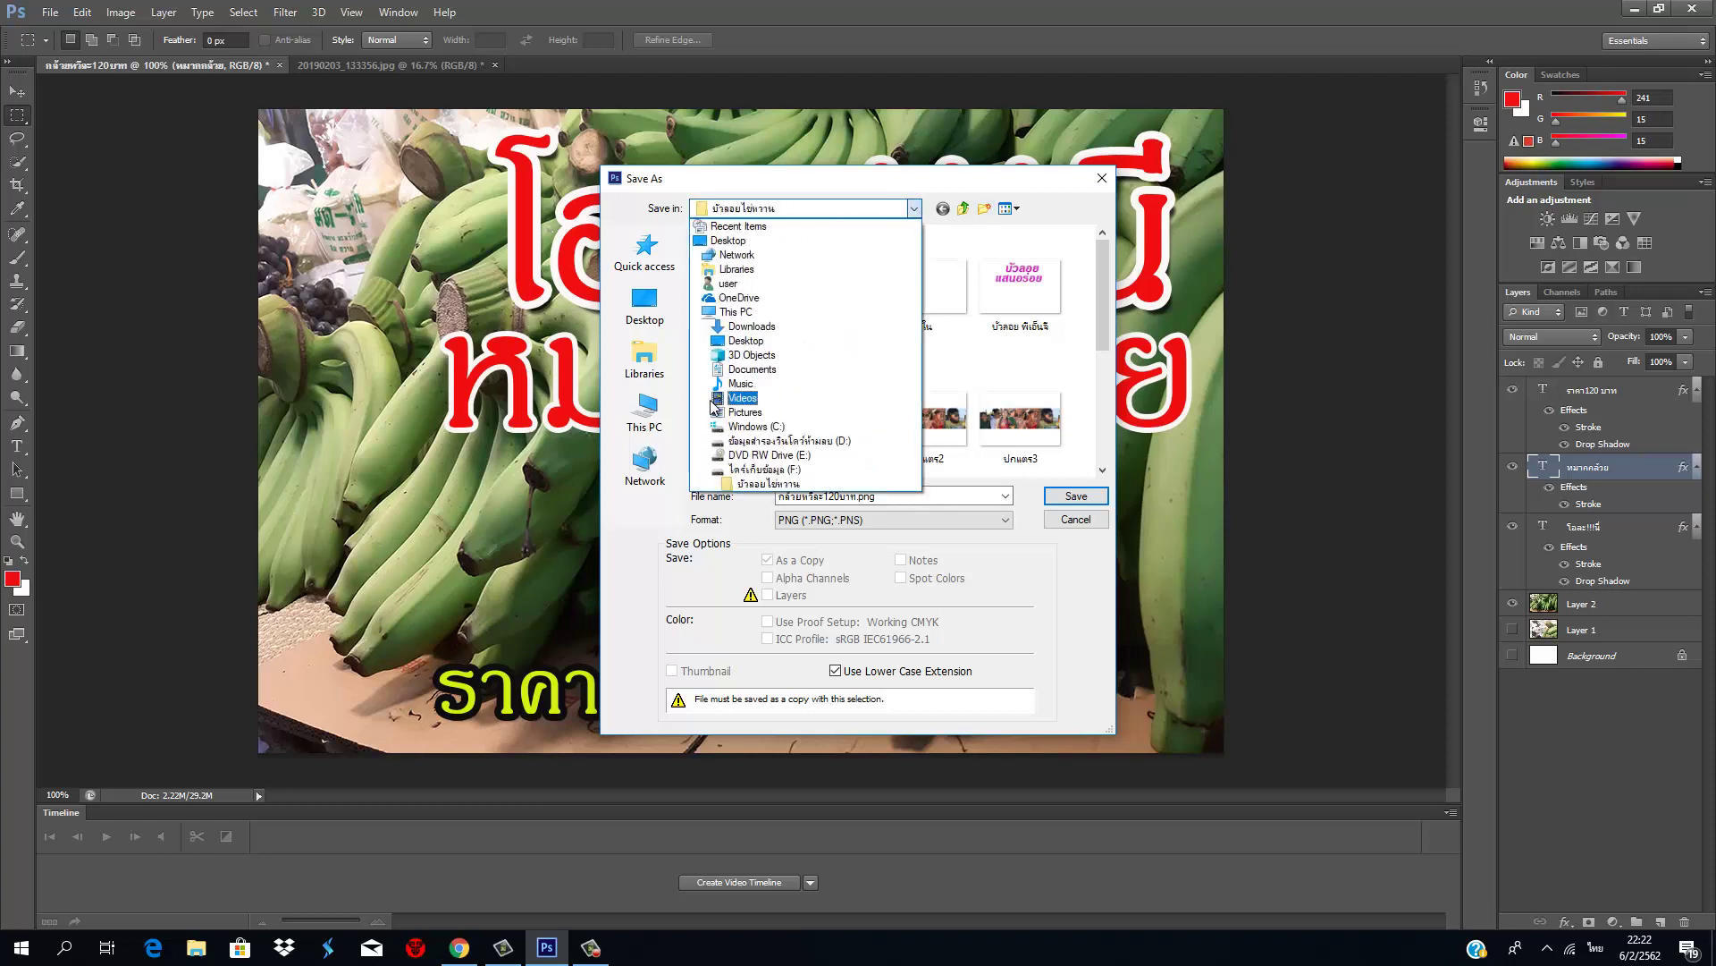
{"action": "left_click", "coordinate": [786, 470]}
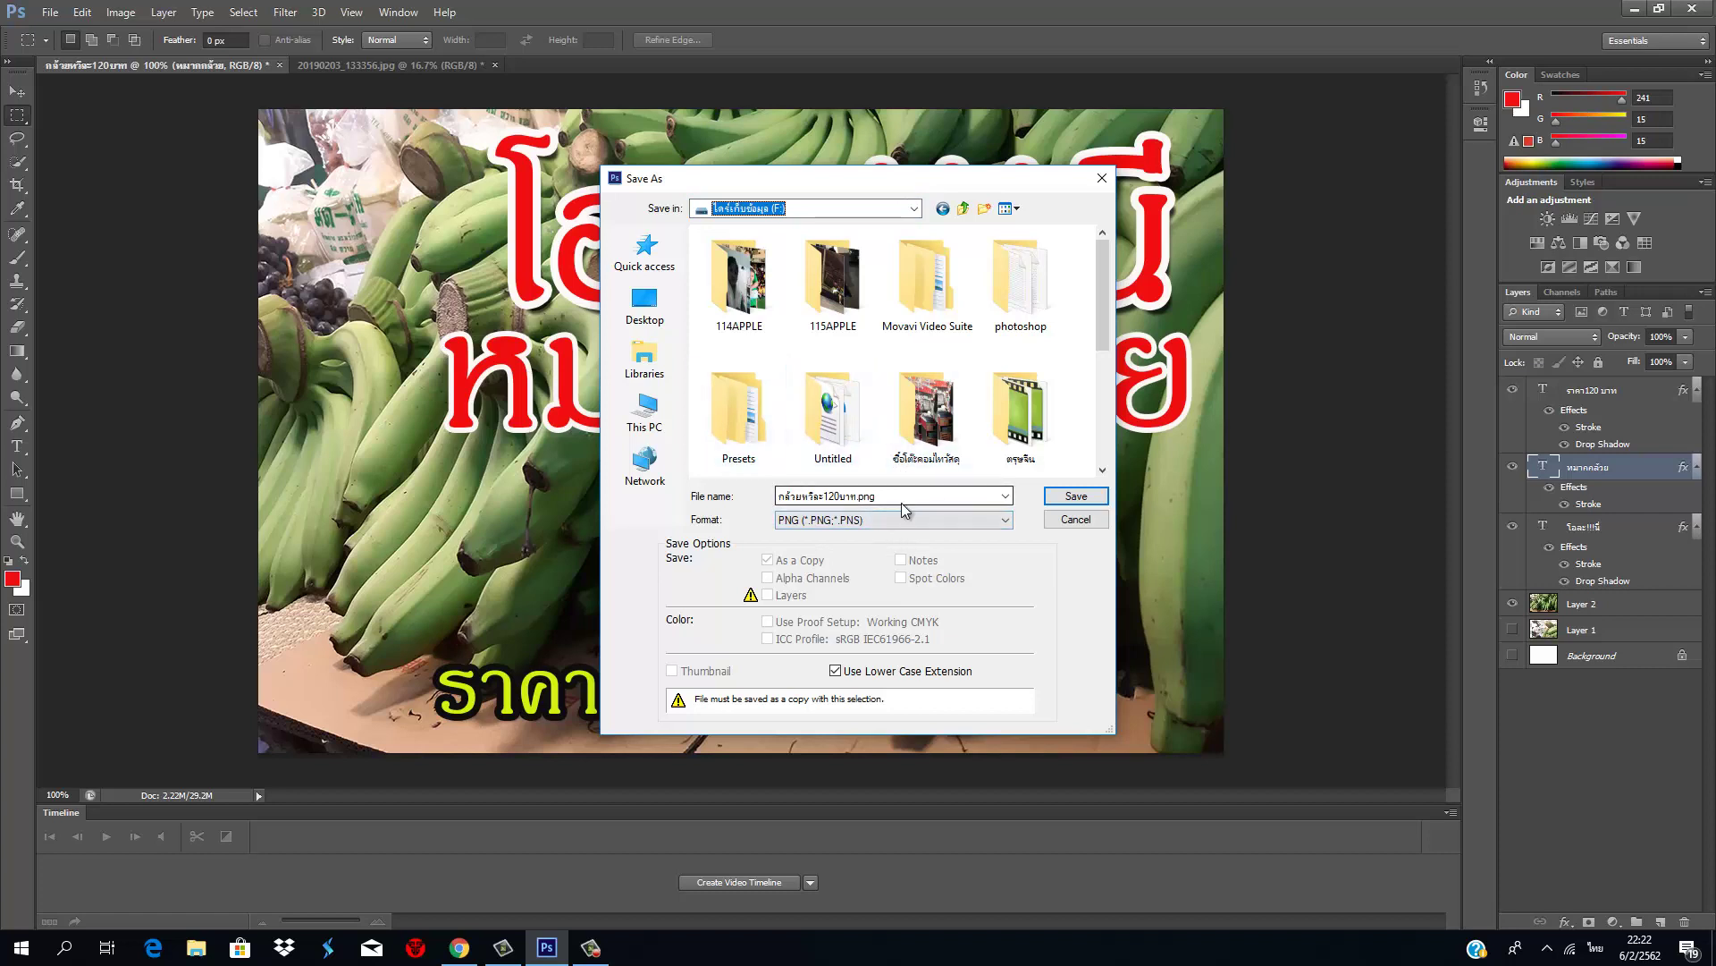
{"action": "left_click", "coordinate": [878, 516]}
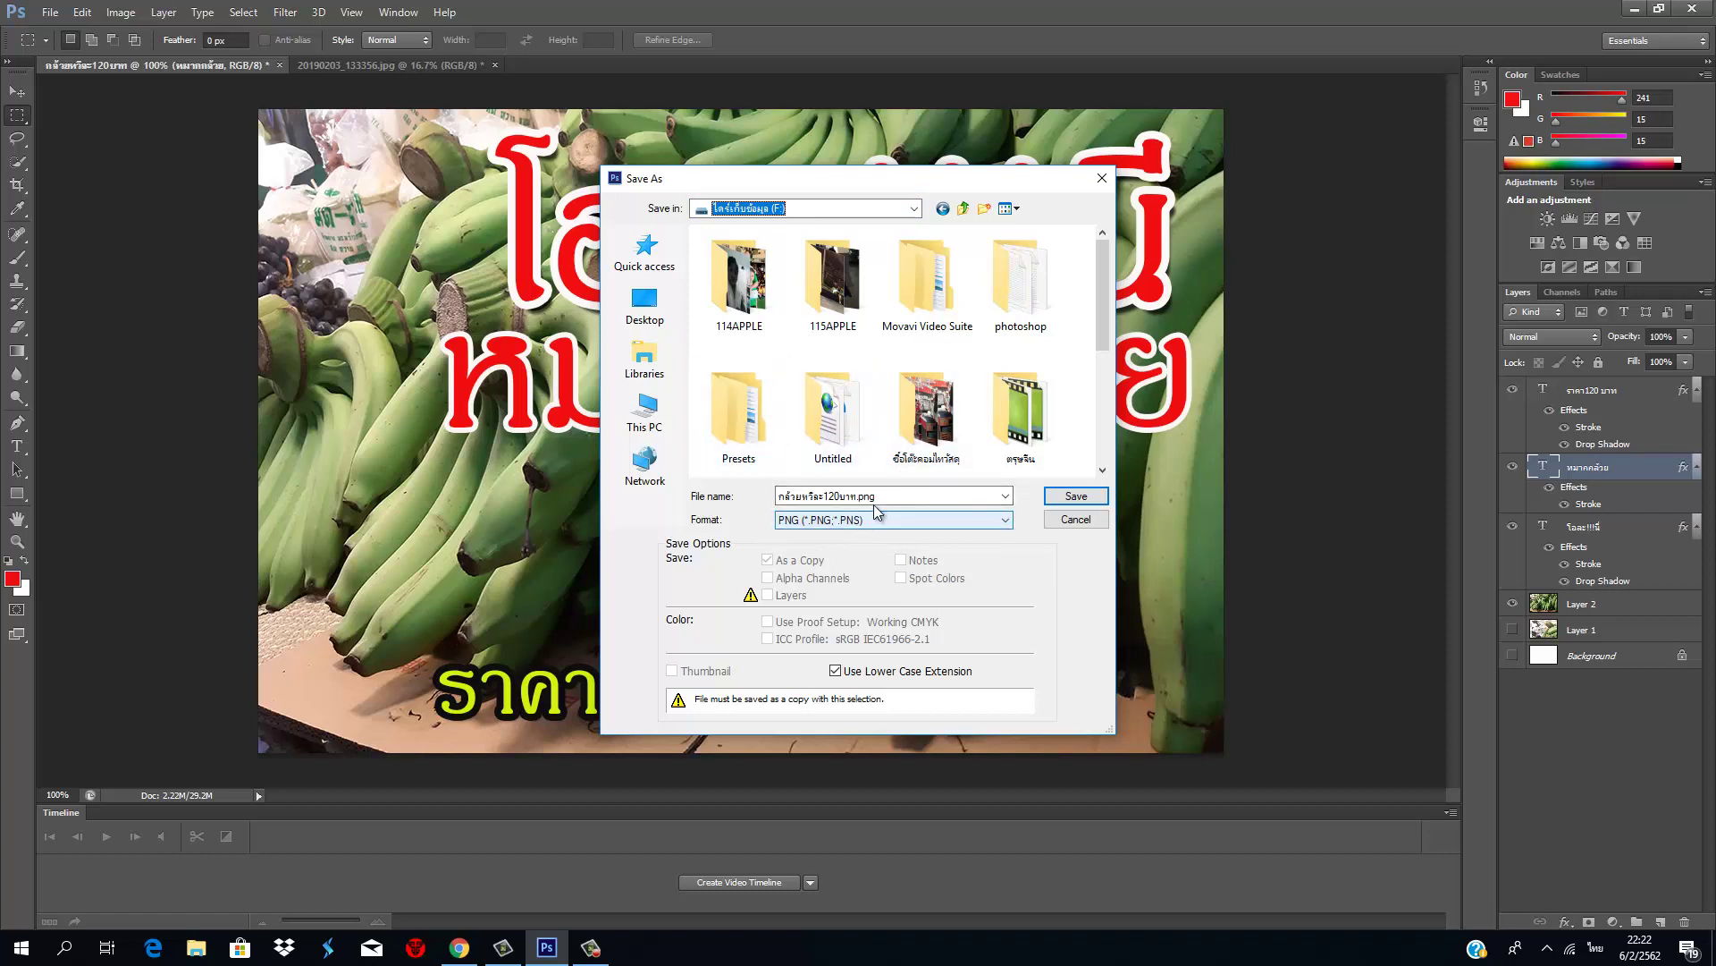
{"action": "left_click", "coordinate": [795, 211]}
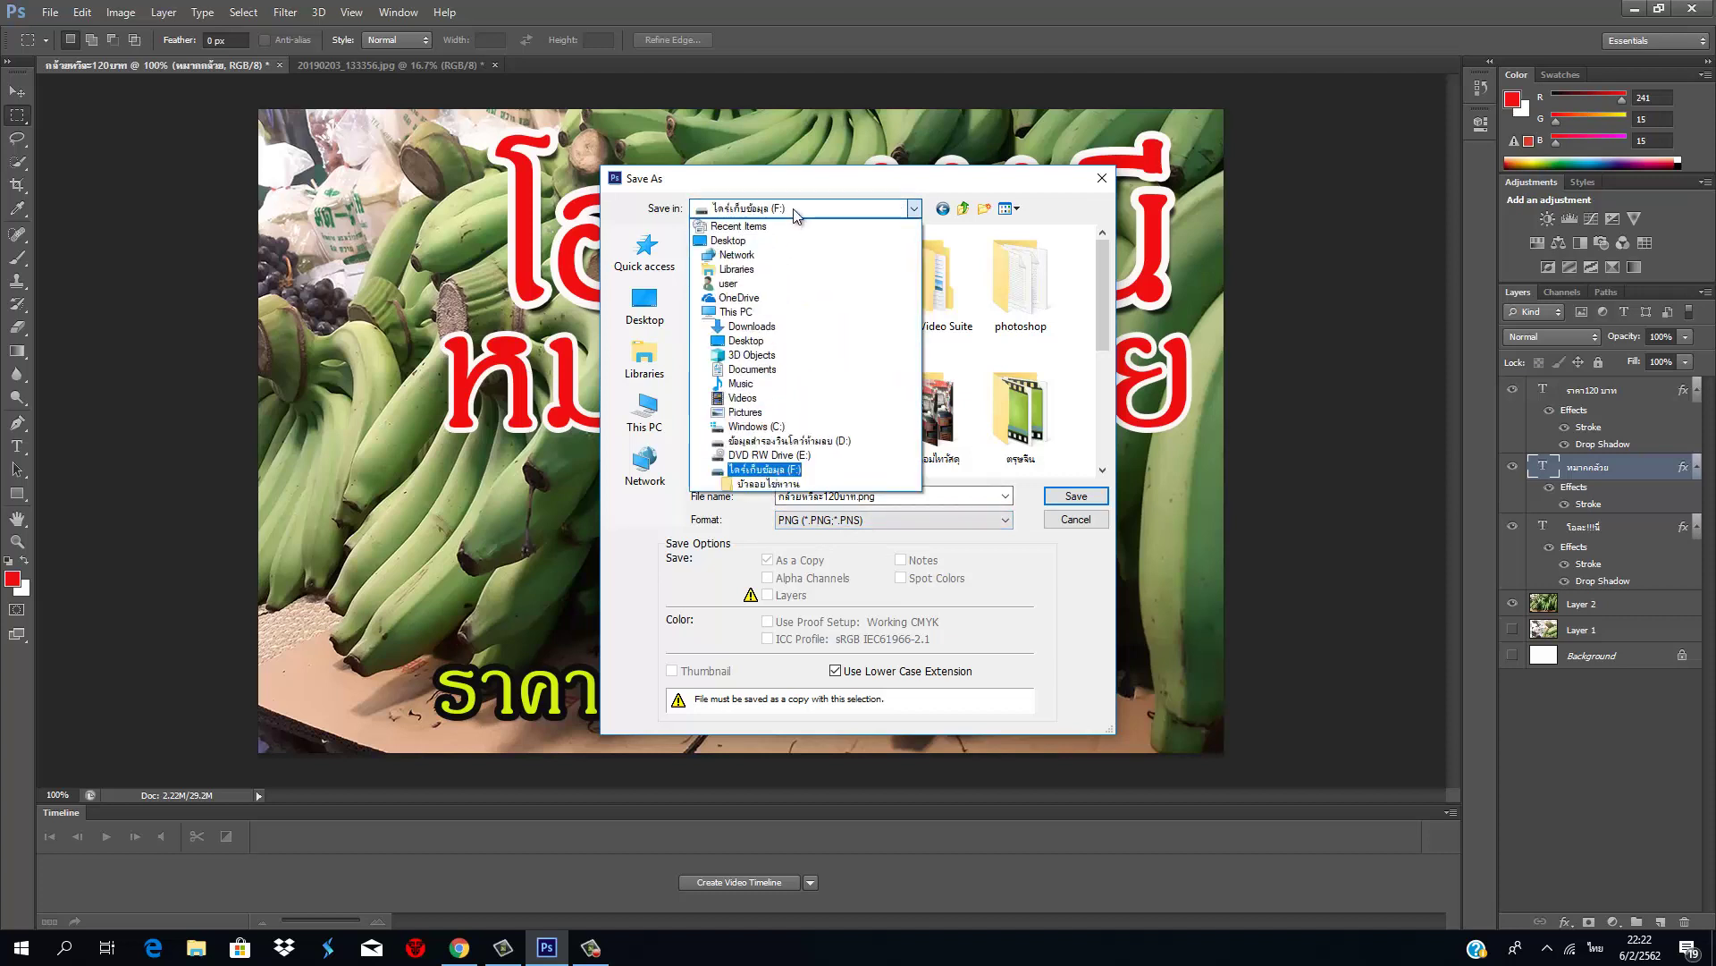
{"action": "left_click", "coordinate": [794, 214]}
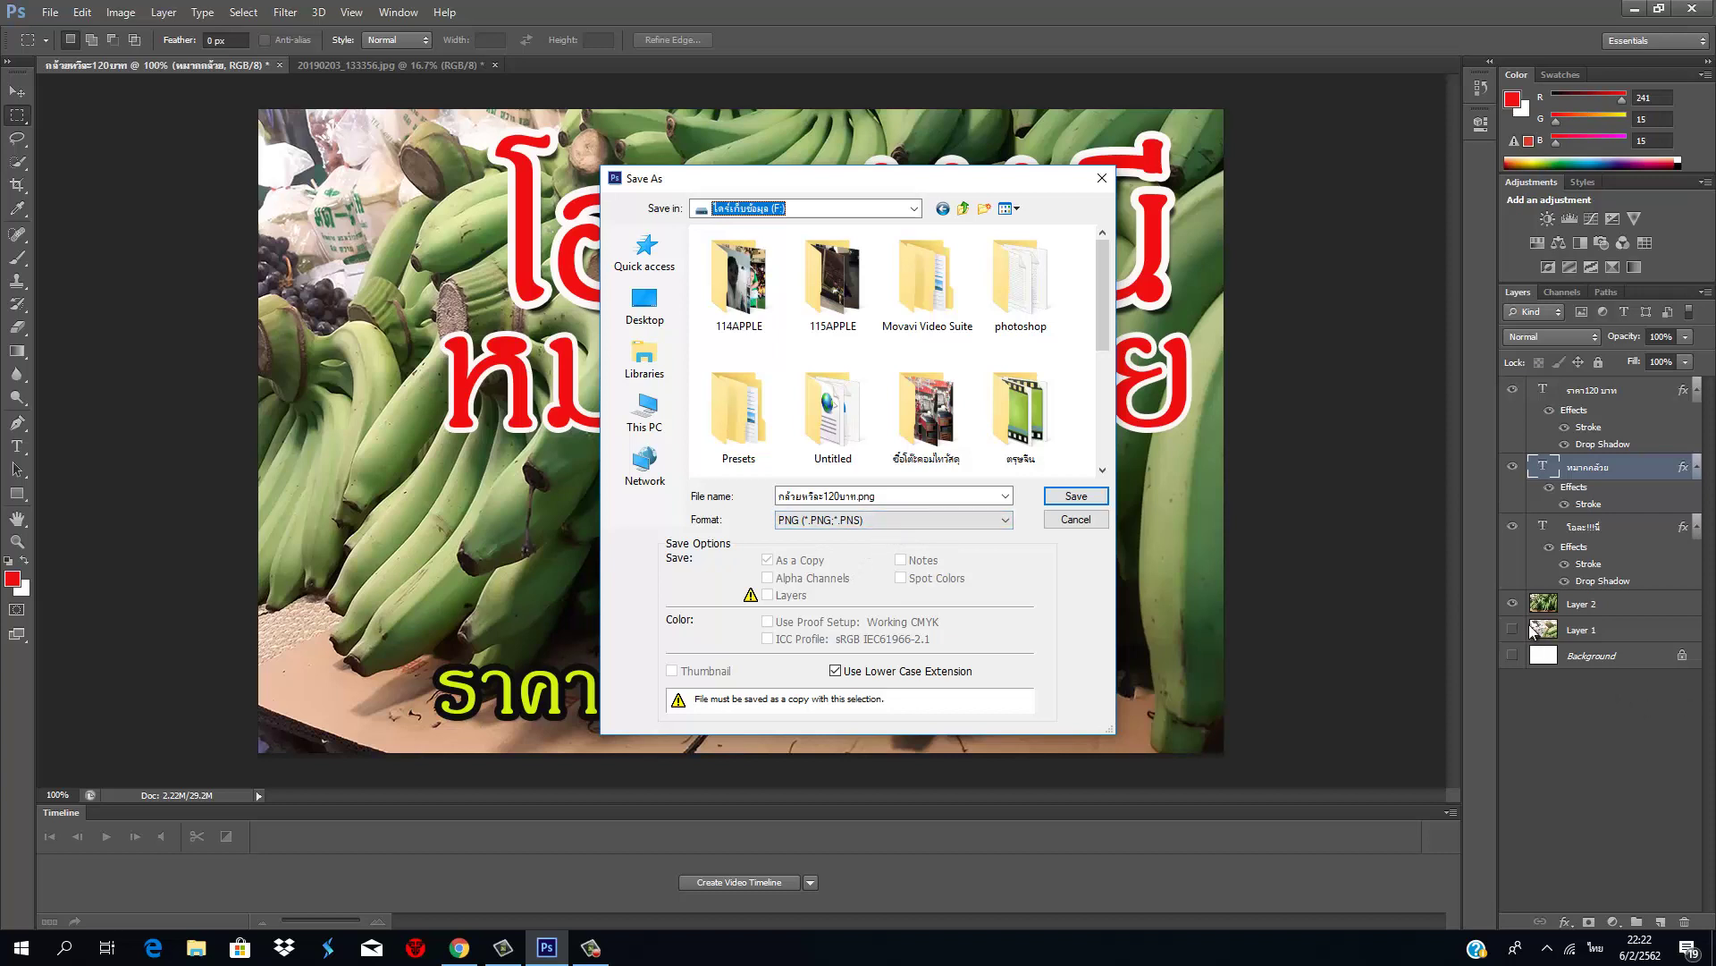
{"action": "left_click", "coordinate": [1515, 599]}
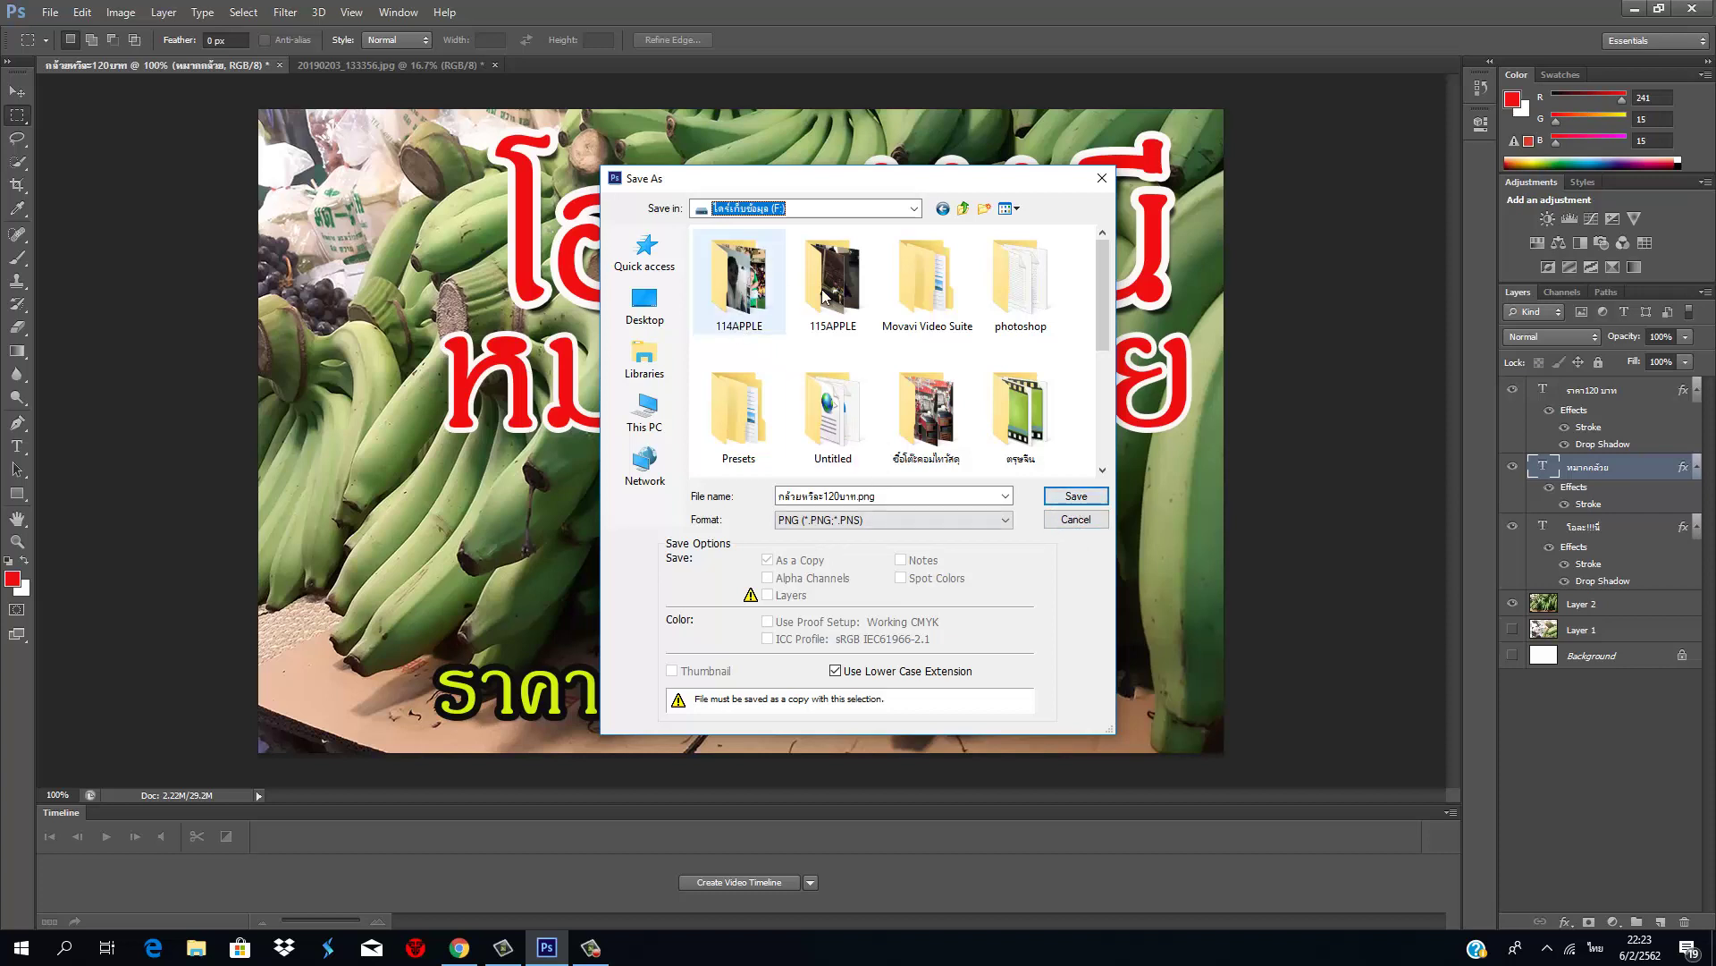
{"action": "left_click", "coordinate": [1087, 499]}
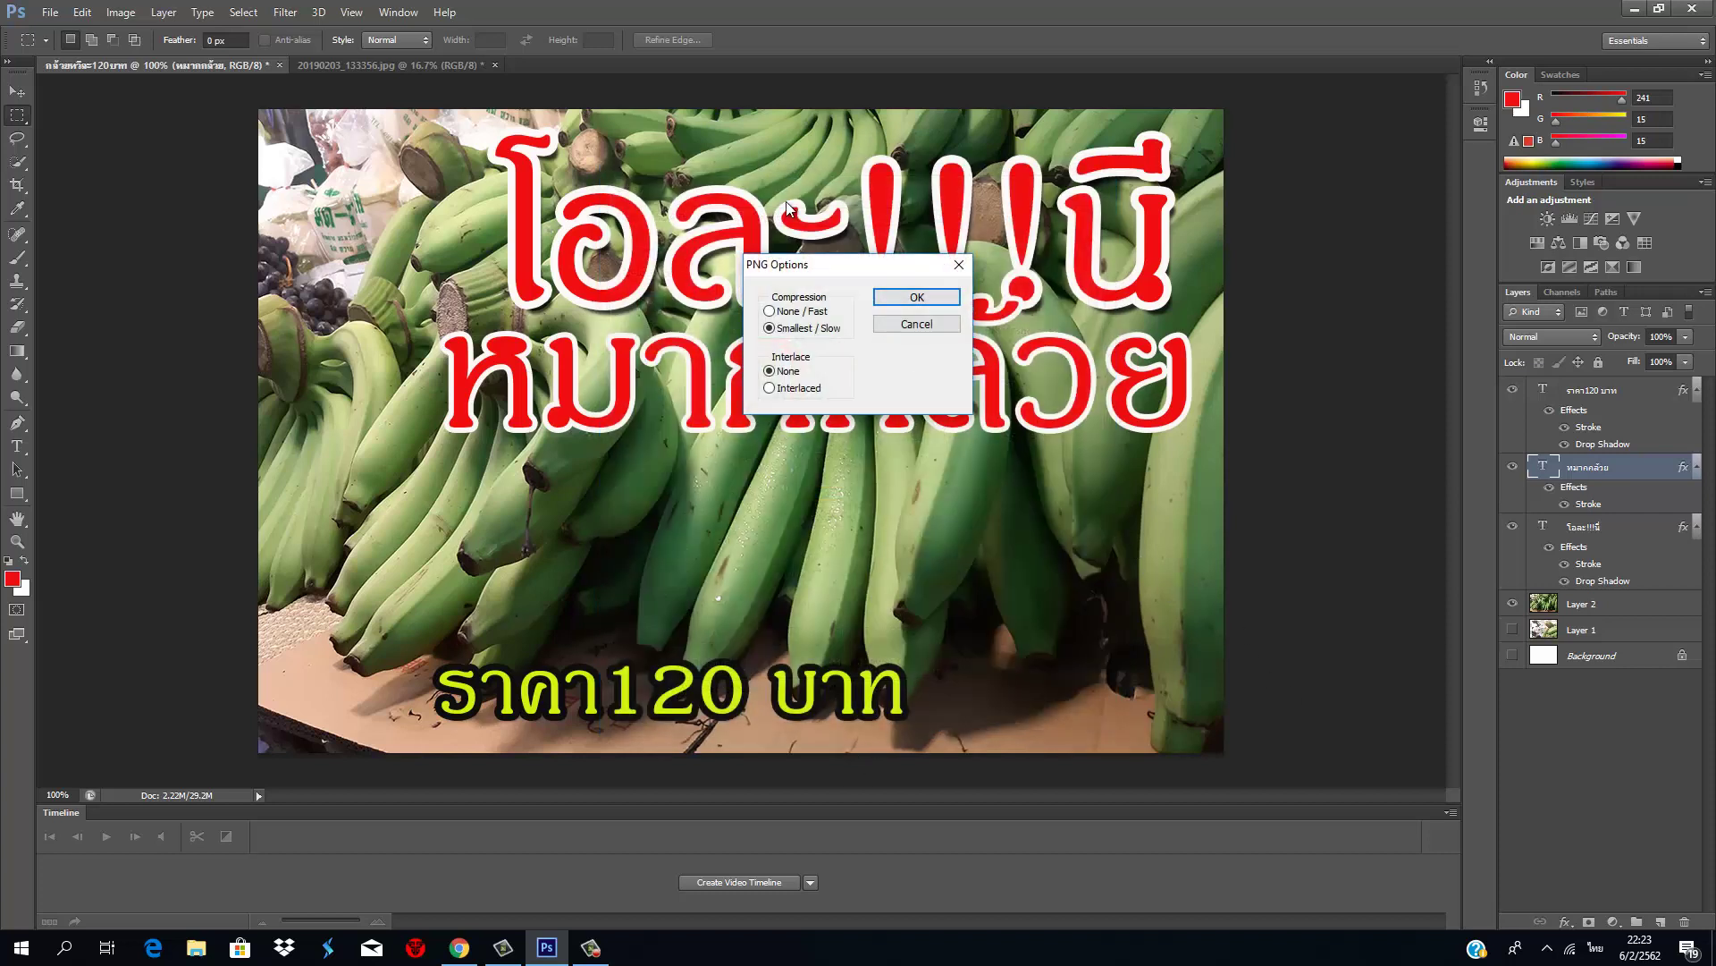
{"action": "left_click", "coordinate": [899, 300]}
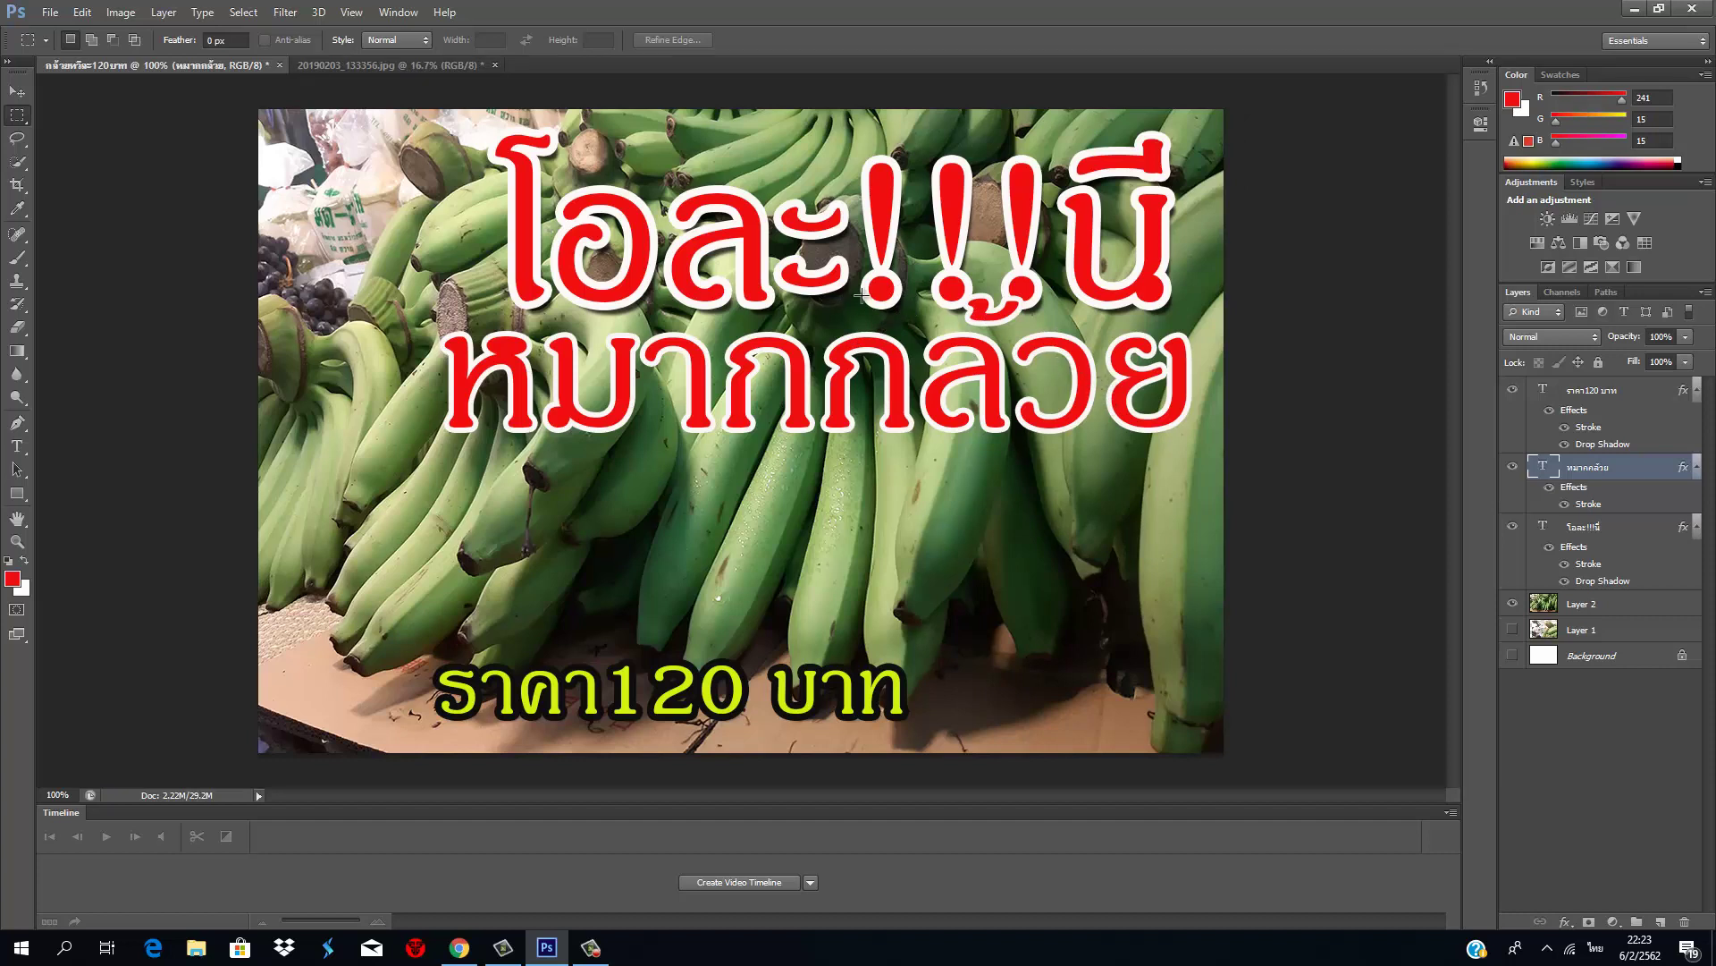
Step: Minimize the image editor, switch to Chrome and open YouTube in a new tab
{"action": "left_click", "coordinate": [1631, 10]}
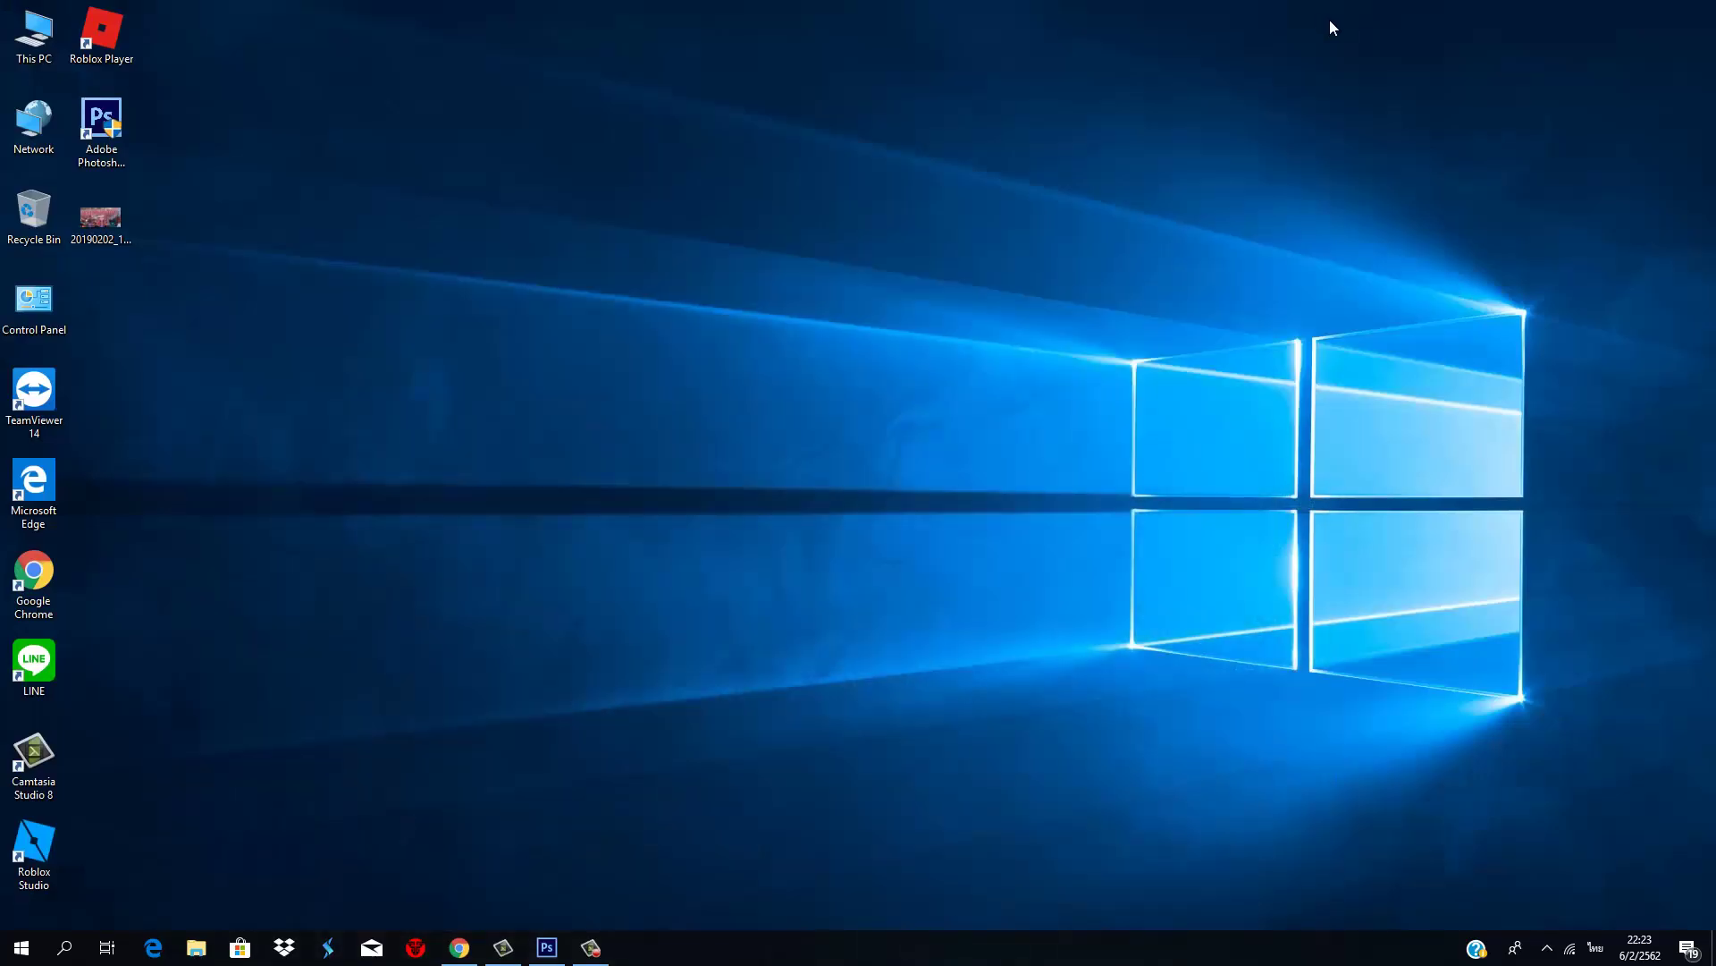
{"action": "left_click", "coordinate": [459, 948]}
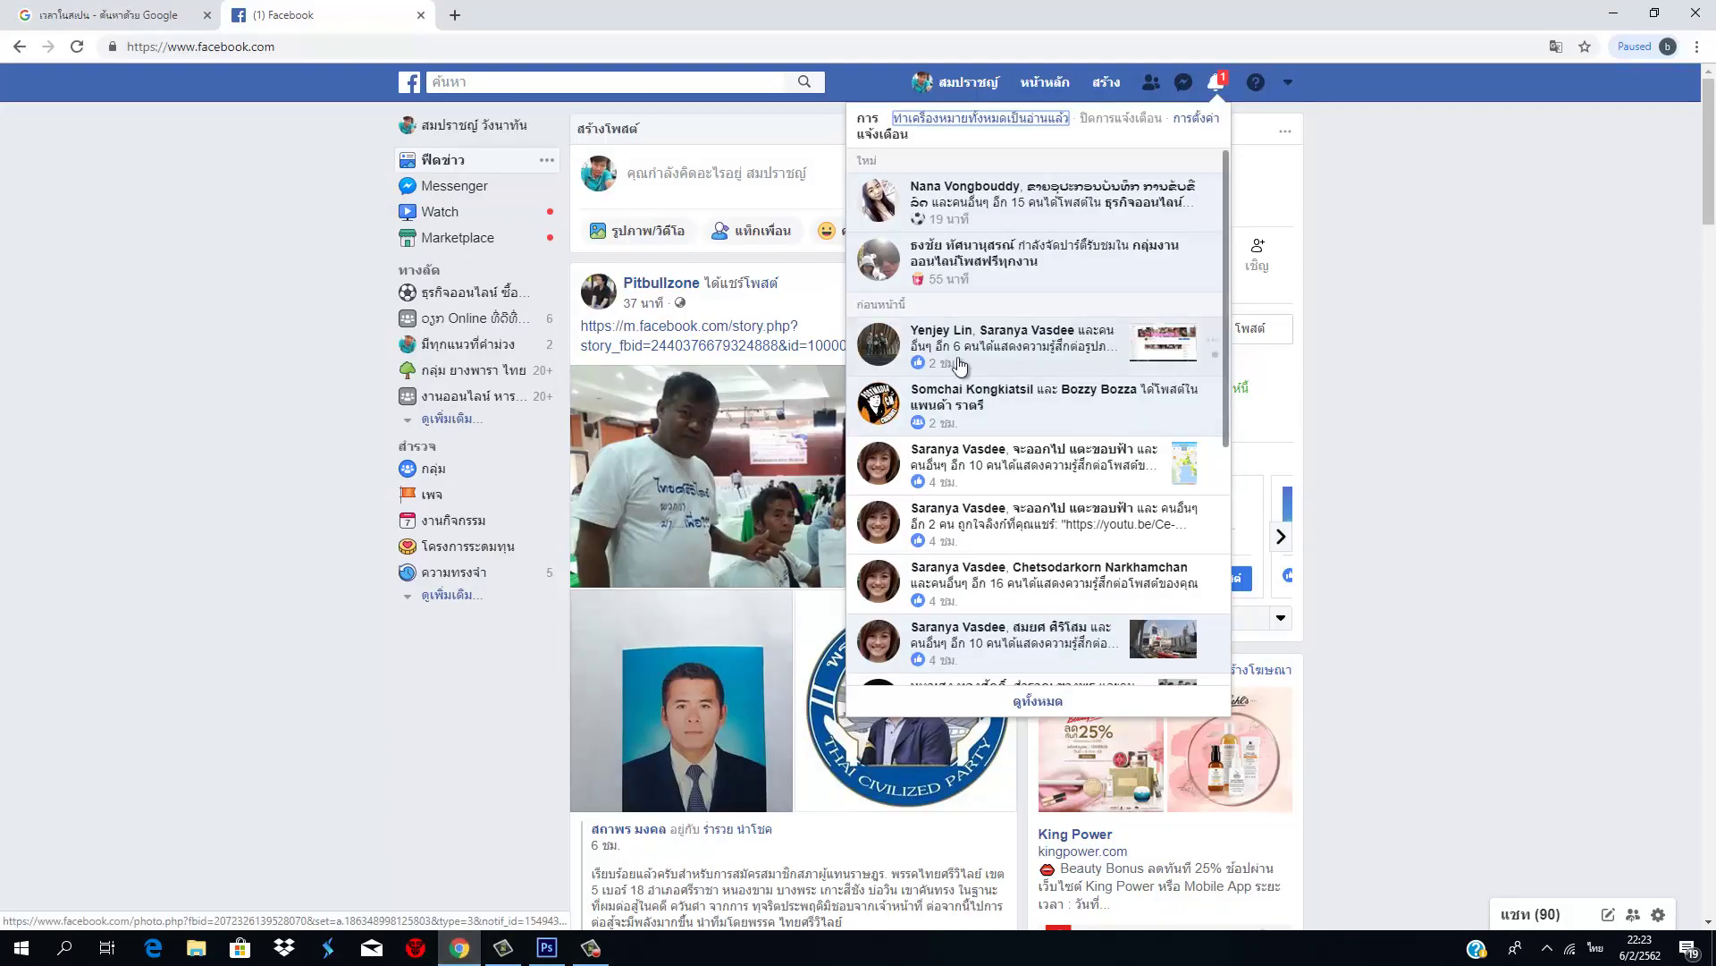
{"action": "left_click", "coordinate": [455, 16]}
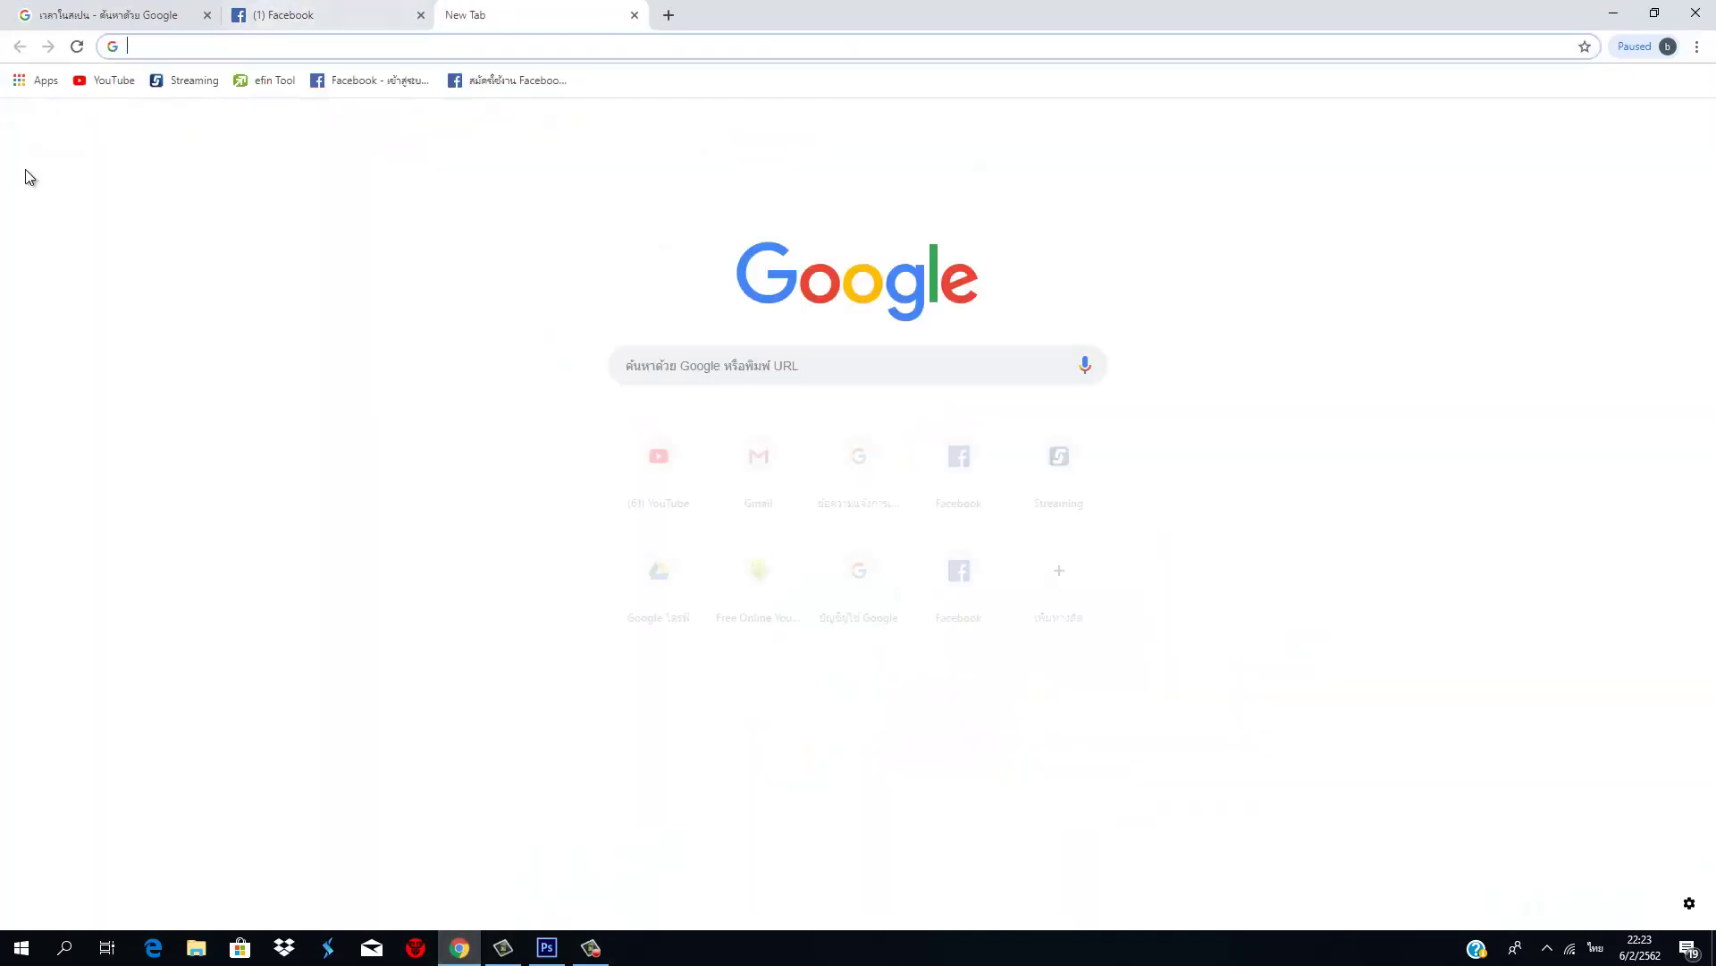
{"action": "left_click", "coordinate": [112, 84]}
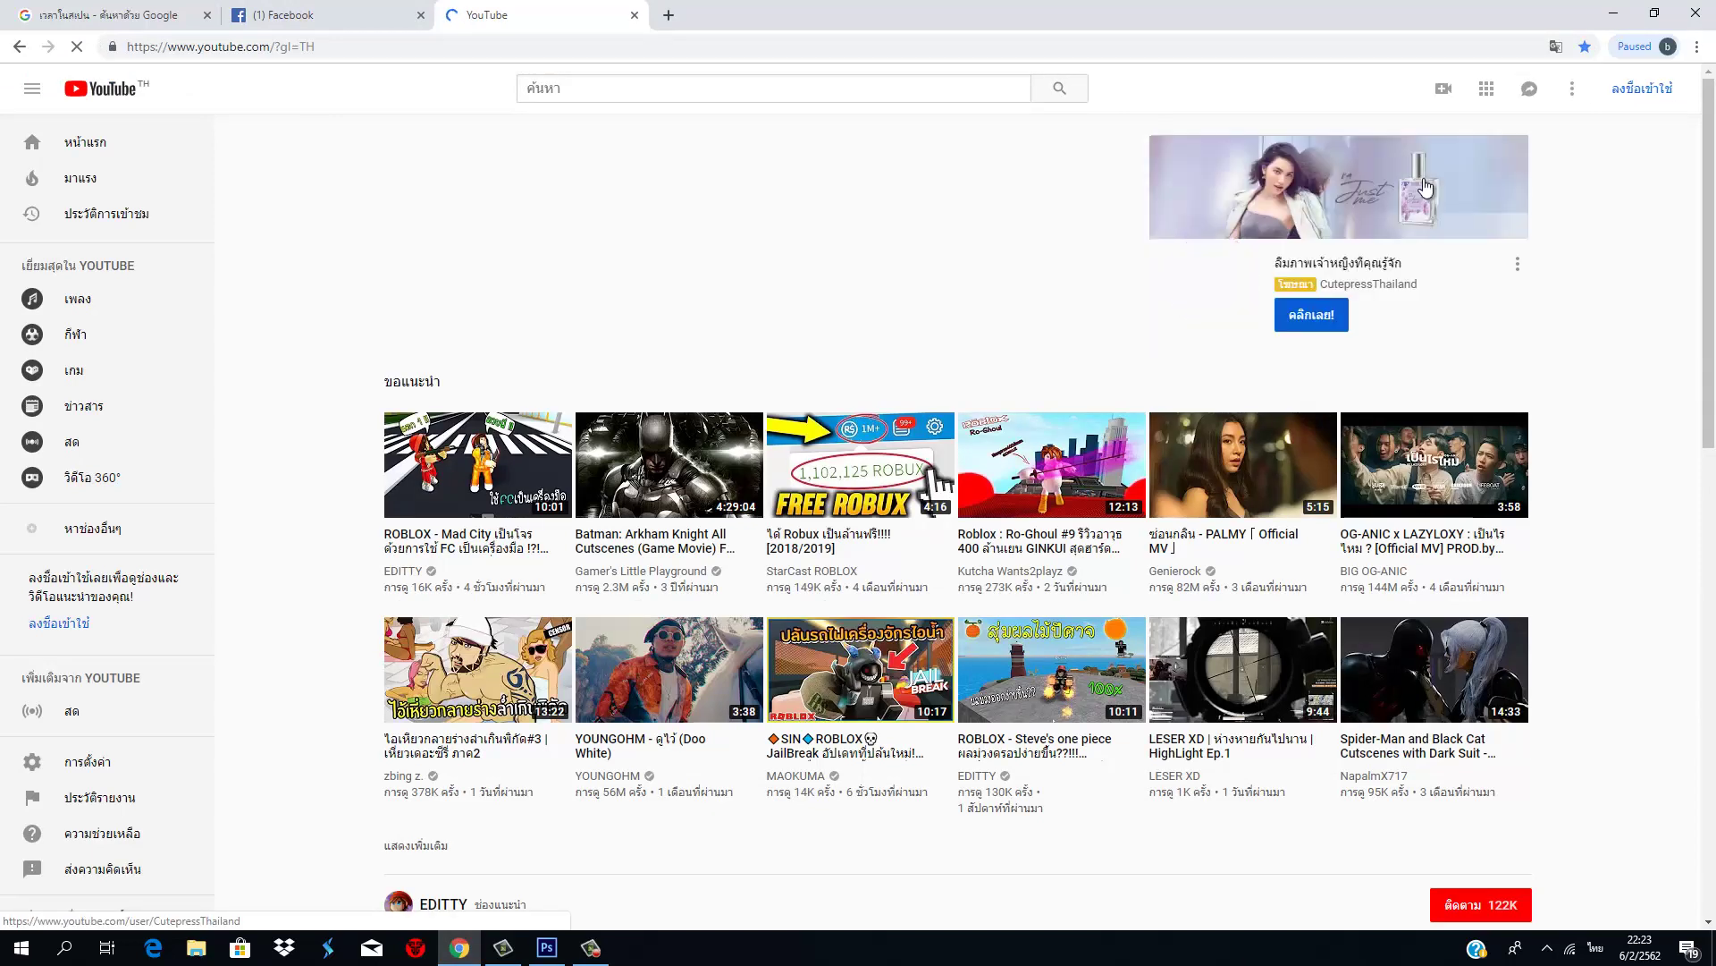
Step: Sign in to YouTube with the it&travel channel's Google account, submitting the saved account password
{"action": "left_click", "coordinate": [1642, 88]}
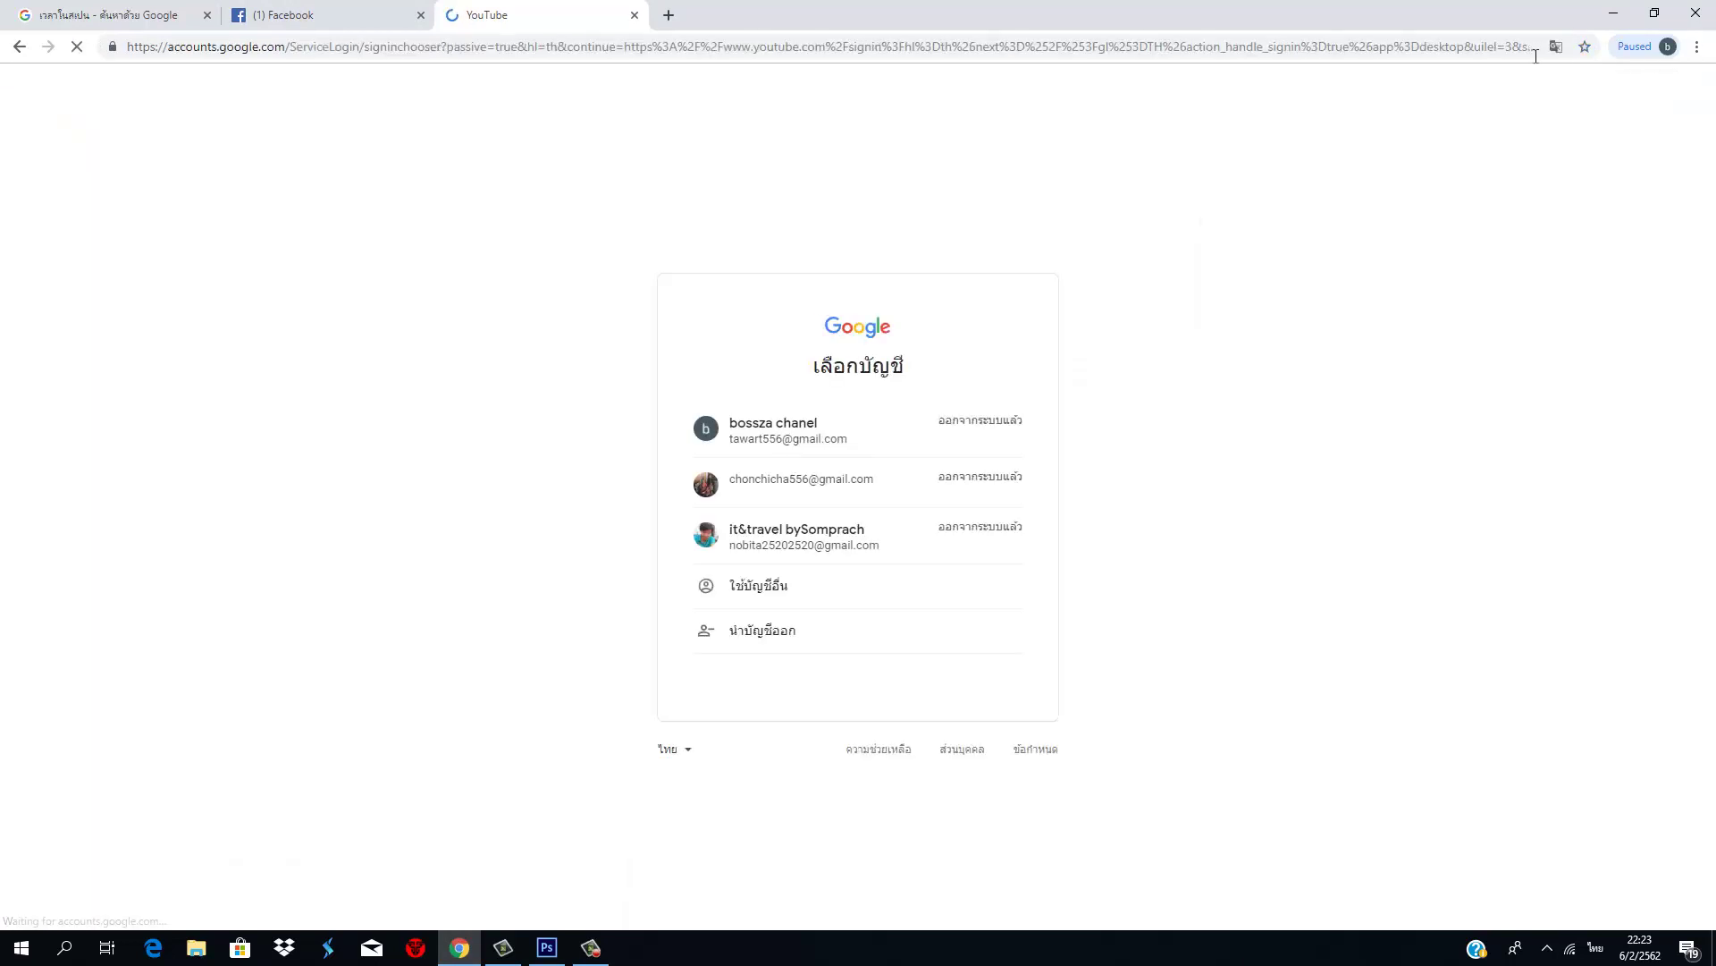
{"action": "left_click", "coordinate": [775, 541]}
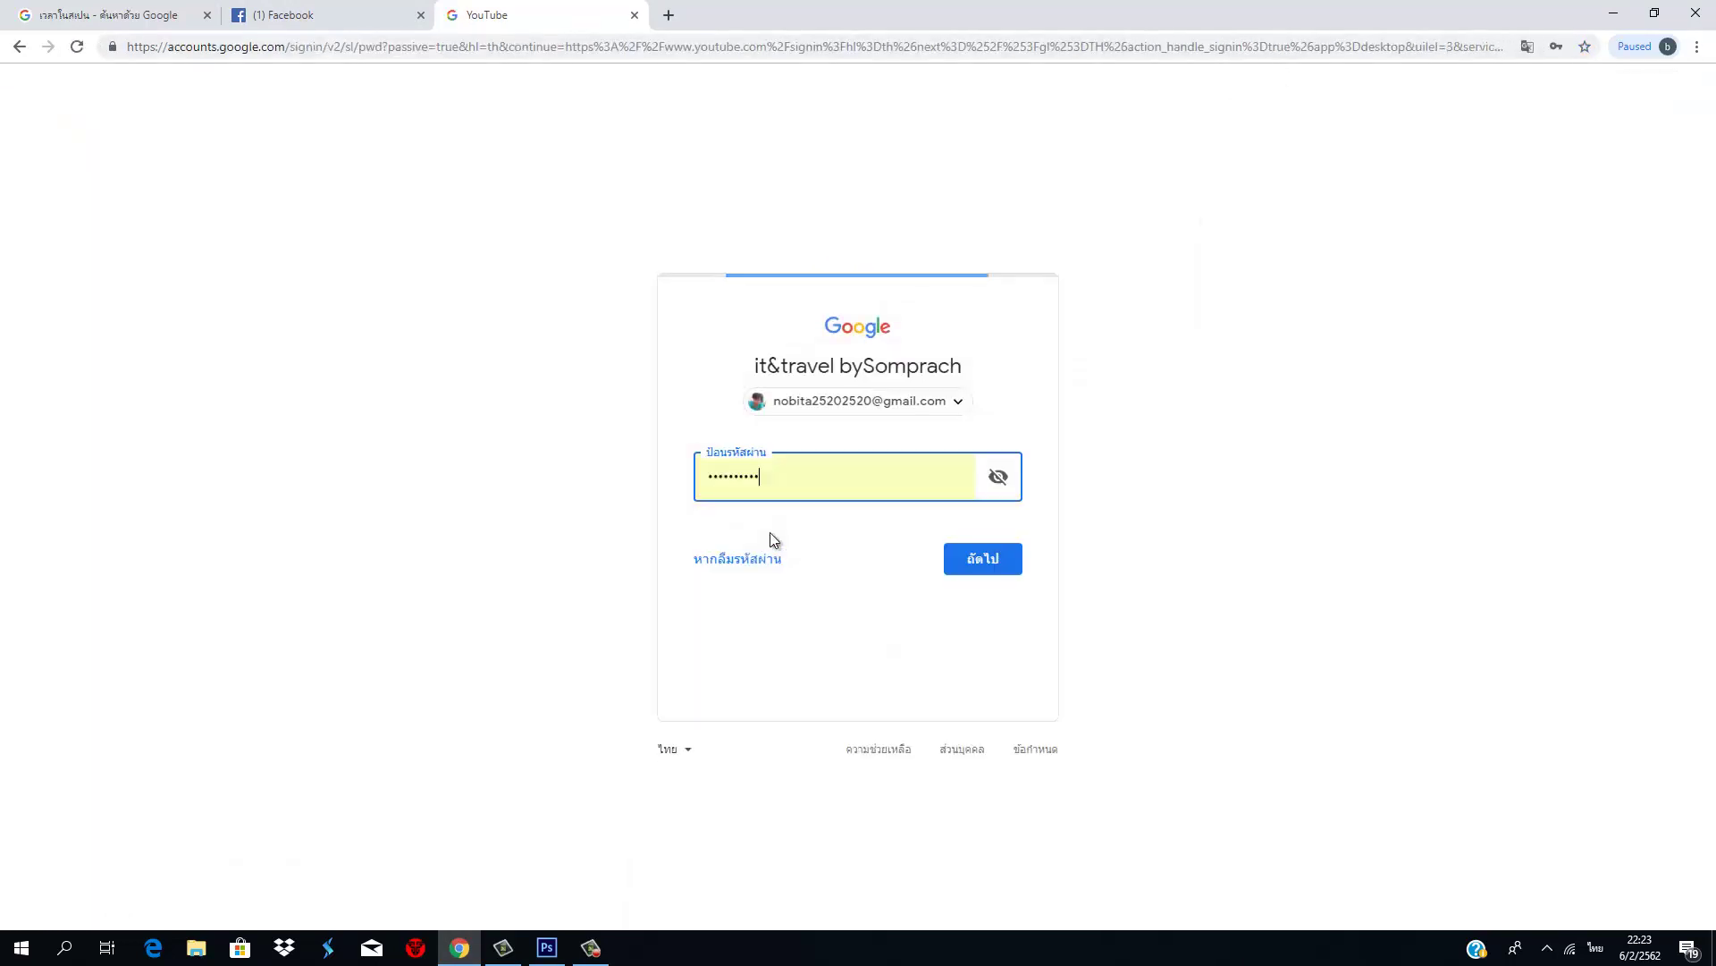
{"action": "left_click", "coordinate": [994, 559]}
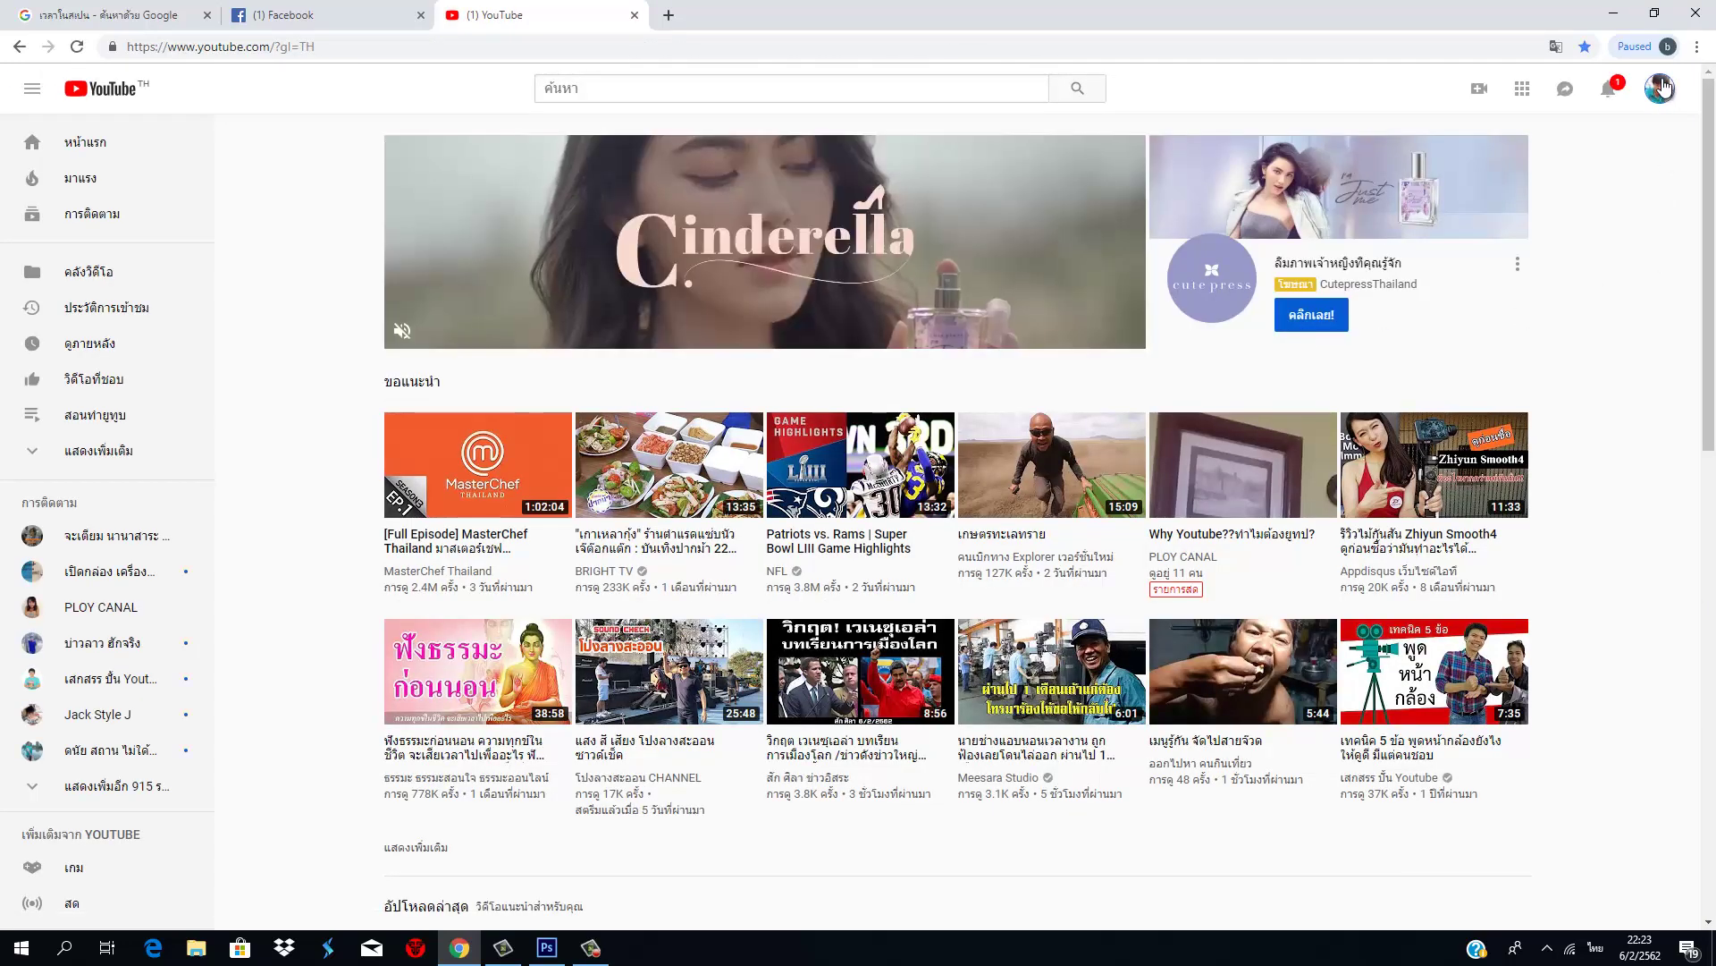
Step: Go to the signed-in channel's own page, open its newest banana video and bring up that video's edit page
{"action": "left_click", "coordinate": [1661, 87]}
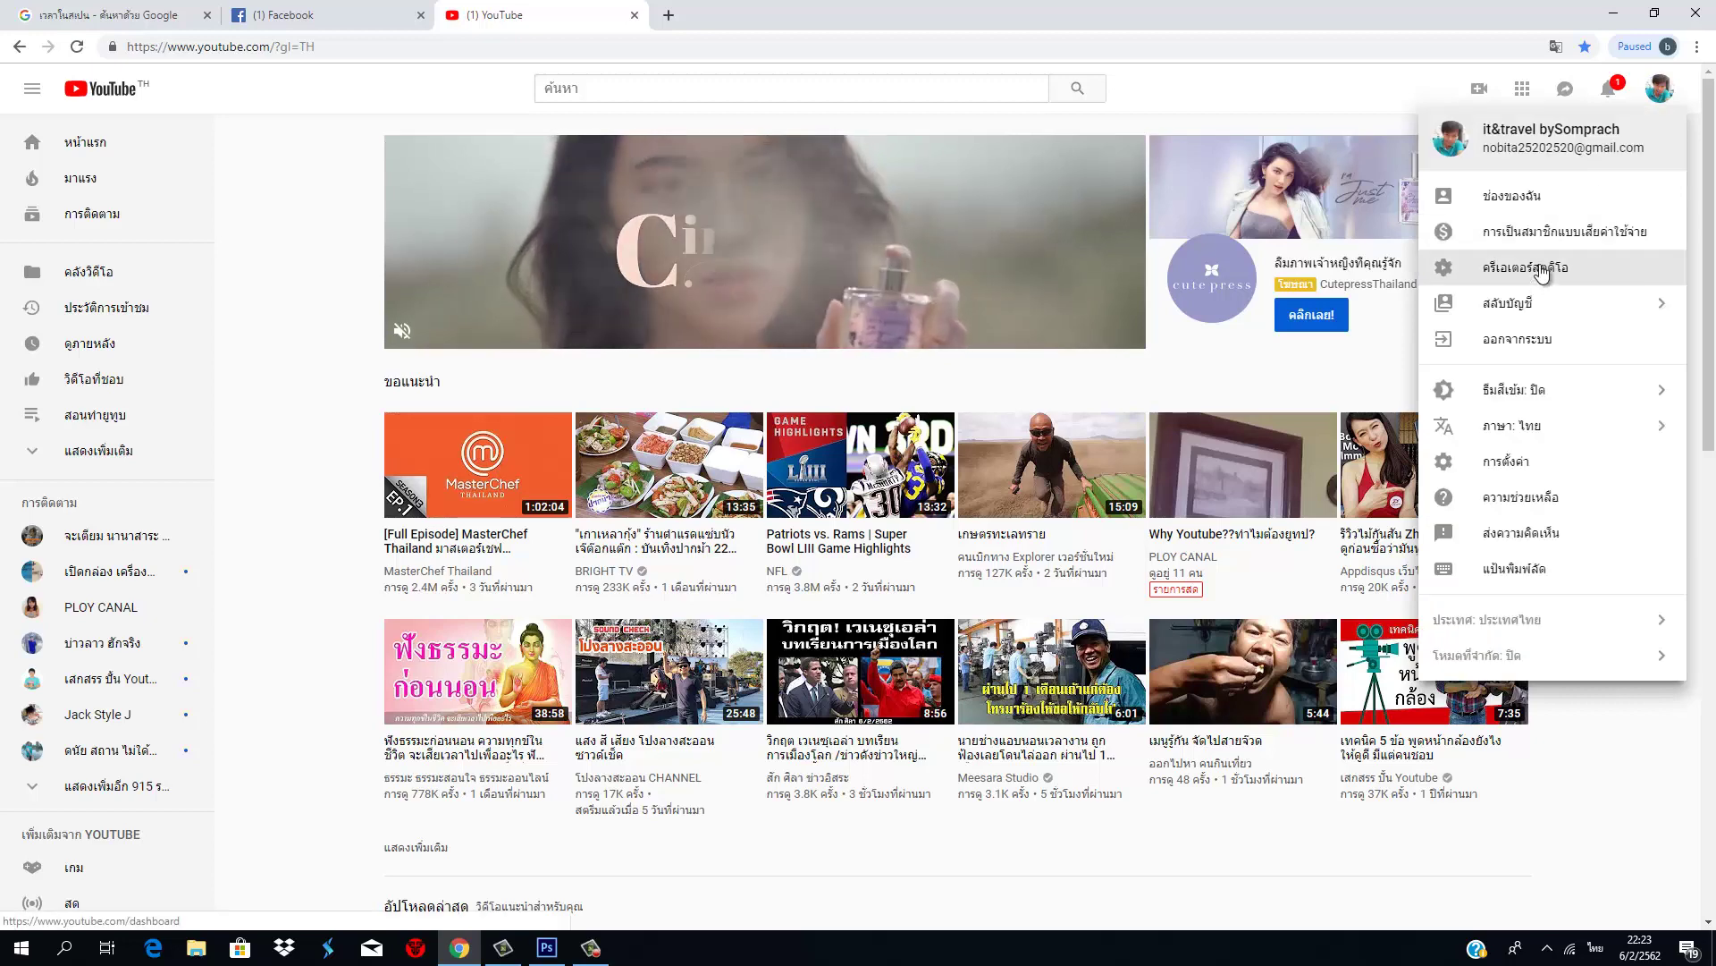
{"action": "left_click", "coordinate": [1513, 193]}
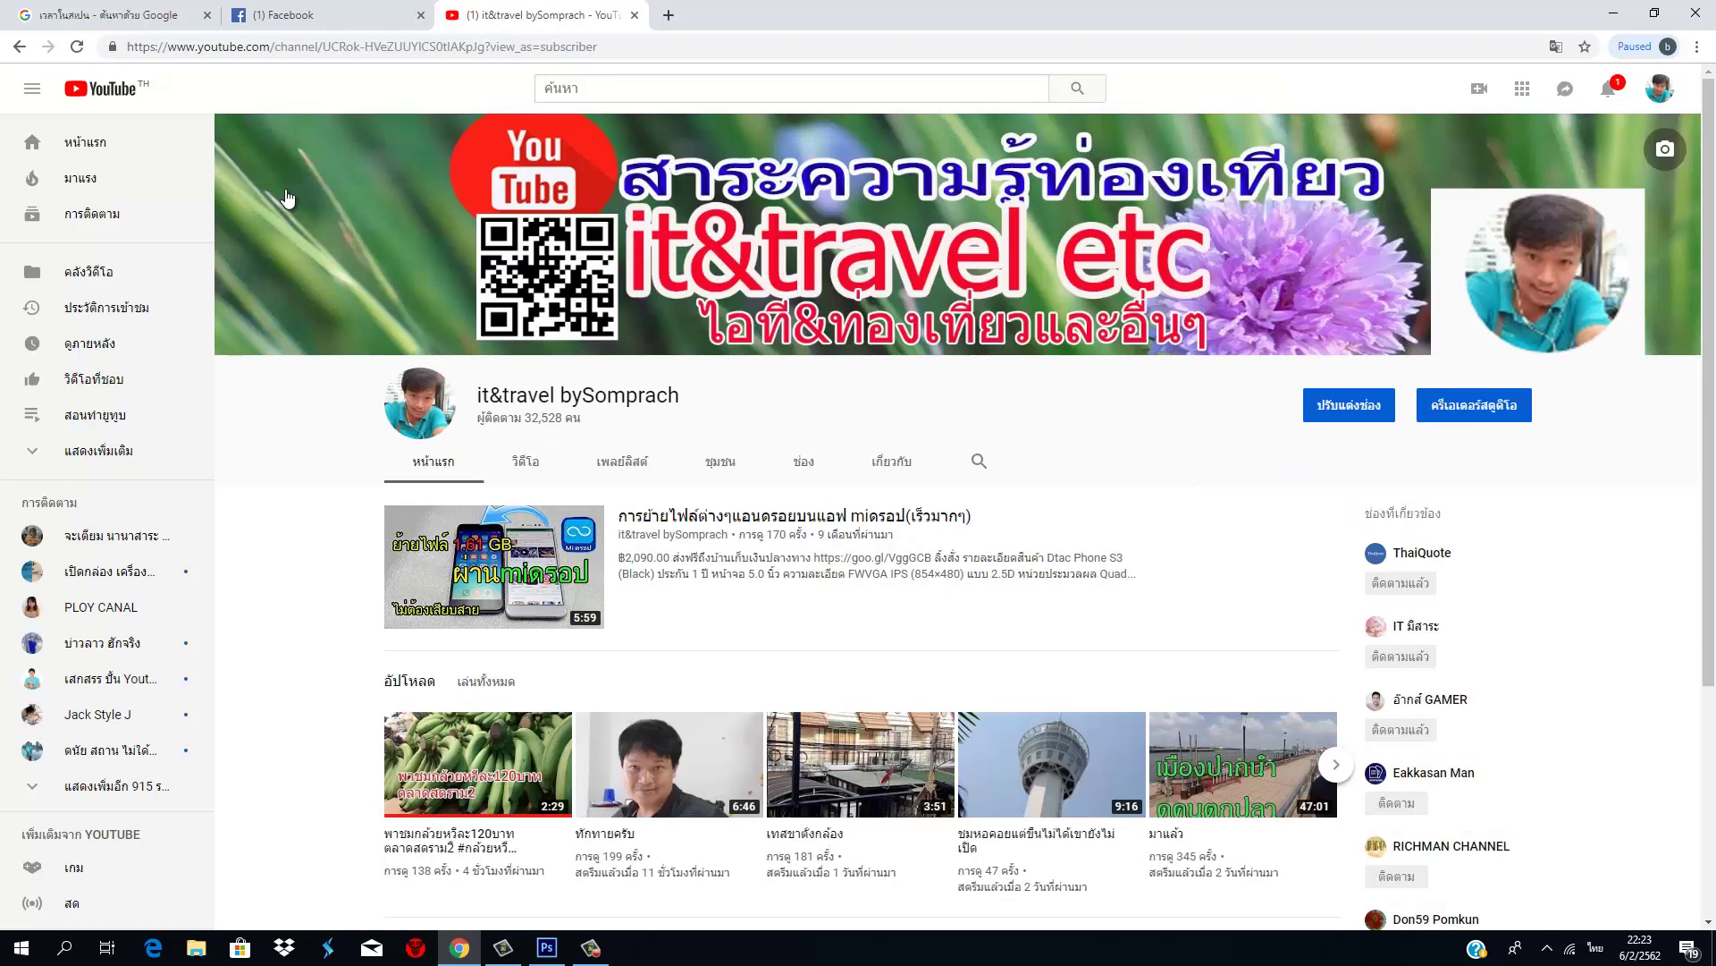
{"action": "scroll", "coordinate": [510, 680], "scroll_direction": "down", "scroll_amount": 2}
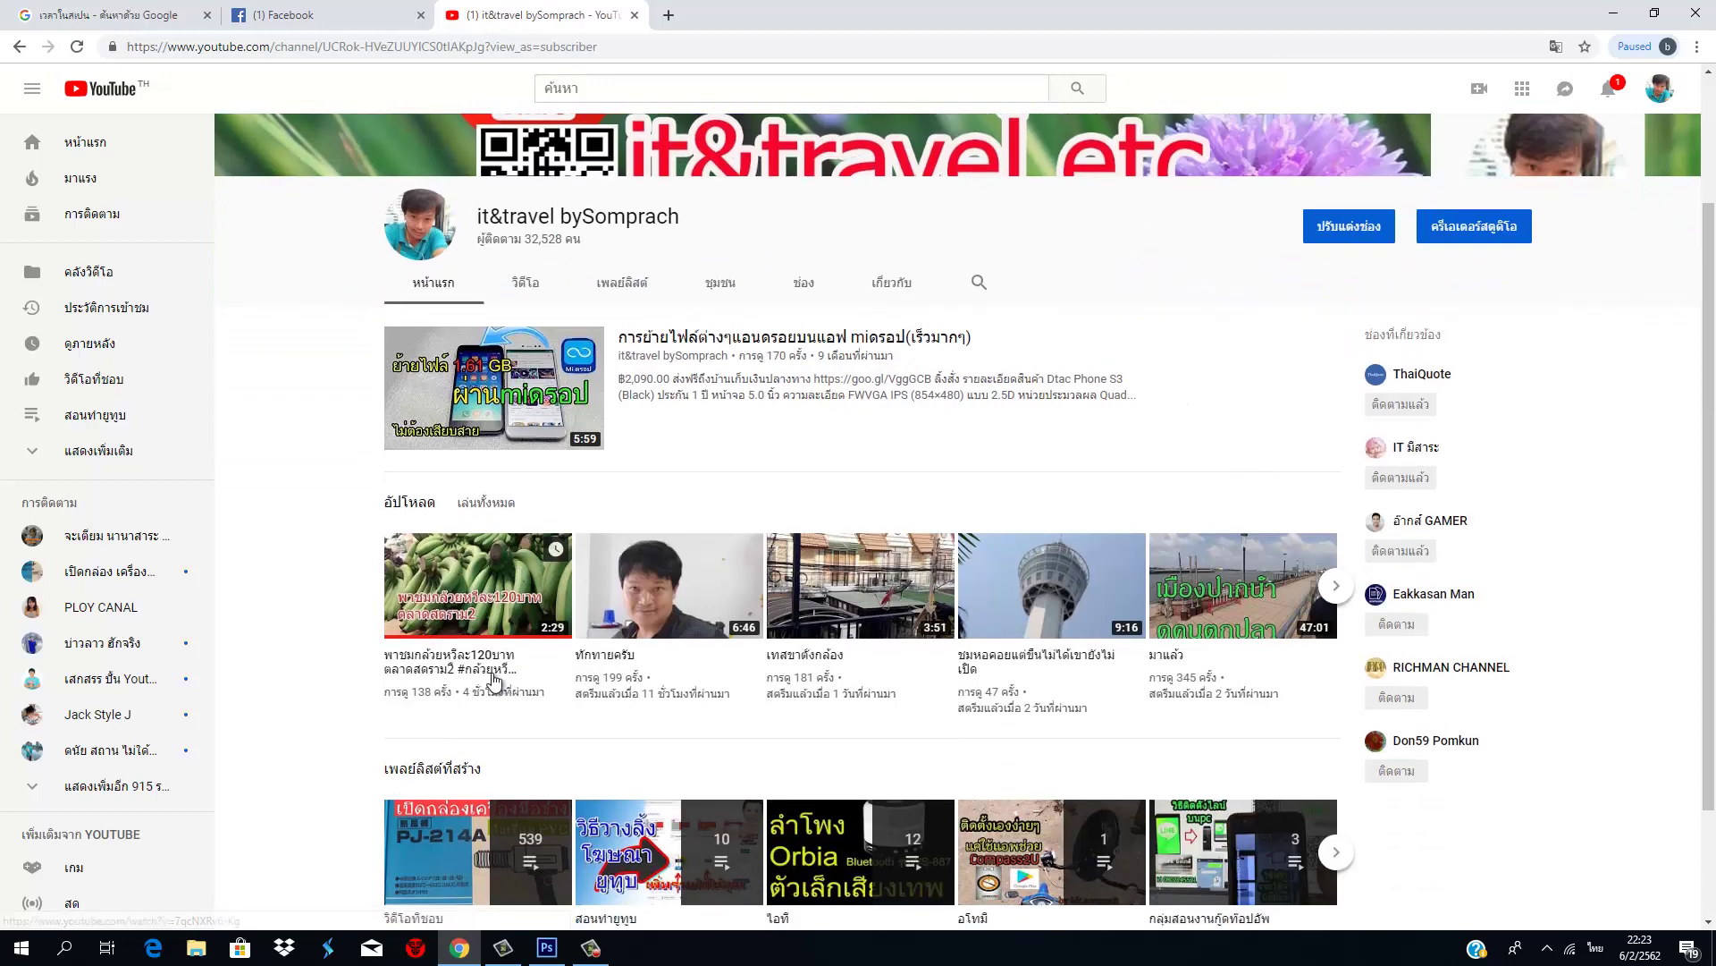
{"action": "left_click", "coordinate": [505, 610]}
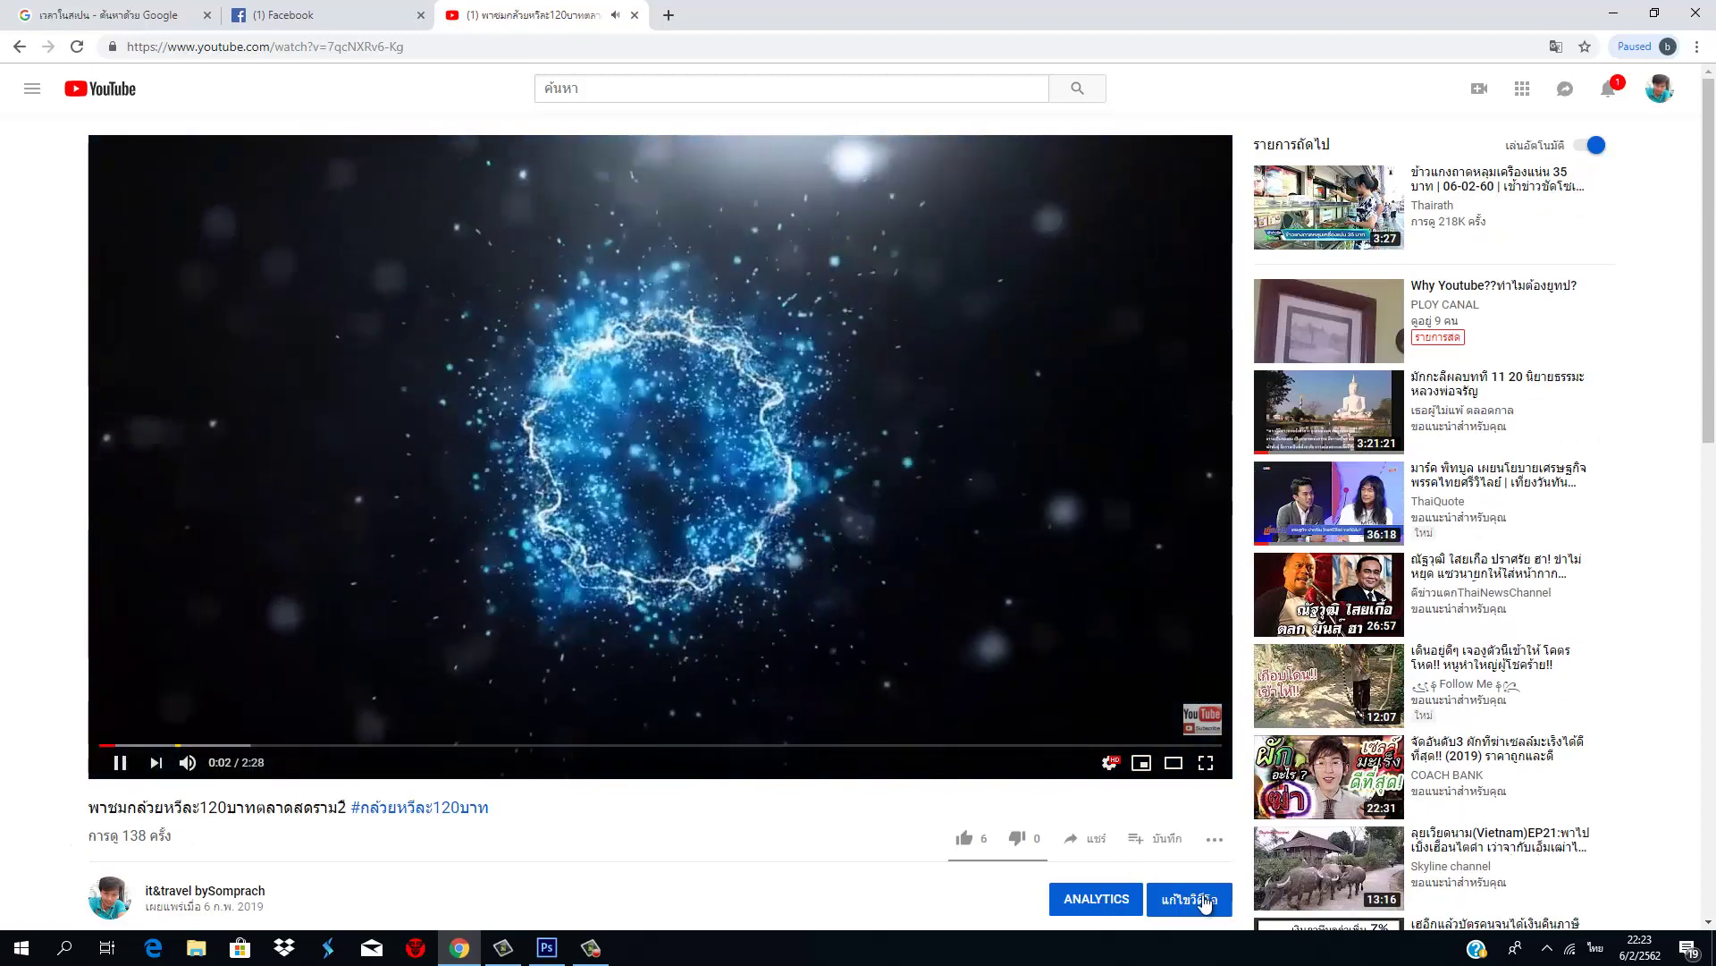
{"action": "left_click", "coordinate": [1206, 901]}
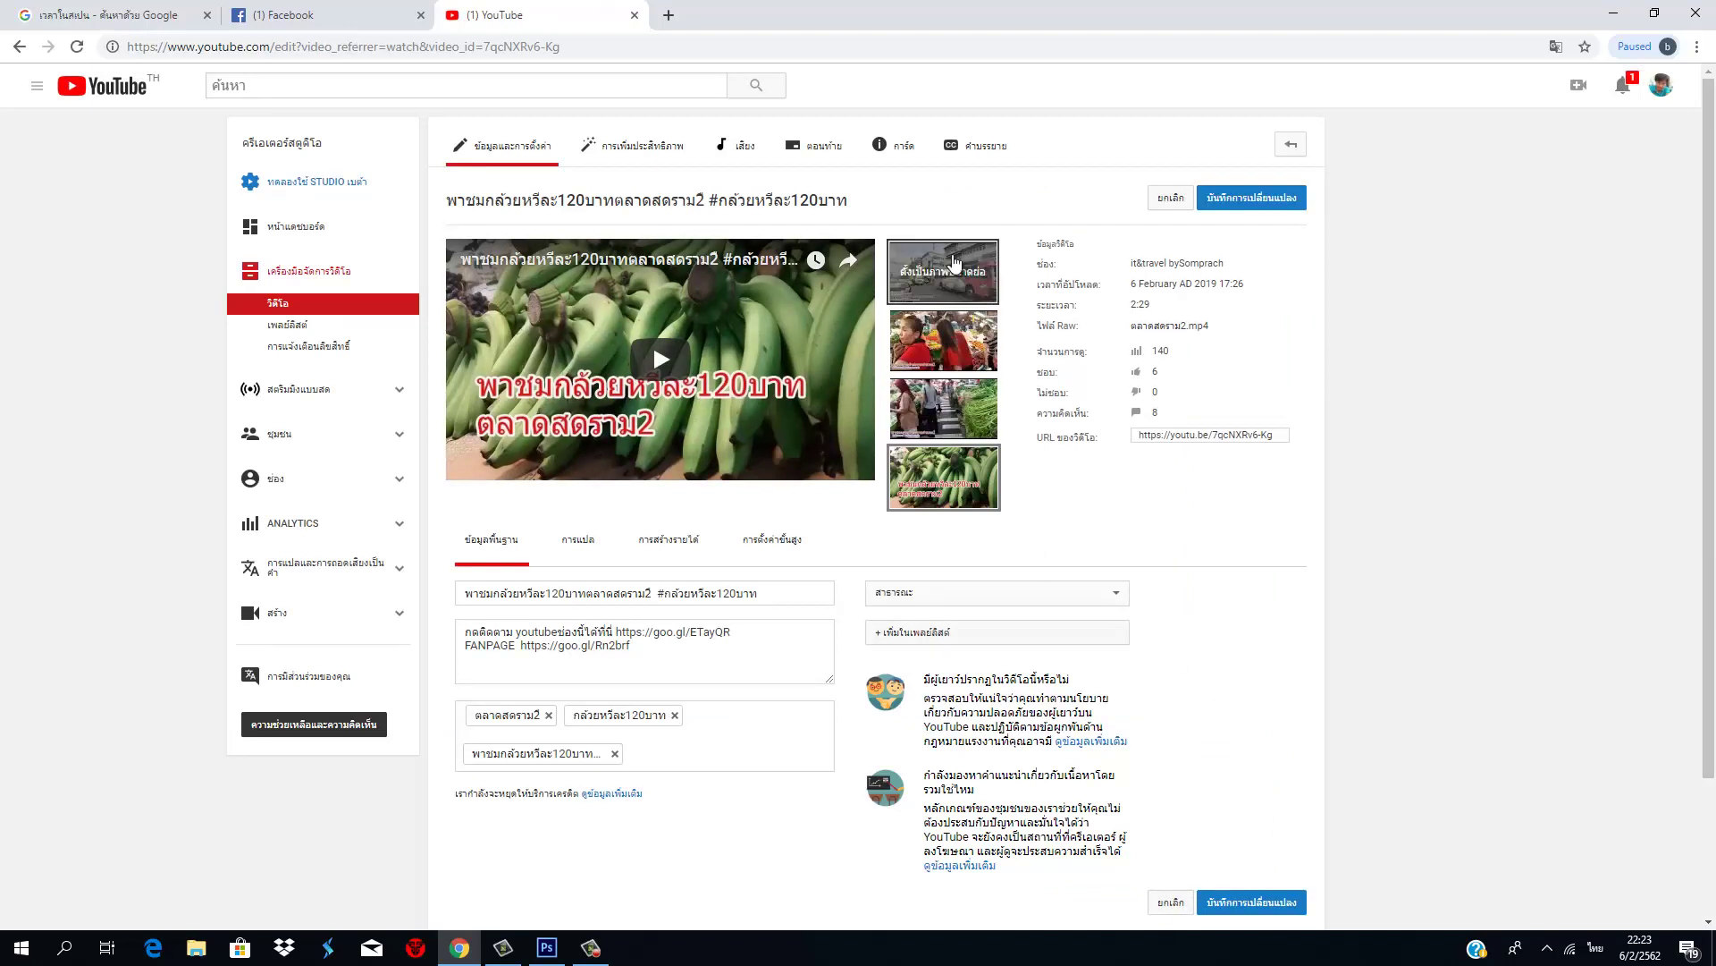
{"action": "mouse_move", "coordinate": [944, 494]}
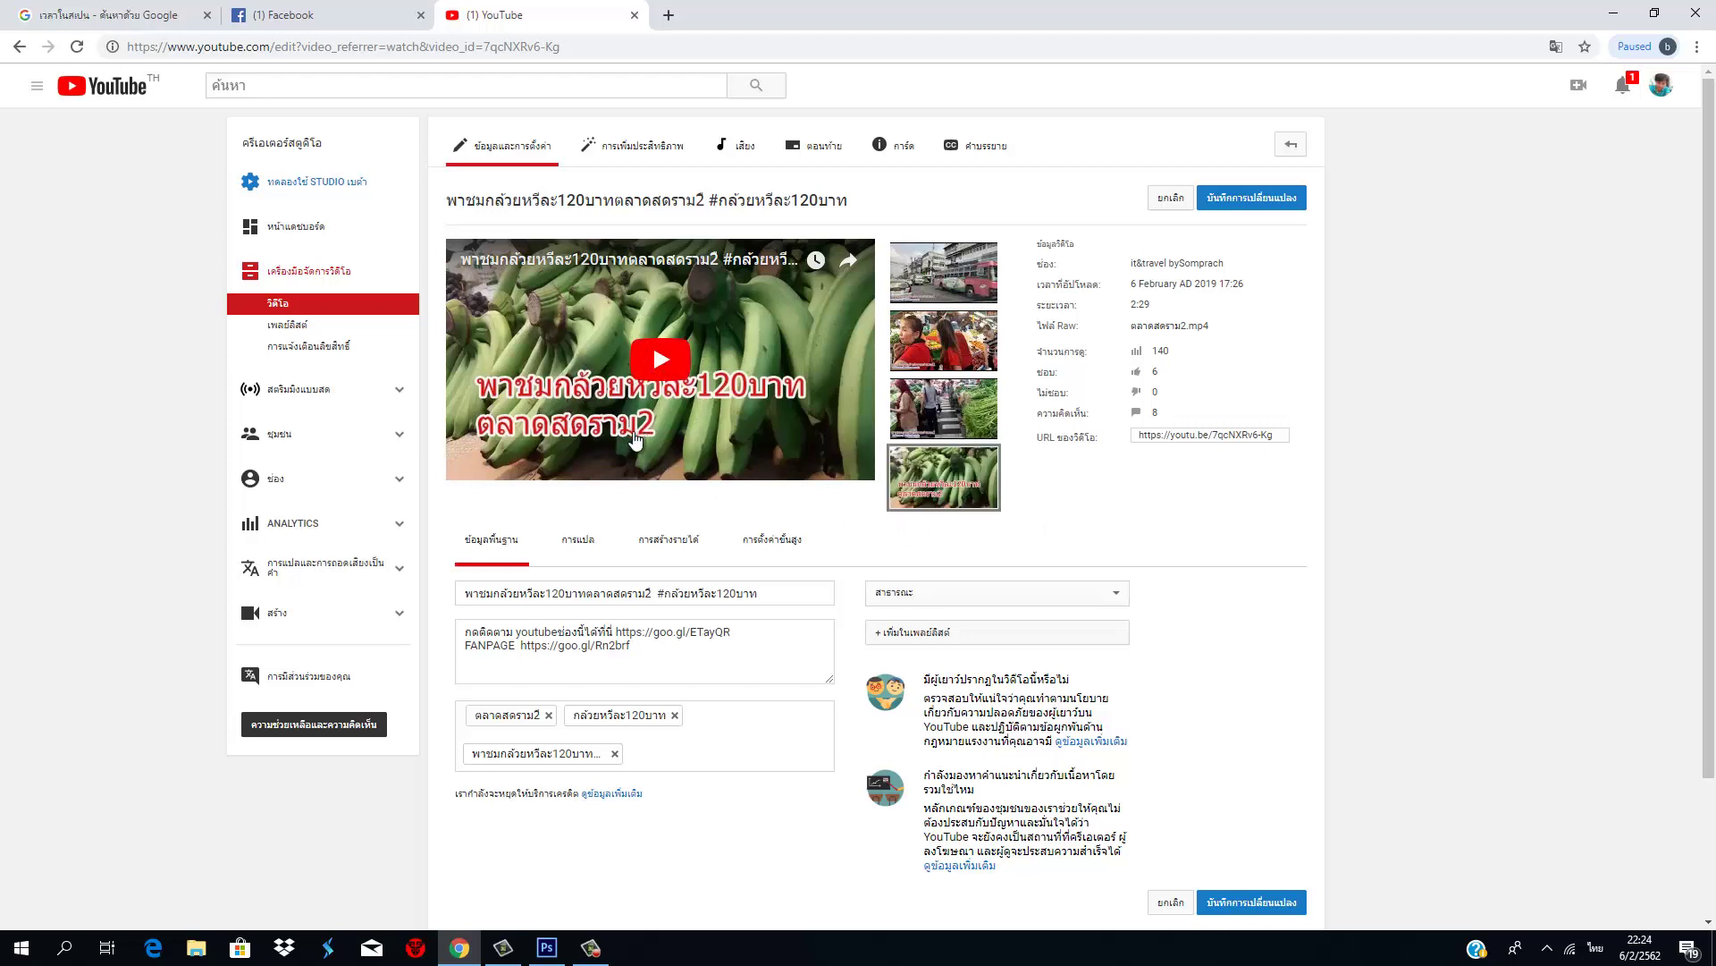
Step: Replace the video's custom thumbnail with the image กล้วยหวีละ120บาท from drive F:
{"action": "left_click", "coordinate": [950, 494]}
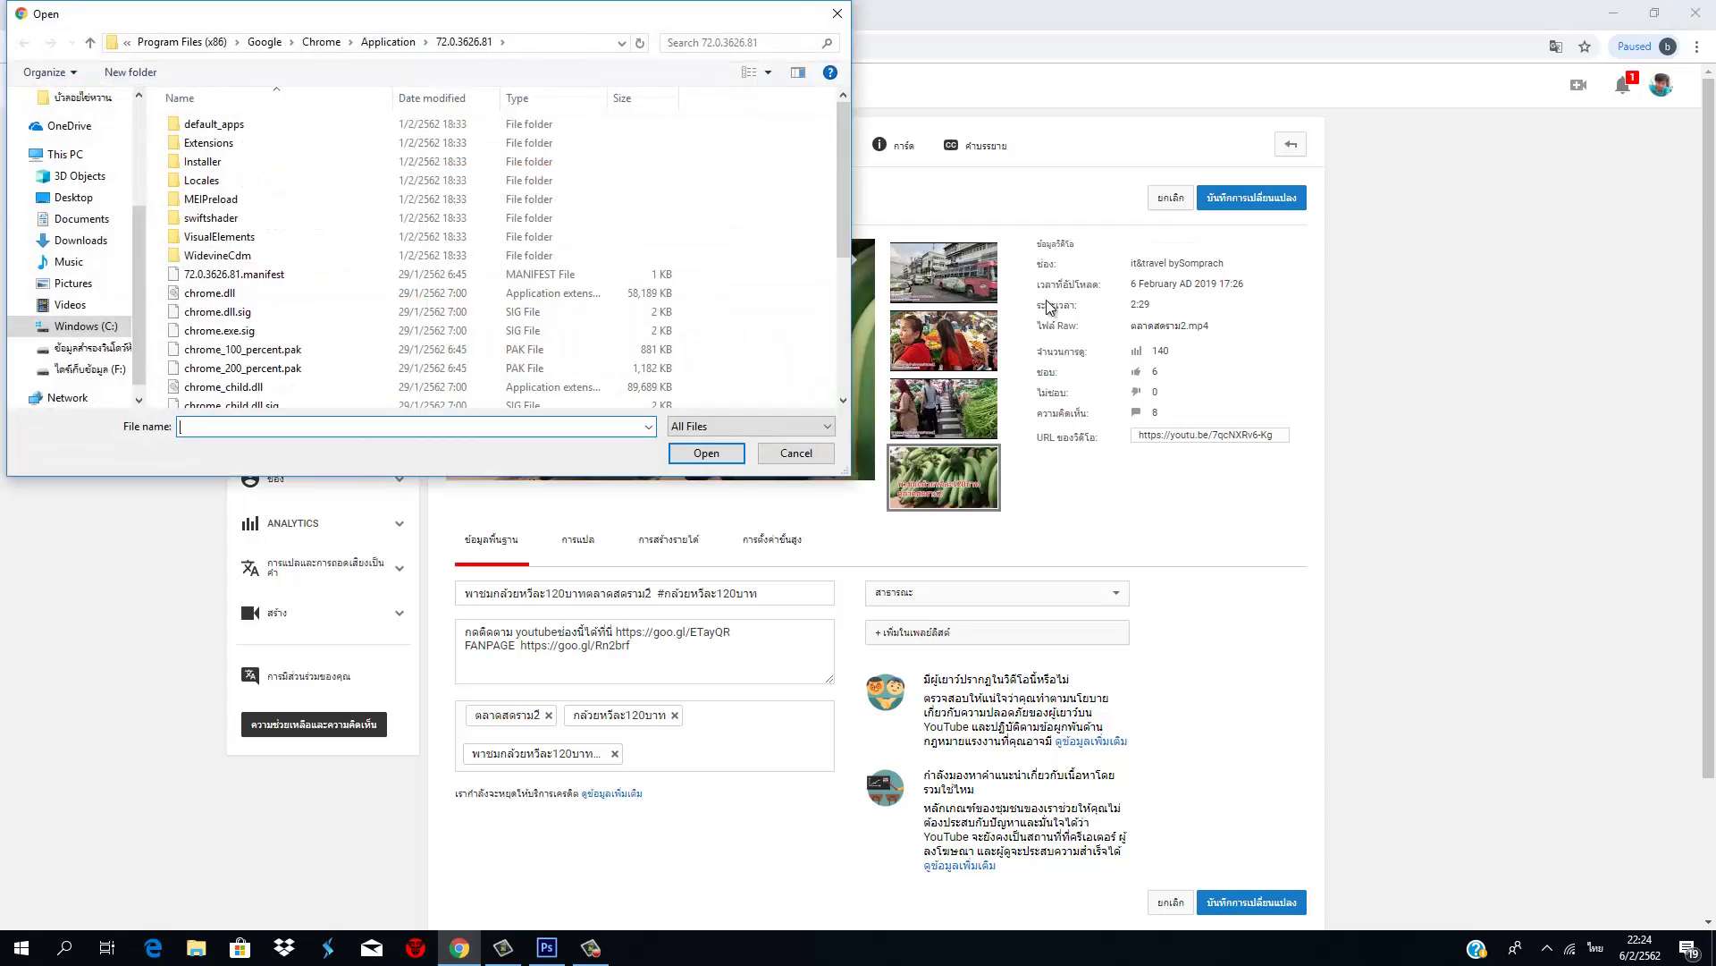
{"action": "scroll", "coordinate": [116, 349], "scroll_direction": "down", "scroll_amount": 1}
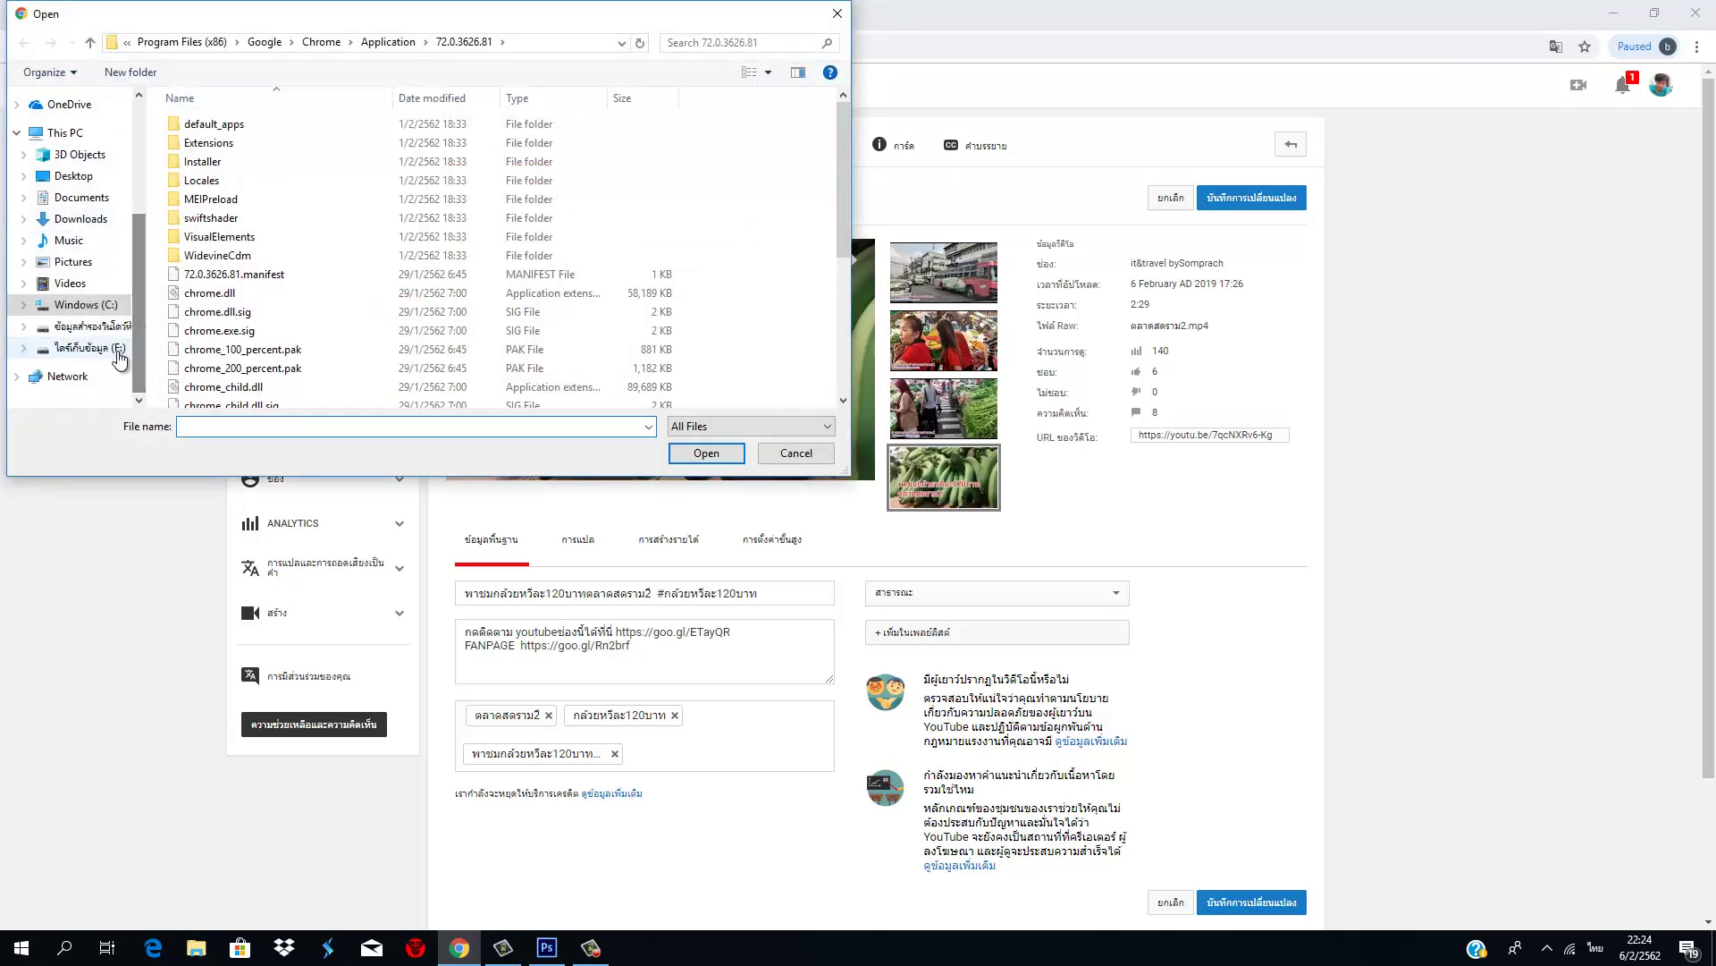
{"action": "left_click", "coordinate": [119, 354]}
{"action": "left_click", "coordinate": [402, 383]}
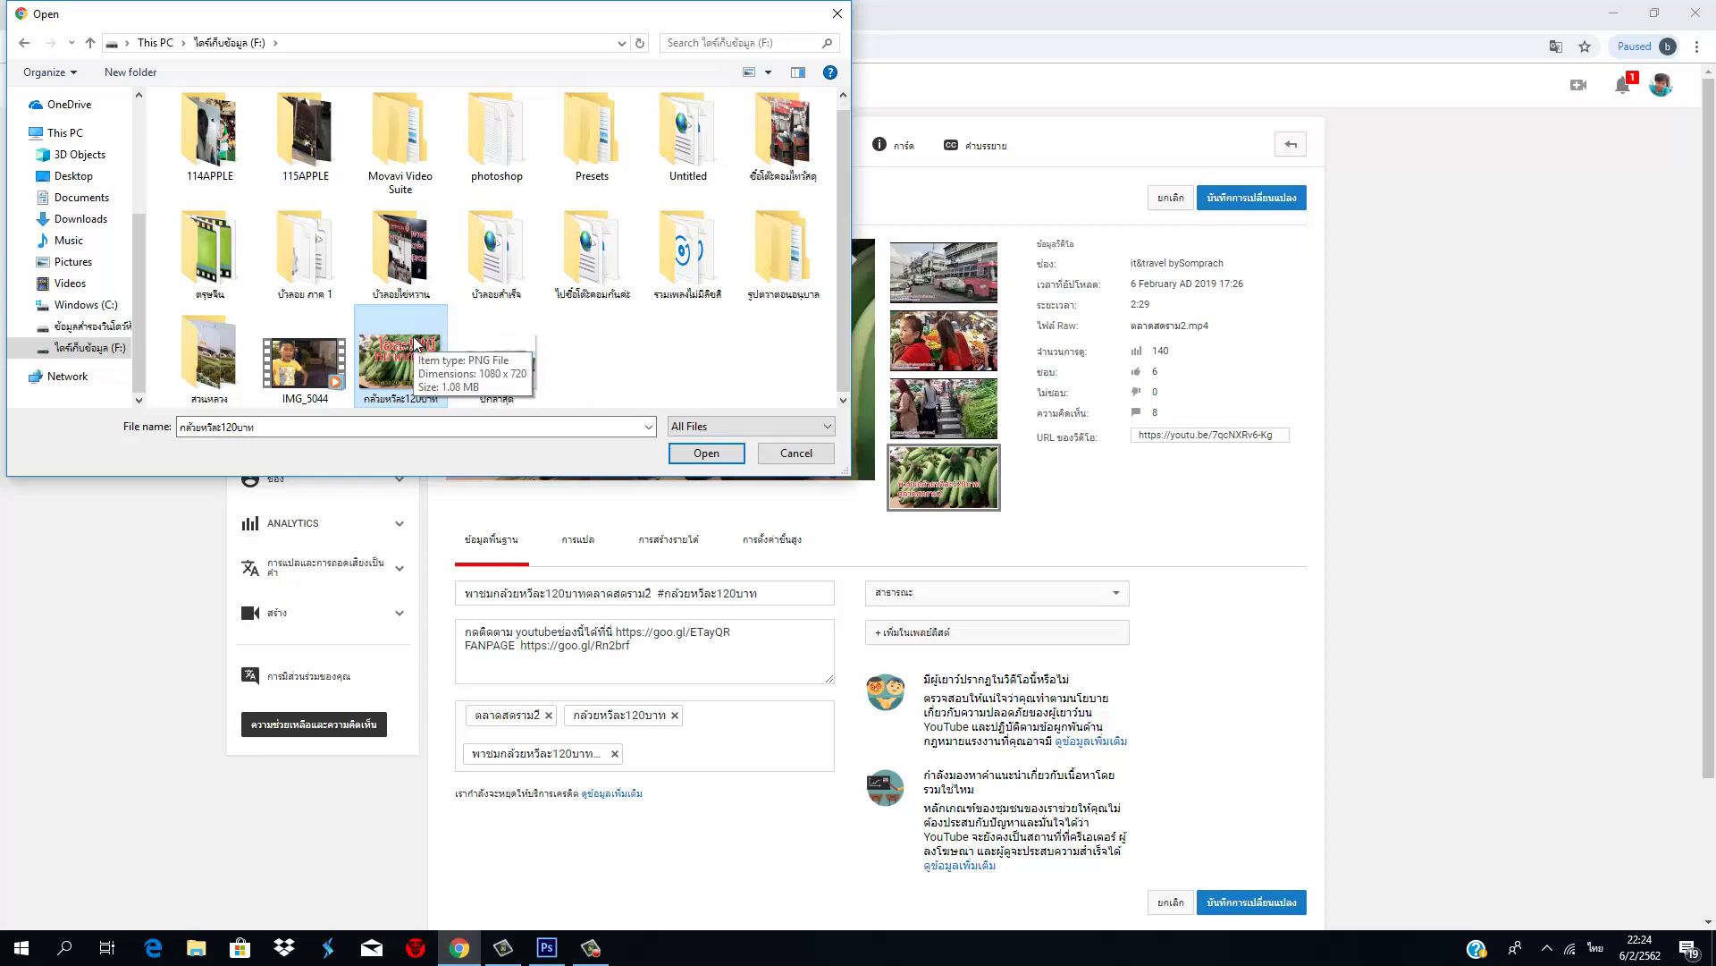
{"action": "left_click", "coordinate": [706, 452]}
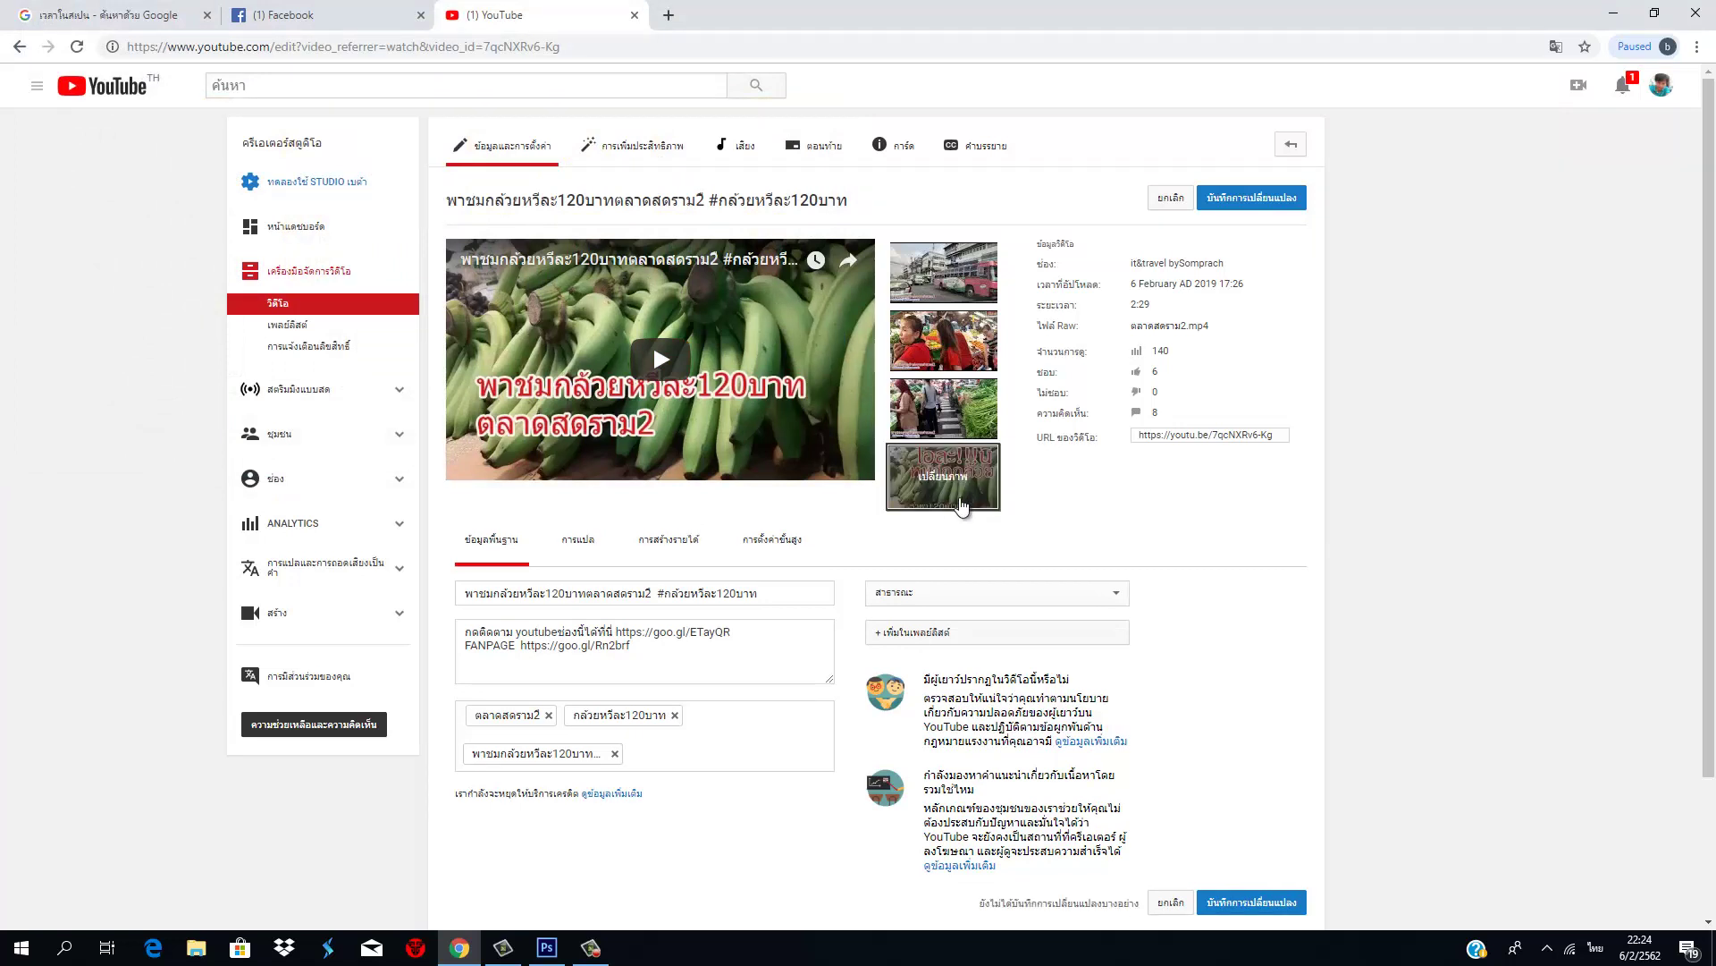
Step: Save the video's changes and go back to its watch page
{"action": "left_click", "coordinate": [1257, 199]}
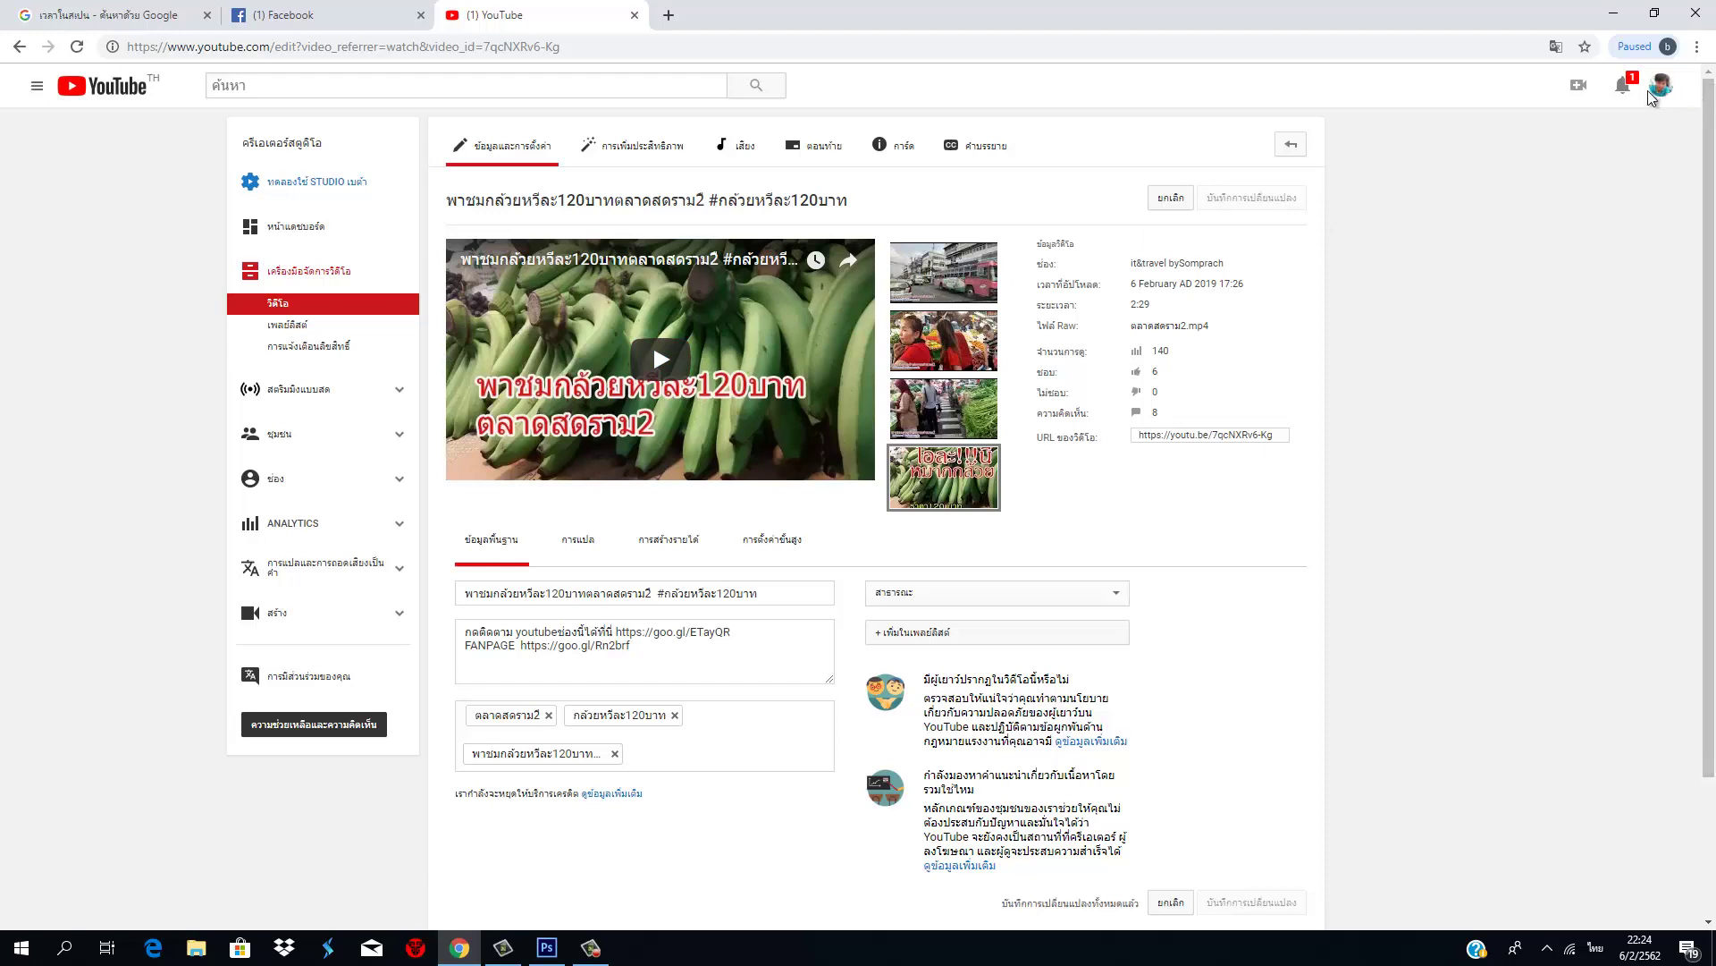
{"action": "left_click", "coordinate": [19, 47]}
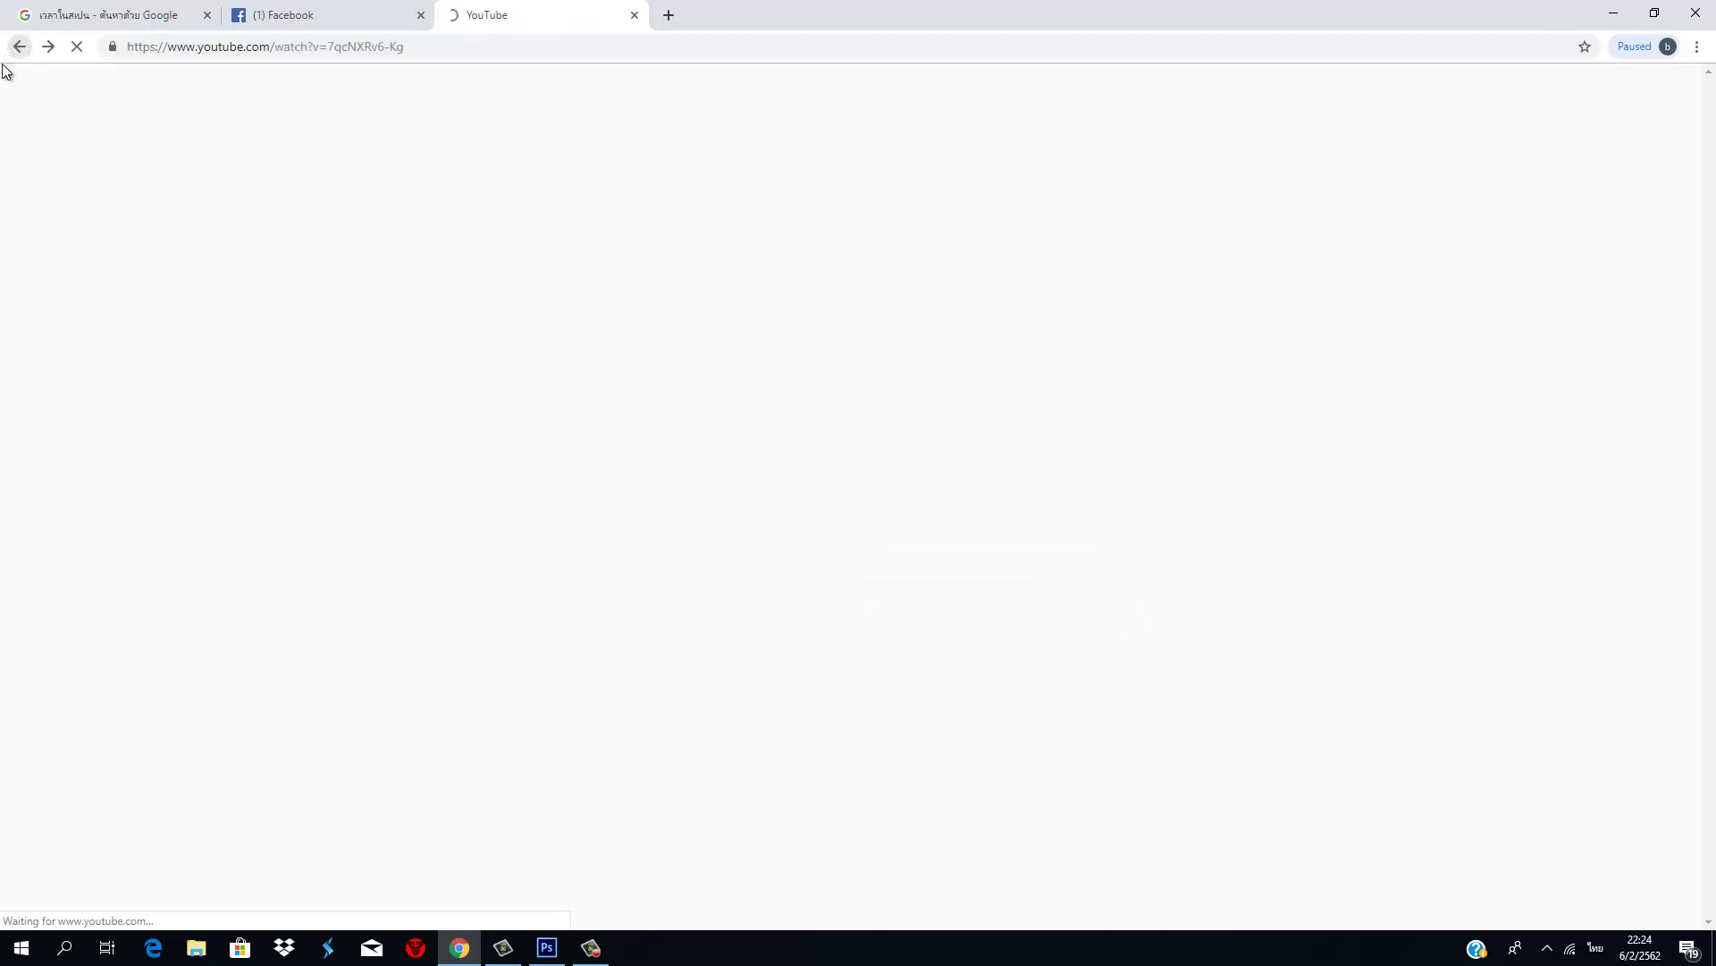